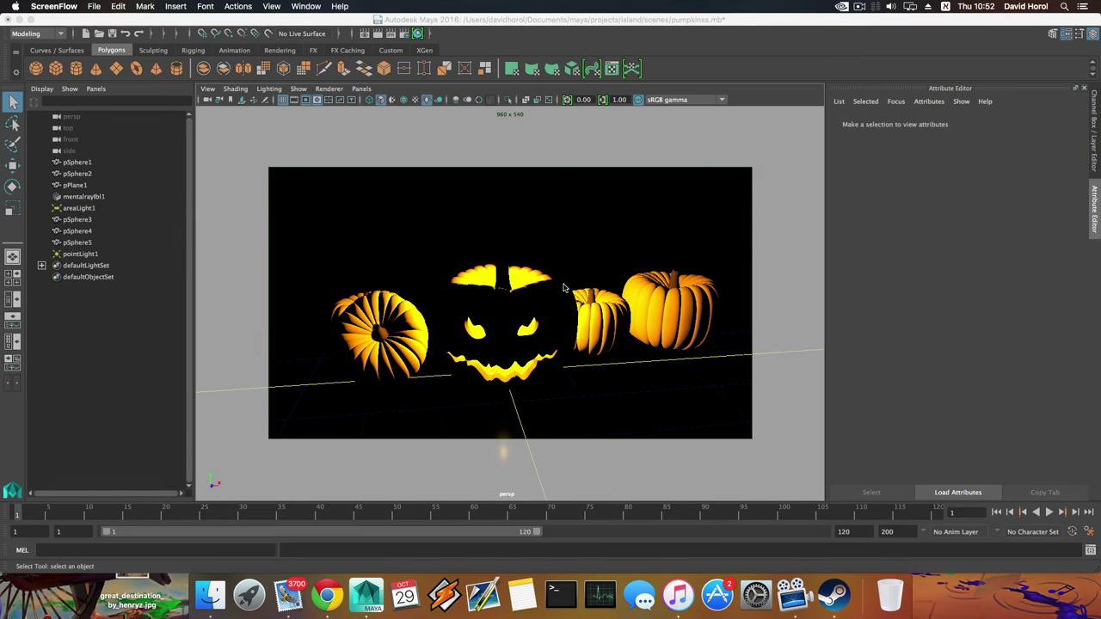
Frame the row of four pumpkins in the perspective view and render the current frame with mental ray
{"action": "left_click", "coordinate": [563, 288]}
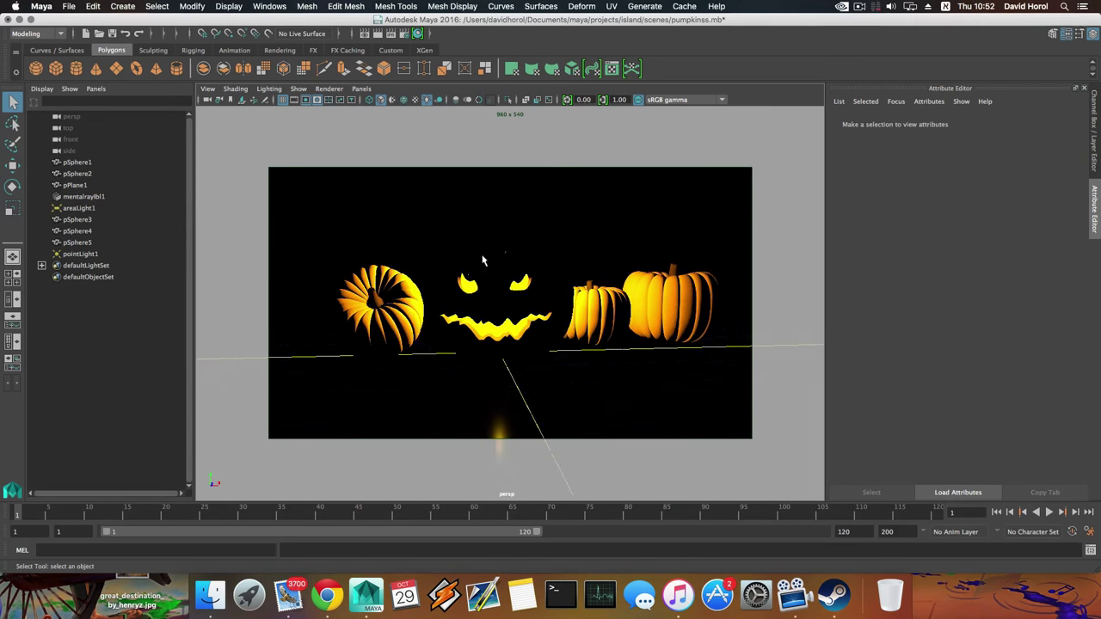
{"action": "left_click_drag", "start_coordinate": [477, 258], "coordinate": [540, 297], "text": "alt"}
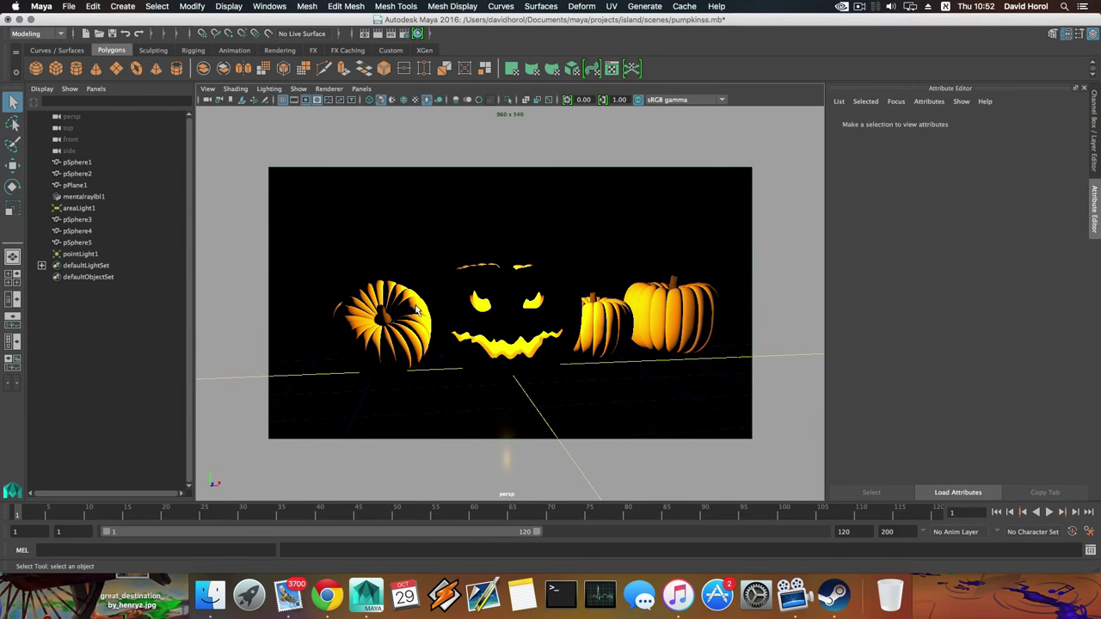
{"action": "middle_click_drag", "start_coordinate": [546, 307], "coordinate": [547, 295], "text": "alt"}
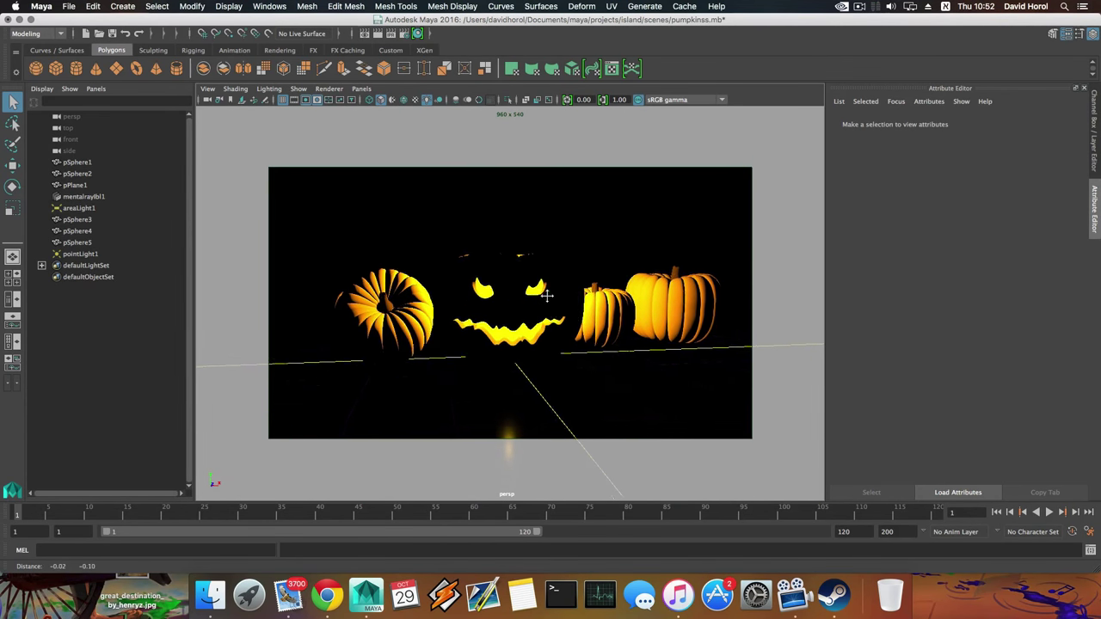
{"action": "right_click_drag", "start_coordinate": [546, 295], "coordinate": [550, 338], "text": "alt"}
{"action": "right_click_drag", "start_coordinate": [624, 342], "coordinate": [591, 342], "text": "alt"}
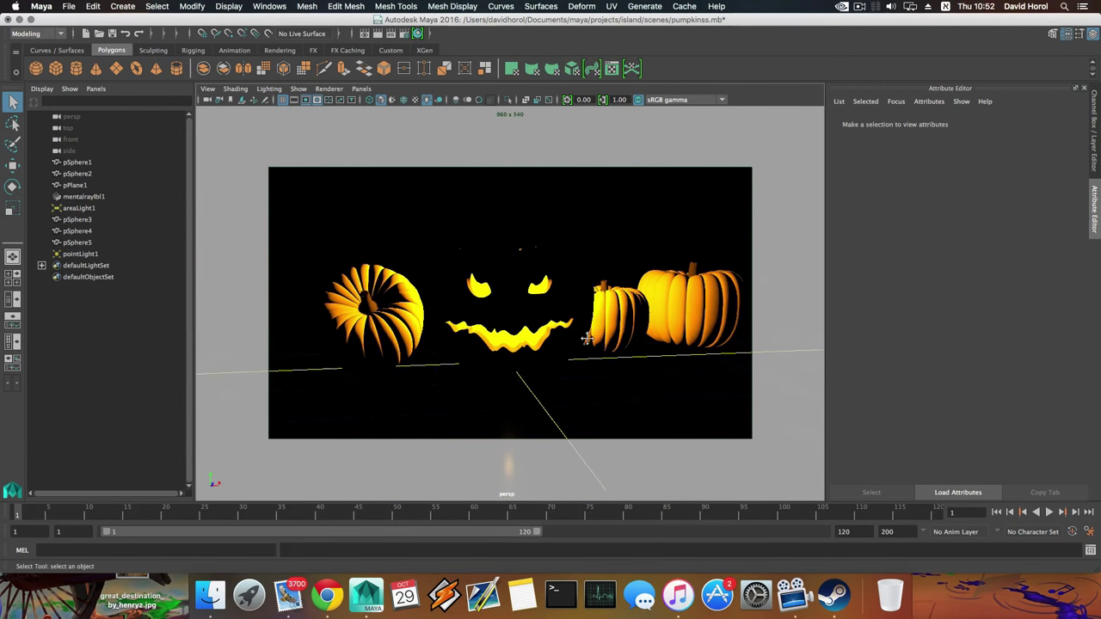
{"action": "middle_click_drag", "start_coordinate": [590, 342], "coordinate": [578, 341], "text": "alt"}
{"action": "left_click", "coordinate": [378, 35]}
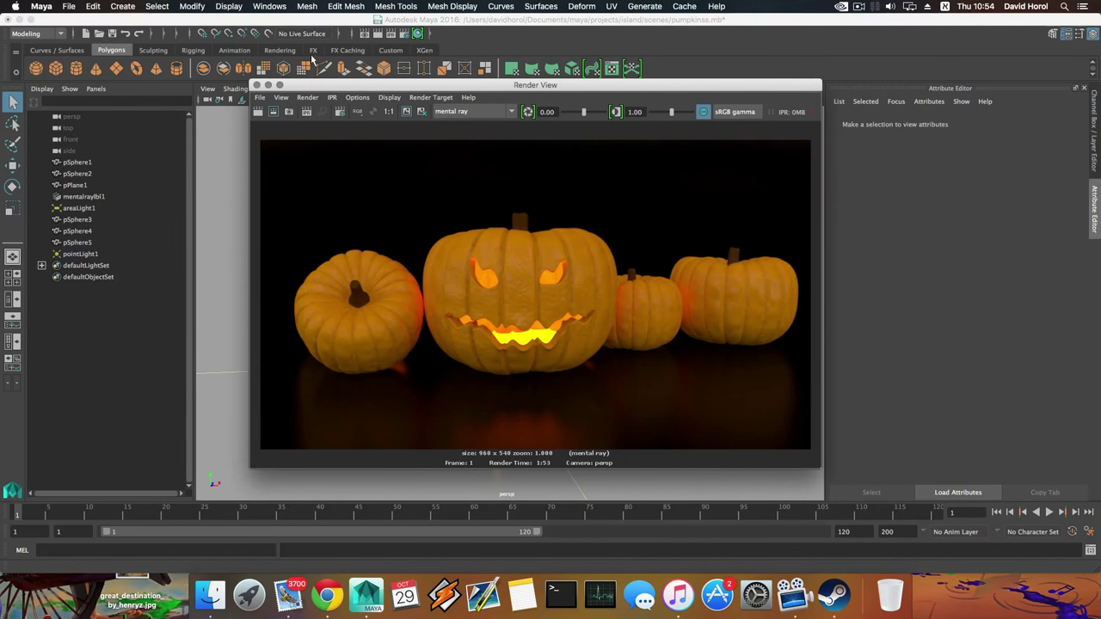
Re-render the pumpkin image and close the render window
{"action": "left_click_drag", "start_coordinate": [307, 88], "coordinate": [270, 82]}
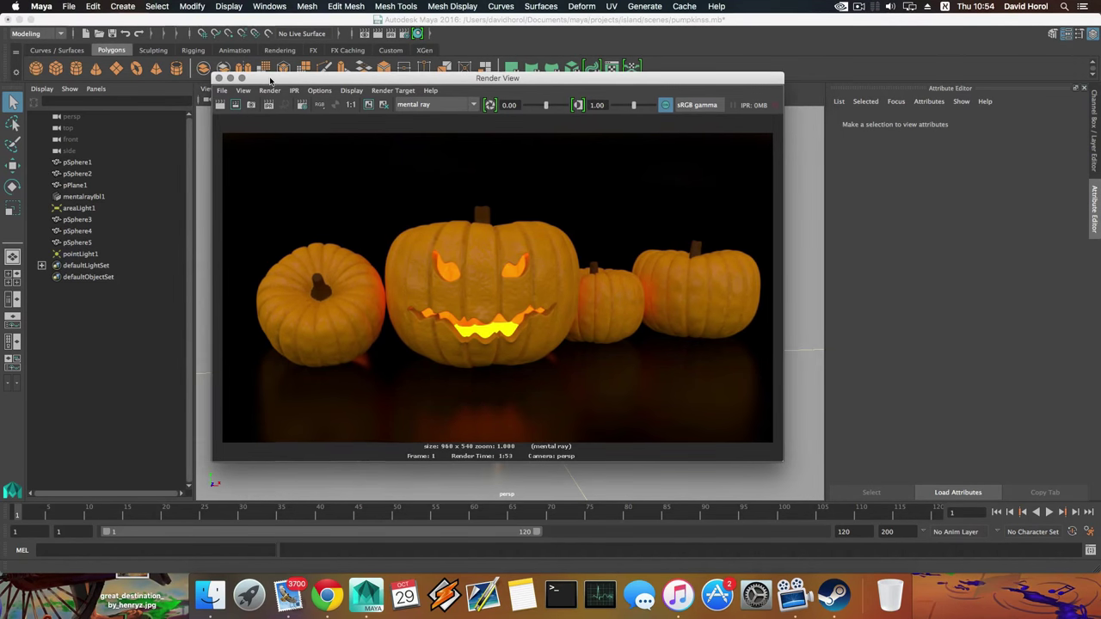
{"action": "left_click", "coordinate": [220, 105]}
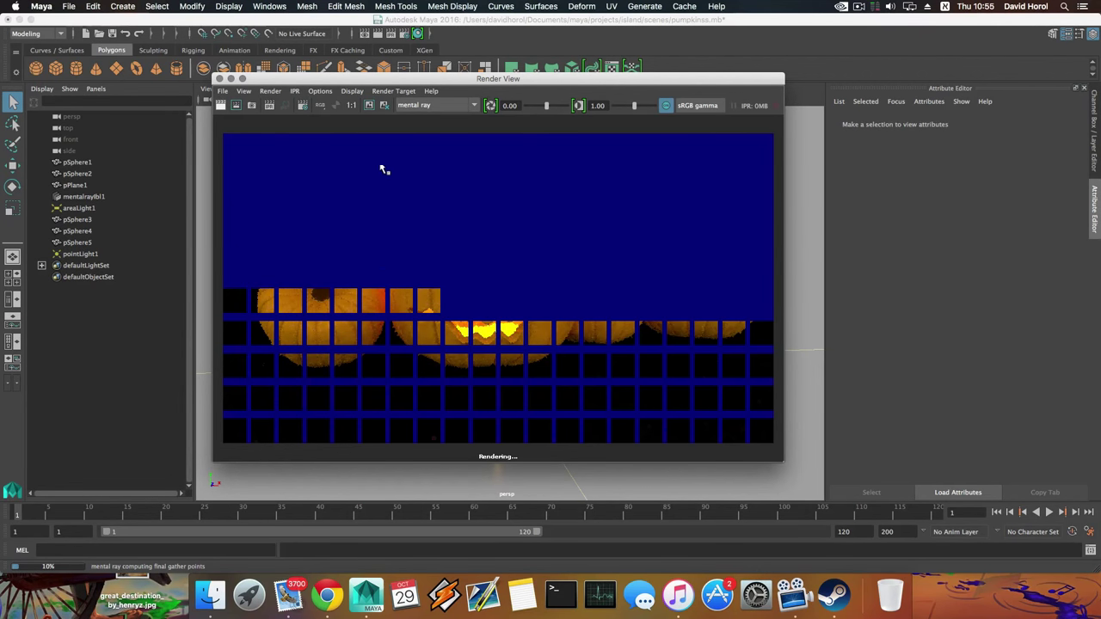
{"action": "left_click_drag", "start_coordinate": [351, 82], "coordinate": [340, 108]}
{"action": "left_click", "coordinate": [337, 96]}
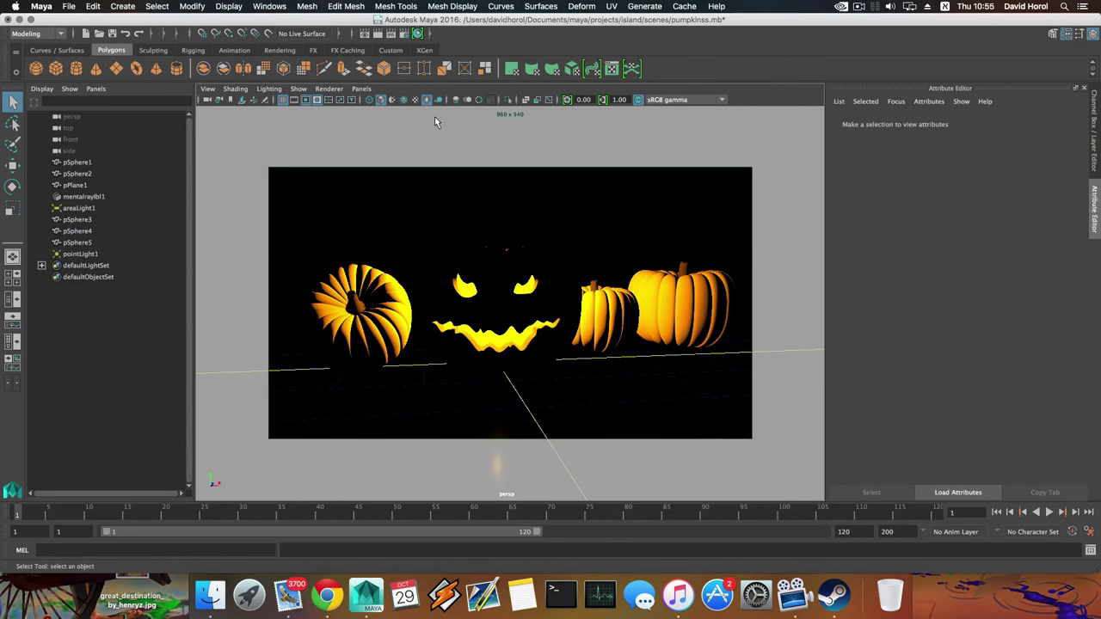
Start a new empty scene without saving the changes to pumpkinss.mb
{"action": "left_click", "coordinate": [68, 6]}
{"action": "left_click", "coordinate": [86, 30]}
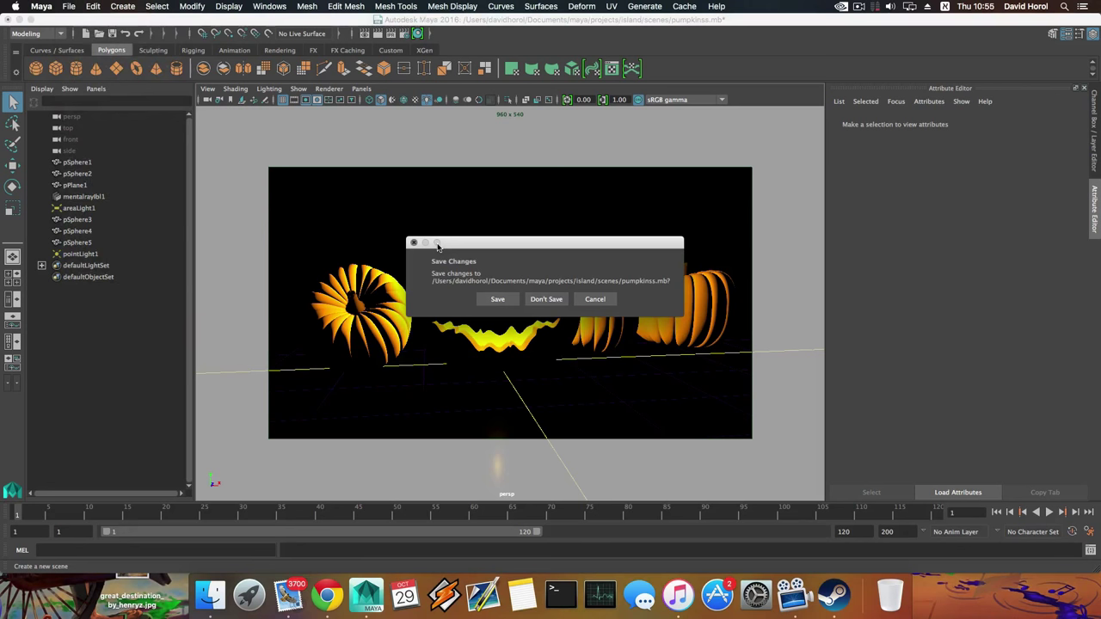
{"action": "left_click", "coordinate": [546, 303]}
{"action": "scroll", "coordinate": [516, 294], "scroll_direction": "down", "scroll_amount": 5}
{"action": "left_click_drag", "start_coordinate": [491, 284], "coordinate": [435, 273], "text": "alt"}
{"action": "scroll", "coordinate": [434, 276], "scroll_direction": "up", "scroll_amount": 5}
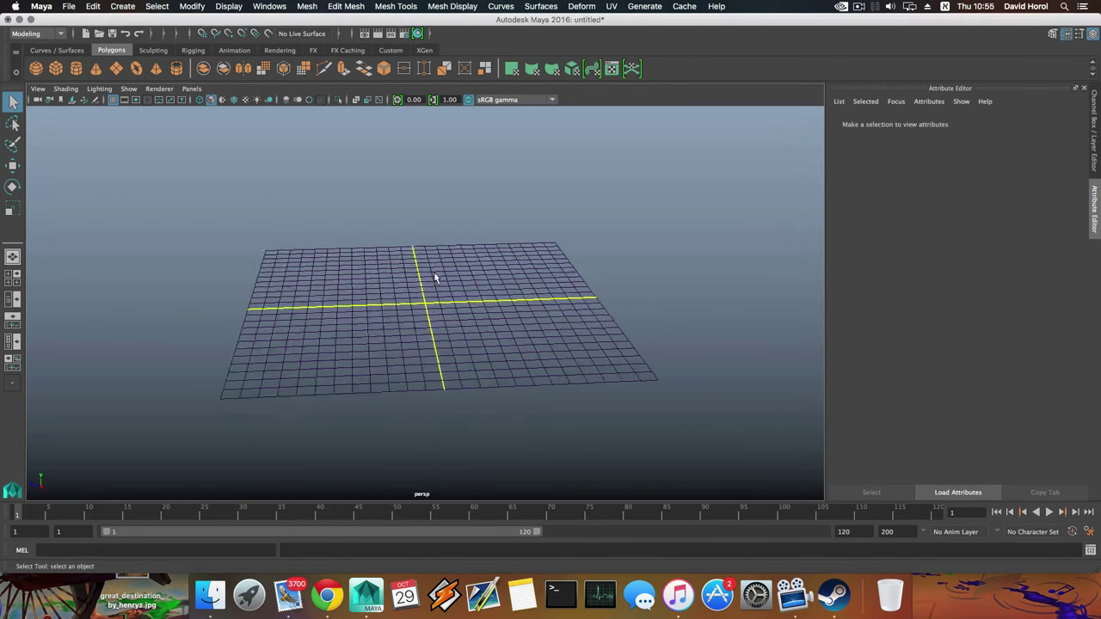
{"action": "scroll", "coordinate": [434, 275], "scroll_direction": "up", "scroll_amount": 6}
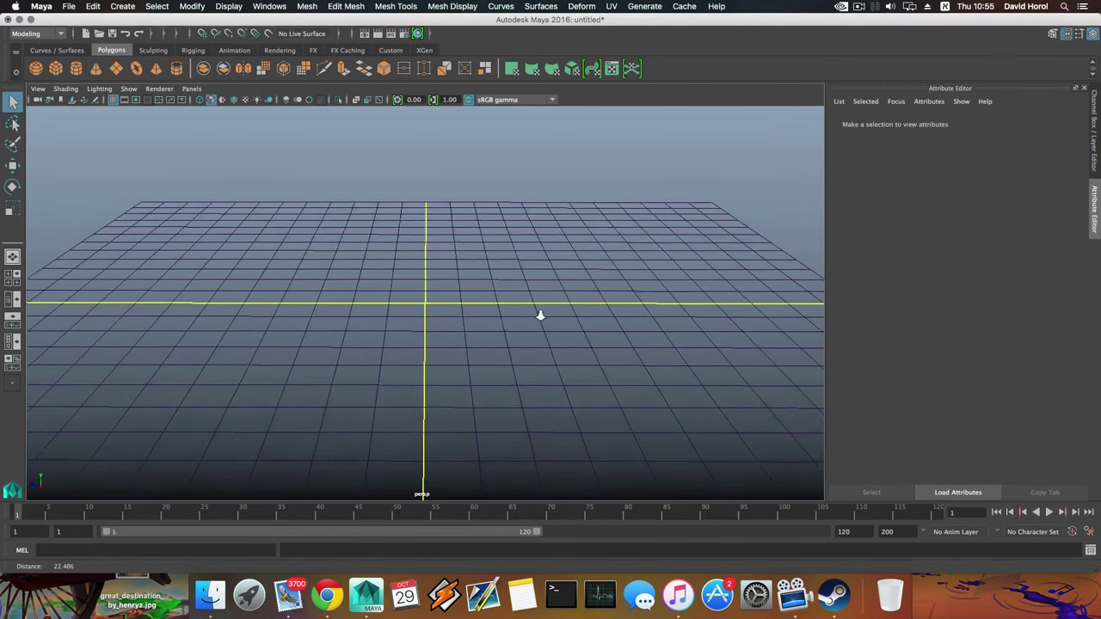
{"action": "scroll", "coordinate": [429, 295], "scroll_direction": "down", "scroll_amount": 3}
{"action": "scroll", "coordinate": [504, 309], "scroll_direction": "up", "scroll_amount": 2}
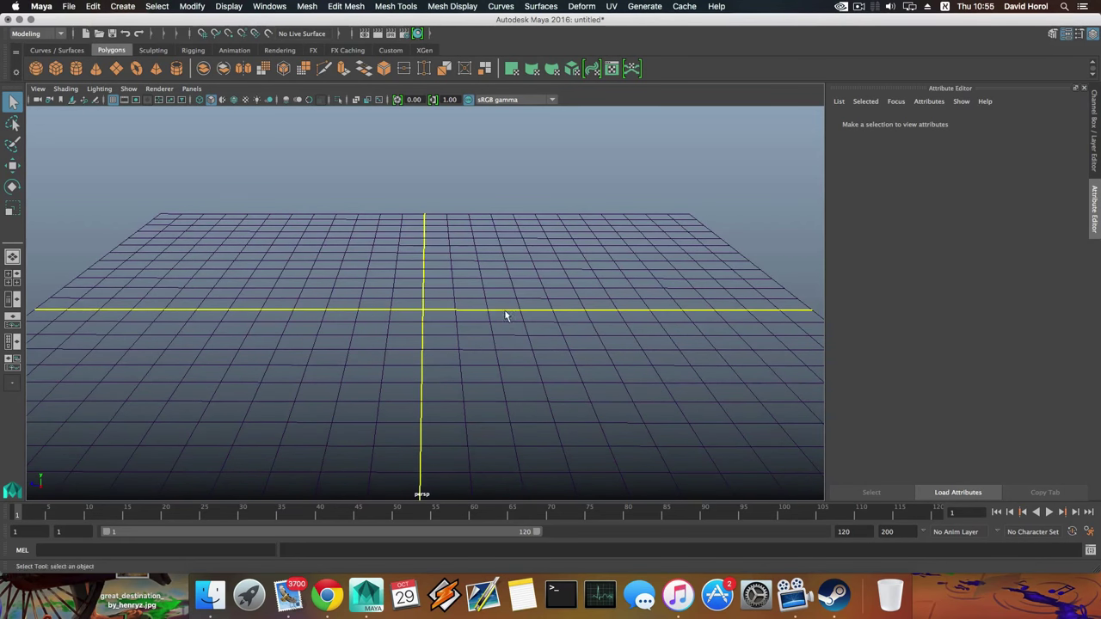
{"action": "scroll", "coordinate": [482, 306], "scroll_direction": "down", "scroll_amount": 2}
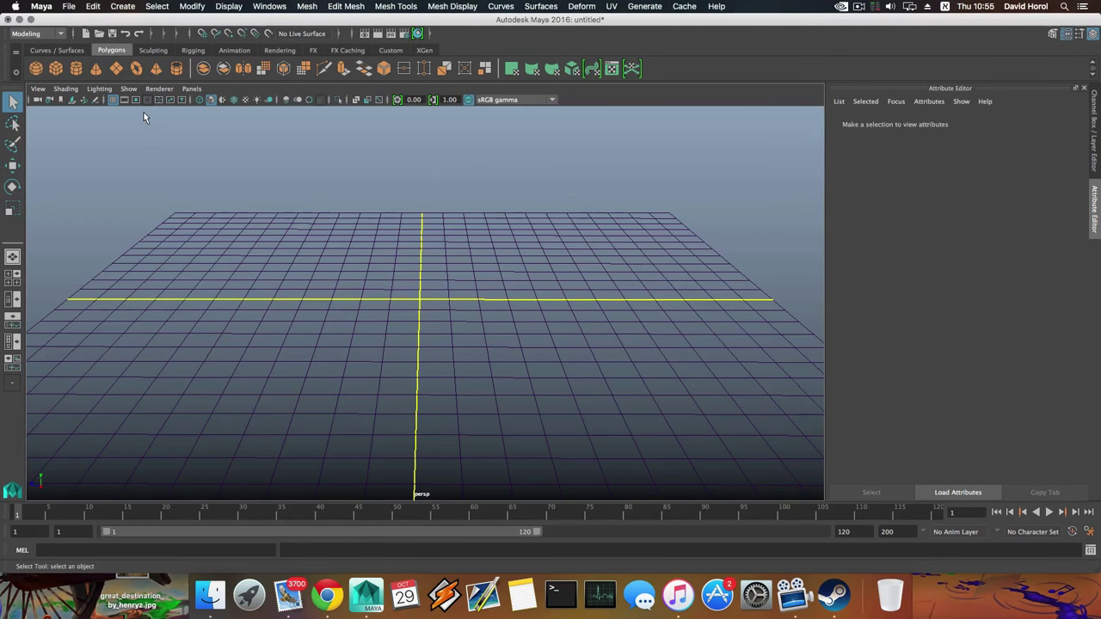
Create a polygon sphere at the grid's centre and display its radius and subdivision settings
{"action": "left_click", "coordinate": [37, 68]}
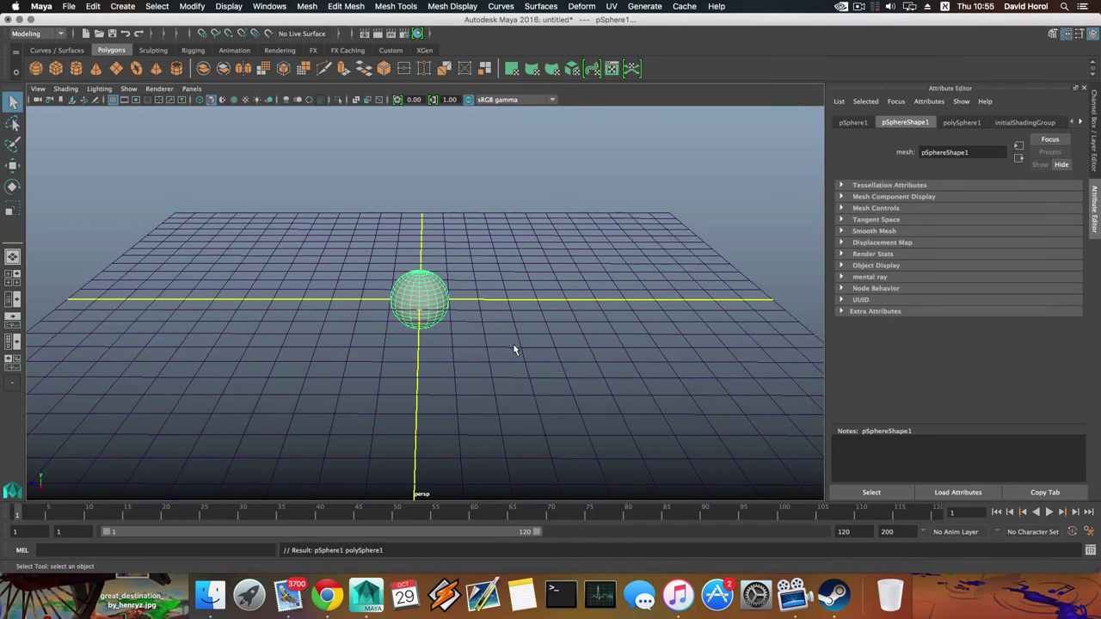
{"action": "left_click", "coordinate": [953, 123]}
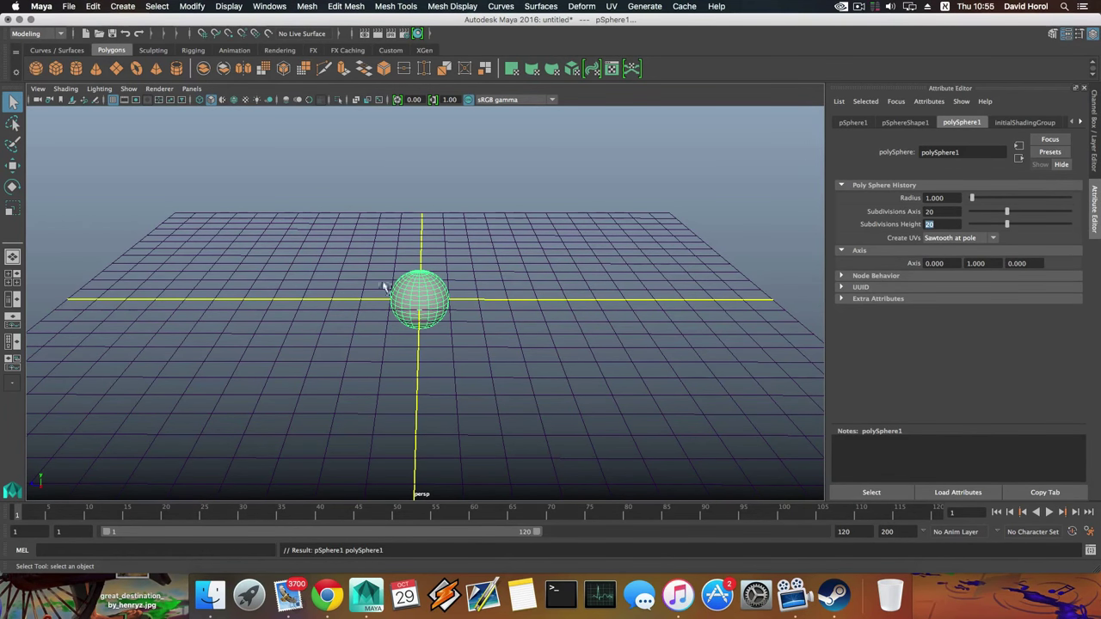
{"action": "scroll", "coordinate": [492, 330], "scroll_direction": "up", "scroll_amount": 3}
{"action": "left_click_drag", "start_coordinate": [493, 330], "coordinate": [444, 311], "text": "alt"}
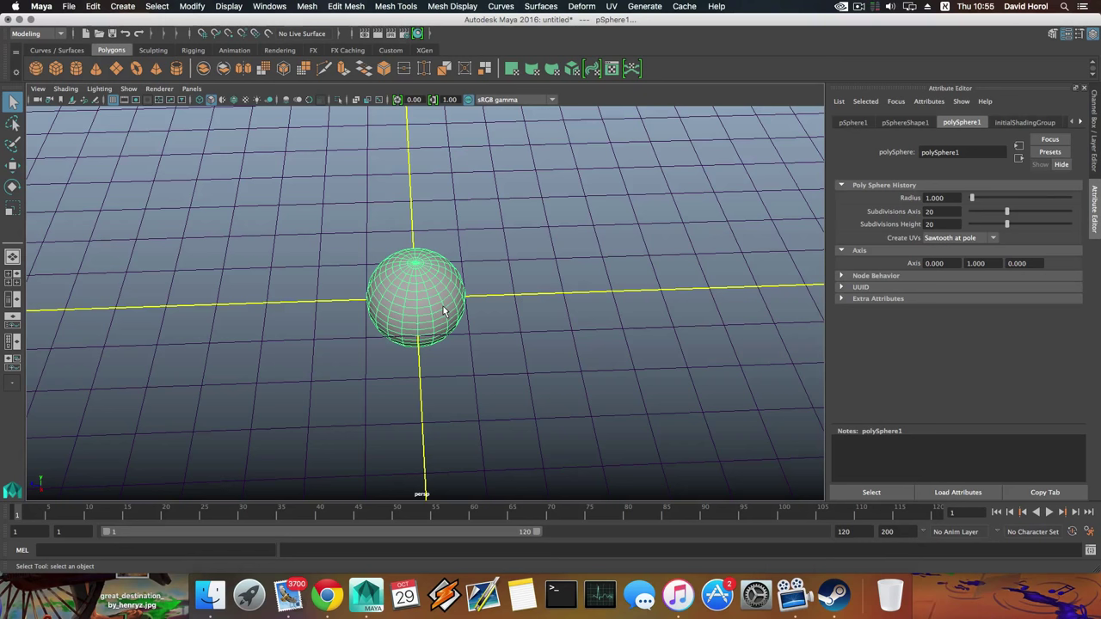
{"action": "left_click_drag", "start_coordinate": [444, 311], "coordinate": [391, 288], "text": "alt"}
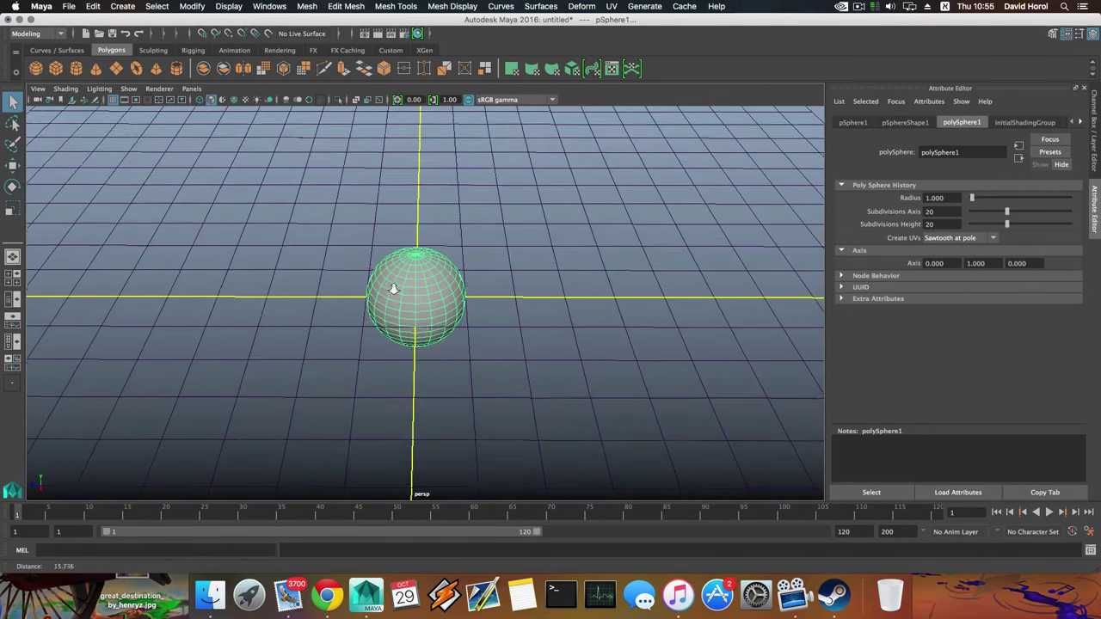
{"action": "right_click_drag", "start_coordinate": [390, 287], "coordinate": [542, 312], "text": "alt"}
{"action": "middle_click_drag", "start_coordinate": [445, 306], "coordinate": [474, 345], "text": "alt"}
{"action": "left_click_drag", "start_coordinate": [475, 345], "coordinate": [439, 315], "text": "alt"}
{"action": "right_click_drag", "start_coordinate": [439, 316], "coordinate": [534, 344], "text": "alt"}
{"action": "middle_click_drag", "start_coordinate": [534, 348], "coordinate": [509, 343], "text": "alt"}
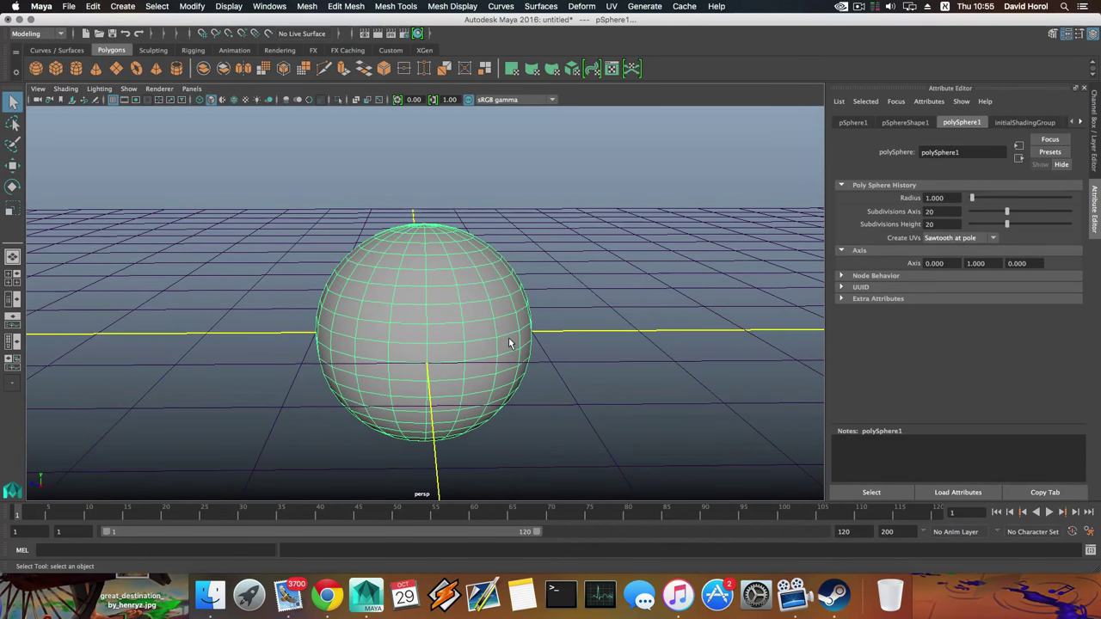
{"action": "left_click_drag", "start_coordinate": [509, 343], "coordinate": [499, 334], "text": "alt"}
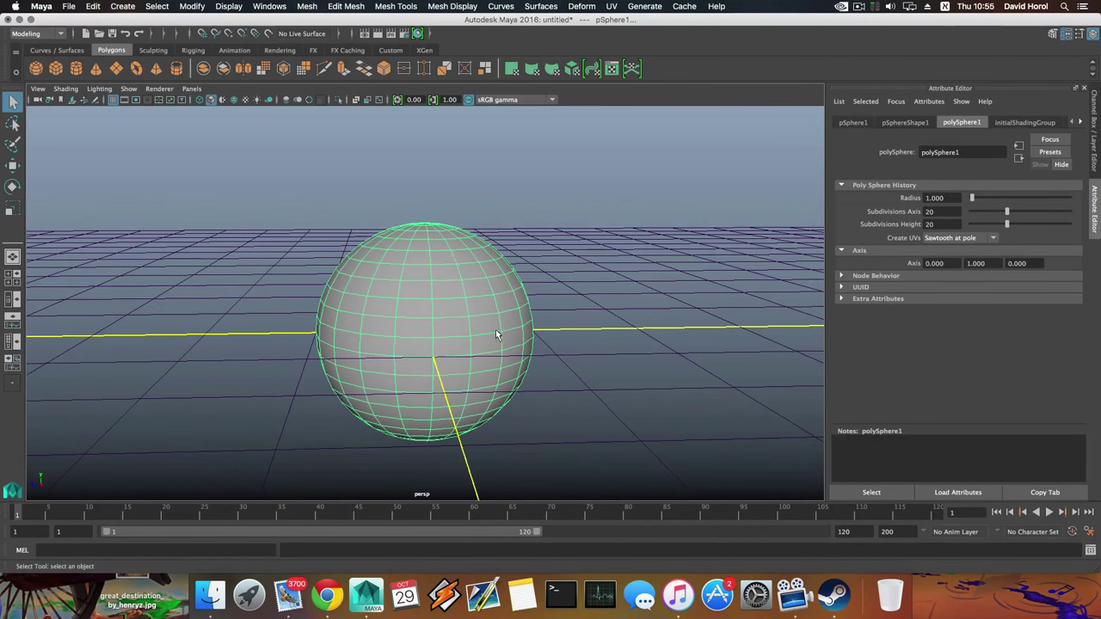
Switch the sphere to face selection and select one full vertical strip of faces between its poles
{"action": "right_click_drag", "start_coordinate": [451, 262], "coordinate": [456, 288]}
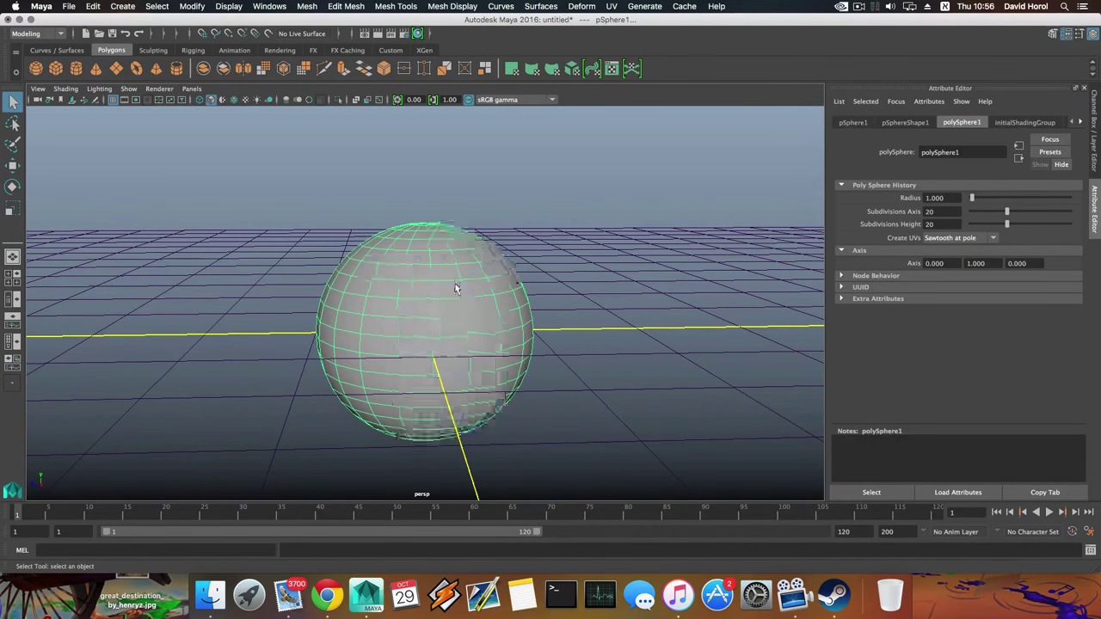
{"action": "left_click_drag", "start_coordinate": [439, 235], "coordinate": [431, 317], "text": "alt"}
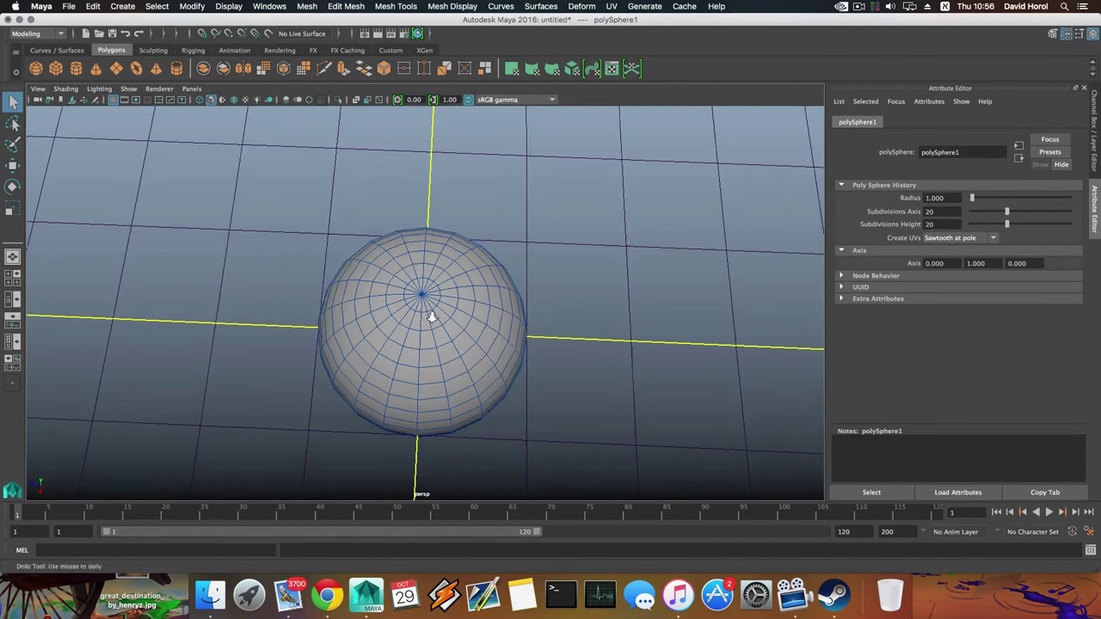
{"action": "right_click_drag", "start_coordinate": [432, 316], "coordinate": [535, 331], "text": "alt"}
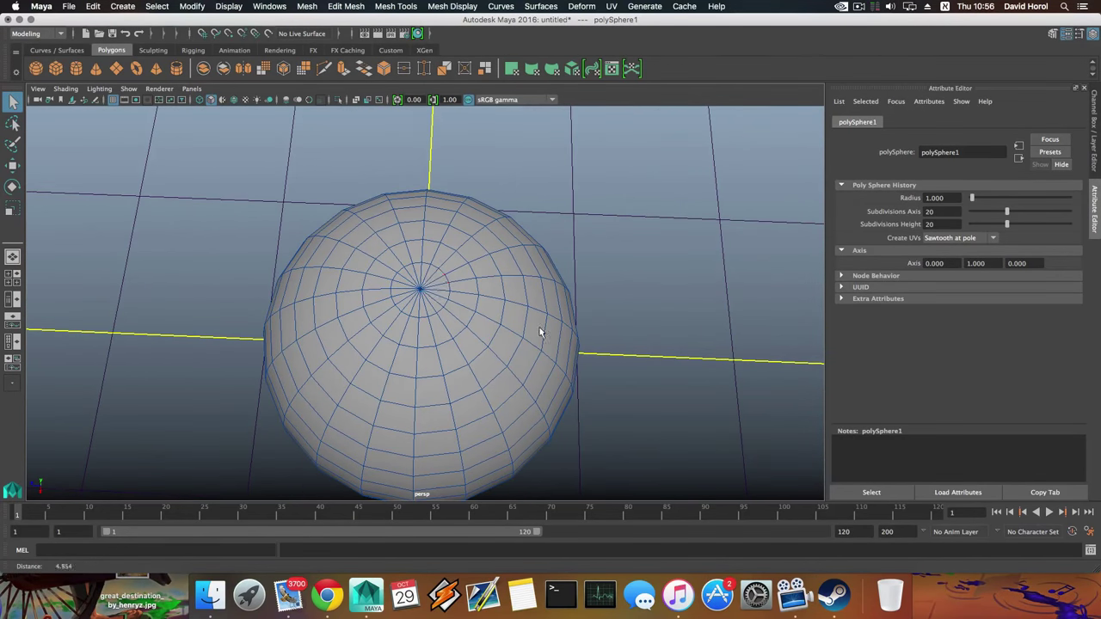
{"action": "left_click", "coordinate": [426, 331]}
{"action": "left_click_drag", "start_coordinate": [426, 332], "coordinate": [450, 276], "text": "alt"}
{"action": "double_click", "coordinate": [419, 386]}
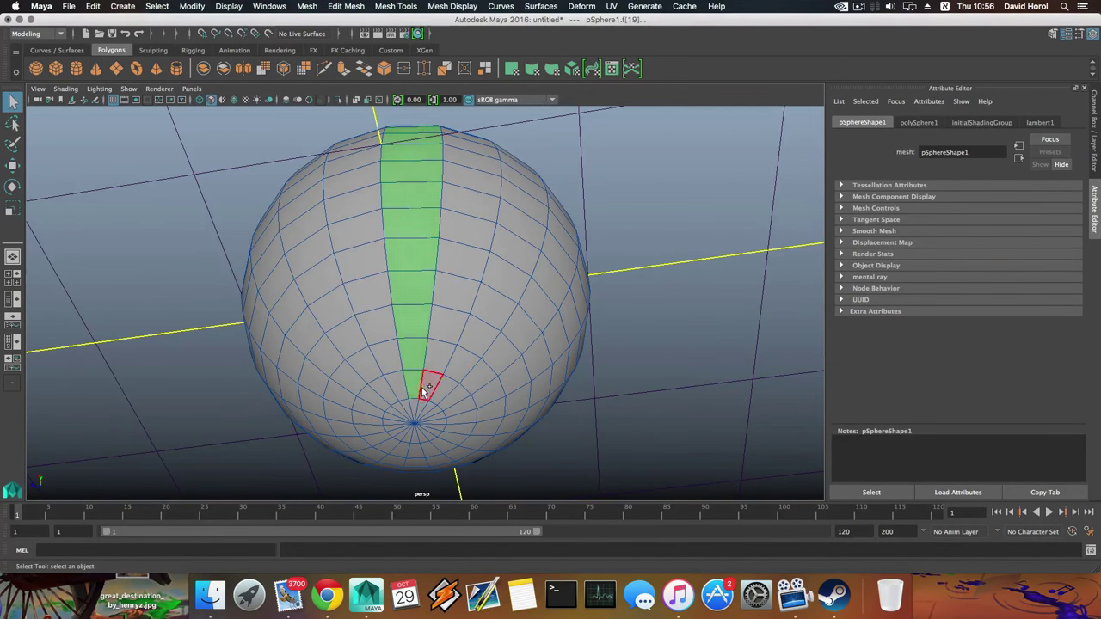
{"action": "left_click_drag", "start_coordinate": [419, 386], "coordinate": [415, 385], "text": "alt"}
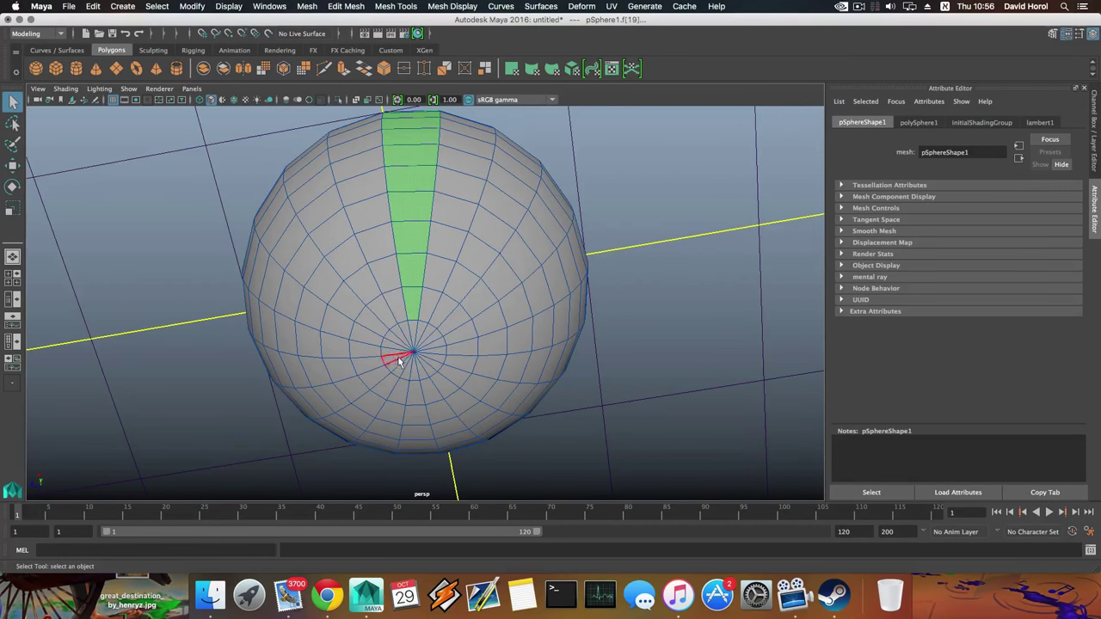
Add a second vertical strip of faces to the selection, leaving three unselected columns between it and the first
{"action": "left_click_drag", "start_coordinate": [462, 301], "coordinate": [387, 292], "text": "alt"}
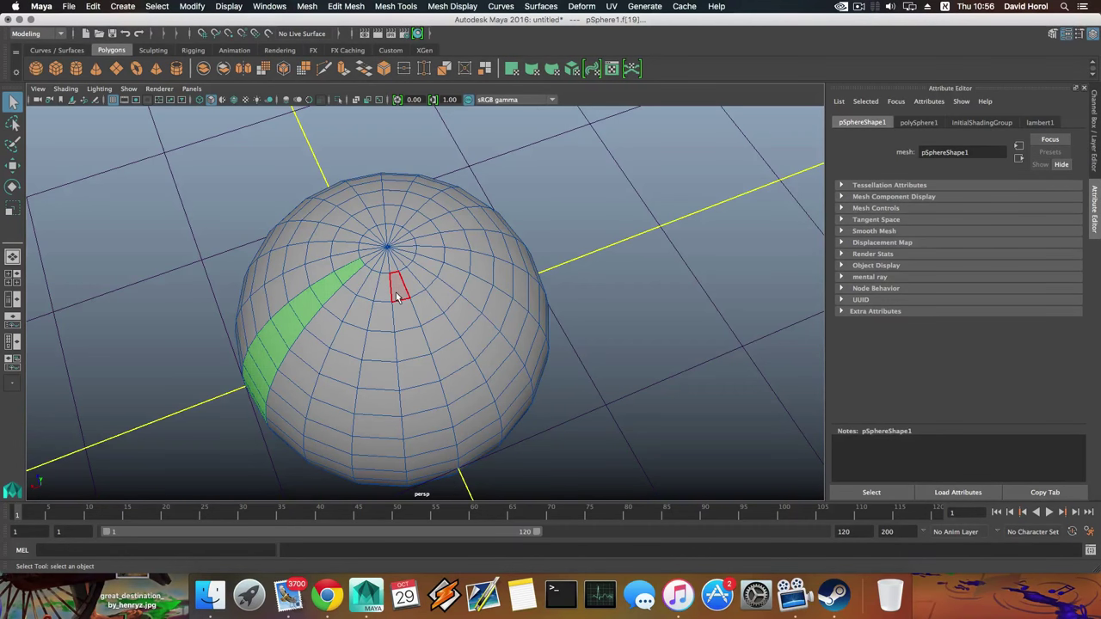
{"action": "left_click", "coordinate": [397, 292], "text": "shift"}
{"action": "left_click_drag", "start_coordinate": [415, 343], "coordinate": [396, 237], "text": "alt"}
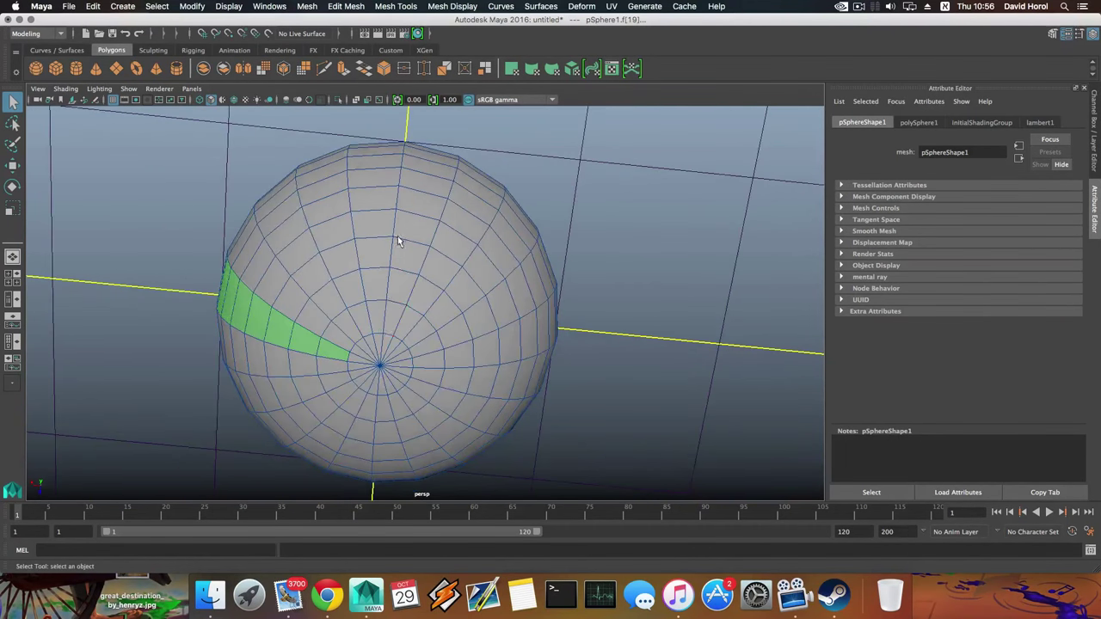
{"action": "double_click", "coordinate": [383, 319], "text": "shift"}
{"action": "left_click_drag", "start_coordinate": [388, 318], "coordinate": [410, 436], "text": "alt"}
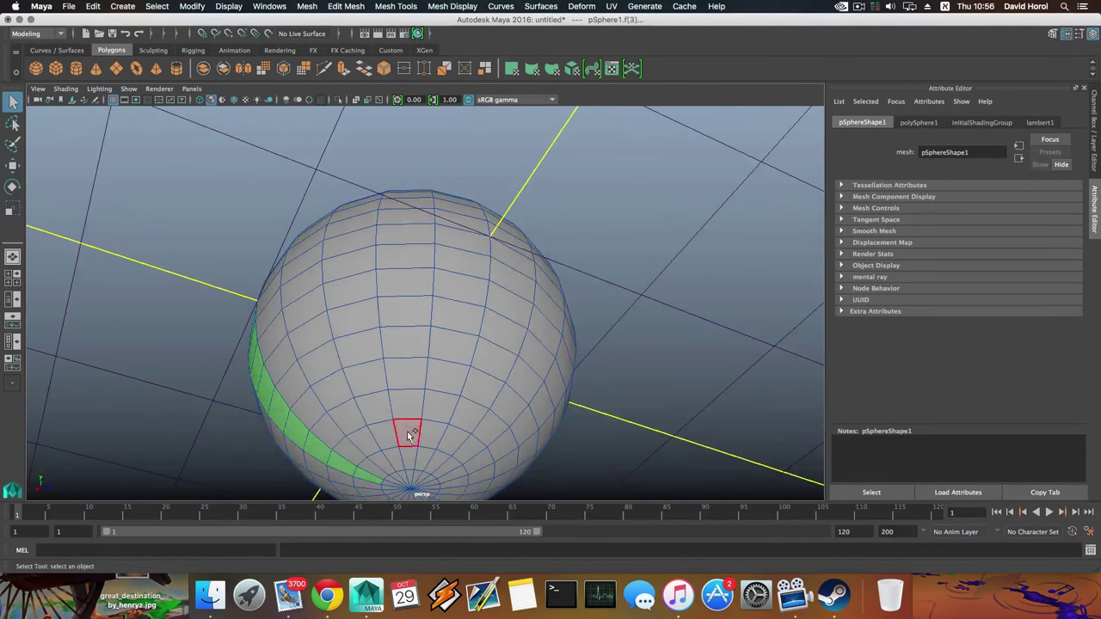
{"action": "left_click", "coordinate": [407, 455], "text": "shift"}
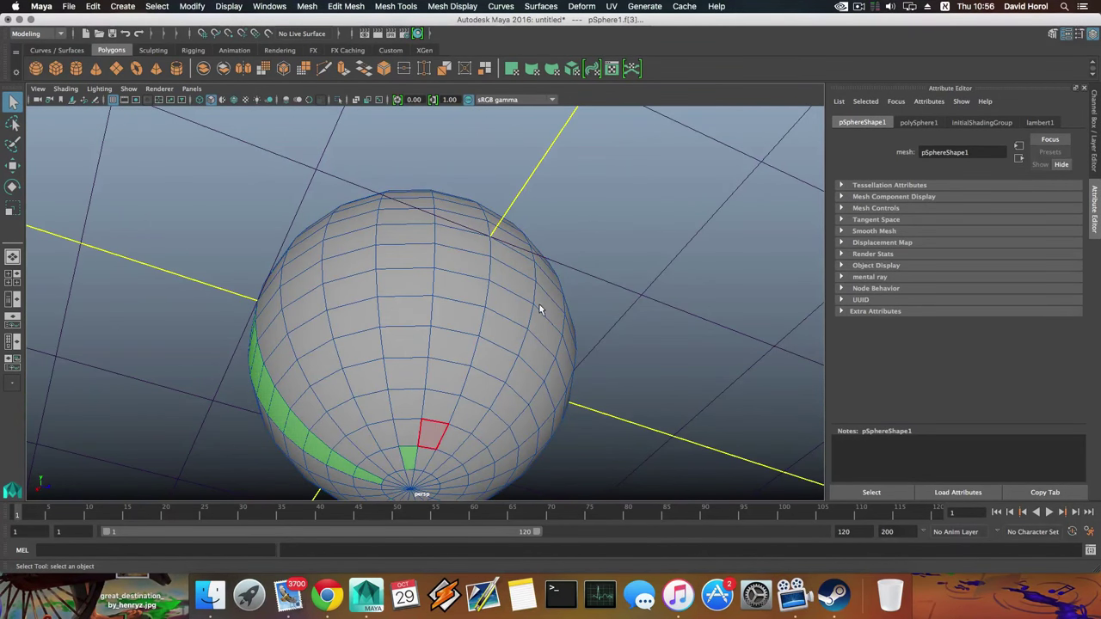
{"action": "double_click", "coordinate": [409, 461], "text": "shift"}
{"action": "key", "text": "super+z"}
{"action": "key", "text": "super+z"}
{"action": "double_click", "coordinate": [409, 453], "text": "shift"}
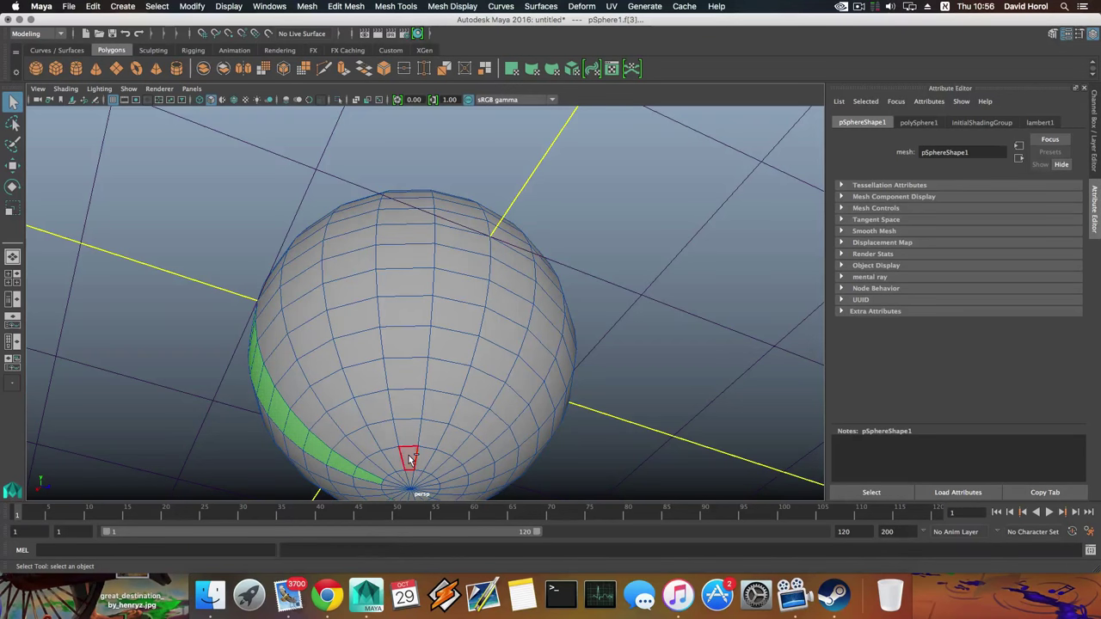
{"action": "key", "text": "super+z"}
Add a third pole-to-pole strip of faces to the selection, again skipping three columns
{"action": "left_click_drag", "start_coordinate": [432, 427], "coordinate": [427, 341], "text": "alt"}
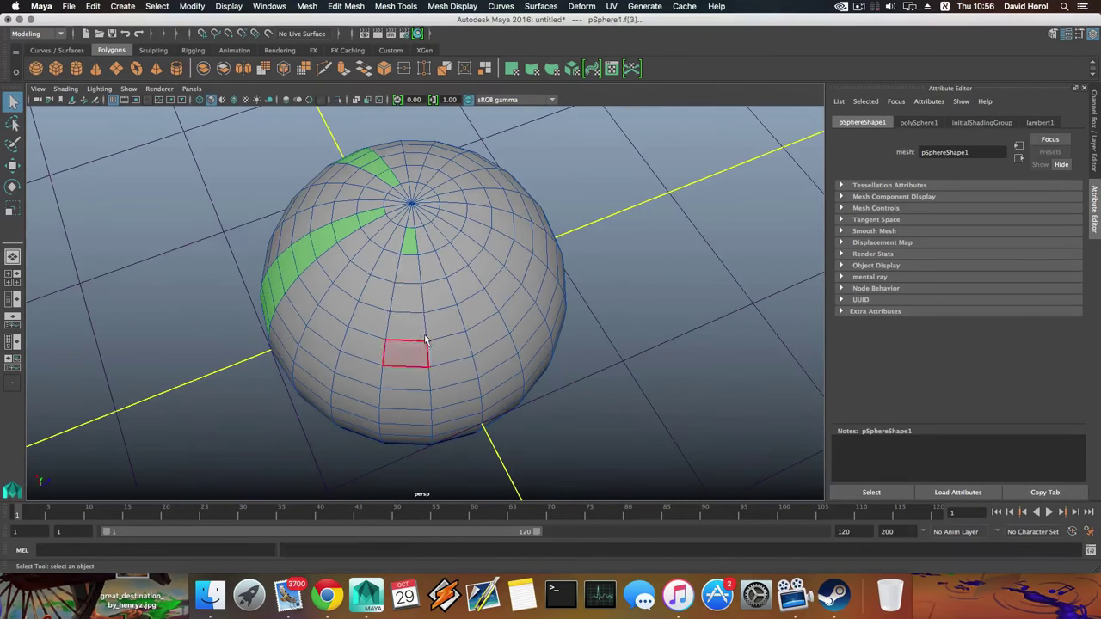
{"action": "left_click", "coordinate": [409, 249], "text": "shift"}
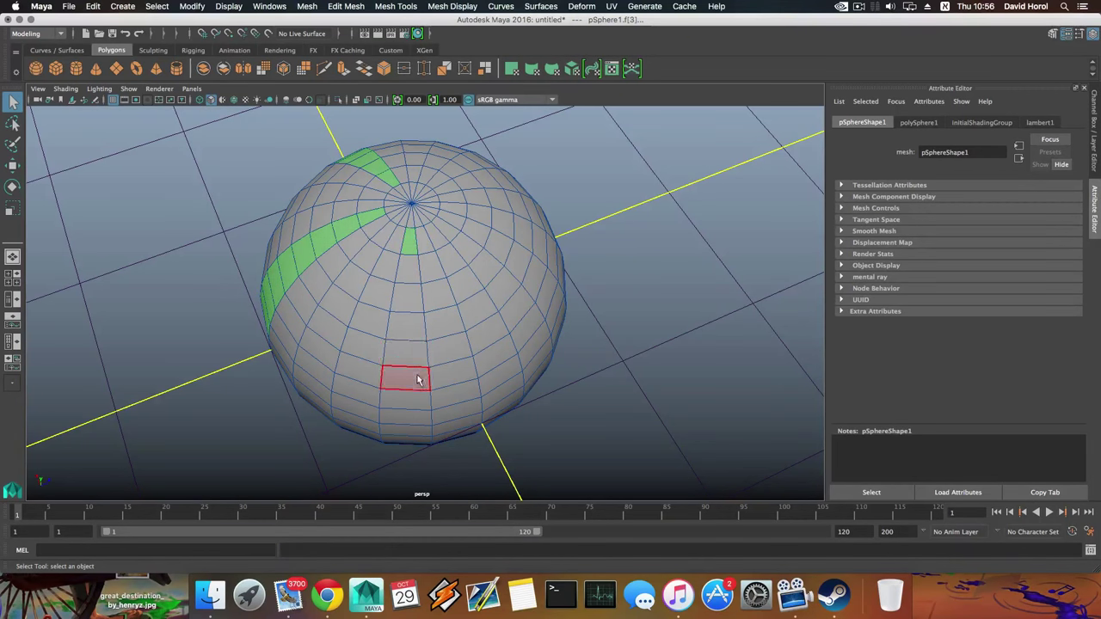
{"action": "left_click_drag", "start_coordinate": [421, 378], "coordinate": [418, 285], "text": "alt"}
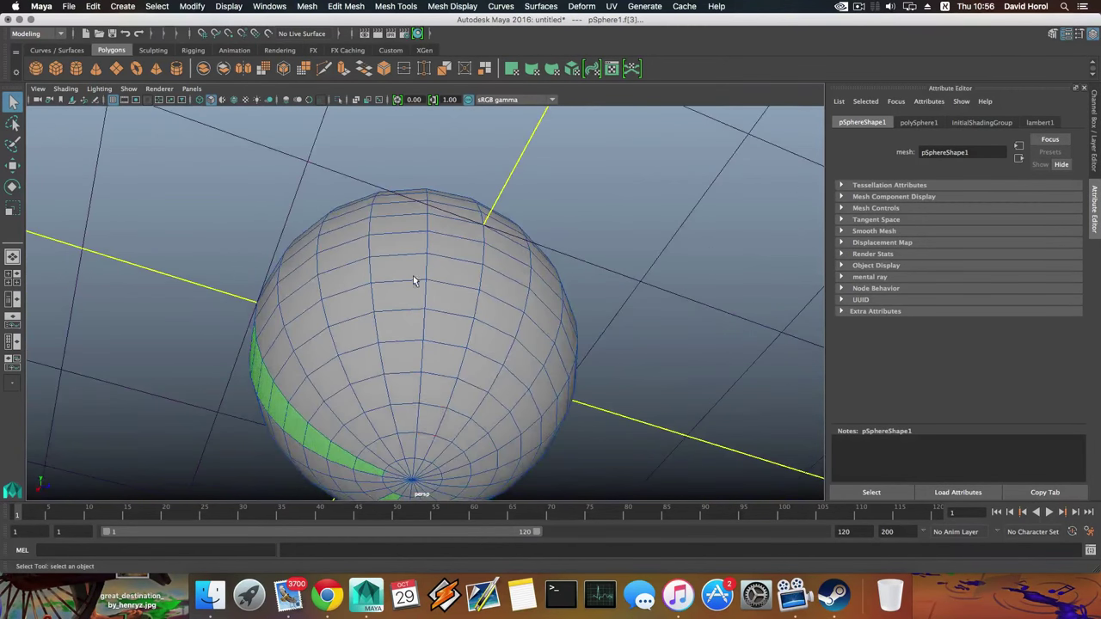
{"action": "left_click", "coordinate": [409, 442], "text": "shift"}
Extend the selection with a fourth vertical face strip, keeping the three-column spacing around the sphere
{"action": "left_click_drag", "start_coordinate": [464, 397], "coordinate": [451, 486], "text": "alt"}
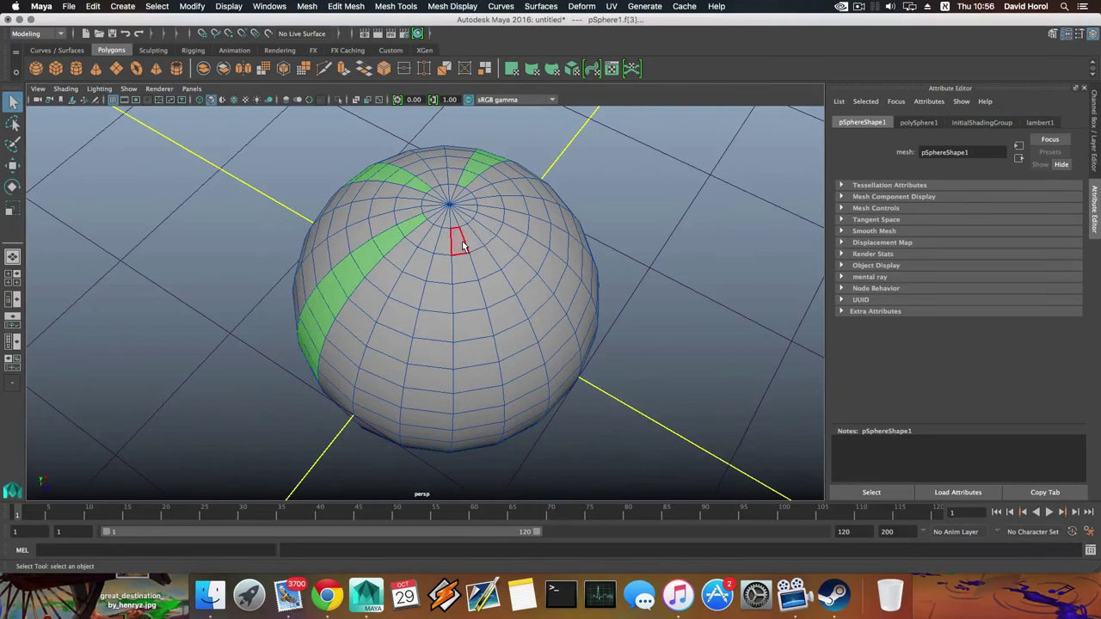
{"action": "left_click_drag", "start_coordinate": [468, 301], "coordinate": [451, 209], "text": "alt"}
{"action": "left_click", "coordinate": [457, 387], "text": "shift"}
{"action": "double_click", "coordinate": [456, 360], "text": "shift"}
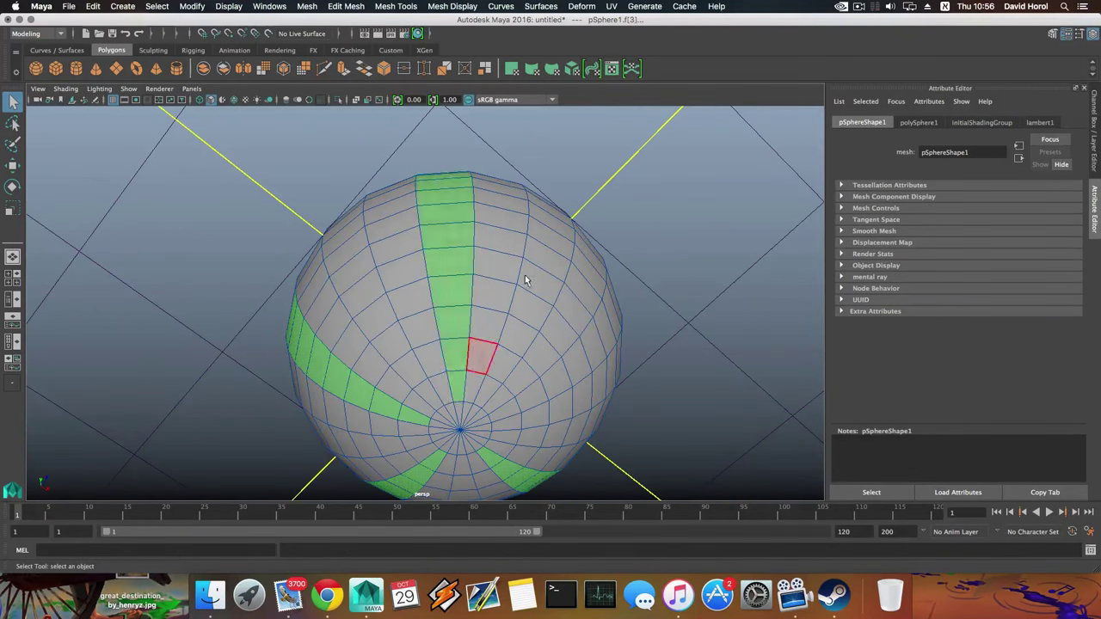
{"action": "left_click_drag", "start_coordinate": [524, 280], "coordinate": [442, 382], "text": "alt"}
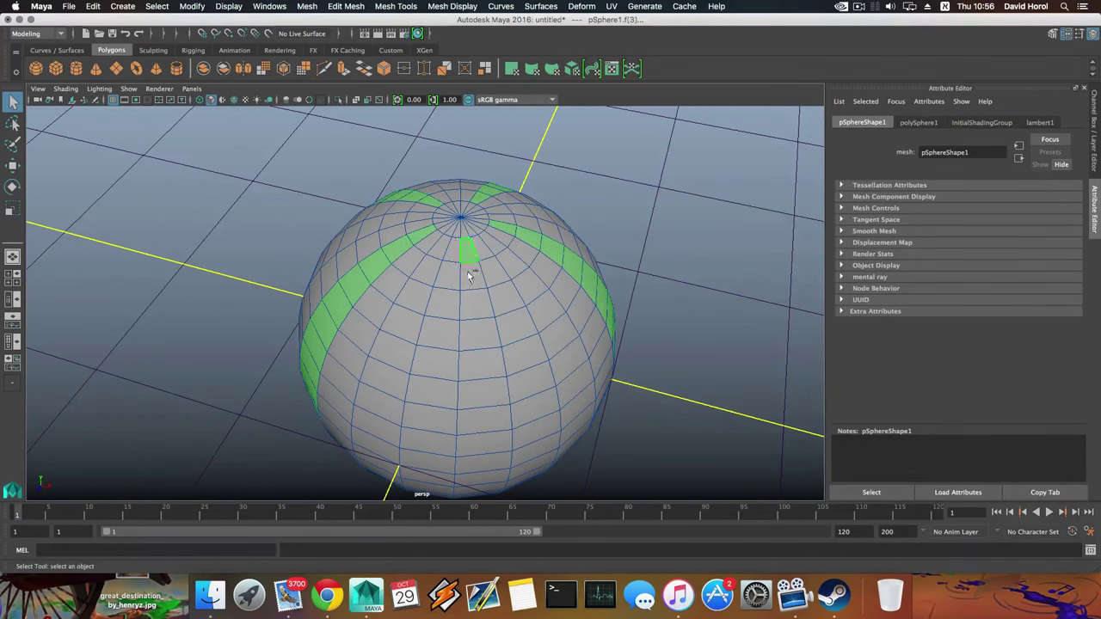
Add the fifth full vertical strip of faces to the selection, completing the evenly spaced set around the sphere
{"action": "left_click_drag", "start_coordinate": [475, 340], "coordinate": [484, 246], "text": "alt"}
{"action": "double_click", "coordinate": [470, 366], "text": "shift"}
{"action": "left_click_drag", "start_coordinate": [490, 365], "coordinate": [519, 432], "text": "alt"}
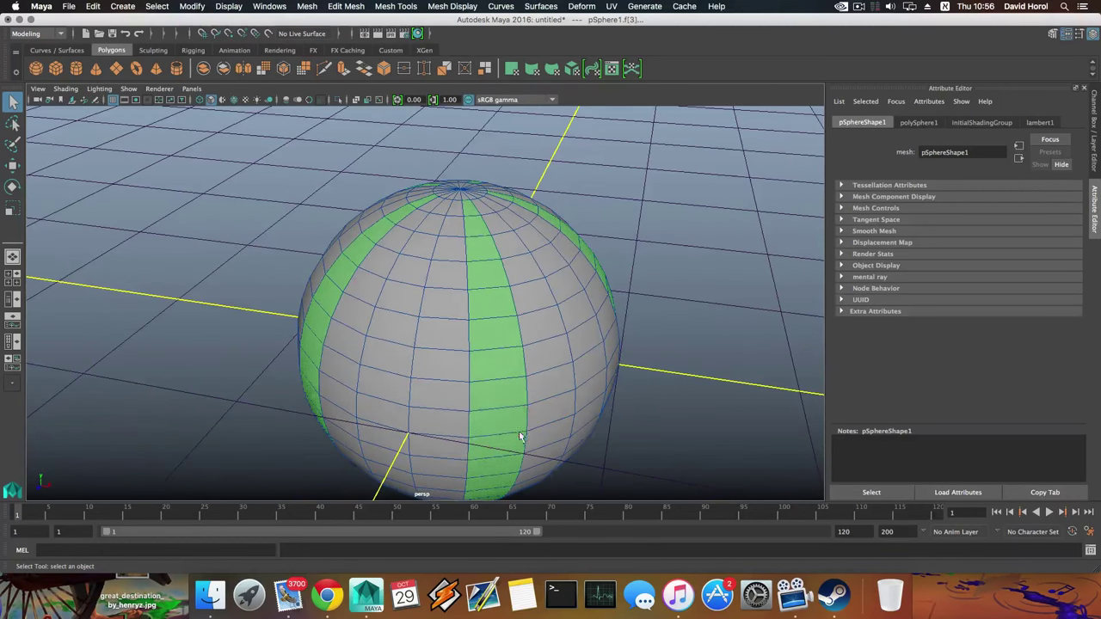
Extrude the five selected strips outward with a local translate Z of about 0.058, scale them uniformly to about 0.933, and leave the extrude tool
{"action": "right_click_drag", "start_coordinate": [545, 400], "coordinate": [380, 310], "text": "alt"}
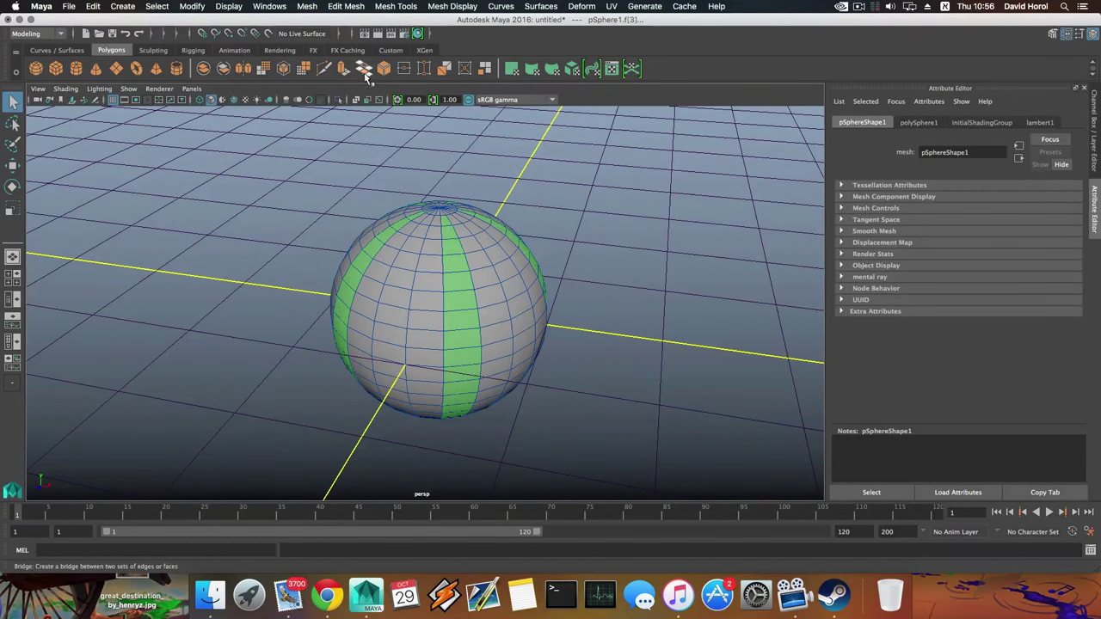
{"action": "left_click", "coordinate": [343, 69]}
{"action": "left_click_drag", "start_coordinate": [432, 273], "coordinate": [456, 389], "text": "alt"}
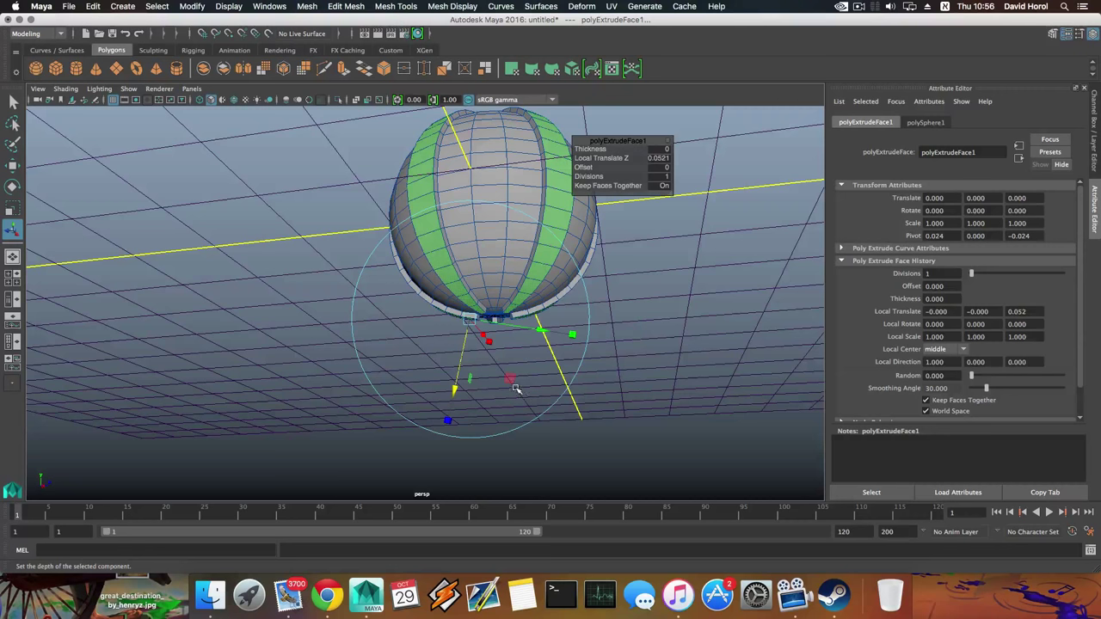
{"action": "left_click_drag", "start_coordinate": [514, 389], "coordinate": [470, 379], "text": "alt"}
{"action": "left_click_drag", "start_coordinate": [469, 379], "coordinate": [561, 352], "text": "alt"}
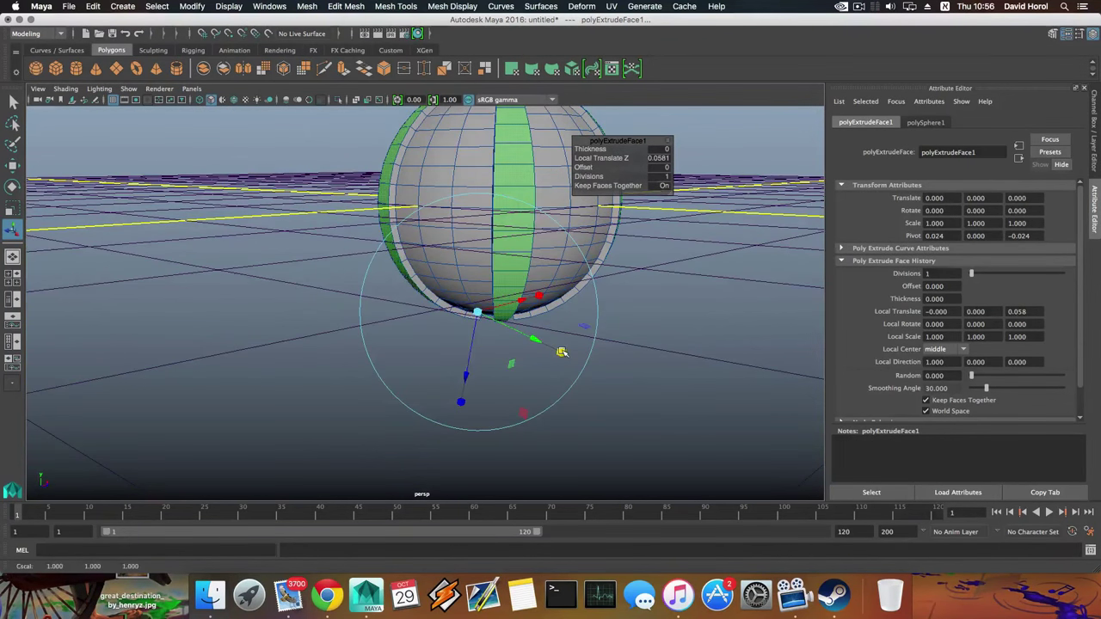
{"action": "mouse_move", "coordinate": [478, 311]}
{"action": "left_mouse_down"}
{"action": "mouse_move", "coordinate": [499, 344]}
{"action": "mouse_move", "coordinate": [481, 318]}
{"action": "left_mouse_up"}
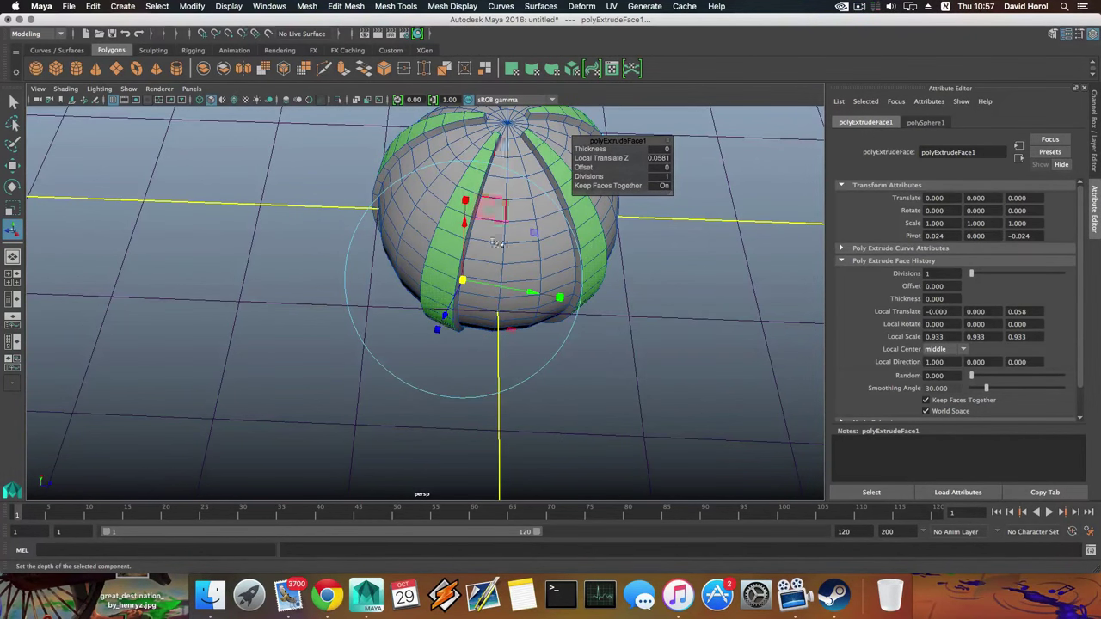
{"action": "left_click_drag", "start_coordinate": [500, 208], "coordinate": [507, 216], "text": "alt"}
{"action": "key", "text": "q"}
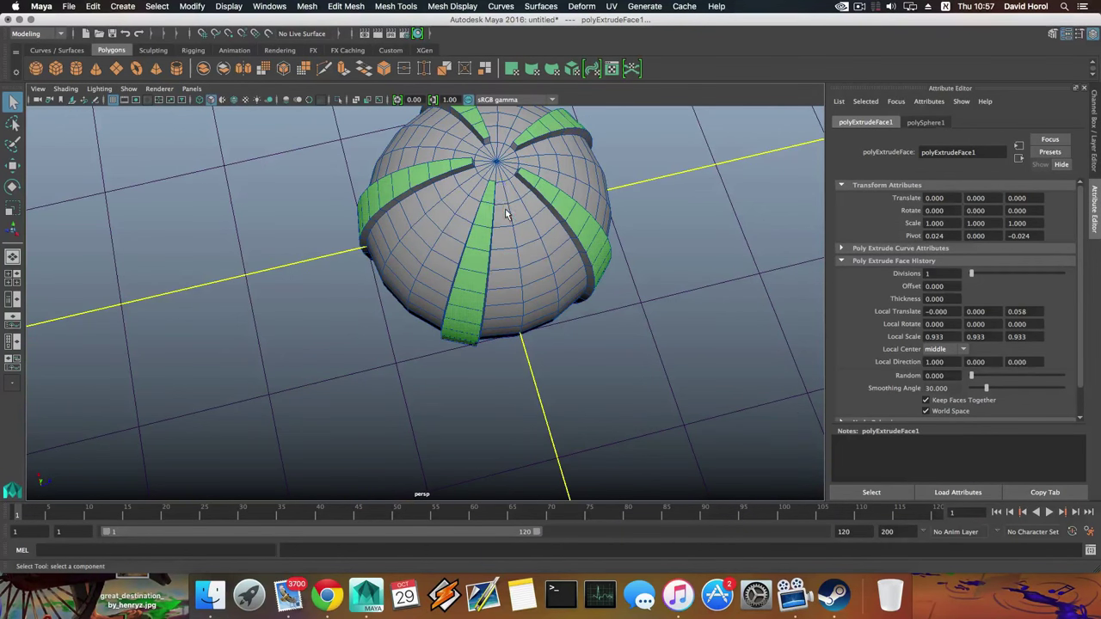
Select the full pole-to-pole strip of faces directly beside one of the extruded ribs
{"action": "left_click", "coordinate": [503, 198]}
{"action": "left_click_drag", "start_coordinate": [508, 257], "coordinate": [504, 246], "text": "alt"}
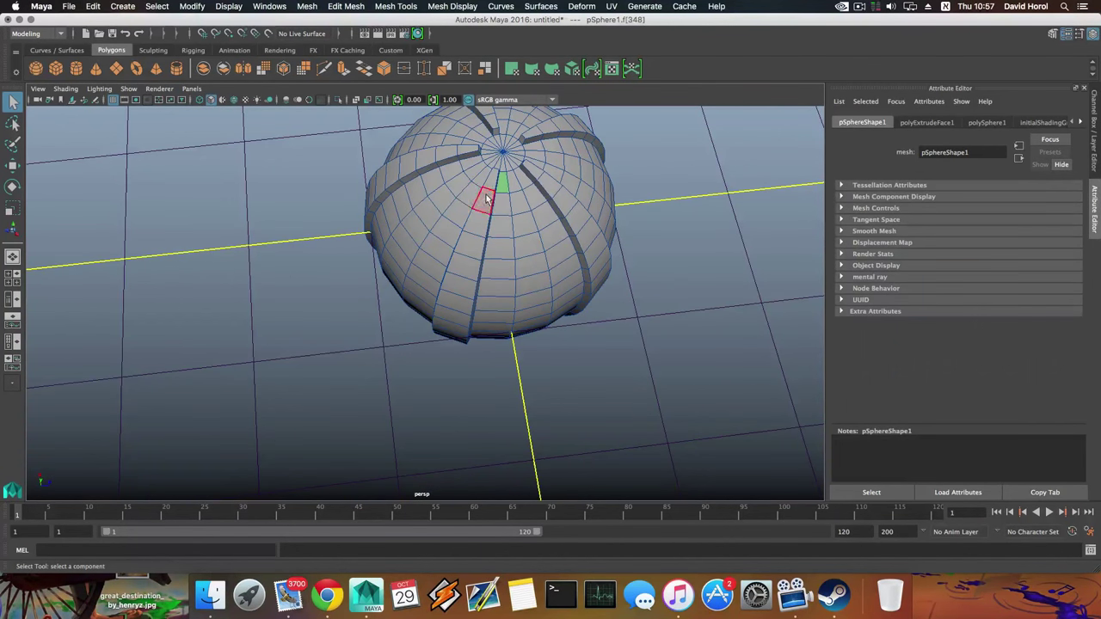
{"action": "left_click_drag", "start_coordinate": [494, 208], "coordinate": [443, 228], "text": "alt"}
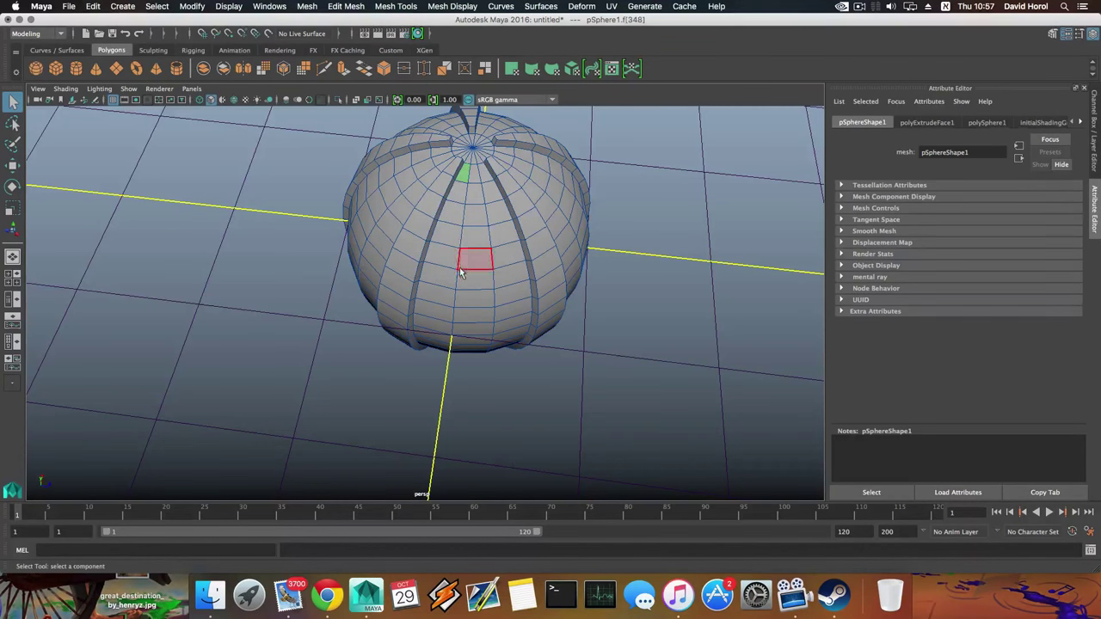
{"action": "left_click_drag", "start_coordinate": [435, 284], "coordinate": [446, 217], "text": "alt"}
{"action": "left_click", "coordinate": [459, 310]}
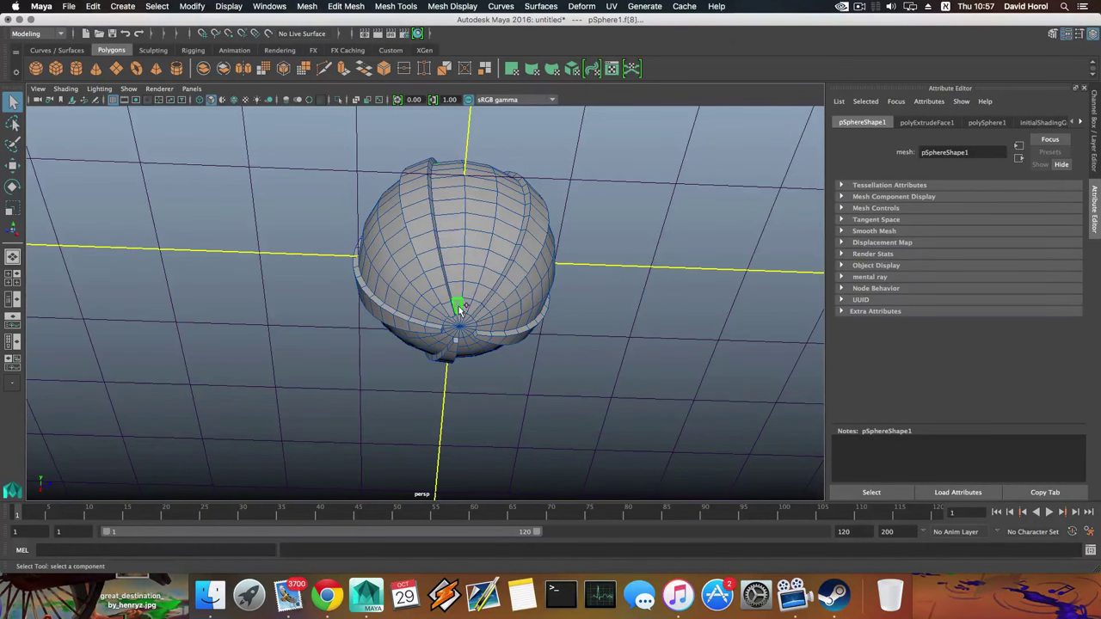
{"action": "double_click", "coordinate": [471, 274], "text": "shift"}
{"action": "left_click_drag", "start_coordinate": [469, 272], "coordinate": [438, 191], "text": "alt"}
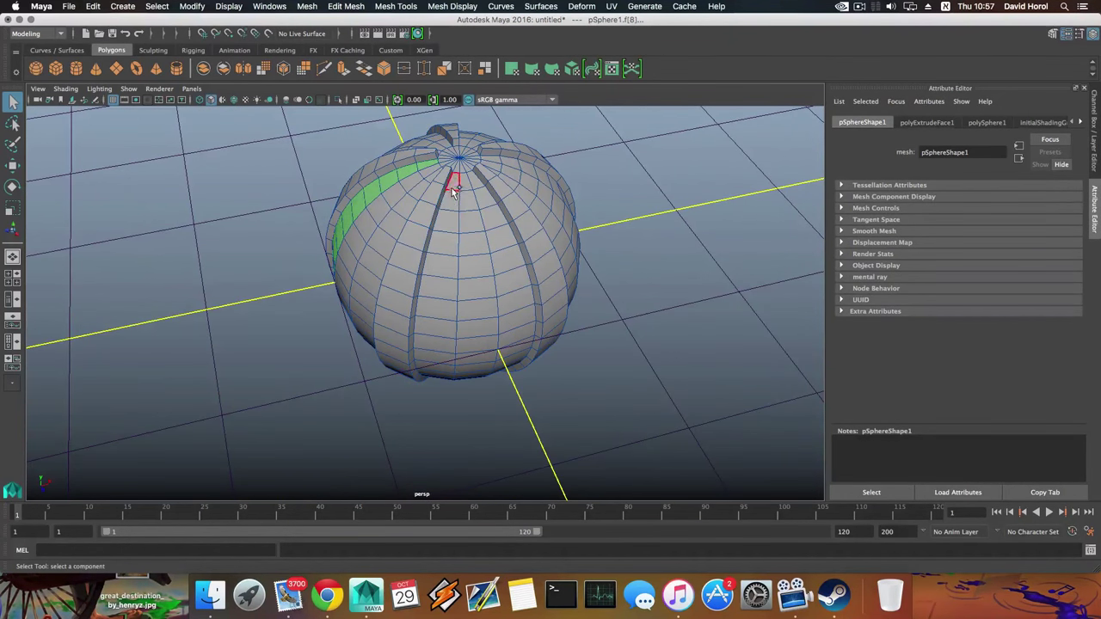
Add the matching vertical strips beside the other extruded ribs to the face selection
{"action": "left_click_drag", "start_coordinate": [438, 287], "coordinate": [448, 202], "text": "alt"}
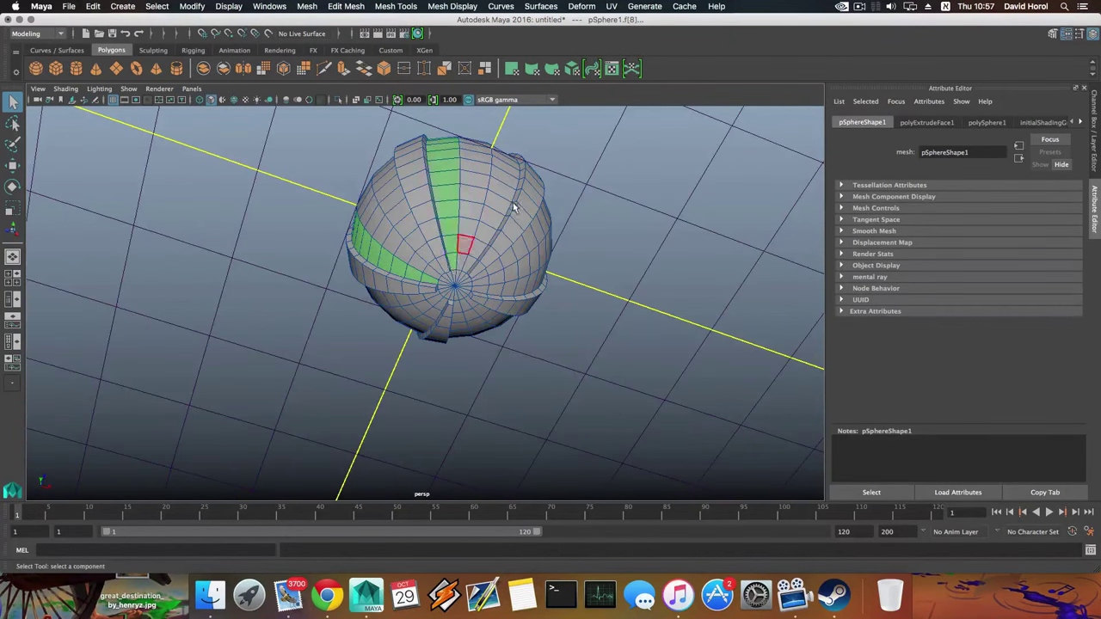
{"action": "left_click_drag", "start_coordinate": [454, 258], "coordinate": [393, 192], "text": "alt"}
{"action": "left_click_drag", "start_coordinate": [382, 280], "coordinate": [383, 223], "text": "alt"}
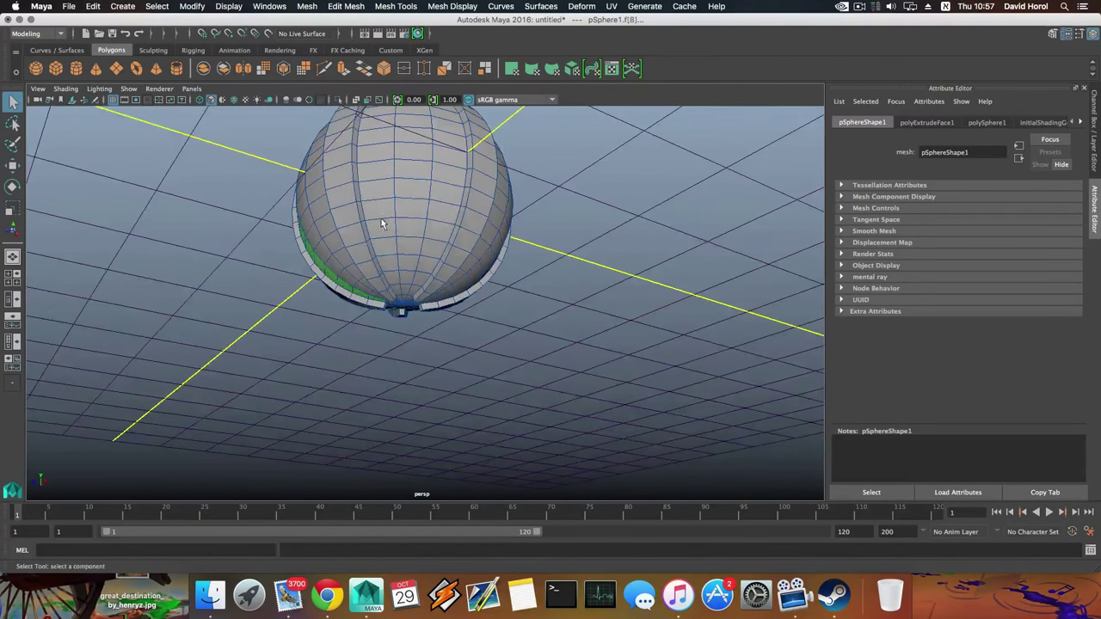
{"action": "left_click_drag", "start_coordinate": [392, 275], "coordinate": [435, 250], "text": "alt"}
{"action": "middle_click_drag", "start_coordinate": [506, 221], "coordinate": [520, 282], "text": "alt"}
{"action": "right_click_drag", "start_coordinate": [519, 282], "coordinate": [488, 305], "text": "alt"}
{"action": "middle_click_drag", "start_coordinate": [488, 305], "coordinate": [489, 346], "text": "alt"}
{"action": "left_click_drag", "start_coordinate": [490, 346], "coordinate": [443, 359], "text": "alt"}
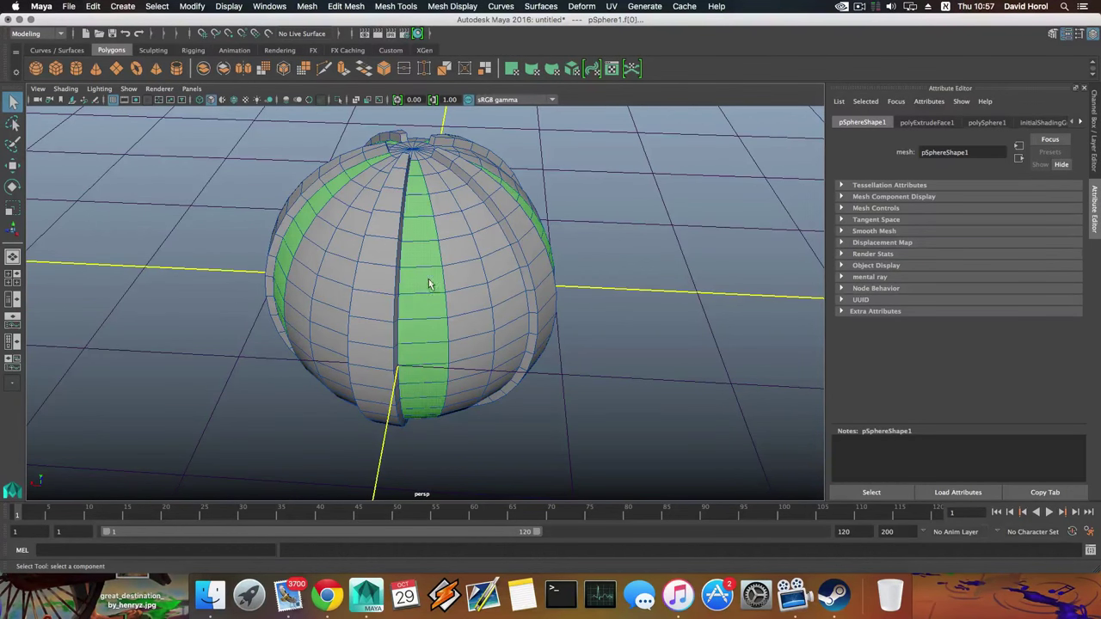
Extrude the second set of strips outward with a local translate Z of about 0.061 and adjust their scale
{"action": "left_click_drag", "start_coordinate": [485, 274], "coordinate": [463, 254], "text": "alt"}
{"action": "left_click", "coordinate": [344, 71]}
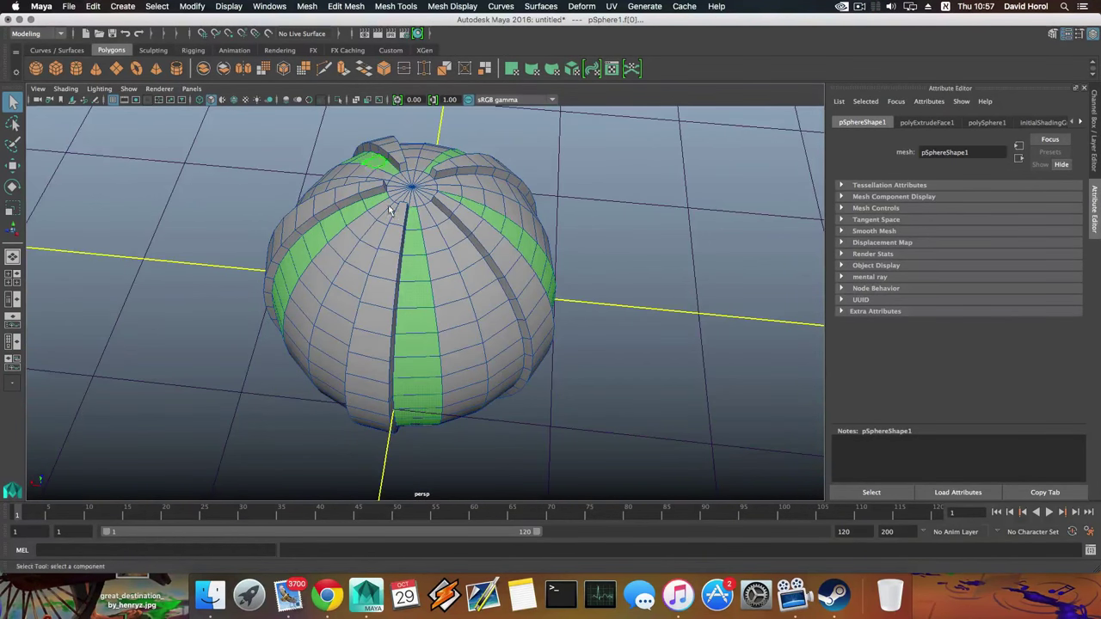
{"action": "left_click_drag", "start_coordinate": [395, 318], "coordinate": [412, 177], "text": "alt"}
{"action": "left_click_drag", "start_coordinate": [376, 441], "coordinate": [381, 422]}
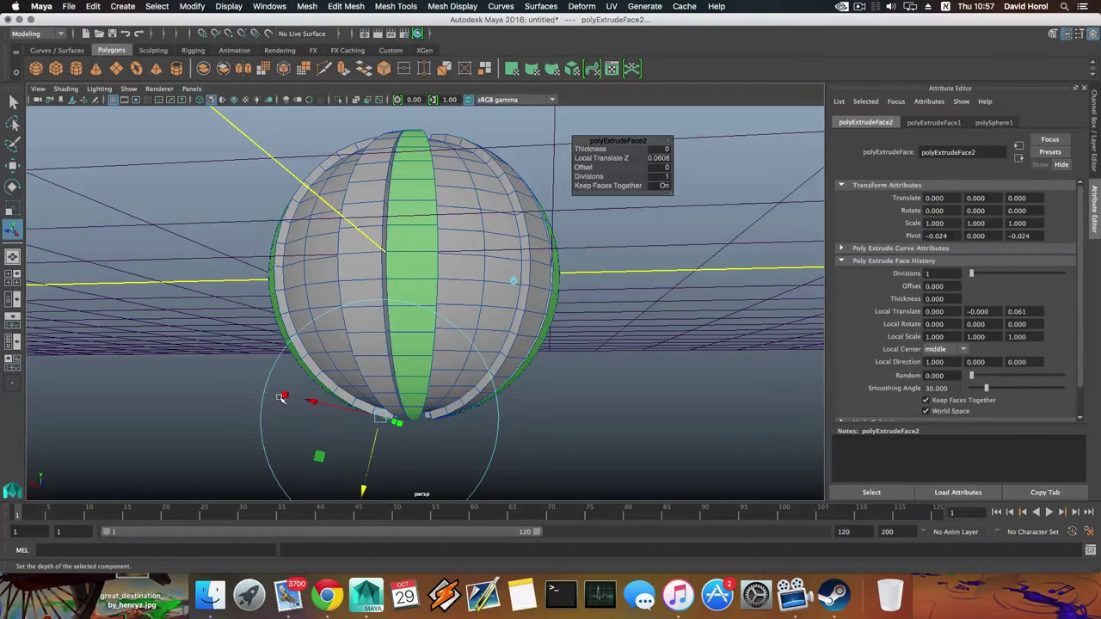
{"action": "left_click_drag", "start_coordinate": [281, 394], "coordinate": [457, 331]}
Select the third set of evenly spaced vertical face strips from pole to pole
{"action": "left_click", "coordinate": [416, 165]}
{"action": "left_click_drag", "start_coordinate": [415, 430], "coordinate": [464, 343], "text": "alt"}
{"action": "double_click", "coordinate": [414, 350], "text": "shift"}
{"action": "left_click_drag", "start_coordinate": [440, 179], "coordinate": [394, 227], "text": "alt"}
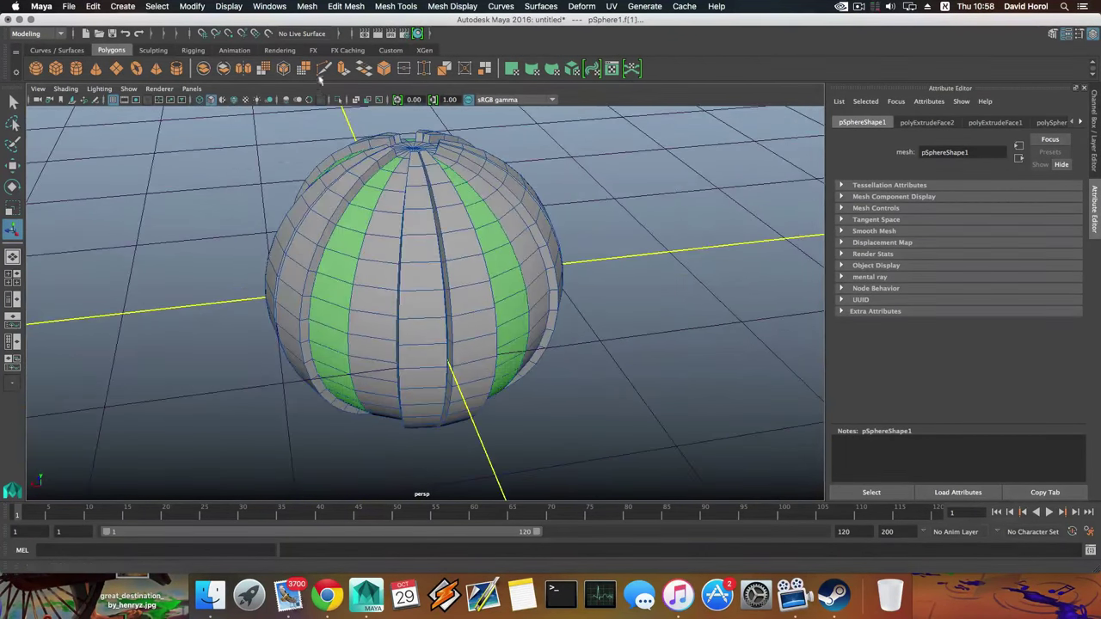
Extrude the third set of vertical strips slightly outward from the sphere
{"action": "left_click", "coordinate": [344, 70]}
{"action": "left_click_drag", "start_coordinate": [413, 330], "coordinate": [412, 368], "text": "alt"}
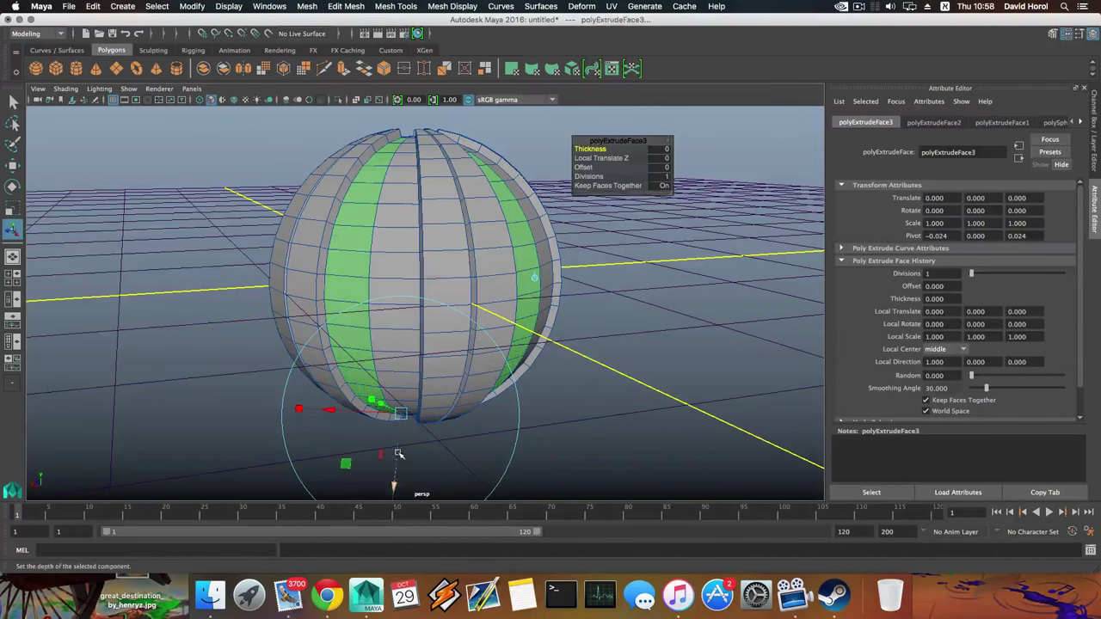
{"action": "left_click_drag", "start_coordinate": [399, 460], "coordinate": [399, 462]}
{"action": "mouse_move", "coordinate": [397, 457]}
{"action": "left_mouse_down", "text": "alt"}
{"action": "mouse_move", "coordinate": [405, 449]}
{"action": "mouse_move", "coordinate": [400, 462]}
{"action": "mouse_move", "coordinate": [421, 491]}
{"action": "mouse_move", "coordinate": [469, 462]}
{"action": "mouse_move", "coordinate": [517, 481]}
{"action": "mouse_move", "coordinate": [393, 464]}
{"action": "left_mouse_up", "text": "alt"}
Select the first of the remaining recessed vertical strips and undo the accidental selection of the whole mesh
{"action": "left_click", "coordinate": [402, 245]}
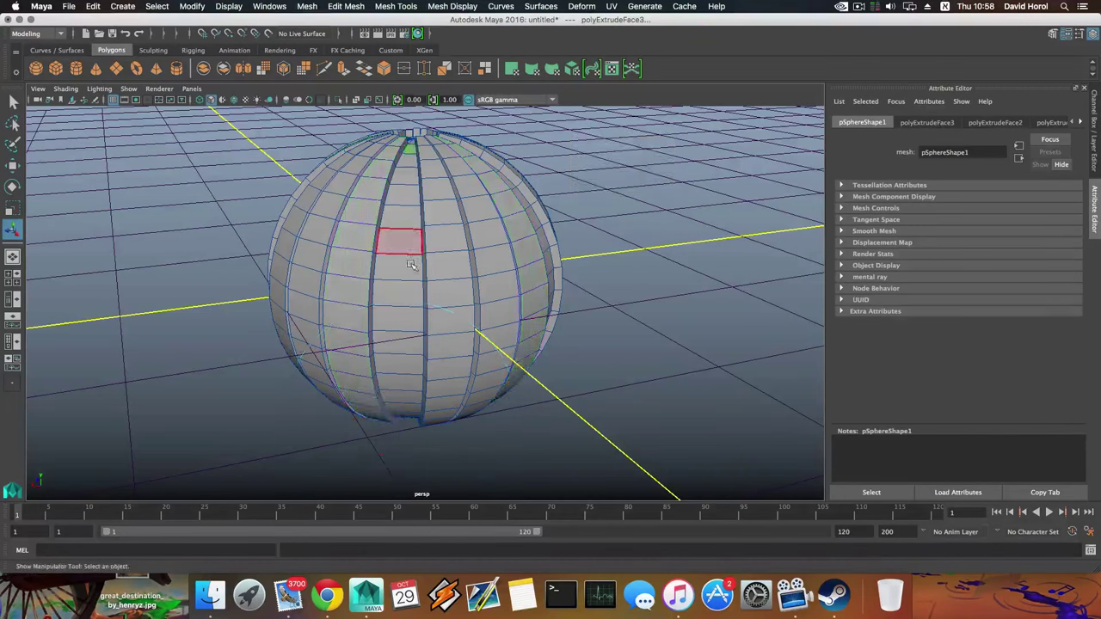
{"action": "left_click_drag", "start_coordinate": [411, 261], "coordinate": [388, 252], "text": "alt"}
{"action": "double_click", "coordinate": [410, 306], "text": "shift"}
{"action": "double_click", "coordinate": [413, 214], "text": "shift"}
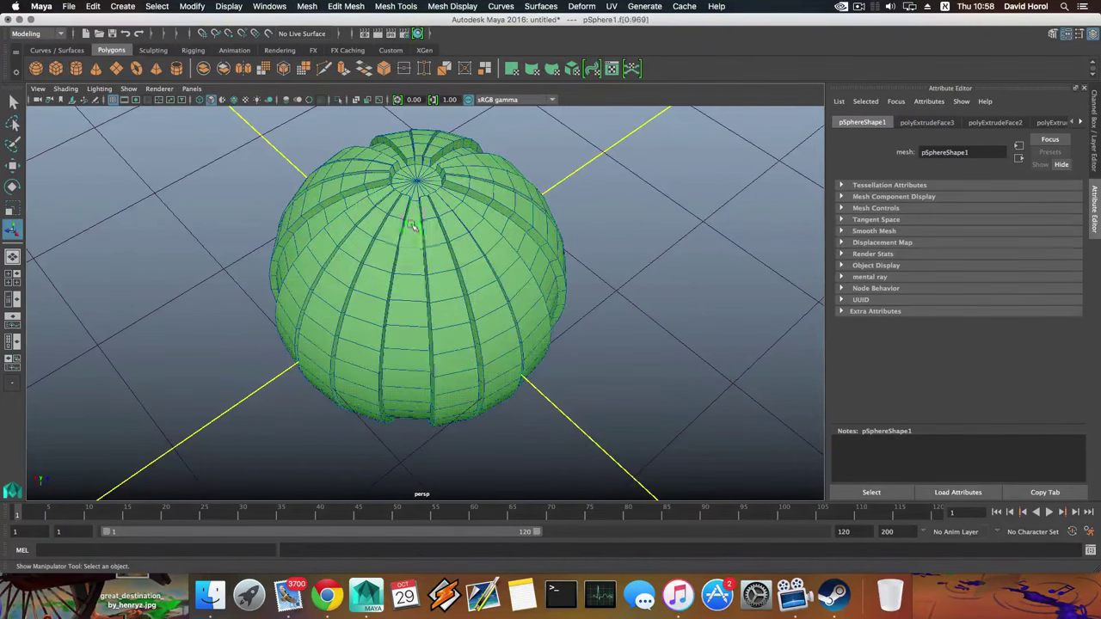
{"action": "key", "text": "super+z"}
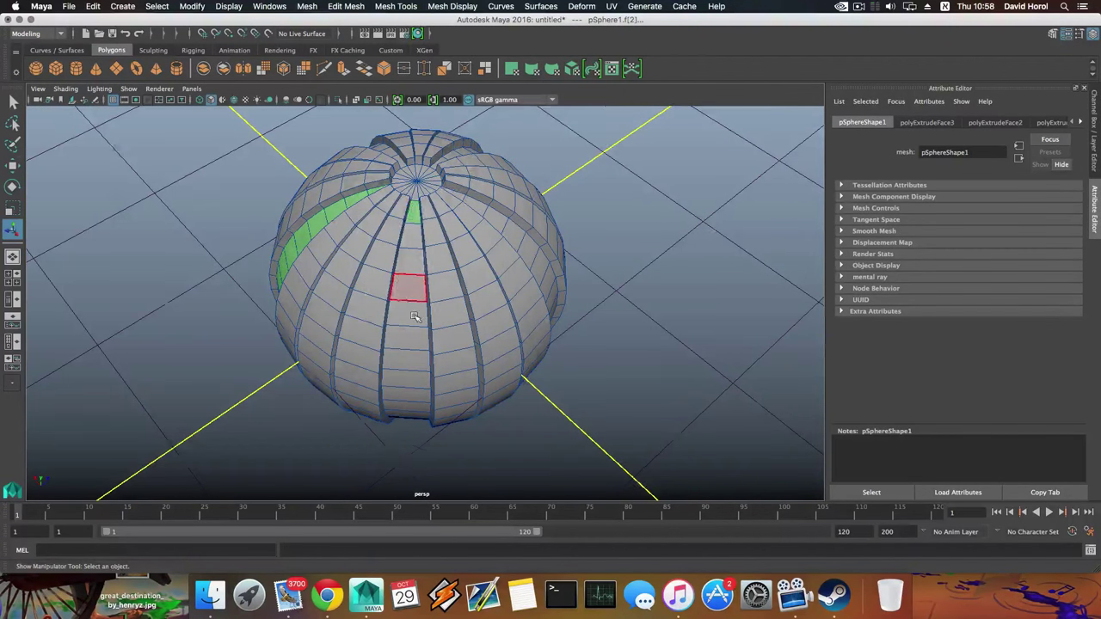
Add the next recessed strip to the selection, undoing the accidental whole-mesh selection
{"action": "left_click_drag", "start_coordinate": [405, 283], "coordinate": [412, 364], "text": "alt"}
{"action": "left_click_drag", "start_coordinate": [514, 267], "coordinate": [436, 218], "text": "alt"}
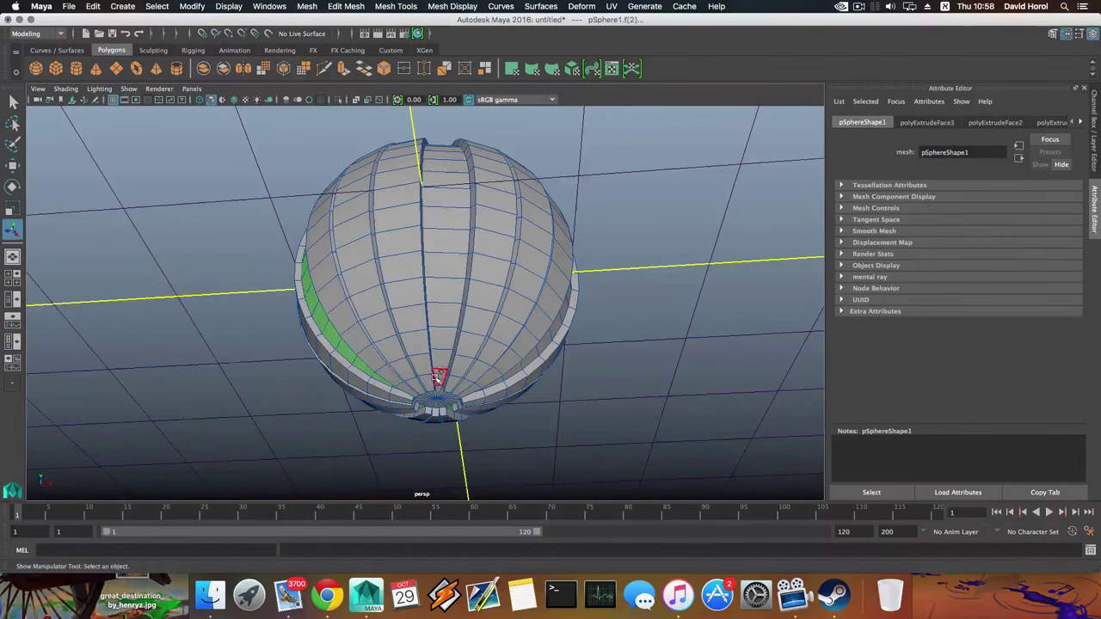
{"action": "left_click_drag", "start_coordinate": [448, 363], "coordinate": [445, 285], "text": "alt"}
{"action": "double_click", "coordinate": [437, 320]}
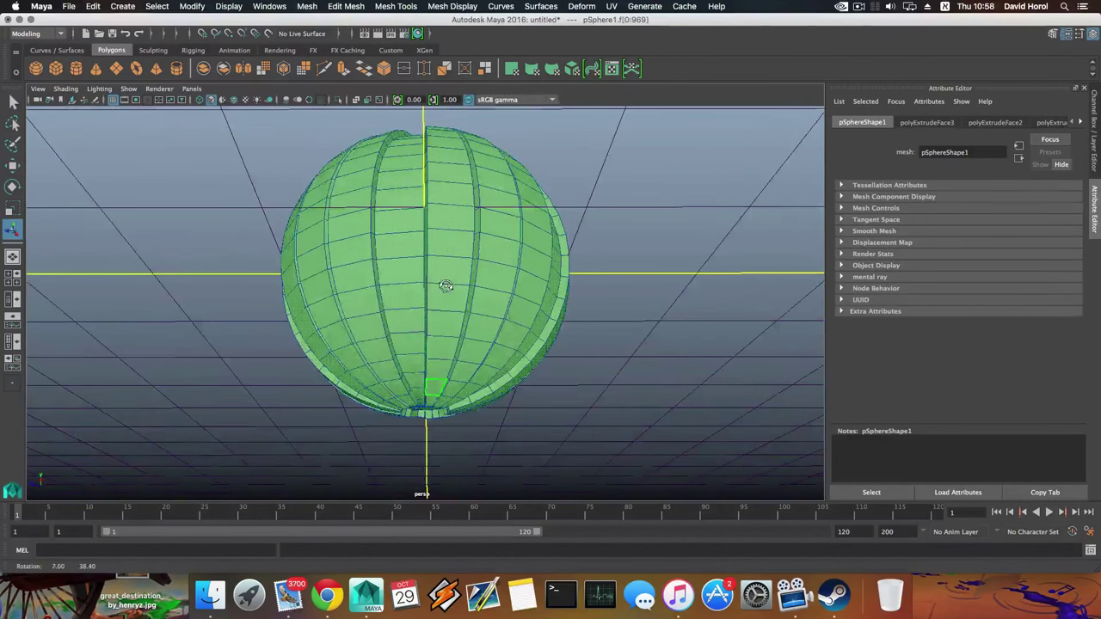
{"action": "key", "text": "z"}
{"action": "left_click_drag", "start_coordinate": [441, 333], "coordinate": [438, 288], "text": "alt"}
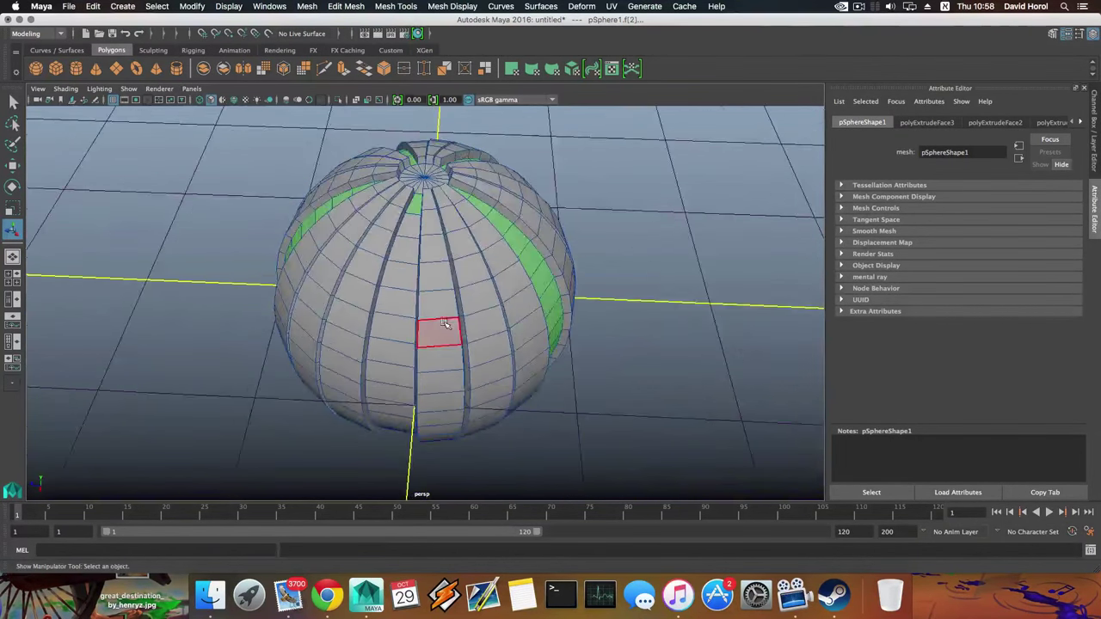
{"action": "key", "text": "ctrl+x"}
{"action": "key", "text": "z"}
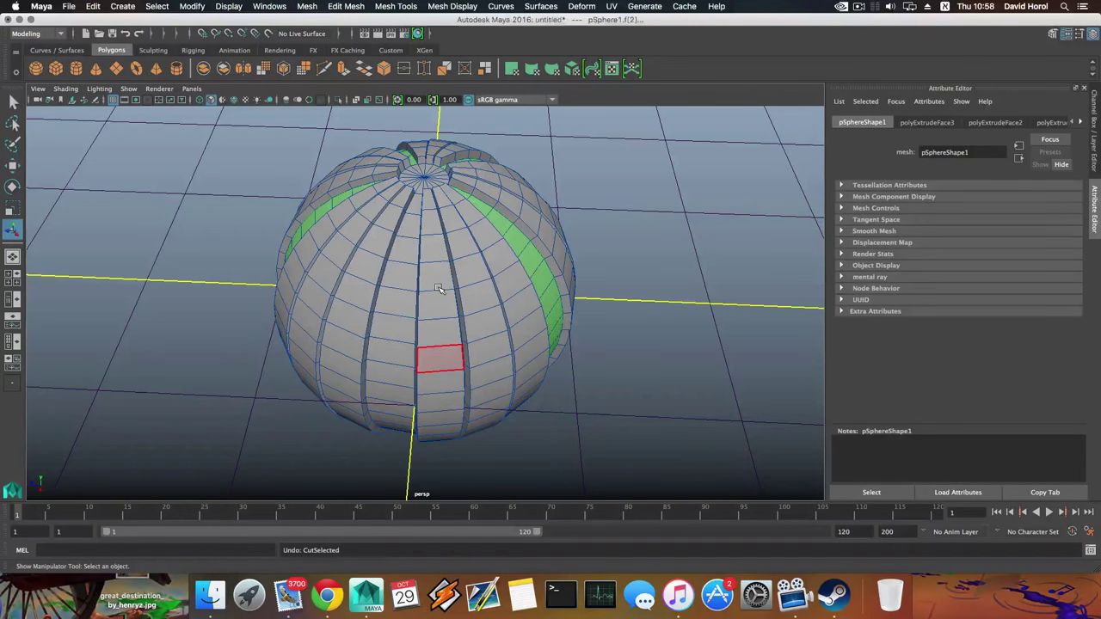
{"action": "key", "text": "z"}
Complete the selection with all the other recessed strips around the sphere, reverting the accidental whole-mesh selection
{"action": "left_click_drag", "start_coordinate": [437, 308], "coordinate": [510, 335], "text": "alt"}
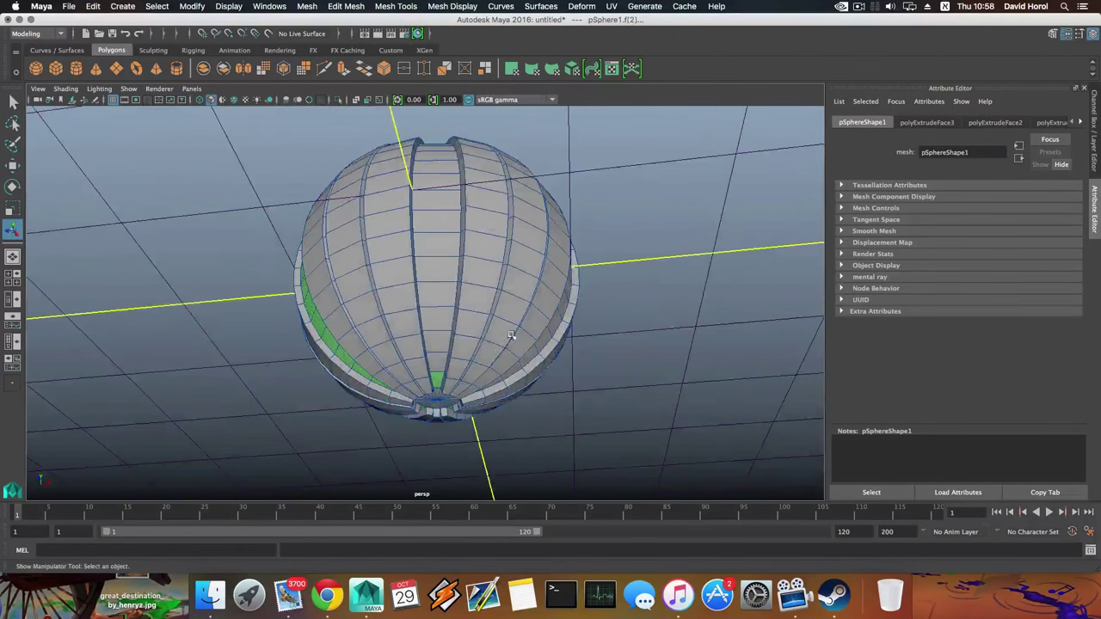
{"action": "double_click", "coordinate": [438, 379]}
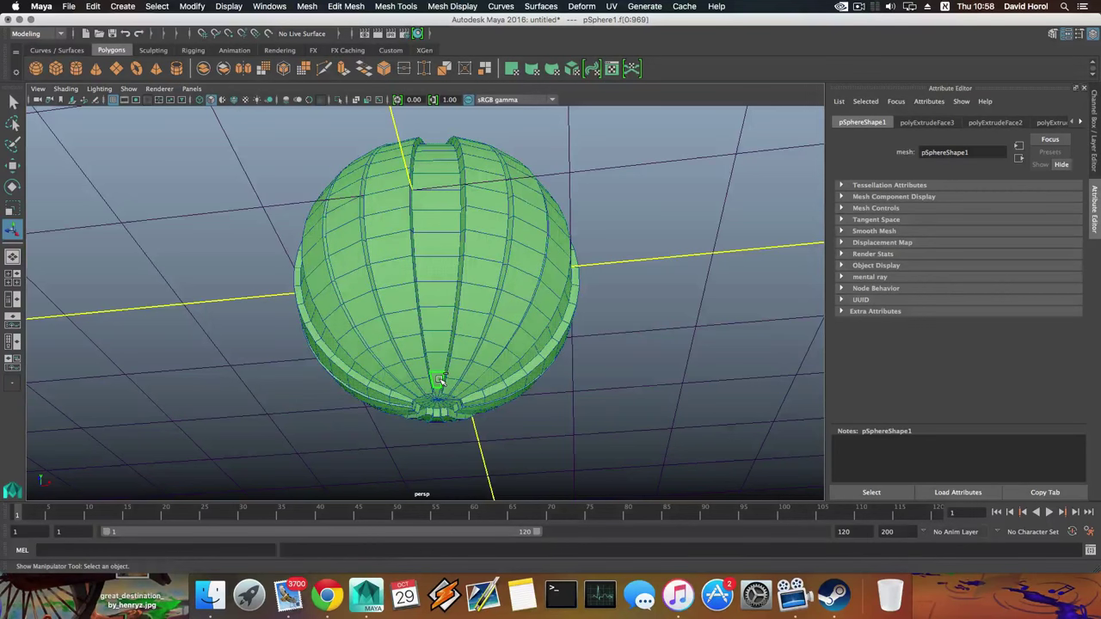
{"action": "key", "text": "z"}
{"action": "left_click_drag", "start_coordinate": [465, 347], "coordinate": [469, 396], "text": "alt"}
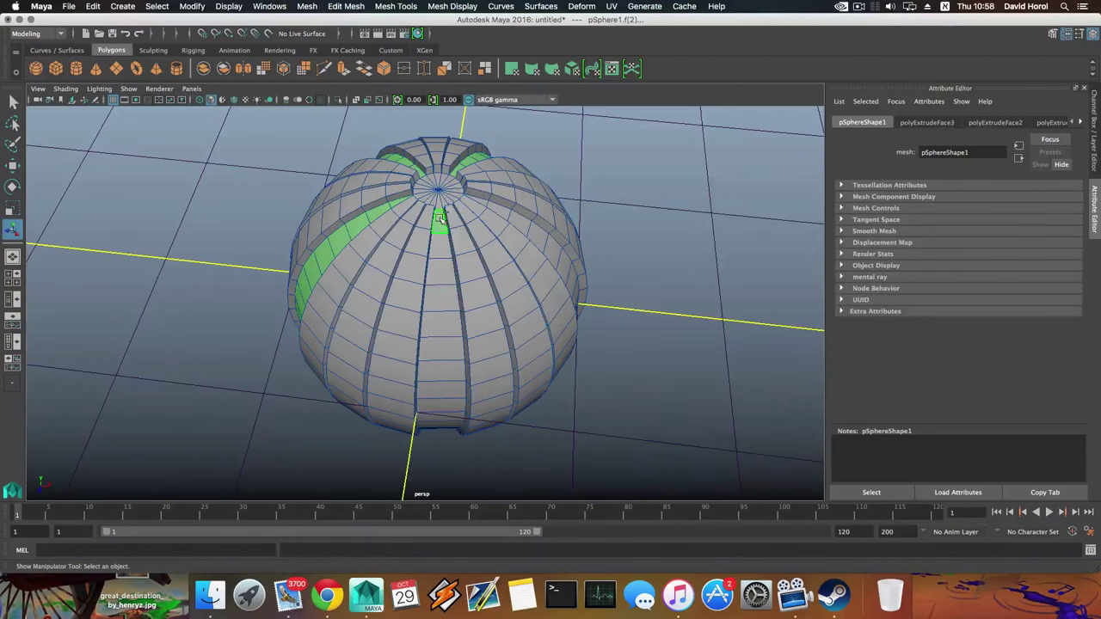
{"action": "left_click_drag", "start_coordinate": [443, 337], "coordinate": [491, 355], "text": "alt"}
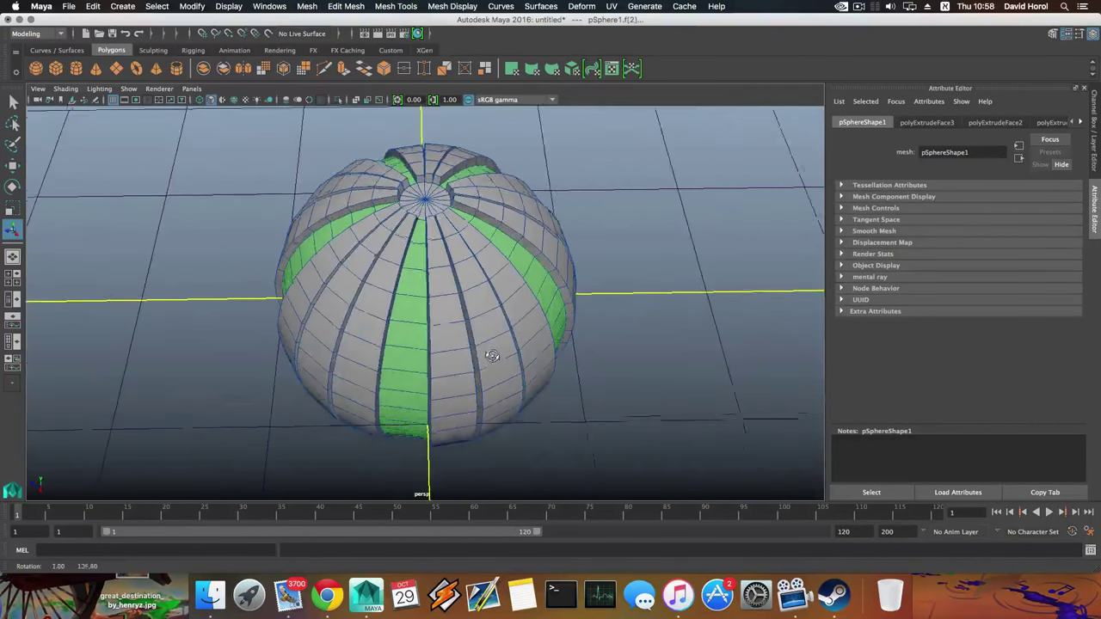
Extrude the fourth set of vertical strips outward to match the neighbouring ribs
{"action": "left_click", "coordinate": [343, 68]}
{"action": "left_click_drag", "start_coordinate": [360, 256], "coordinate": [424, 229], "text": "alt"}
{"action": "left_click_drag", "start_coordinate": [447, 373], "coordinate": [424, 428]}
Return the sphere to object mode and show it at the unsmoothed display level
{"action": "key", "text": "F8"}
{"action": "key", "text": "1"}
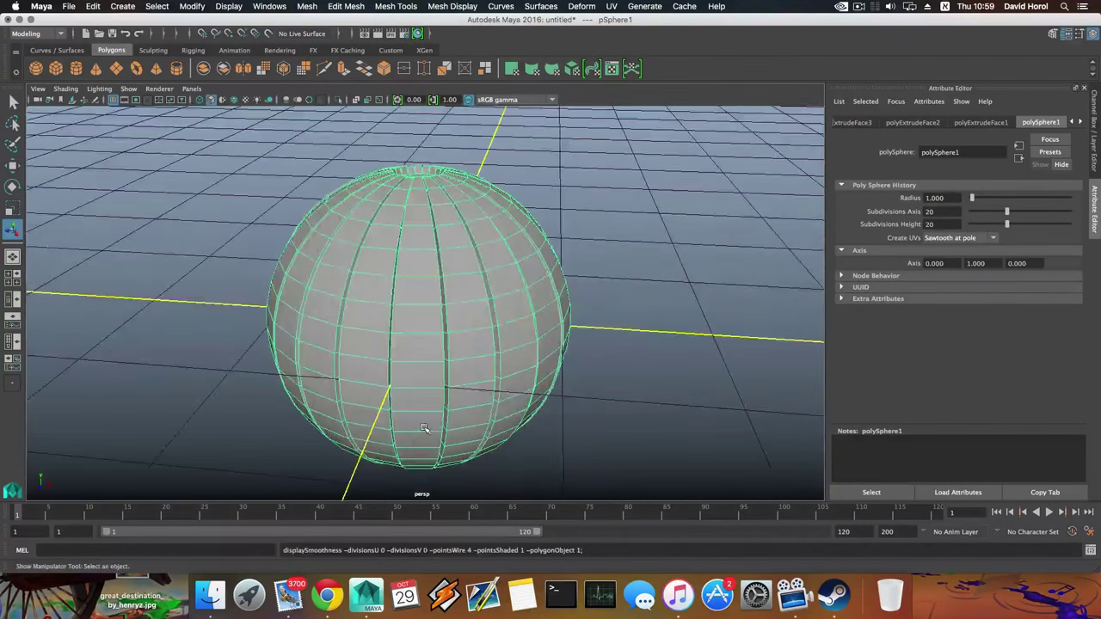
{"action": "left_click_drag", "start_coordinate": [568, 395], "coordinate": [367, 428], "text": "alt"}
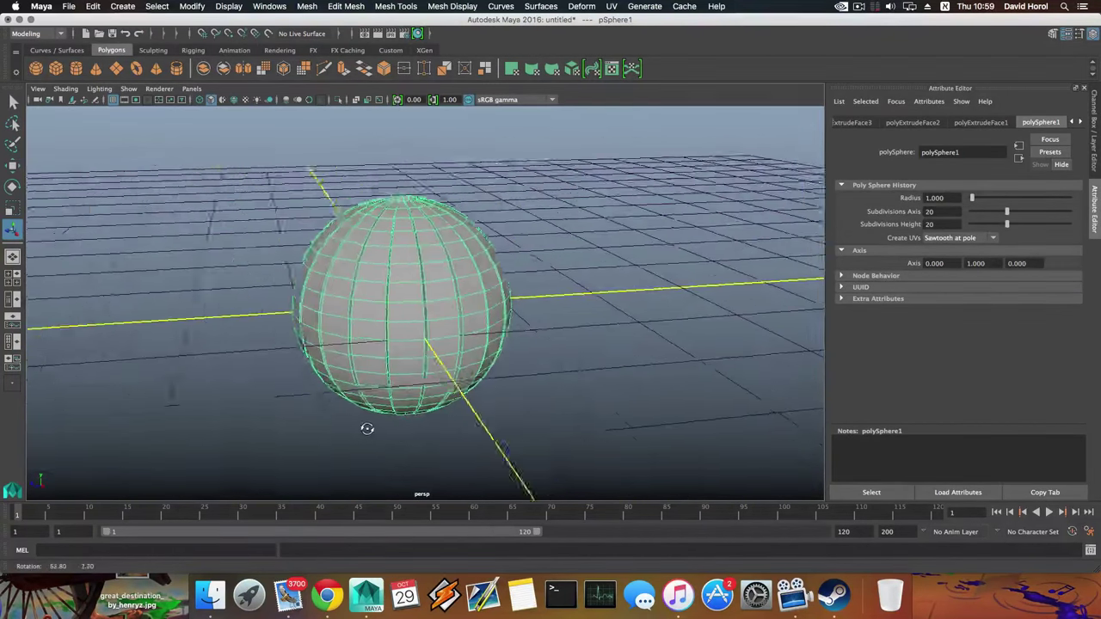
{"action": "right_click_drag", "start_coordinate": [501, 393], "coordinate": [413, 401], "text": "alt"}
{"action": "left_click_drag", "start_coordinate": [469, 401], "coordinate": [404, 399], "text": "alt"}
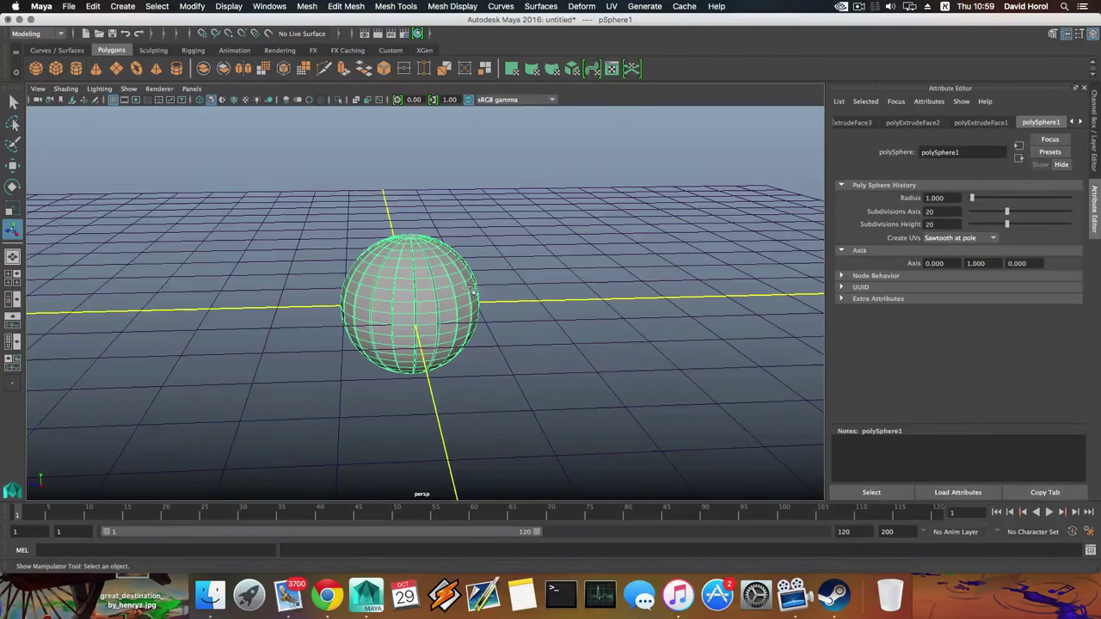
{"action": "left_click_drag", "start_coordinate": [473, 293], "coordinate": [442, 226], "text": "alt"}
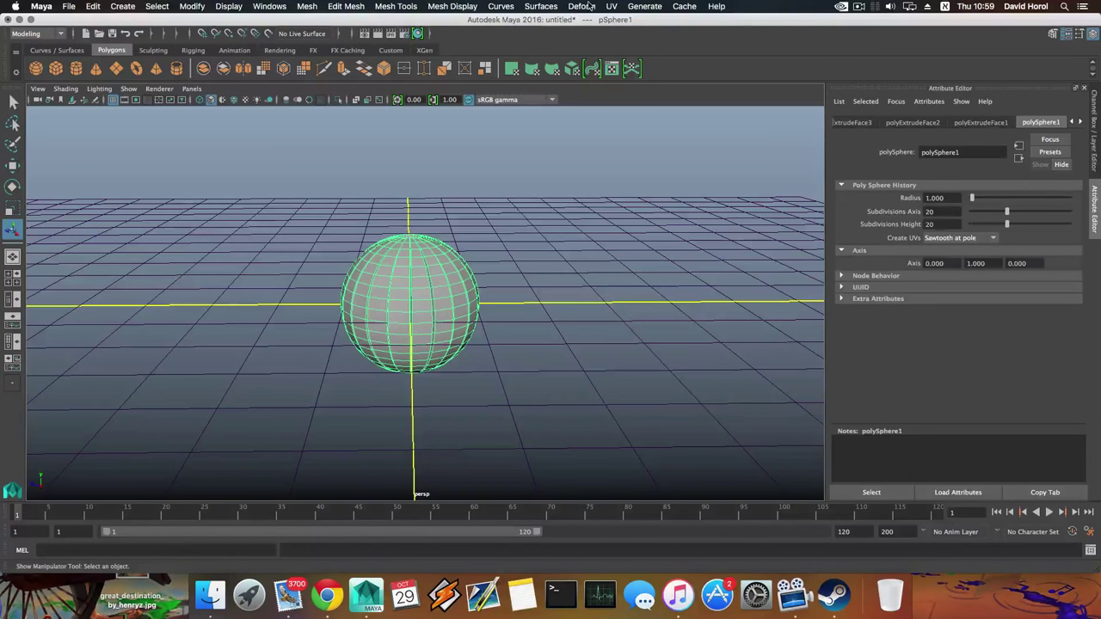
Browse the available deformers and choose the Modeling menu set
{"action": "left_click", "coordinate": [592, 7]}
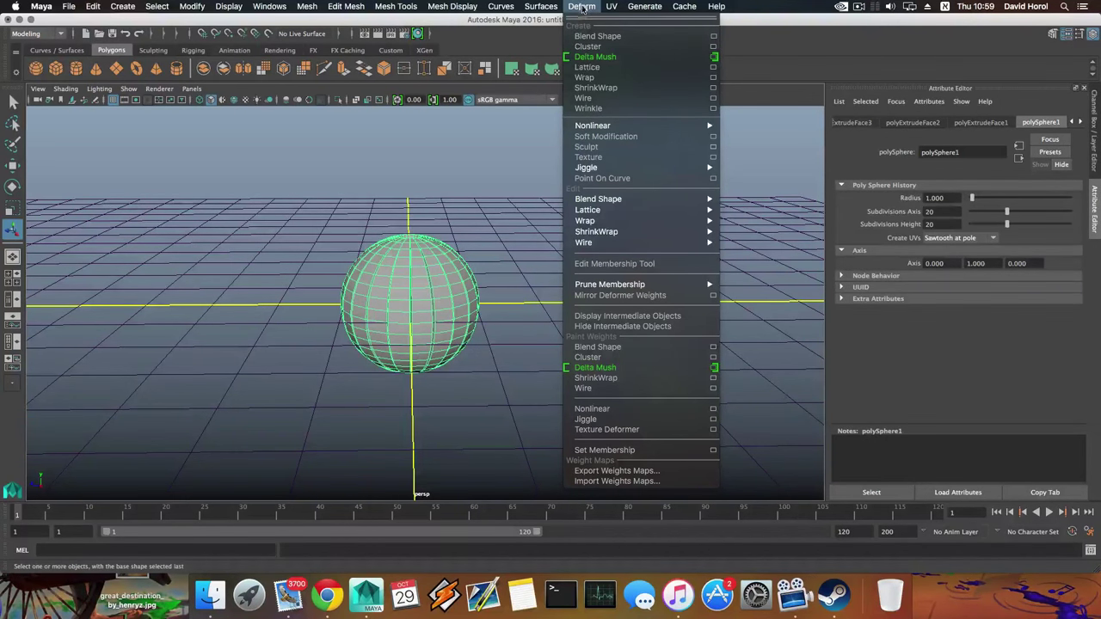
{"action": "left_click", "coordinate": [582, 7]}
{"action": "left_click", "coordinate": [35, 34]}
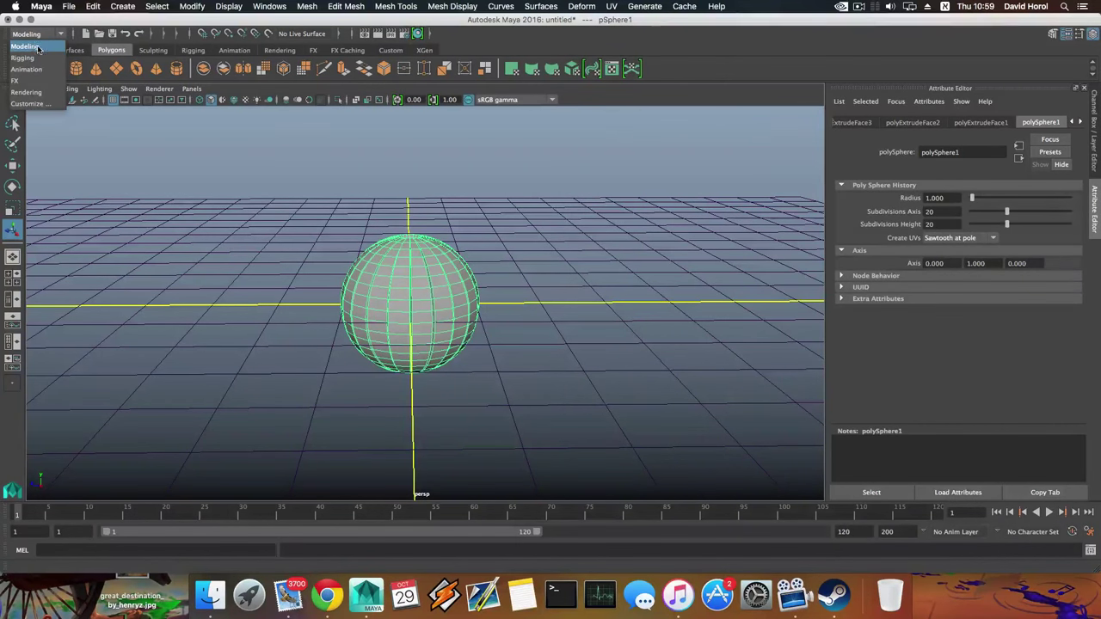
{"action": "left_click", "coordinate": [34, 47]}
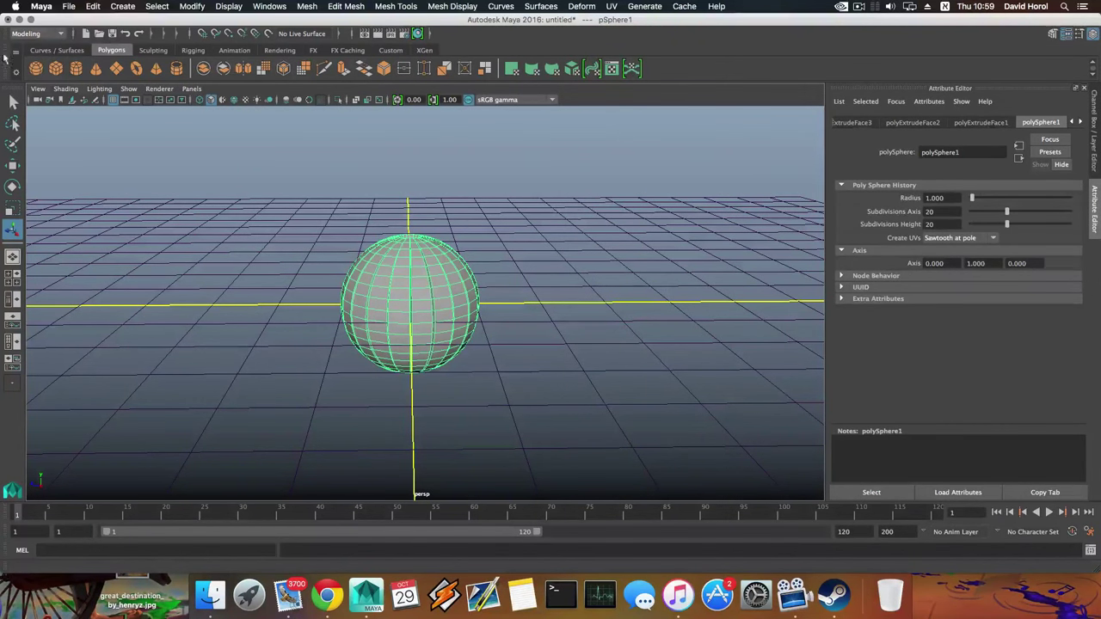
Reset the Lattice options, set the divisions to 3, 3, 3 and apply the lattice deformer to the sphere
{"action": "left_click", "coordinate": [581, 7]}
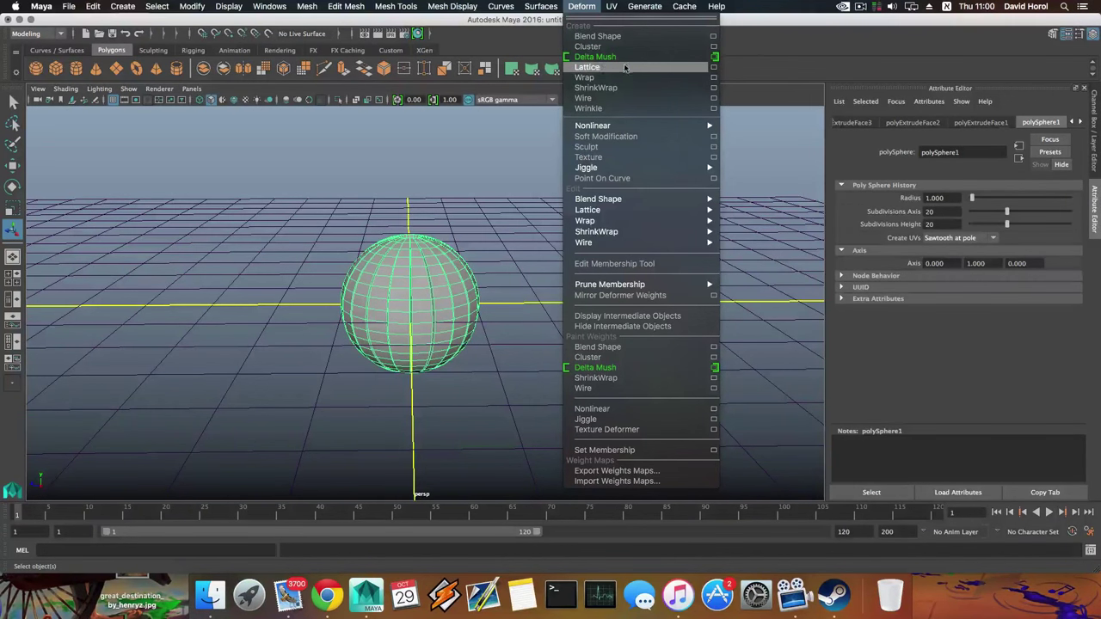
{"action": "left_click", "coordinate": [713, 67]}
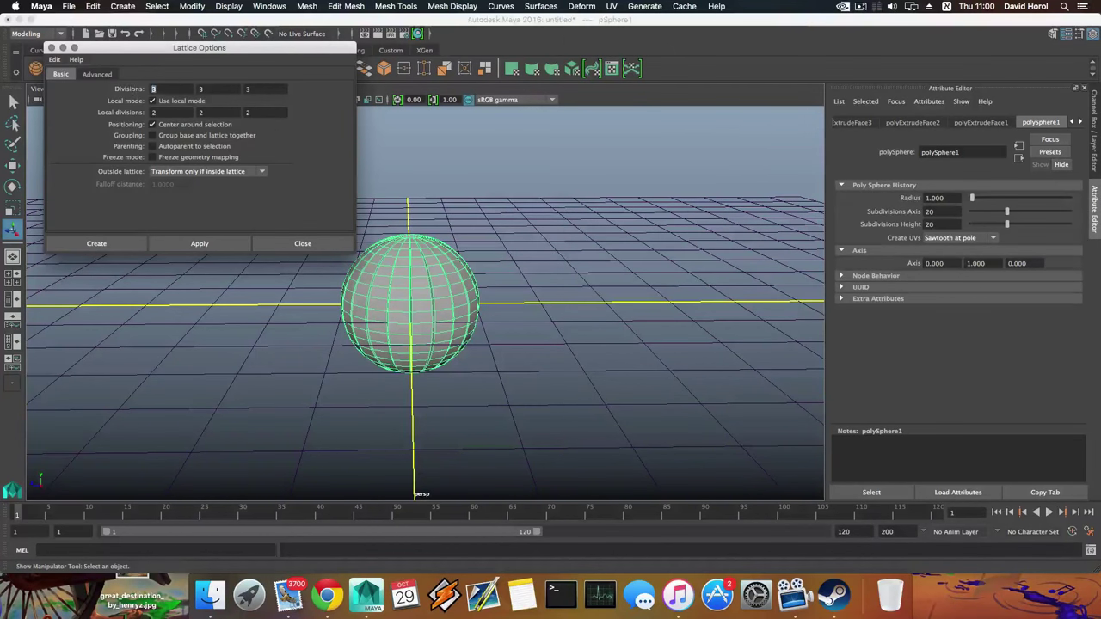
{"action": "left_click", "coordinate": [54, 59]}
{"action": "left_click", "coordinate": [67, 83]}
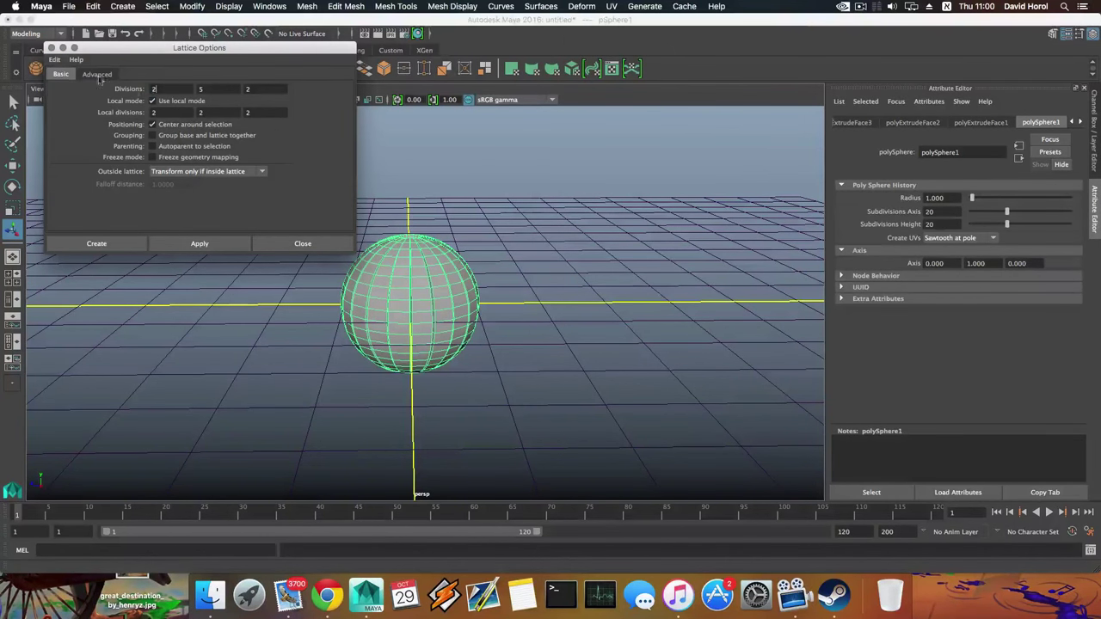
{"action": "type", "text": "3"}
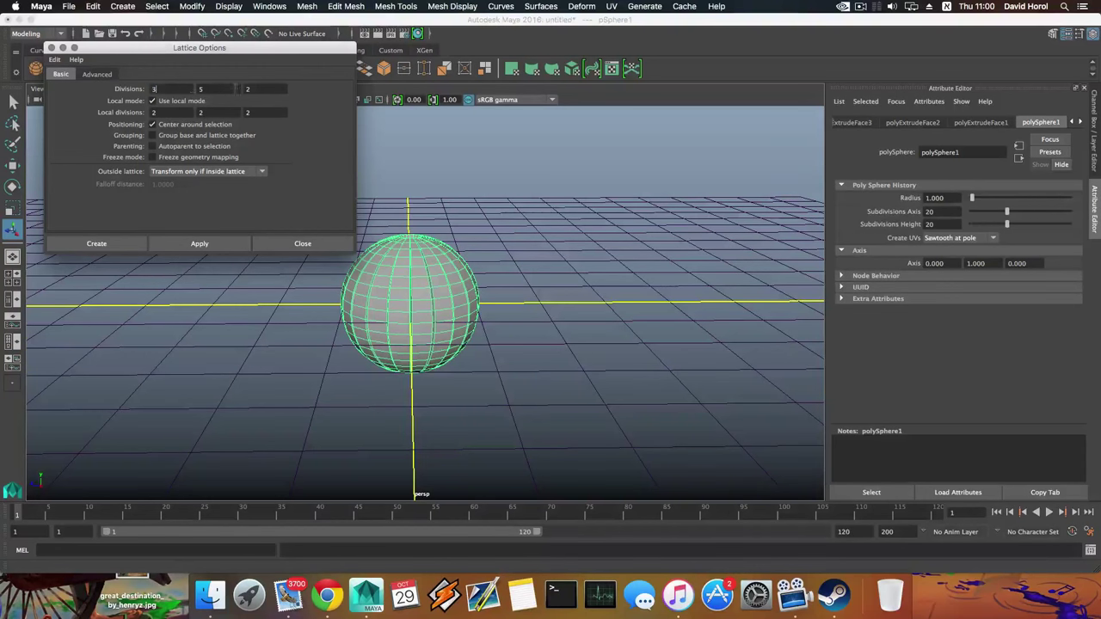
{"action": "type", "text": "3"}
{"action": "key", "text": "Tab"}
{"action": "key", "text": "Return"}
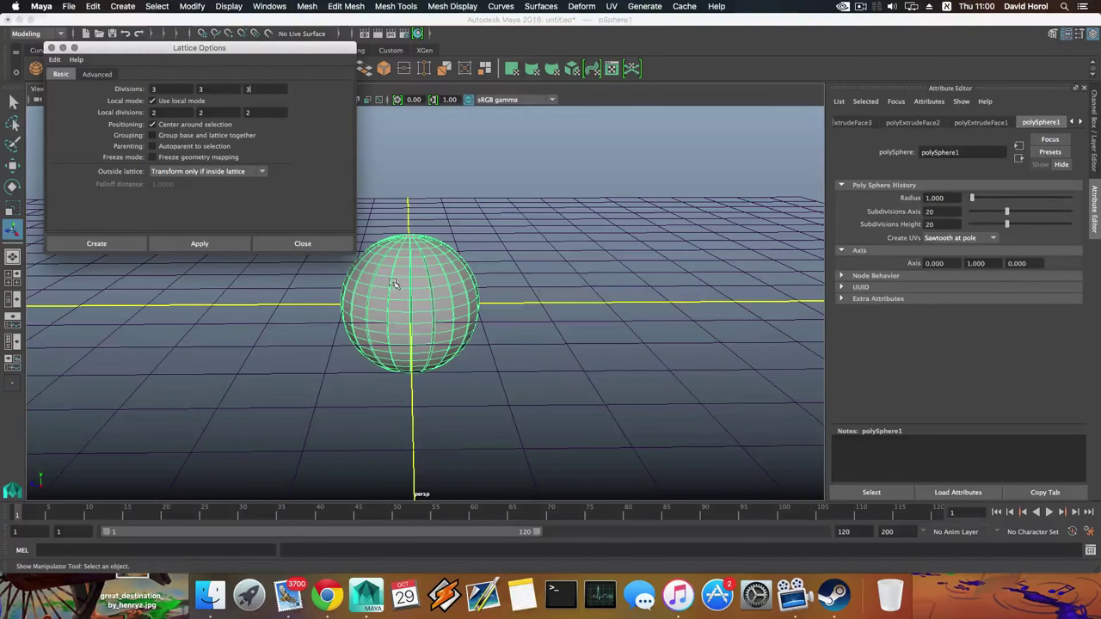
{"action": "left_click", "coordinate": [199, 243]}
{"action": "left_click", "coordinate": [319, 241]}
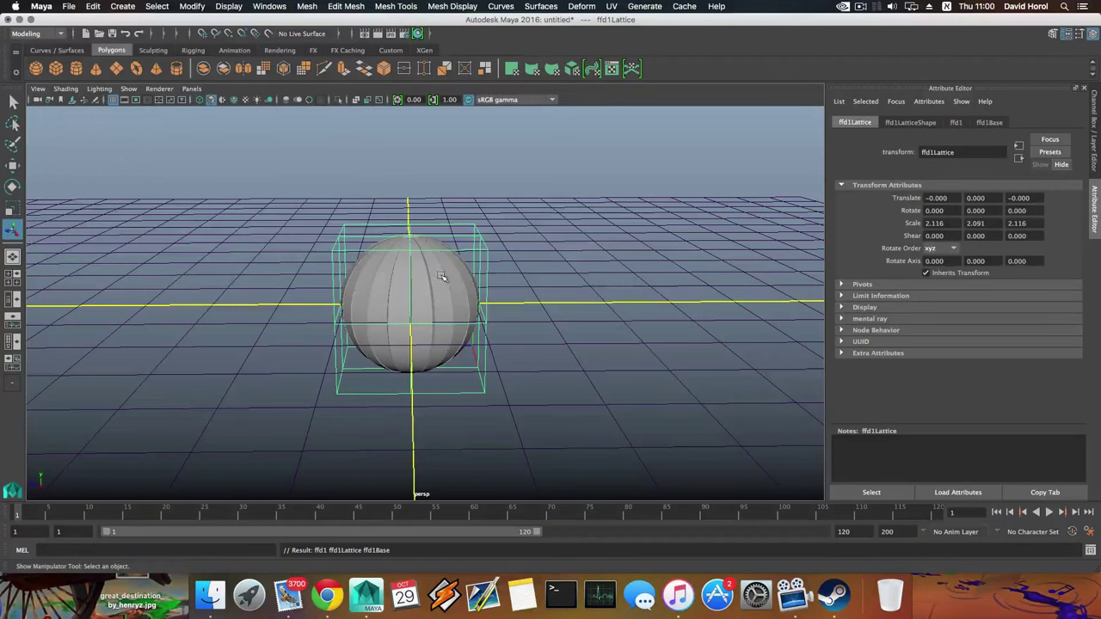
Show the ribbed sphere with smooth preview and switch the surrounding lattice to lattice-point editing
{"action": "mouse_move", "coordinate": [429, 263]}
{"action": "left_mouse_down", "text": "alt"}
{"action": "mouse_move", "coordinate": [481, 265]}
{"action": "mouse_move", "coordinate": [430, 266]}
{"action": "mouse_move", "coordinate": [449, 266]}
{"action": "mouse_move", "coordinate": [423, 253]}
{"action": "left_mouse_up", "text": "alt"}
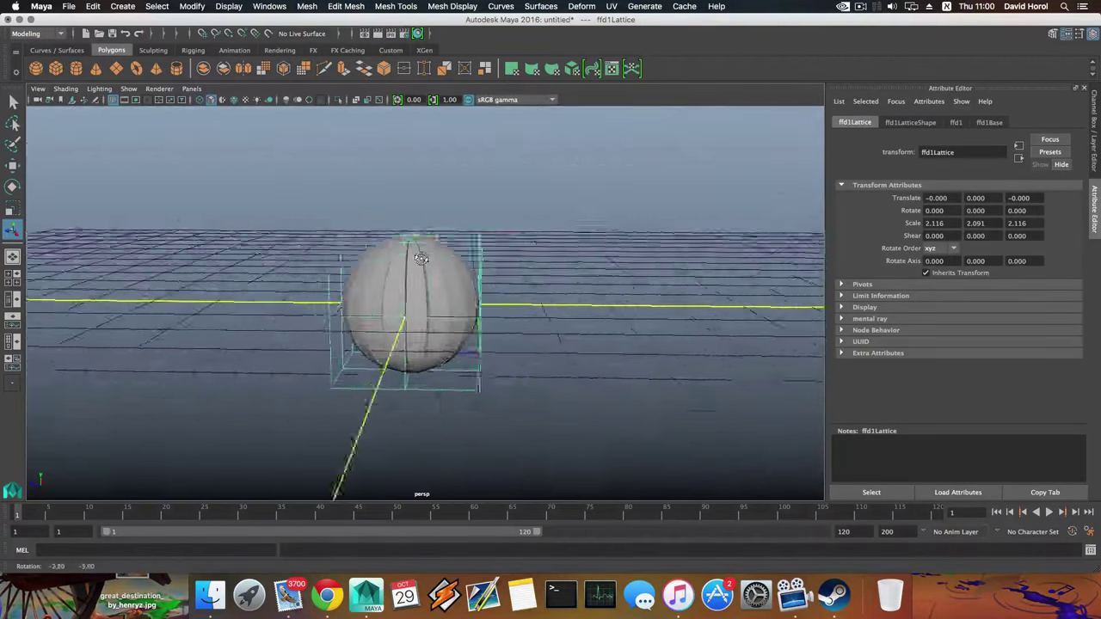
{"action": "right_click_drag", "start_coordinate": [422, 253], "coordinate": [529, 287], "text": "alt"}
{"action": "left_click_drag", "start_coordinate": [528, 287], "coordinate": [535, 281], "text": "alt"}
{"action": "middle_click_drag", "start_coordinate": [496, 265], "coordinate": [507, 291], "text": "alt"}
{"action": "left_click", "coordinate": [490, 359]}
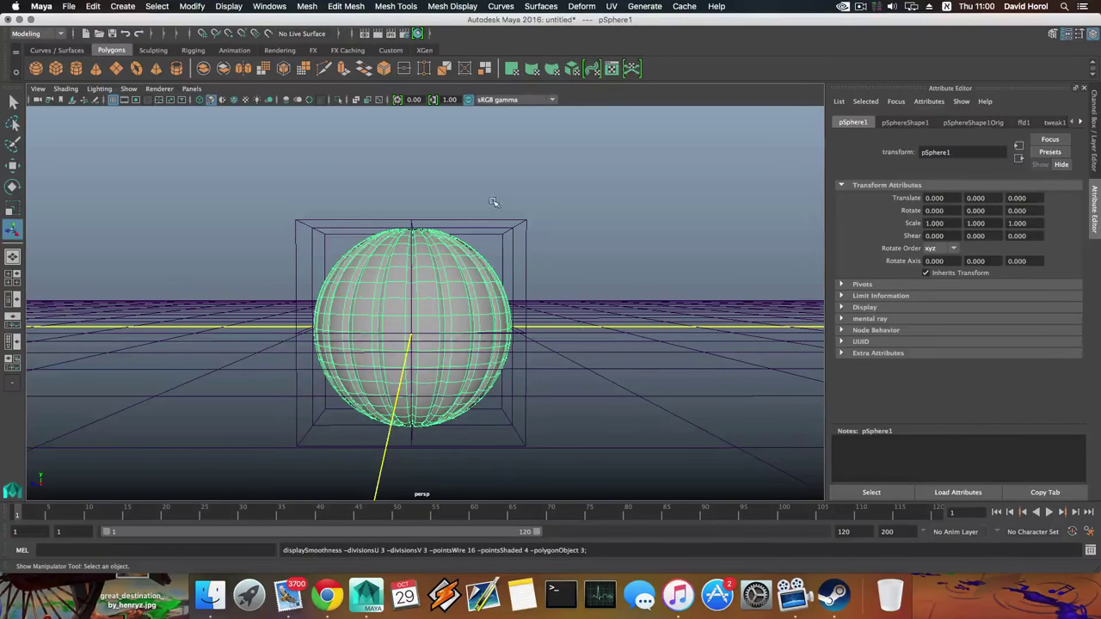
{"action": "left_click_drag", "start_coordinate": [492, 203], "coordinate": [560, 283]}
{"action": "right_click_drag", "start_coordinate": [626, 189], "coordinate": [609, 163]}
{"action": "left_click_drag", "start_coordinate": [602, 167], "coordinate": [406, 249], "text": "alt"}
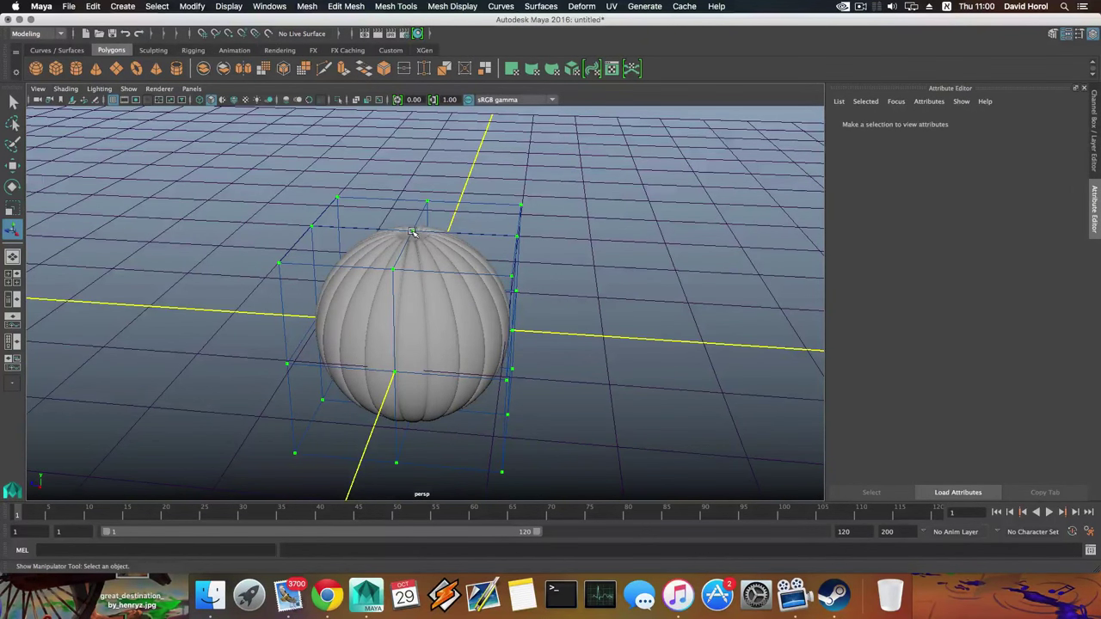
Move the lattice's top-centre point down and its bottom-centre point up to dent both ends of the pumpkin
{"action": "left_click_drag", "start_coordinate": [396, 253], "coordinate": [413, 232], "text": "alt"}
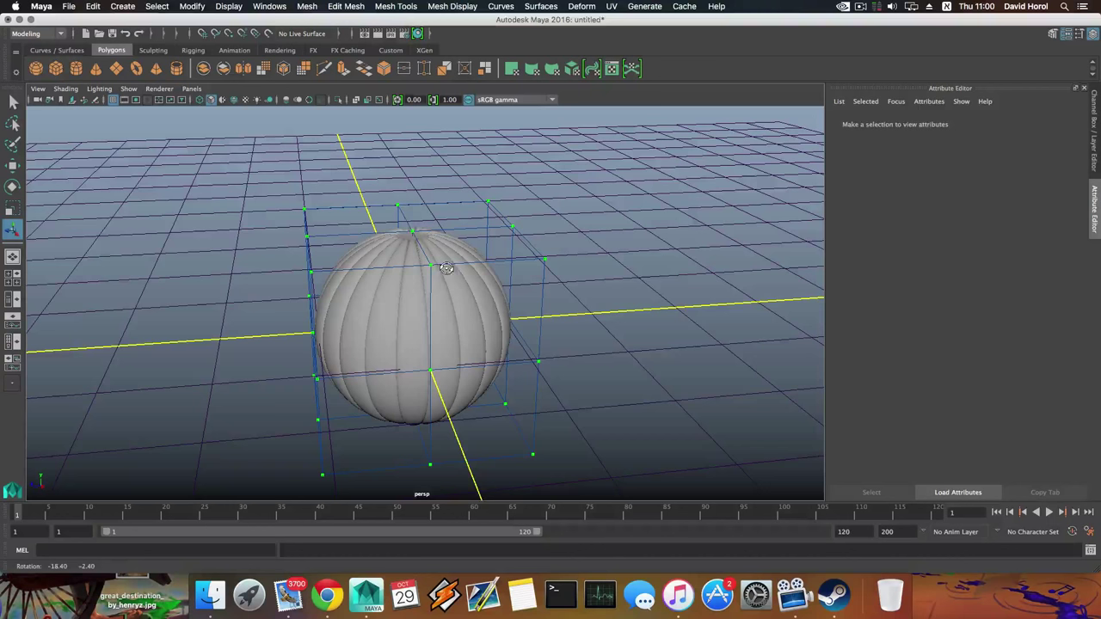
{"action": "left_click", "coordinate": [413, 232]}
{"action": "key", "text": "w"}
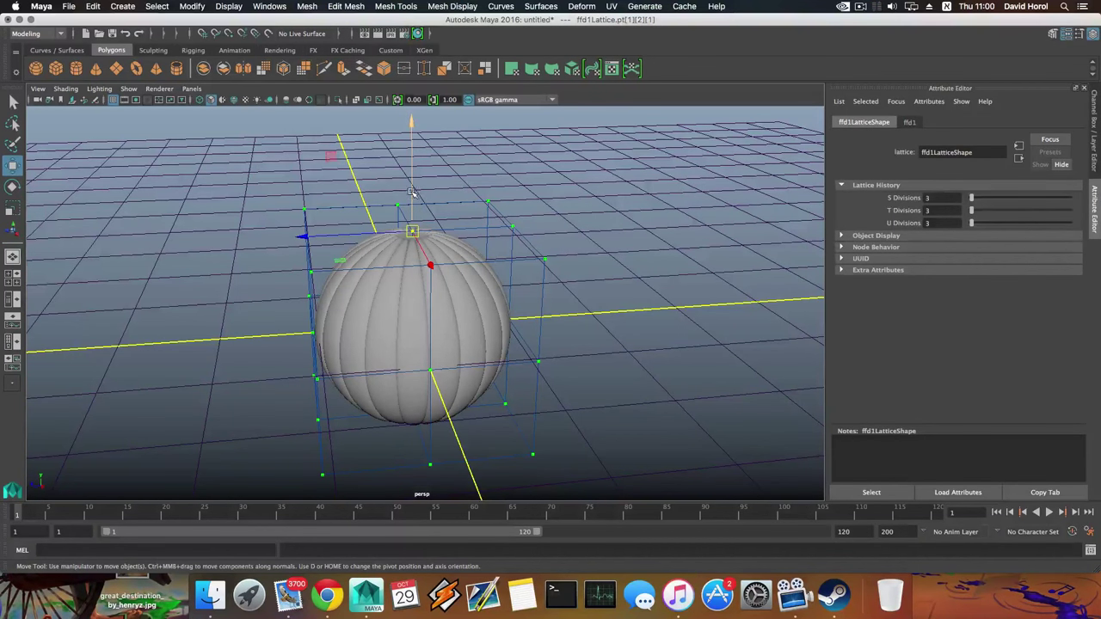
{"action": "left_click_drag", "start_coordinate": [413, 183], "coordinate": [413, 423]}
{"action": "left_click", "coordinate": [410, 394]}
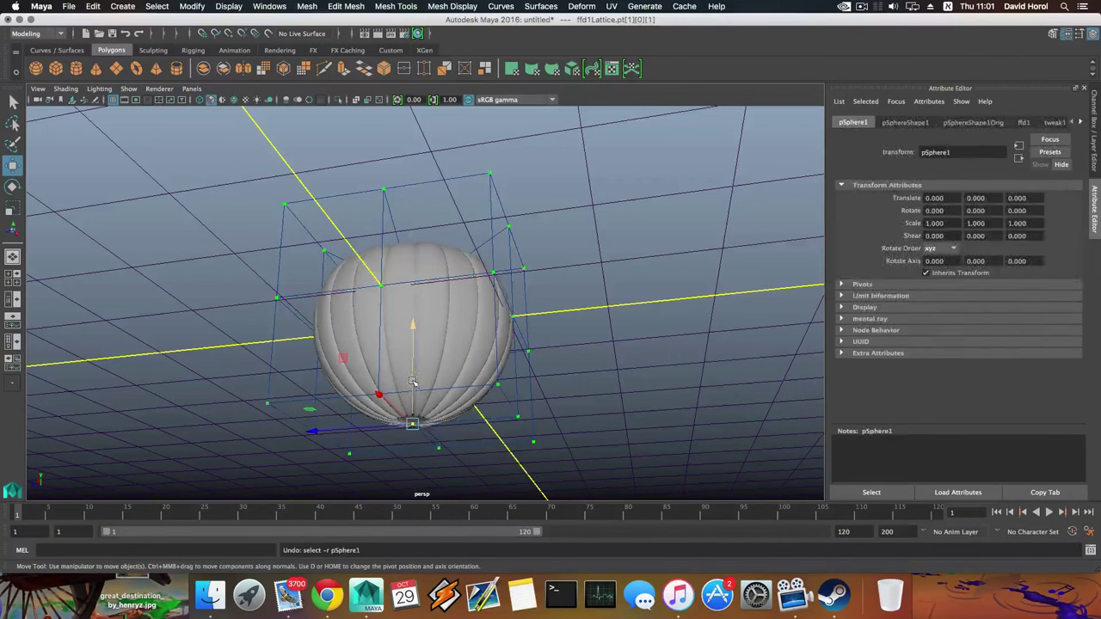
{"action": "left_click_drag", "start_coordinate": [411, 379], "coordinate": [417, 266]}
Try scaling the whole top layer of lattice points inward and undo the scaling
{"action": "left_click_drag", "start_coordinate": [256, 202], "coordinate": [440, 231]}
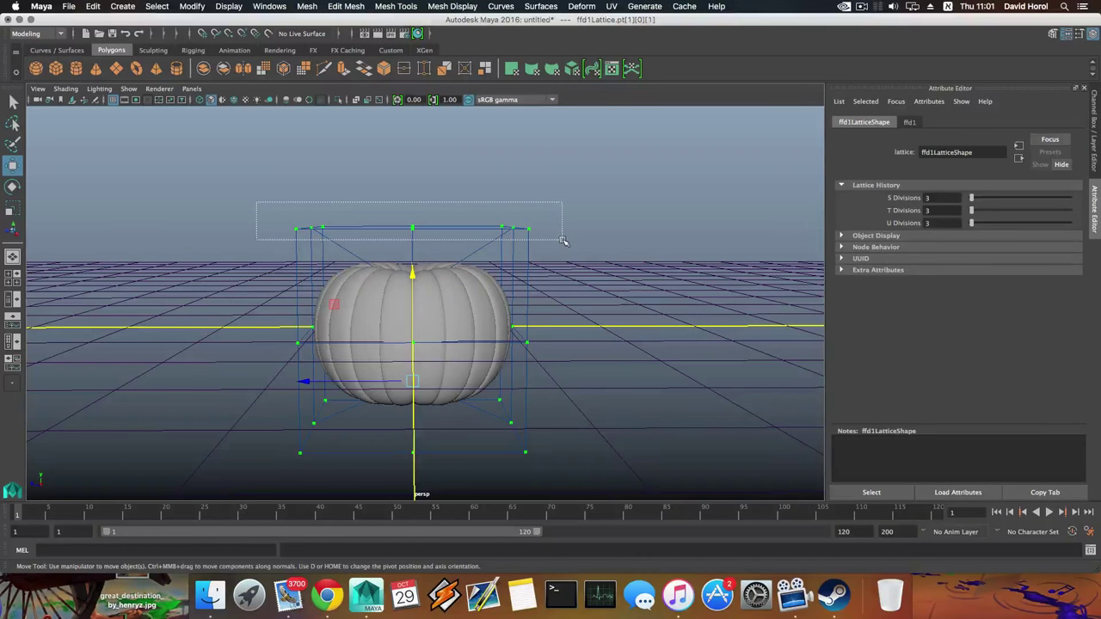
{"action": "left_click_drag", "start_coordinate": [563, 240], "coordinate": [461, 307], "text": "alt"}
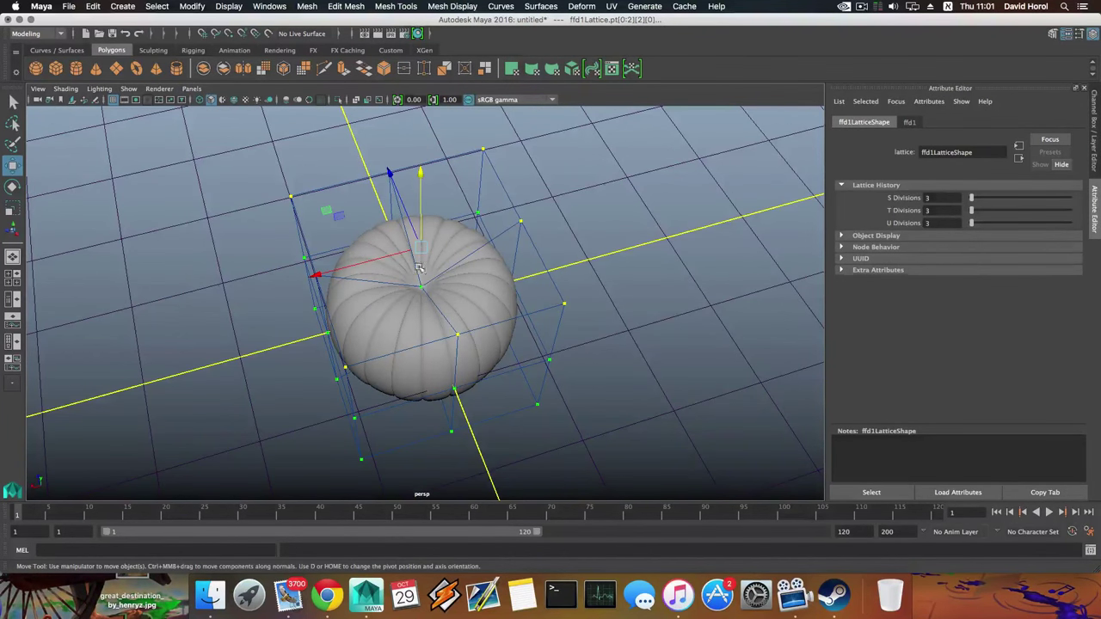
{"action": "key", "text": "r"}
{"action": "left_click_drag", "start_coordinate": [420, 249], "coordinate": [422, 248]}
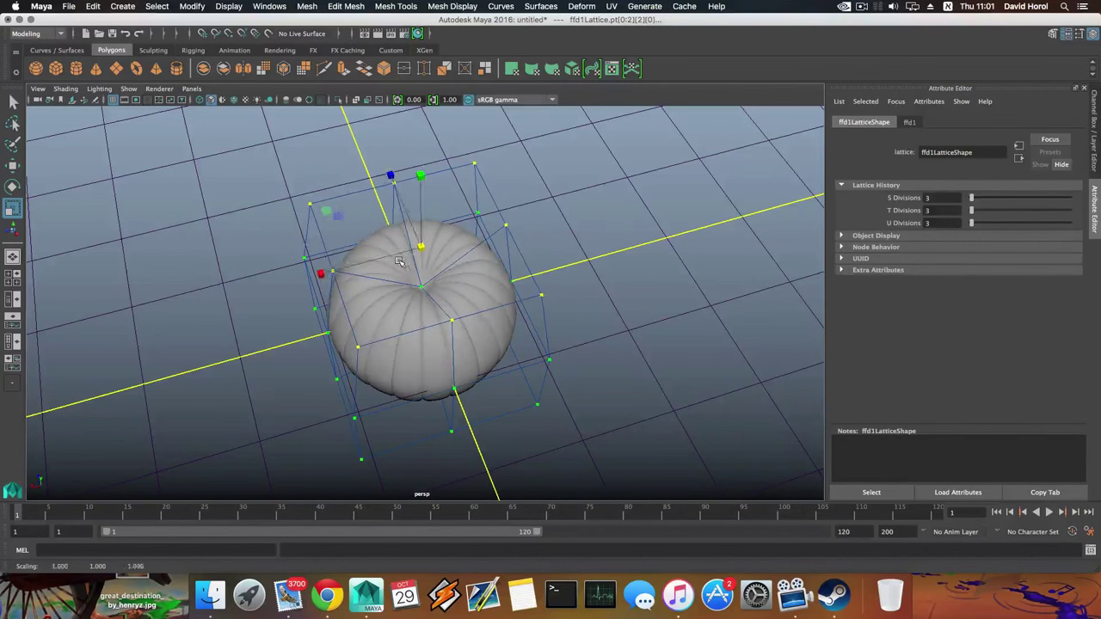
{"action": "key", "text": "ctrl+z"}
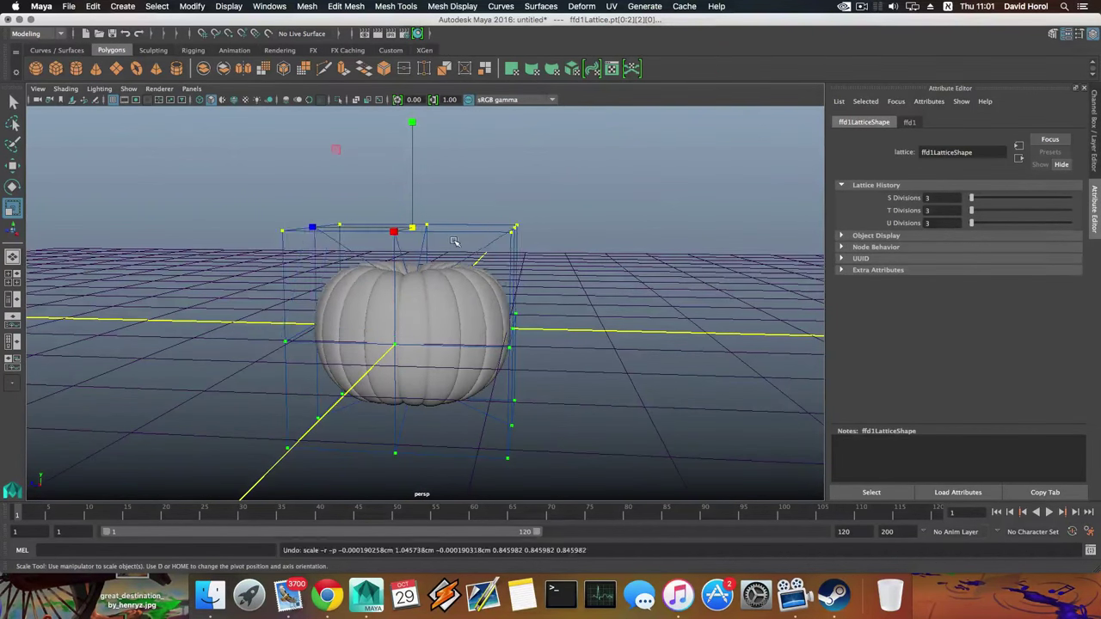
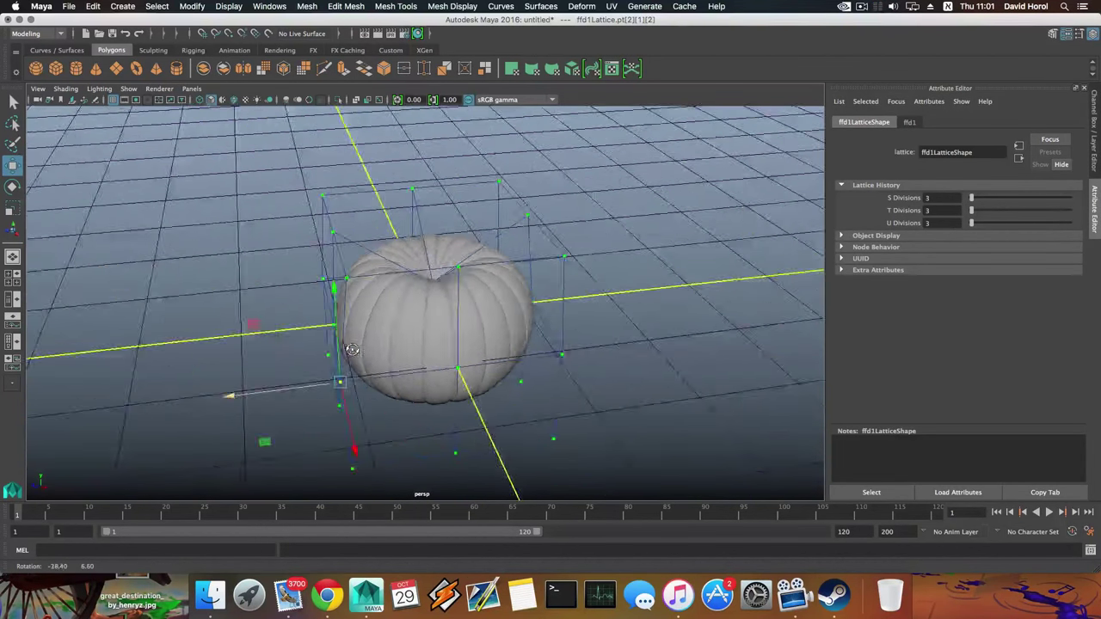
Offset individual lattice points around the sides and upper edge to make the pumpkin slightly irregular
{"action": "left_click", "coordinate": [328, 388]}
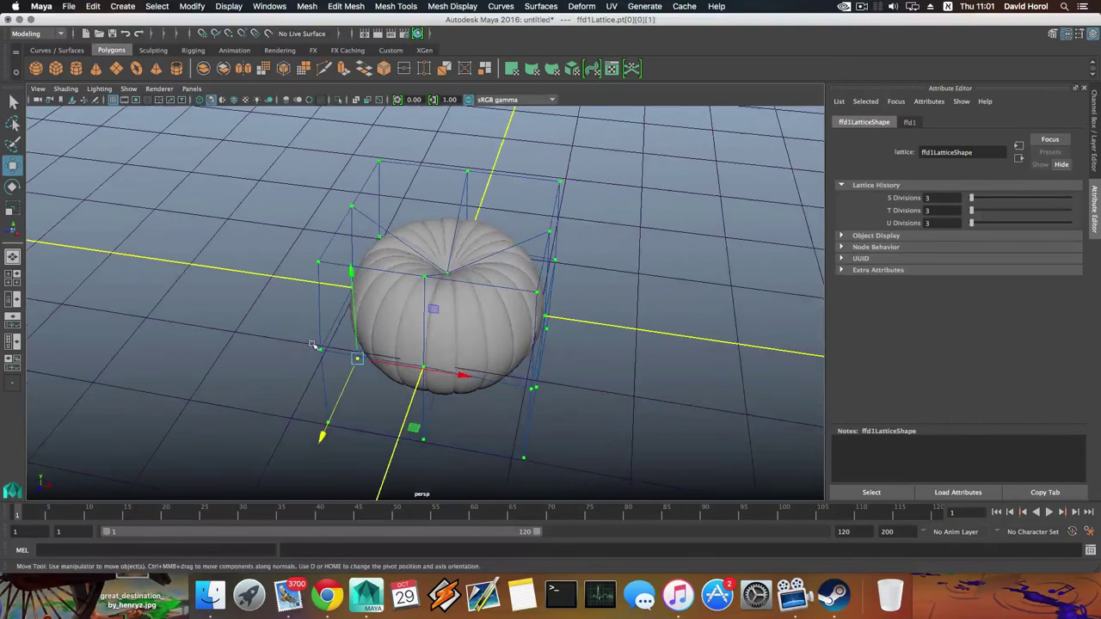
{"action": "left_click", "coordinate": [318, 348]}
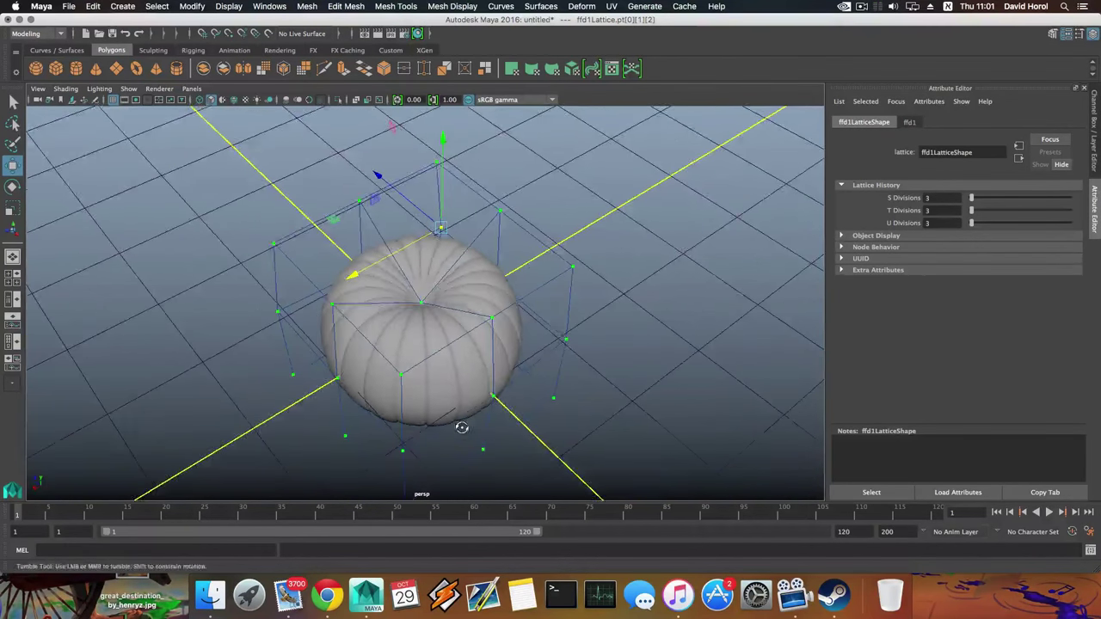
{"action": "left_click_drag", "start_coordinate": [416, 215], "coordinate": [417, 238]}
{"action": "left_click_drag", "start_coordinate": [423, 196], "coordinate": [457, 234]}
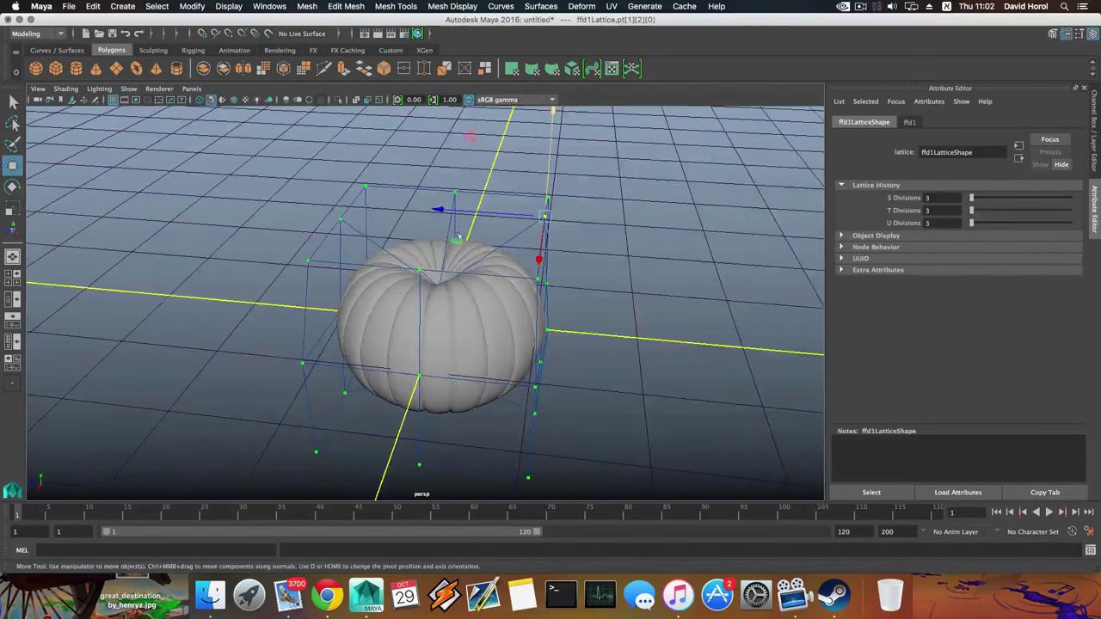
Lower an upper mid-side lattice point slightly and adjust the height of the neighbouring upper corner point
{"action": "left_click", "coordinate": [337, 220]}
{"action": "left_click_drag", "start_coordinate": [341, 194], "coordinate": [342, 200]}
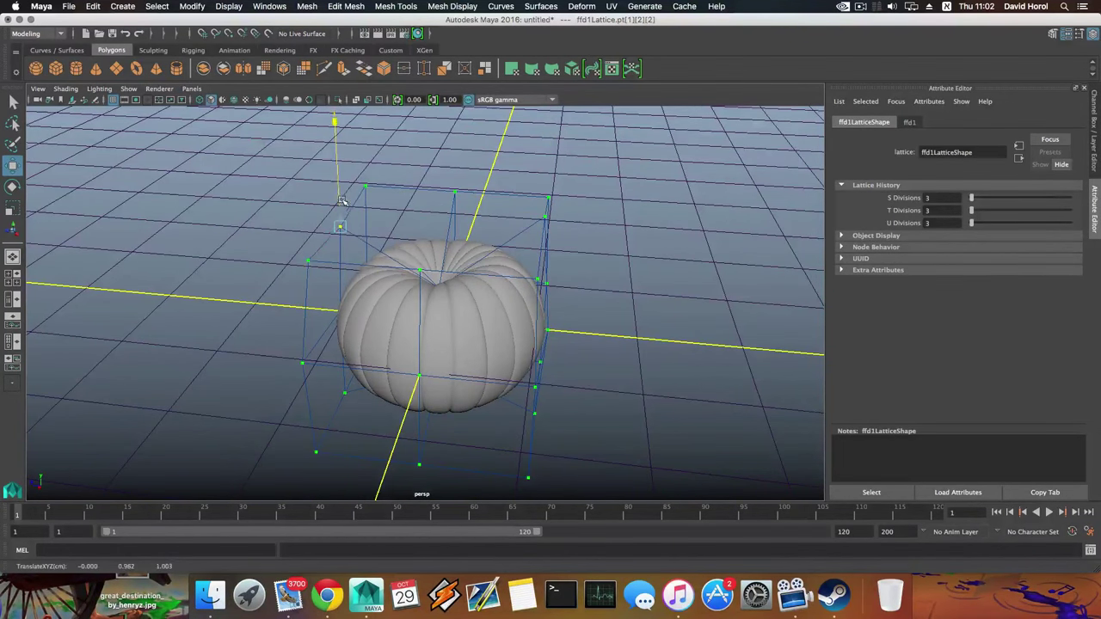
{"action": "left_click", "coordinate": [374, 180]}
{"action": "left_click", "coordinate": [365, 187]}
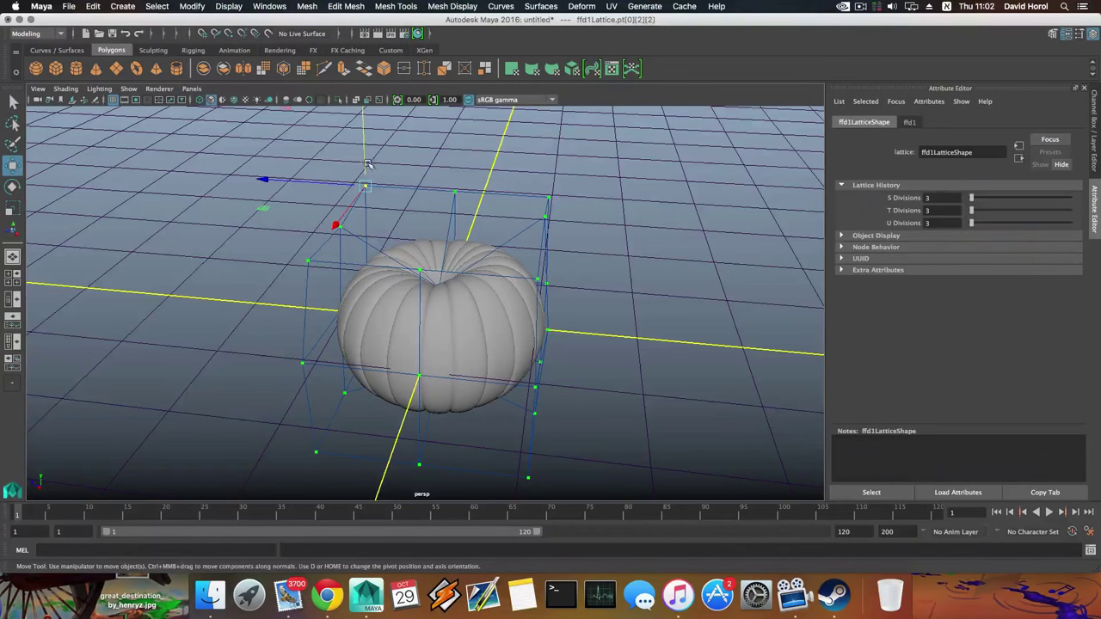
{"action": "left_click_drag", "start_coordinate": [369, 170], "coordinate": [475, 238], "text": "alt"}
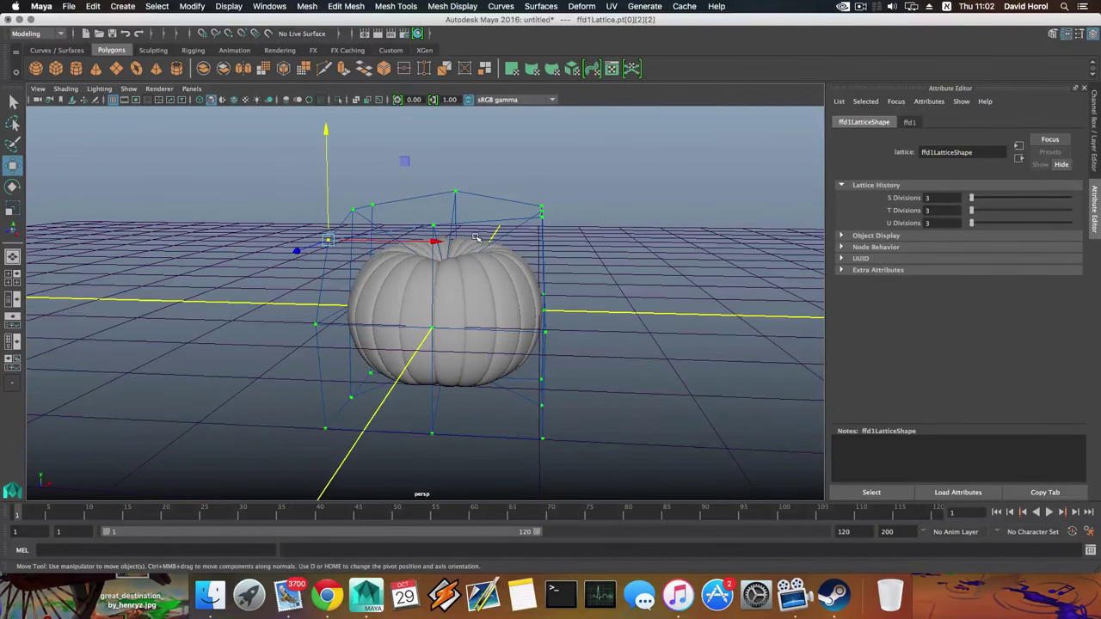
Return to object mode and delete the pumpkin mesh's construction history to bake in the lattice deformation
{"action": "key", "text": "F8"}
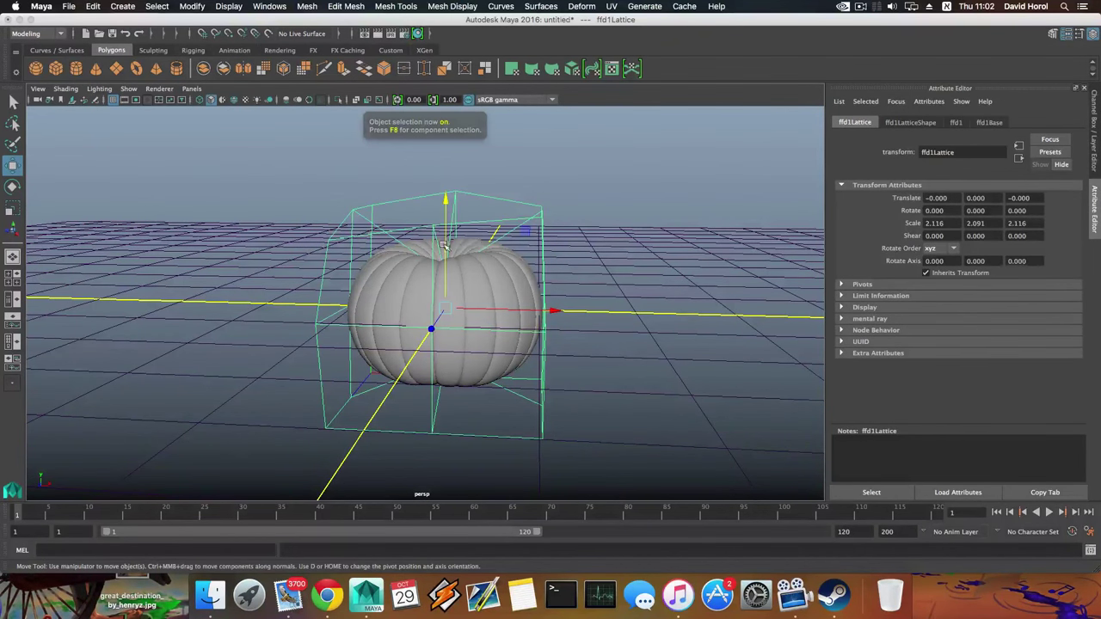
{"action": "left_click_drag", "start_coordinate": [444, 245], "coordinate": [508, 310], "text": "alt"}
{"action": "left_click", "coordinate": [511, 344]}
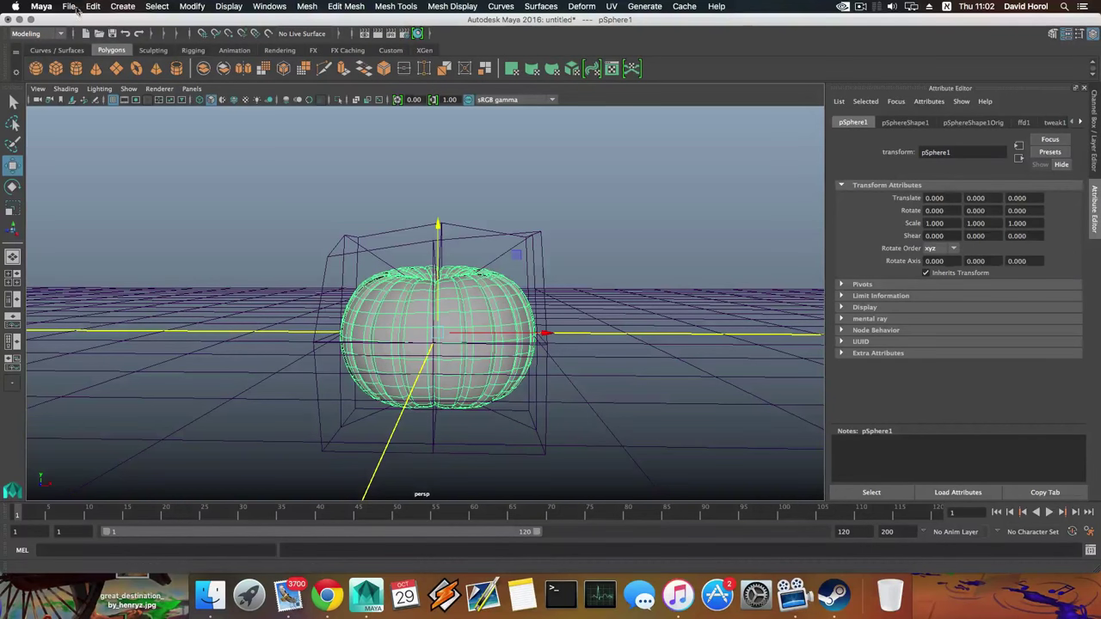
{"action": "left_click", "coordinate": [86, 11]}
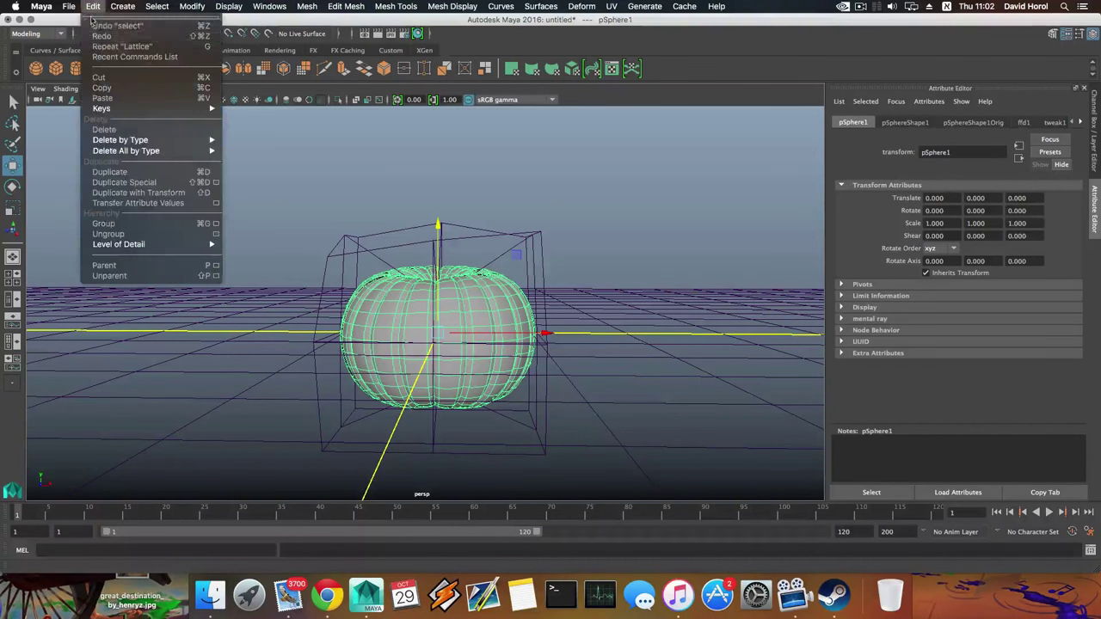
{"action": "mouse_move", "coordinate": [129, 141]}
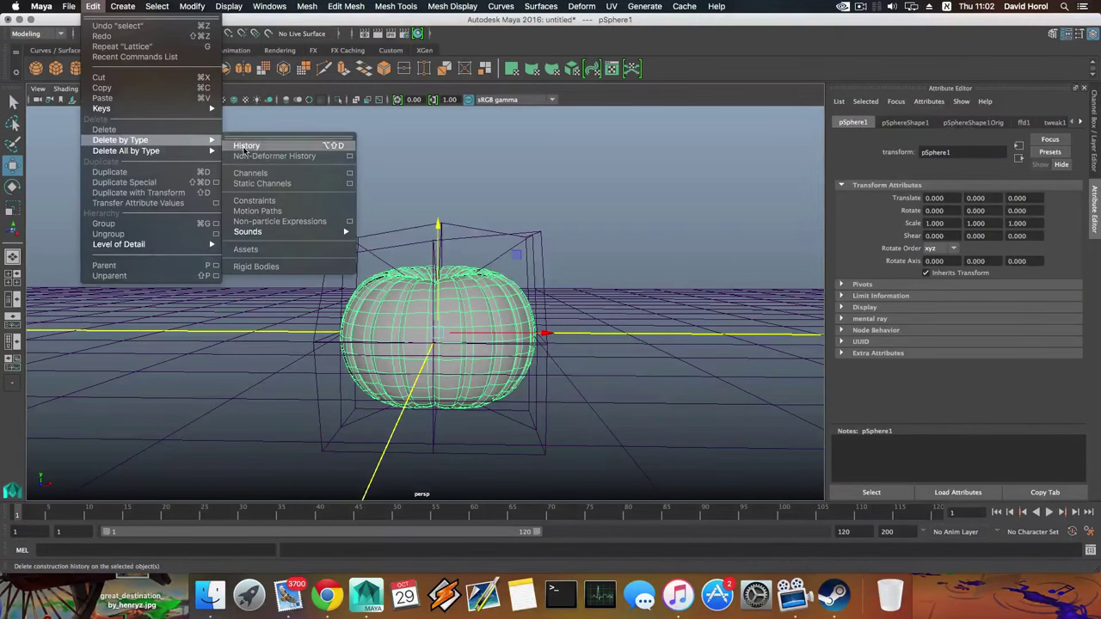
{"action": "left_click", "coordinate": [245, 146]}
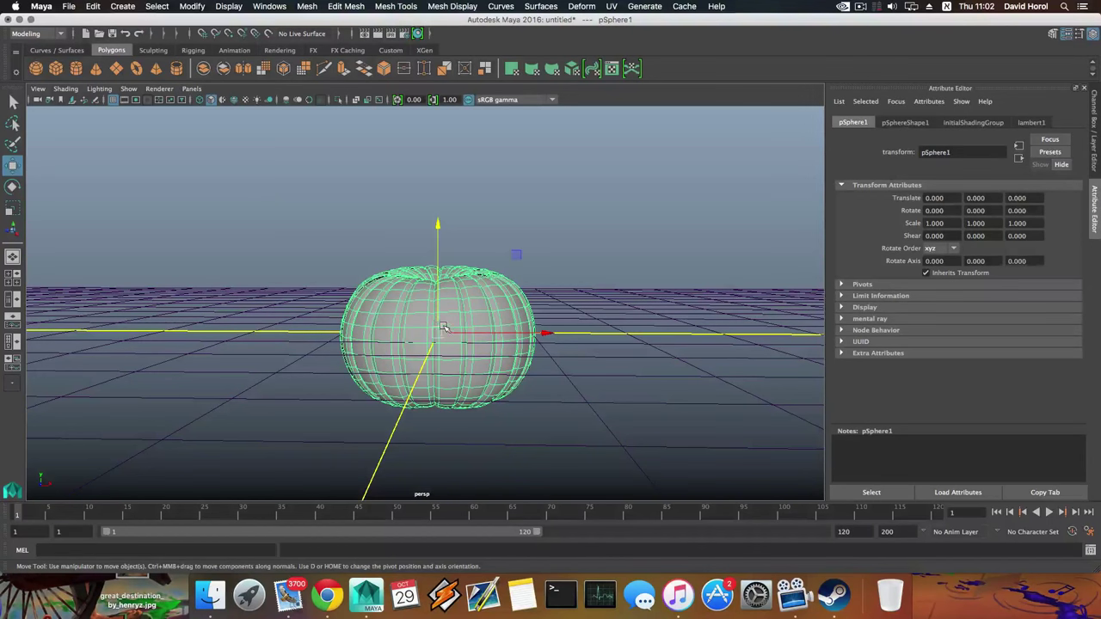
Examine the reshaped pumpkin from several sides and up close
{"action": "left_click_drag", "start_coordinate": [389, 281], "coordinate": [498, 287], "text": "alt"}
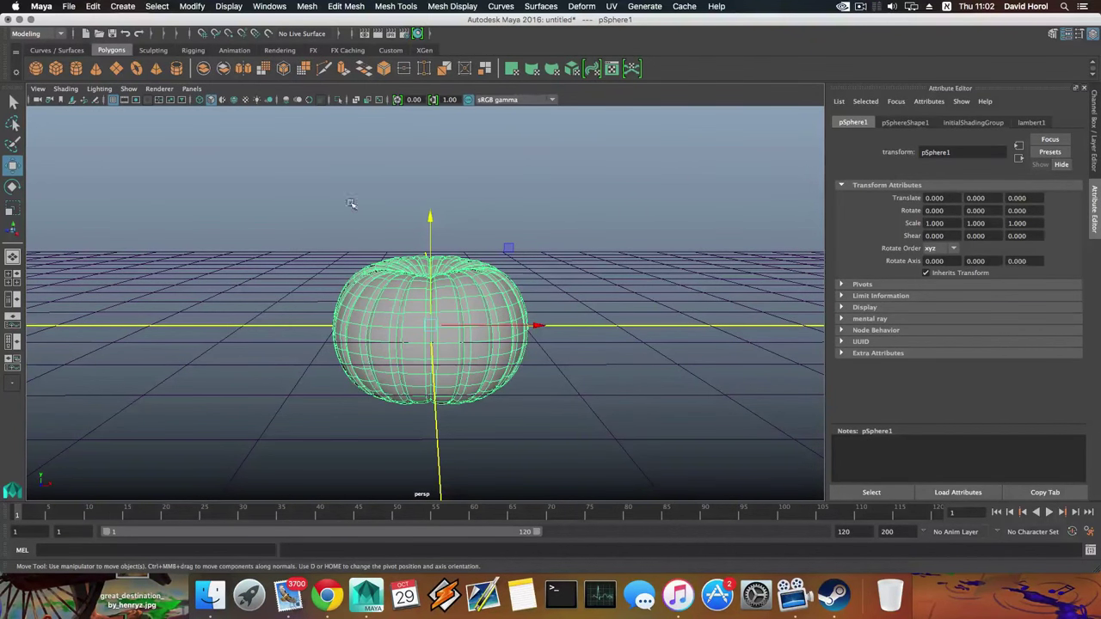
{"action": "left_click_drag", "start_coordinate": [403, 269], "coordinate": [421, 289], "text": "alt"}
{"action": "scroll", "coordinate": [422, 290], "scroll_direction": "up", "scroll_amount": 5}
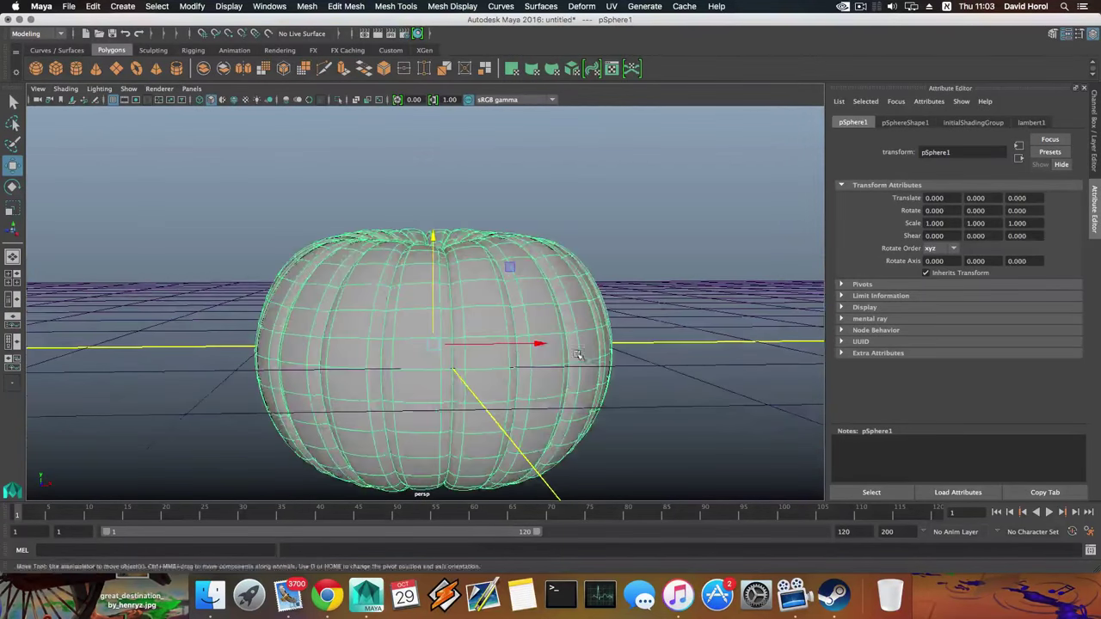
{"action": "left_click_drag", "start_coordinate": [292, 309], "coordinate": [528, 334], "text": "alt"}
{"action": "scroll", "coordinate": [361, 322], "scroll_direction": "down", "scroll_amount": 4}
{"action": "mouse_move", "coordinate": [357, 318]}
{"action": "left_mouse_down", "text": "alt"}
{"action": "mouse_move", "coordinate": [334, 328]}
{"action": "mouse_move", "coordinate": [365, 331]}
{"action": "left_mouse_up", "text": "alt"}
{"action": "right_click_drag", "start_coordinate": [366, 331], "coordinate": [446, 363], "text": "alt"}
{"action": "middle_click_drag", "start_coordinate": [446, 363], "coordinate": [426, 358], "text": "alt"}
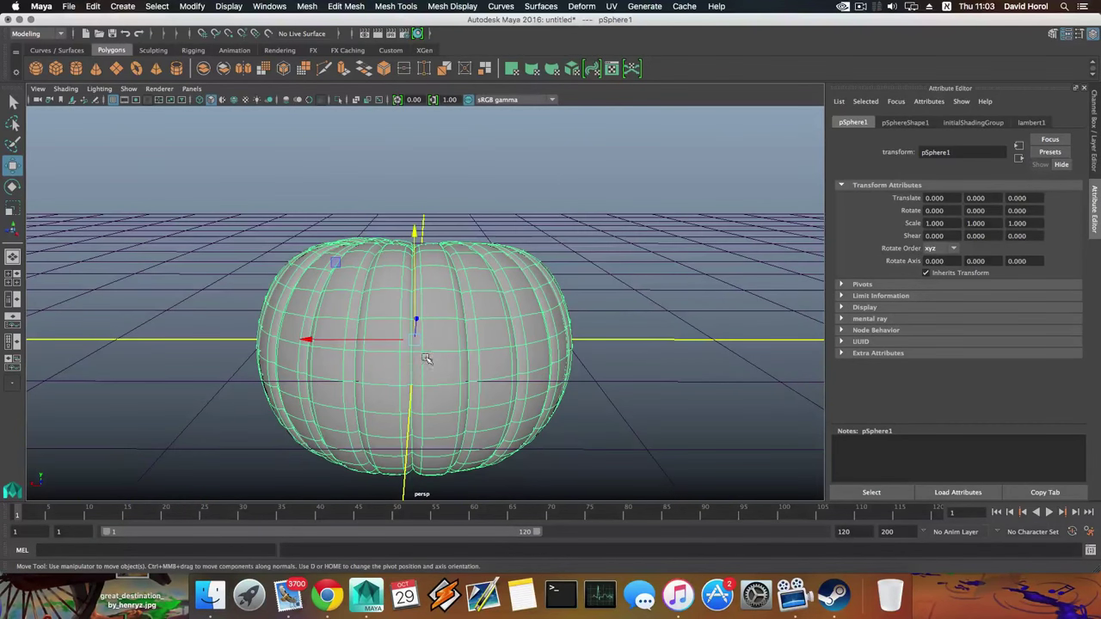
Show the pumpkin at the unsmoothed display level and switch to face selection
{"action": "key", "text": "1"}
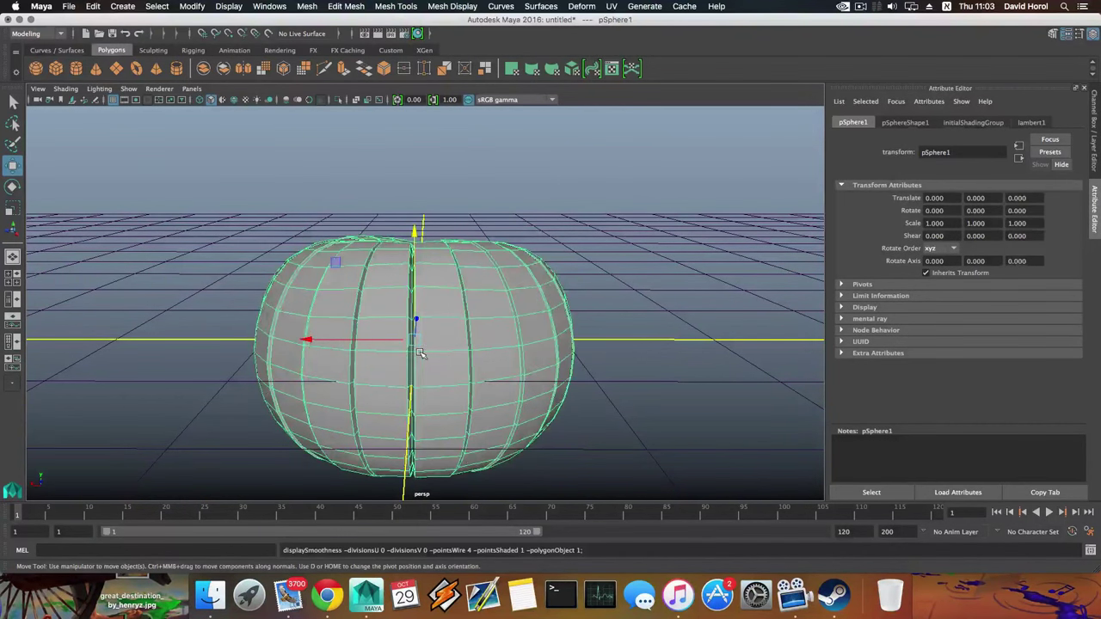
{"action": "left_click_drag", "start_coordinate": [419, 353], "coordinate": [420, 349], "text": "alt"}
{"action": "right_click_drag", "start_coordinate": [497, 318], "coordinate": [491, 325]}
Delete two eye faces on each side of the centre front rib and a horizontal row of mouth faces below them
{"action": "left_click", "coordinate": [497, 321]}
{"action": "mouse_move", "coordinate": [426, 388]}
{"action": "left_mouse_down", "text": "alt"}
{"action": "mouse_move", "coordinate": [435, 381]}
{"action": "mouse_move", "coordinate": [419, 383]}
{"action": "mouse_move", "coordinate": [433, 387]}
{"action": "left_mouse_up", "text": "alt"}
{"action": "left_click", "coordinate": [377, 338], "text": "shift"}
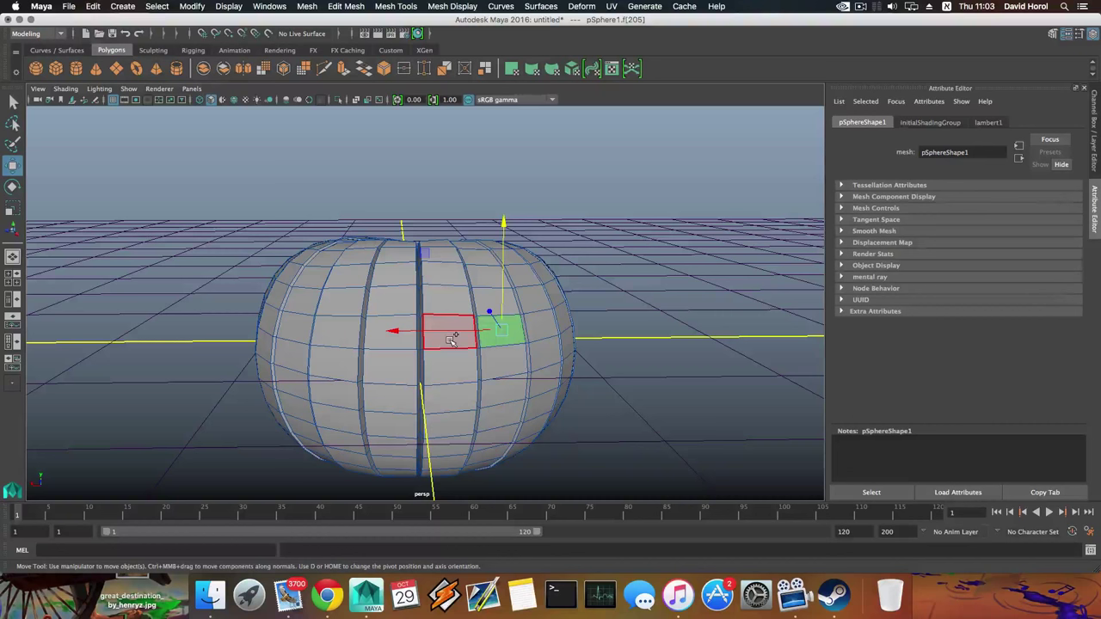
{"action": "left_click", "coordinate": [441, 338], "text": "shift"}
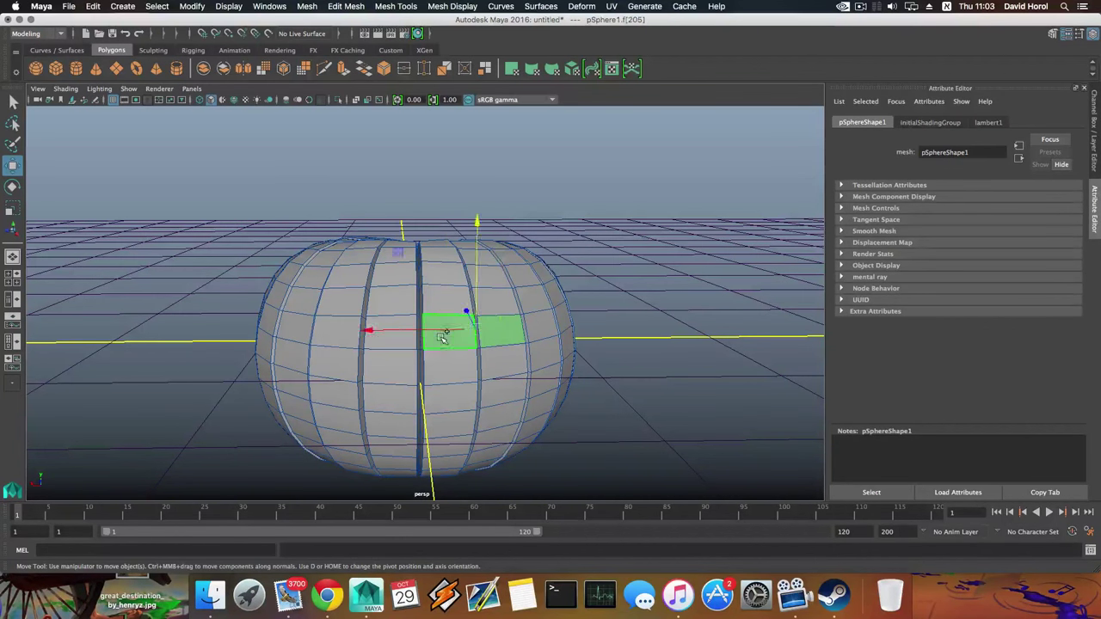
{"action": "left_click", "coordinate": [490, 336]}
{"action": "left_click", "coordinate": [456, 339], "text": "shift"}
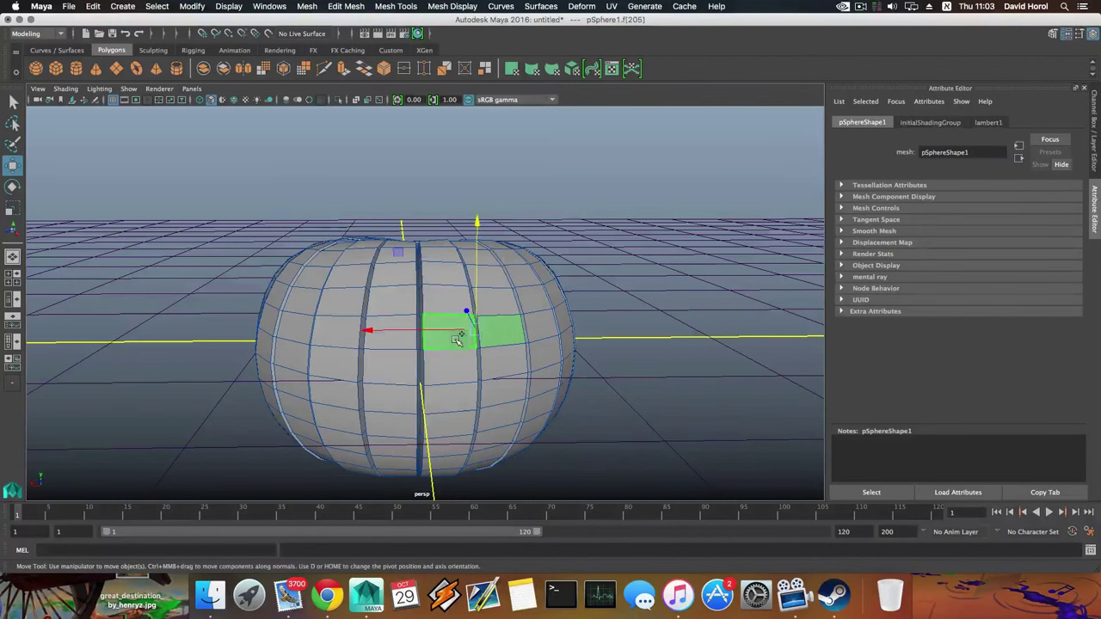
{"action": "left_click_drag", "start_coordinate": [488, 342], "coordinate": [430, 352], "text": "alt"}
{"action": "left_click", "coordinate": [392, 336], "text": "shift"}
{"action": "left_click", "coordinate": [351, 337], "text": "shift"}
{"action": "left_click_drag", "start_coordinate": [453, 293], "coordinate": [430, 327], "text": "alt"}
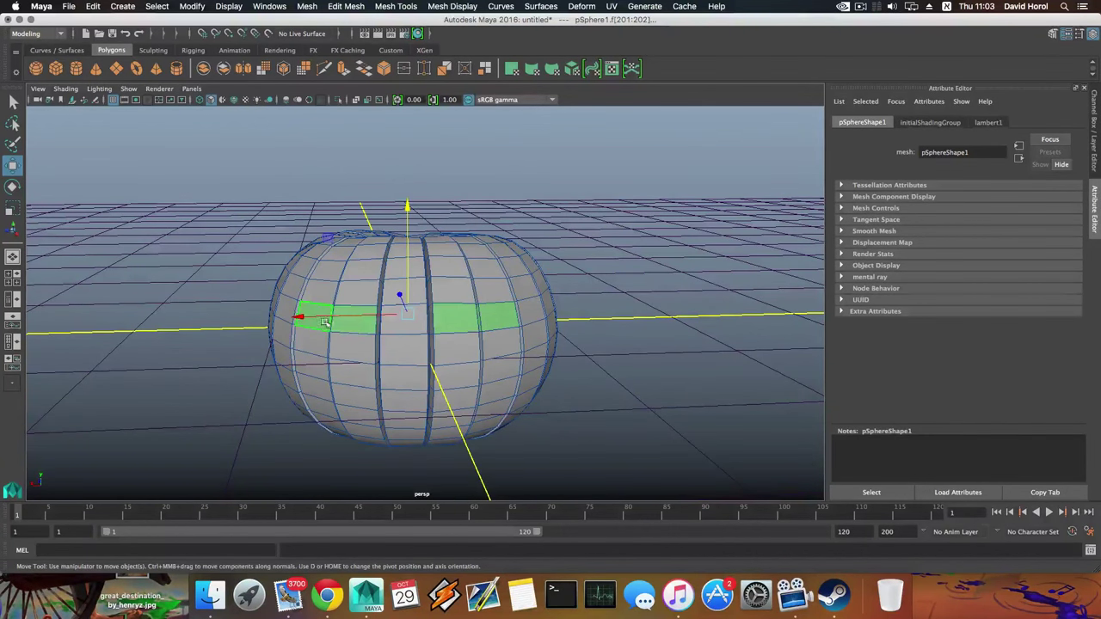
{"action": "left_click_drag", "start_coordinate": [487, 385], "coordinate": [438, 349], "text": "alt"}
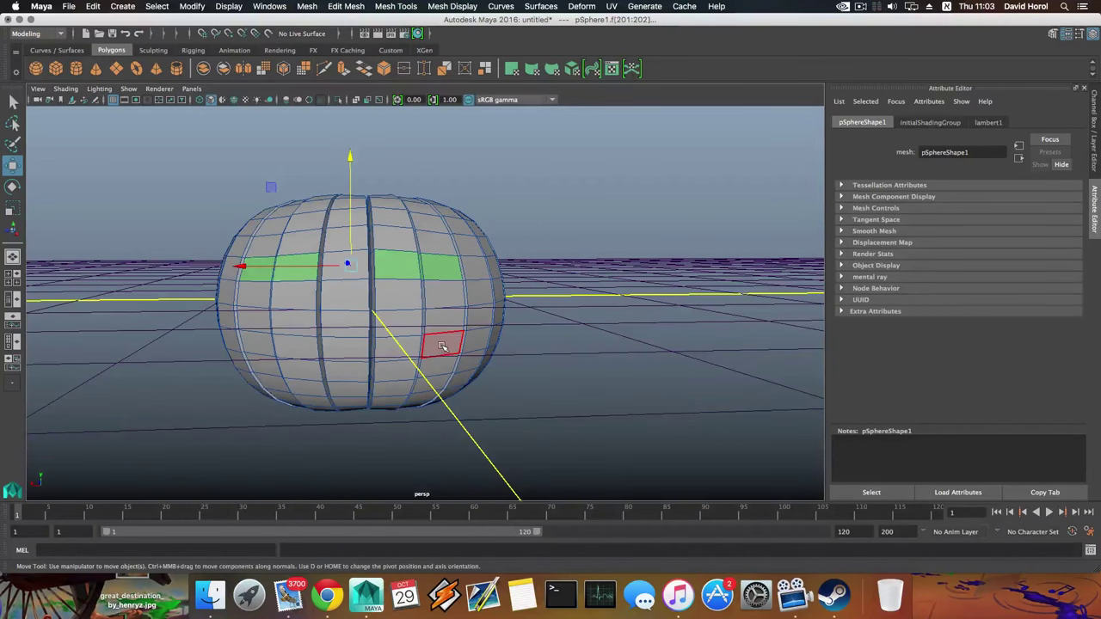
{"action": "left_click", "coordinate": [442, 345], "text": "shift"}
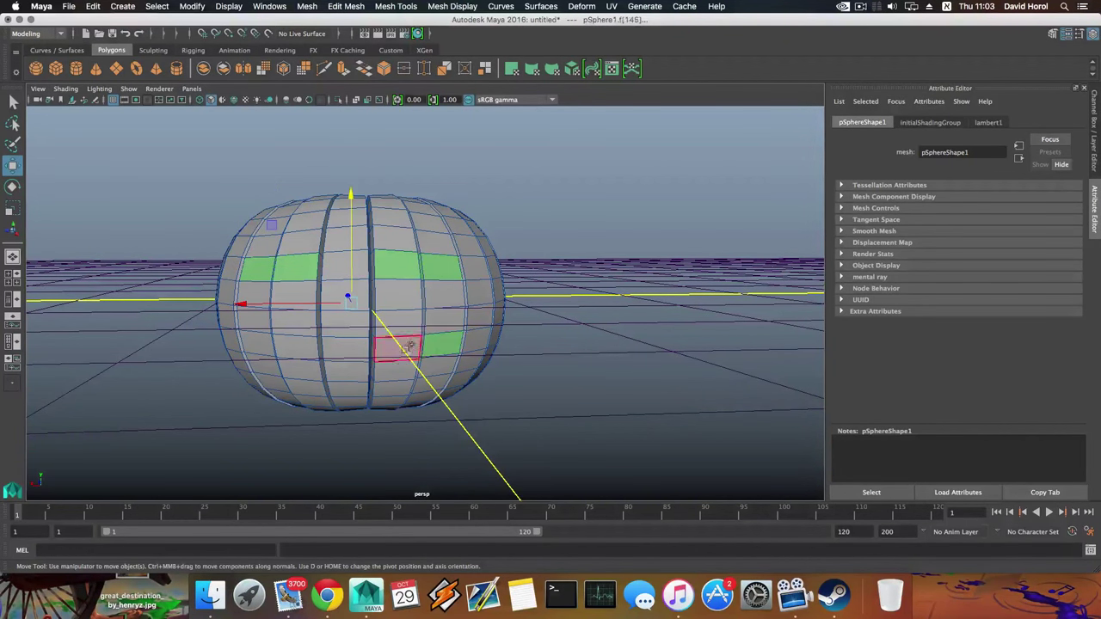
{"action": "double_click", "coordinate": [264, 348], "text": "shift"}
{"action": "mouse_move", "coordinate": [403, 401]}
{"action": "left_mouse_down", "text": "alt"}
{"action": "mouse_move", "coordinate": [430, 398]}
{"action": "mouse_move", "coordinate": [381, 393]}
{"action": "mouse_move", "coordinate": [403, 398]}
{"action": "left_mouse_up", "text": "alt"}
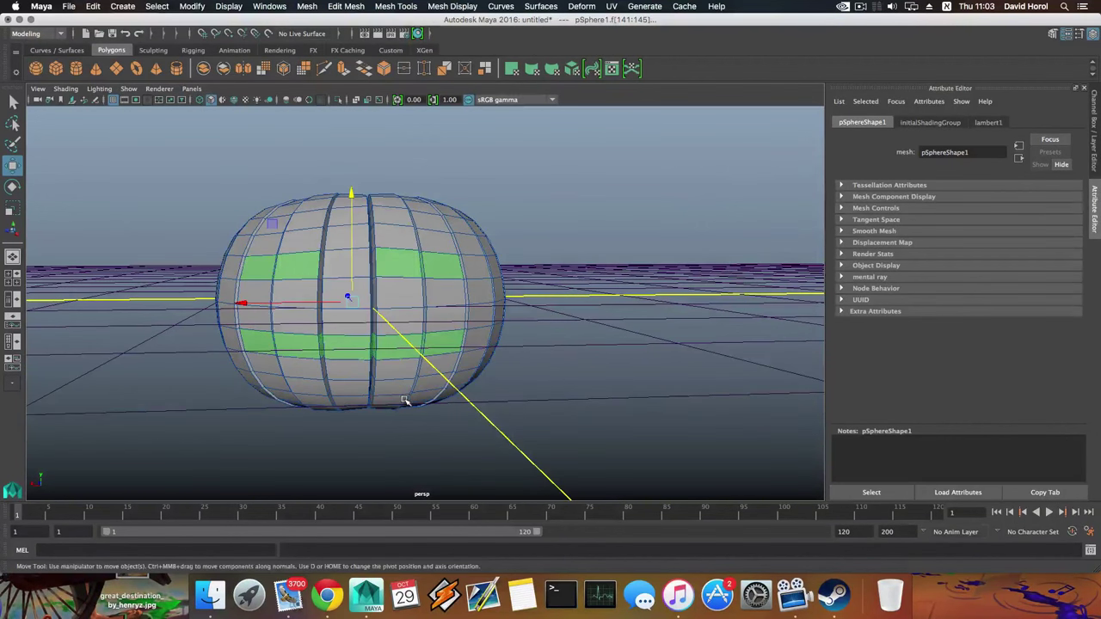
{"action": "key", "text": "Delete"}
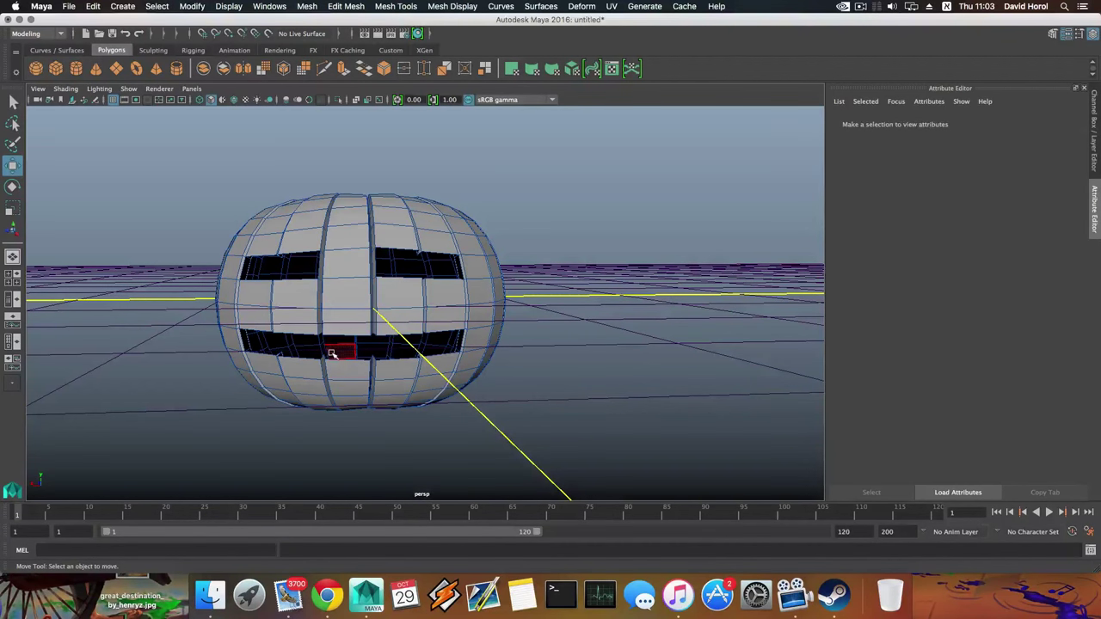
Try to split the centre front rib lengthwise down its middle above the mouth, using its horizontal edge between the eyes
{"action": "left_click_drag", "start_coordinate": [331, 354], "coordinate": [367, 360], "text": "alt"}
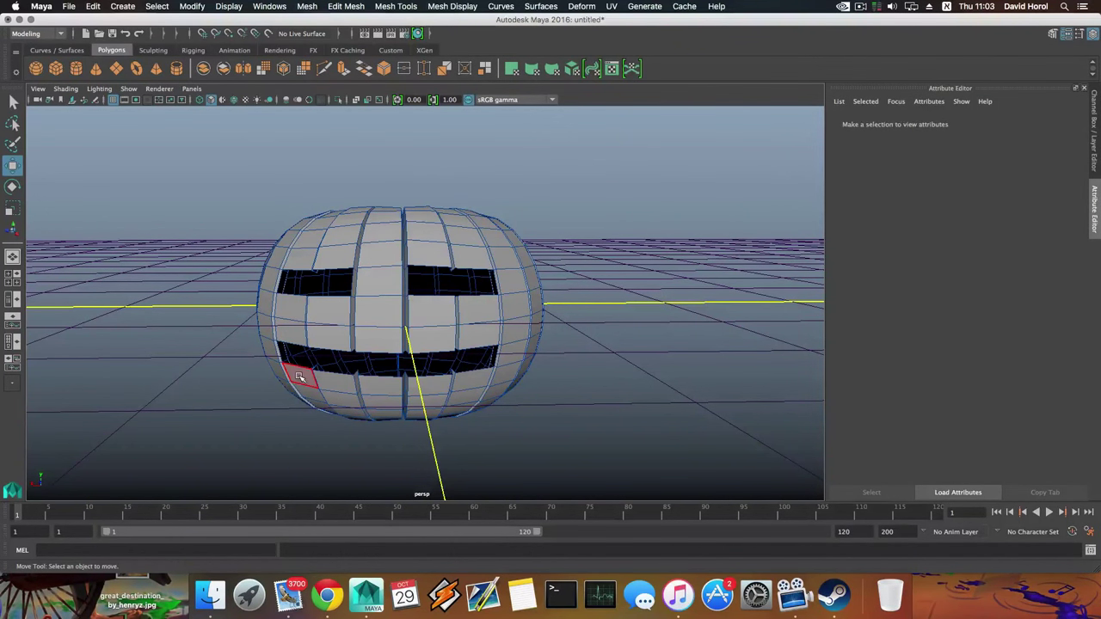
{"action": "left_click_drag", "start_coordinate": [350, 369], "coordinate": [344, 339], "text": "alt"}
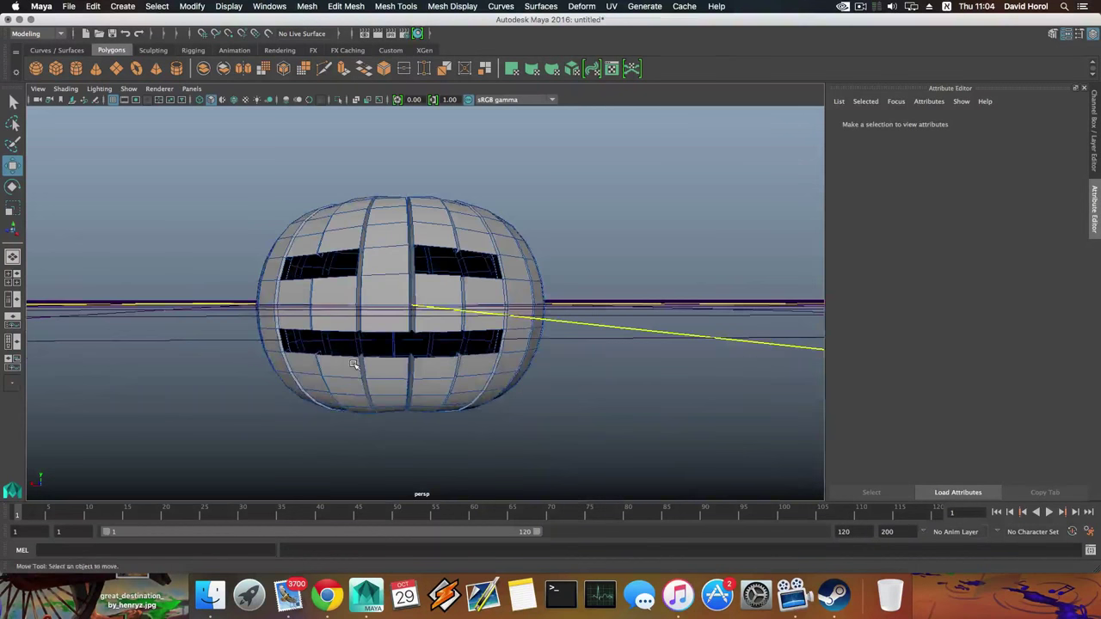
{"action": "right_click_drag", "start_coordinate": [283, 379], "coordinate": [258, 355], "text": "alt"}
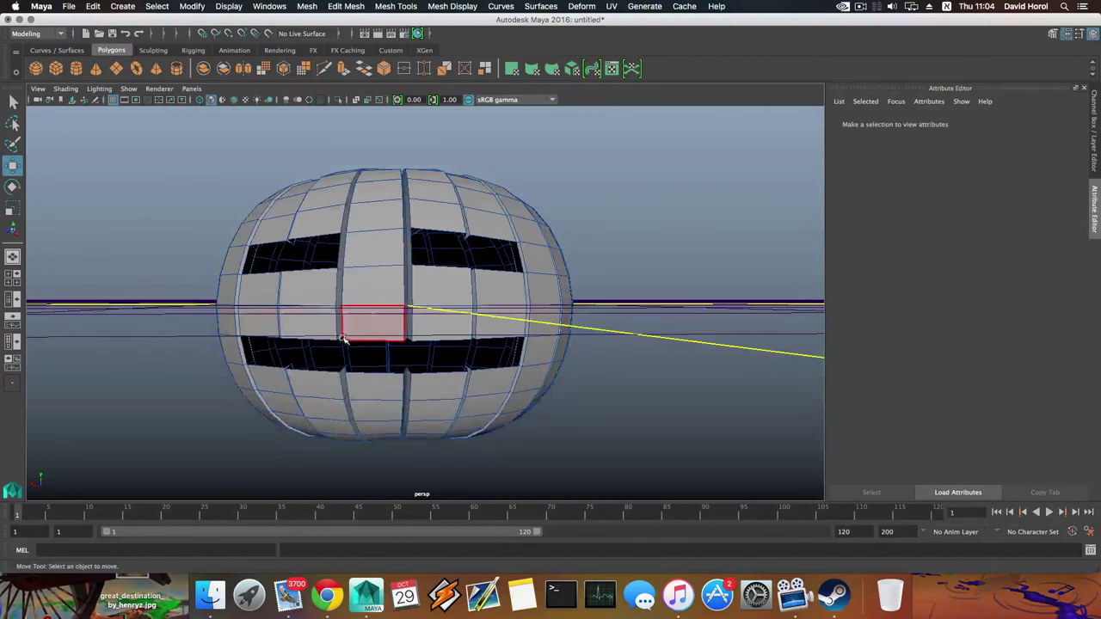
{"action": "left_click_drag", "start_coordinate": [343, 339], "coordinate": [375, 302], "text": "alt"}
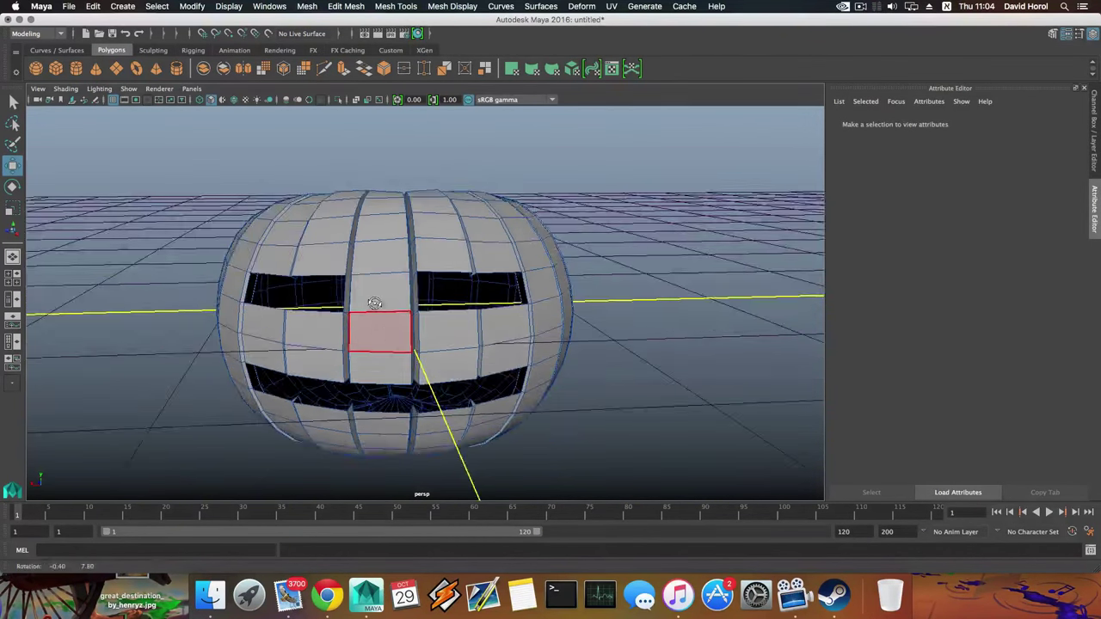
{"action": "middle_click_drag", "start_coordinate": [392, 290], "coordinate": [380, 268], "text": "alt"}
{"action": "right_click_drag", "start_coordinate": [381, 269], "coordinate": [375, 248]}
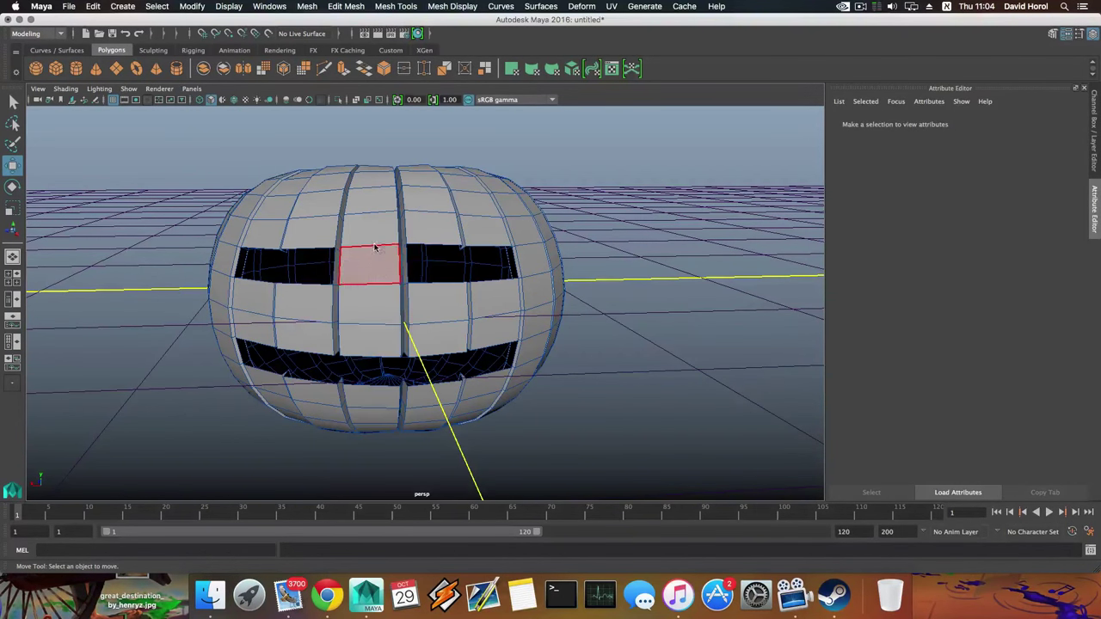
{"action": "left_click", "coordinate": [374, 250]}
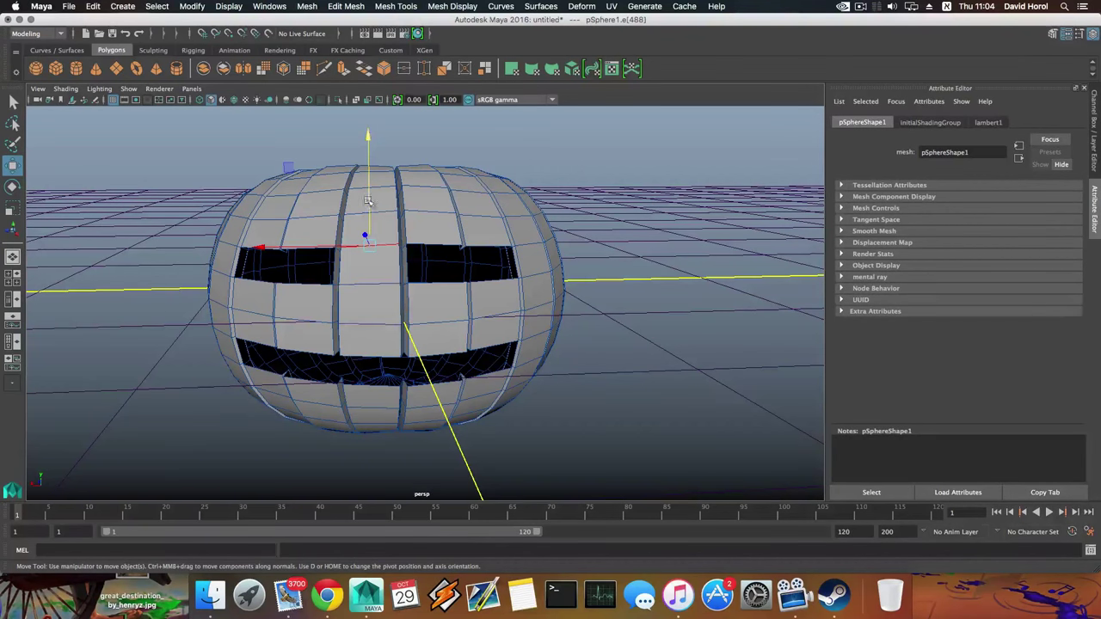
{"action": "mouse_move", "coordinate": [376, 303]}
{"action": "left_mouse_down", "text": "alt"}
{"action": "mouse_move", "coordinate": [322, 315]}
{"action": "mouse_move", "coordinate": [374, 309]}
{"action": "left_mouse_up", "text": "alt"}
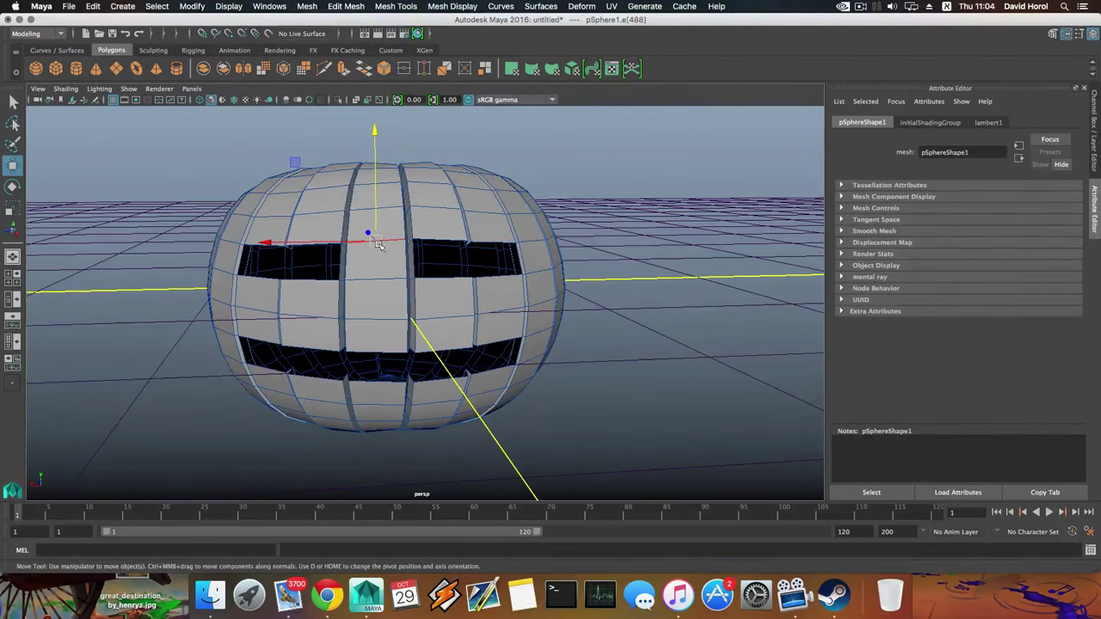
{"action": "right_click_drag", "start_coordinate": [382, 243], "coordinate": [402, 278], "text": "shift"}
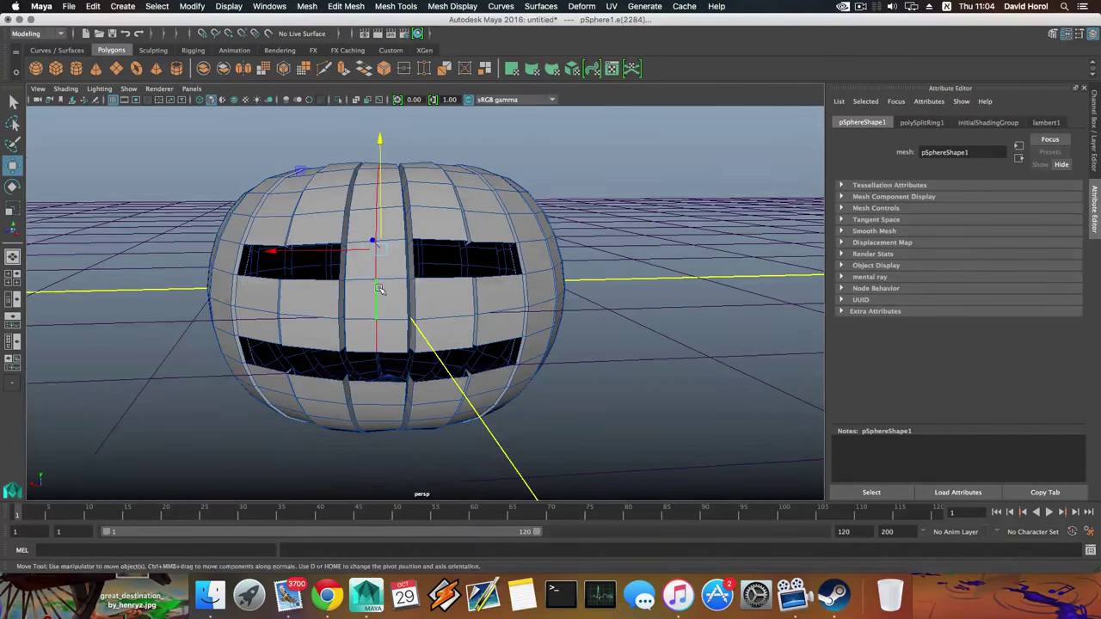
Try to continue the lengthwise middle split on the part of the centre rib below the mouth
{"action": "left_click_drag", "start_coordinate": [379, 290], "coordinate": [383, 221], "text": "alt"}
{"action": "left_click_drag", "start_coordinate": [383, 300], "coordinate": [386, 214], "text": "alt"}
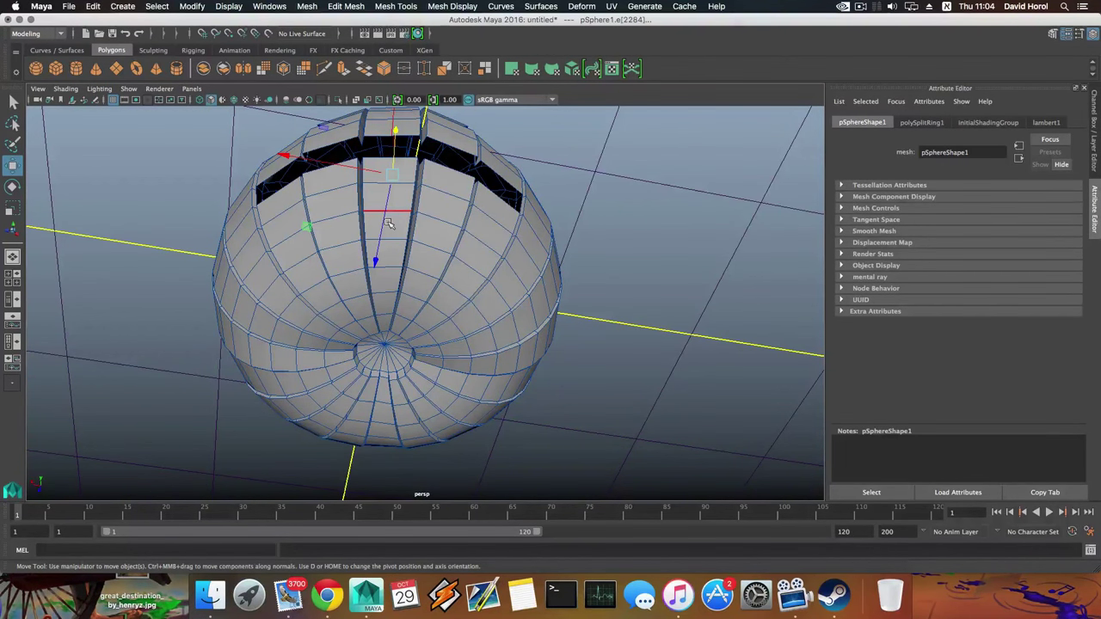
{"action": "left_click", "coordinate": [387, 210]}
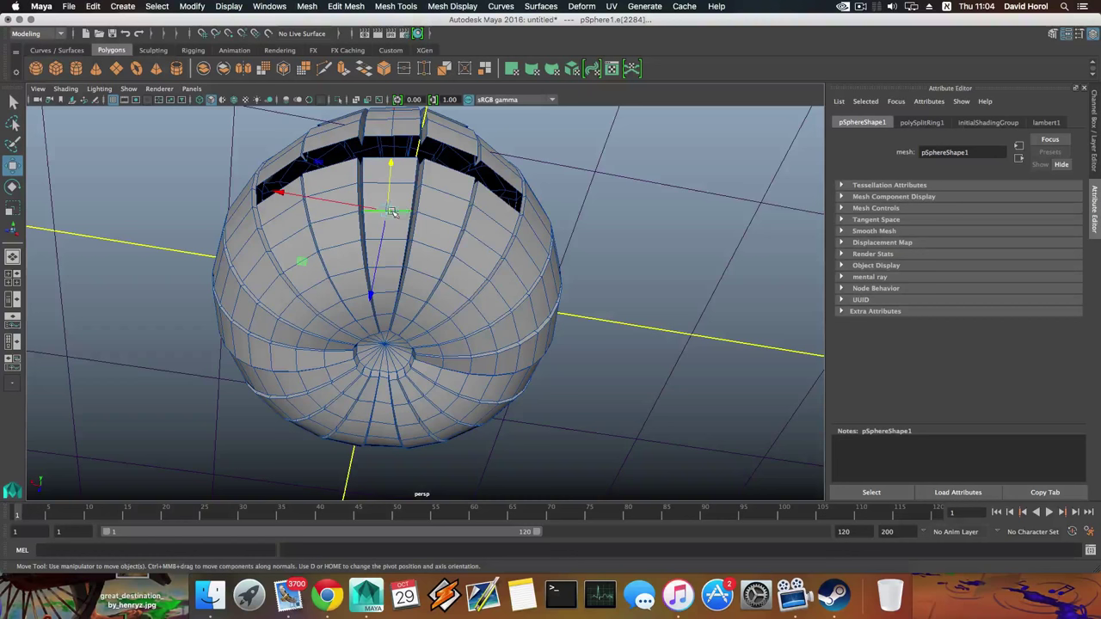
{"action": "key", "text": "g"}
{"action": "left_click_drag", "start_coordinate": [398, 203], "coordinate": [397, 268], "text": "alt"}
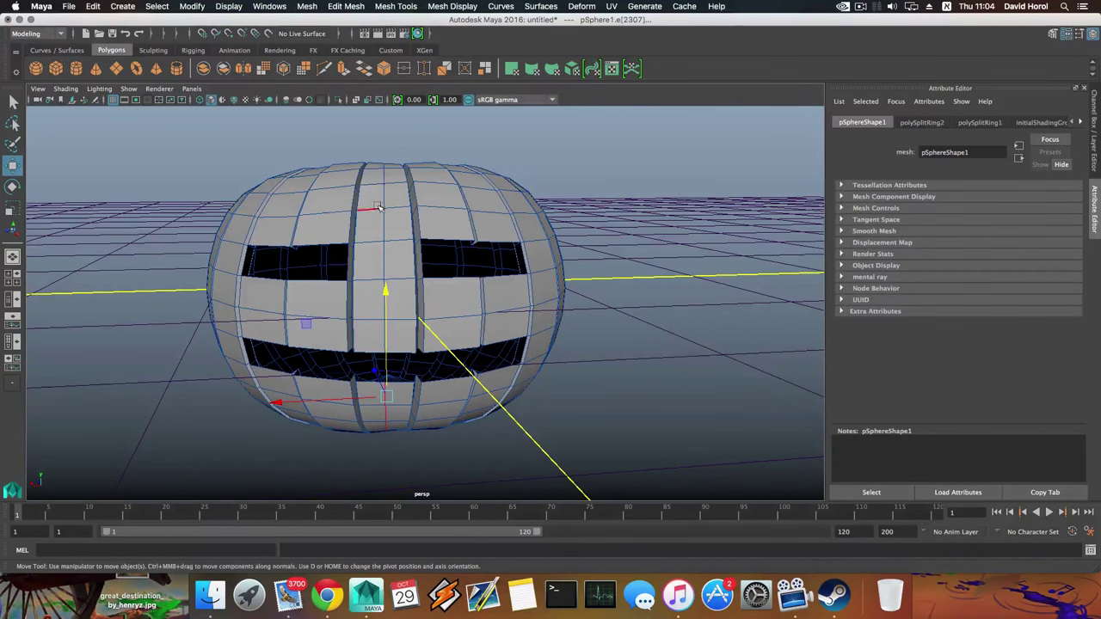
Try to add further lengthwise splits on both sides of the centre rib's middle line, above and below the mouth
{"action": "left_click", "coordinate": [396, 243]}
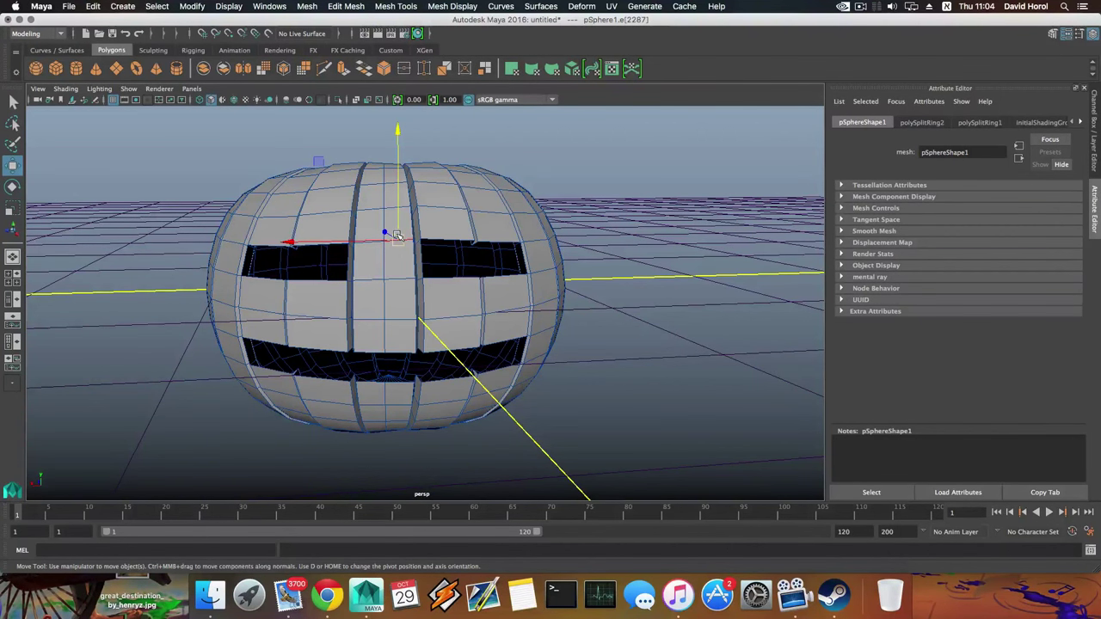
{"action": "key", "text": "g"}
{"action": "key", "text": "g"}
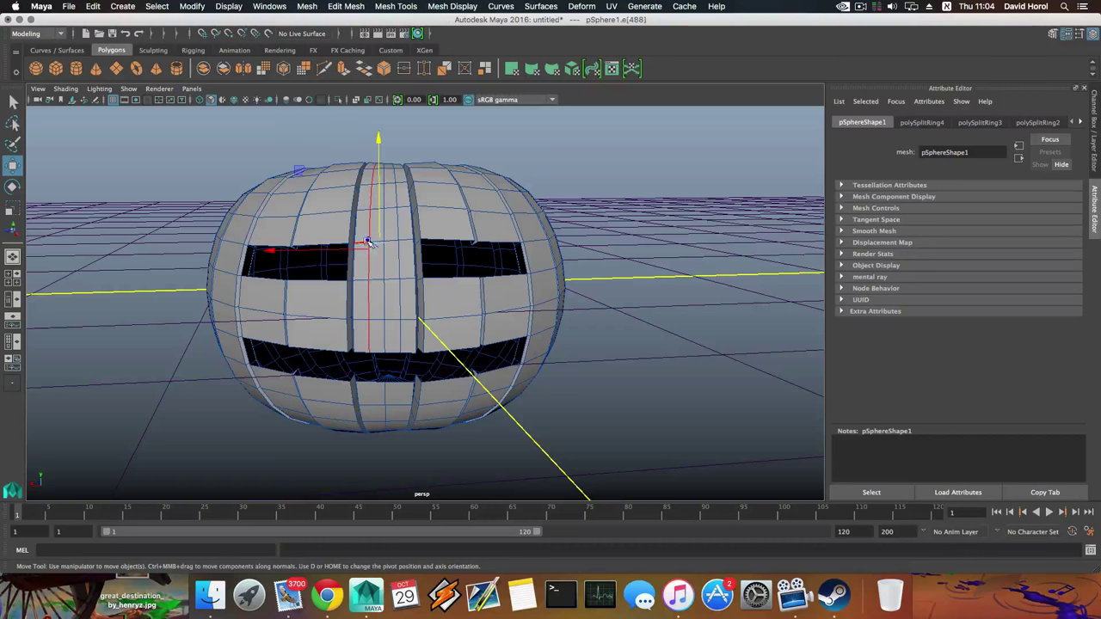
{"action": "left_click_drag", "start_coordinate": [369, 238], "coordinate": [386, 329], "text": "alt"}
{"action": "key", "text": "g"}
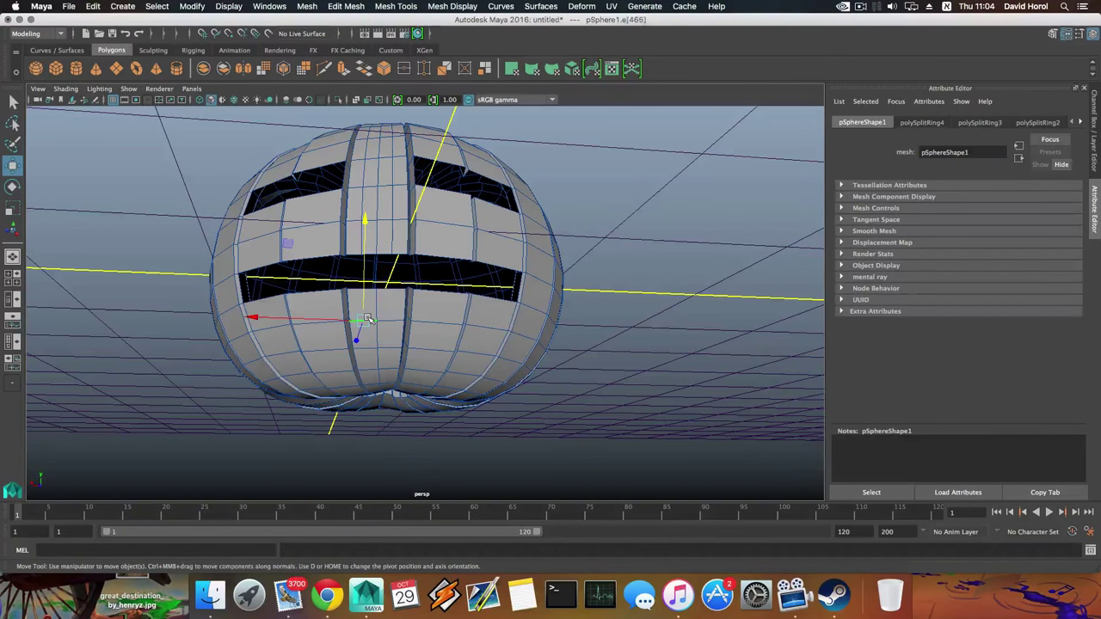
{"action": "key", "text": "g"}
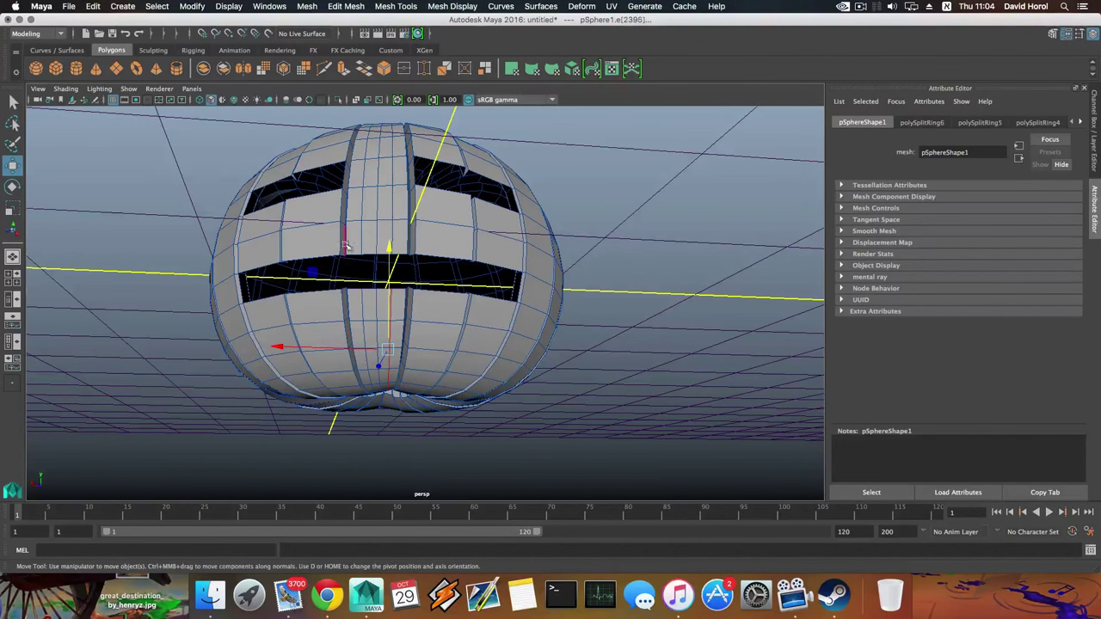
Try to add lengthwise splits to the neighbouring rib above one eye
{"action": "left_click_drag", "start_coordinate": [391, 288], "coordinate": [377, 221], "text": "alt"}
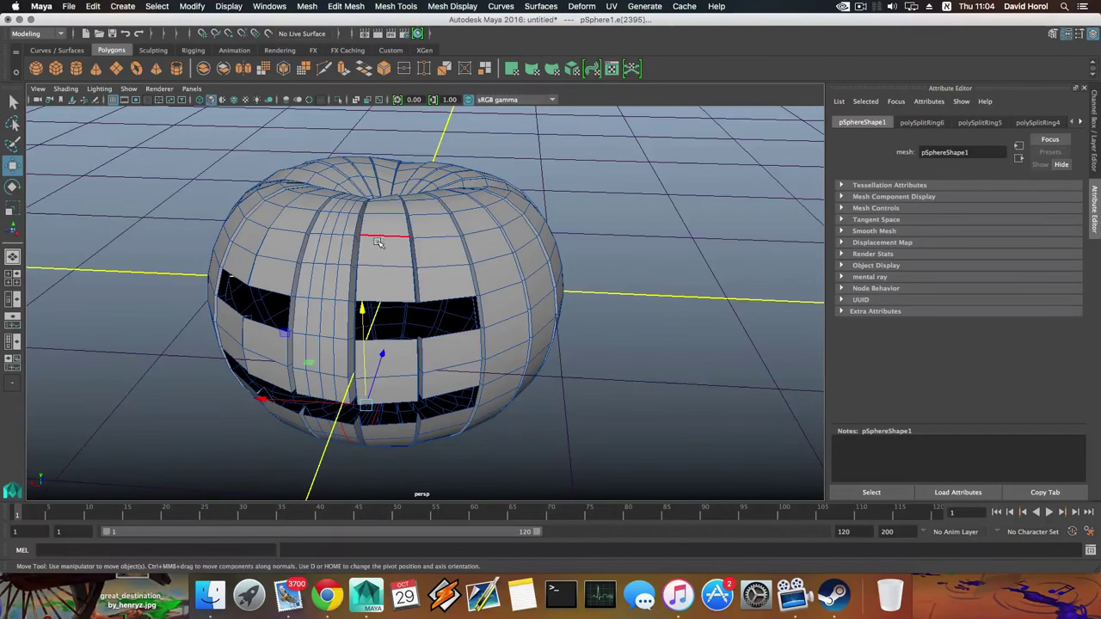
{"action": "key", "text": "g"}
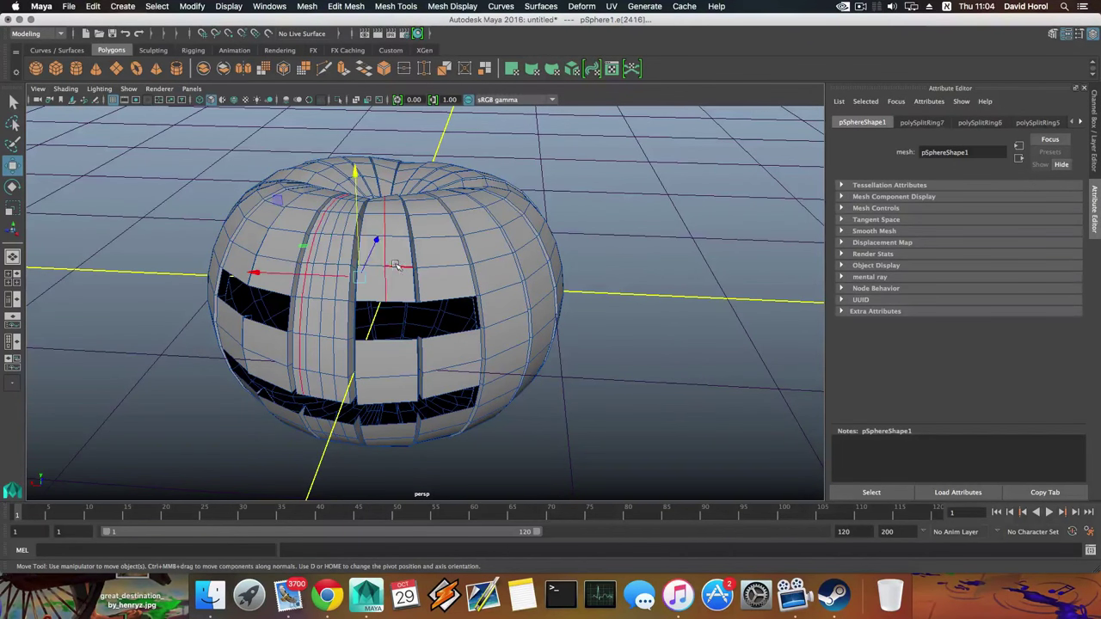
{"action": "key", "text": "g"}
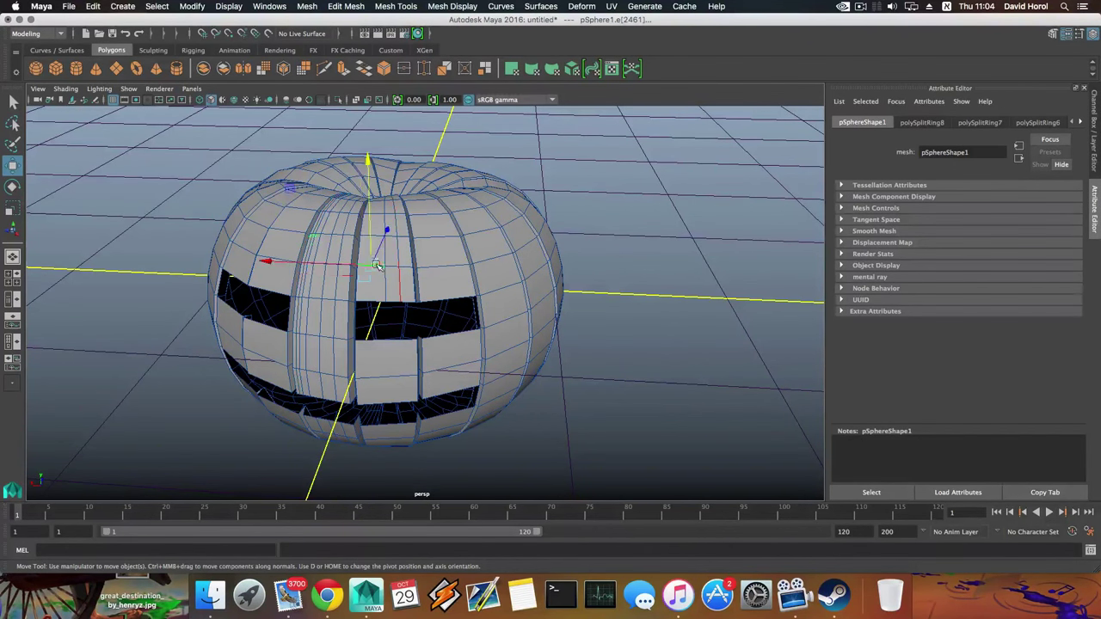
{"action": "key", "text": "g"}
{"action": "left_click_drag", "start_coordinate": [375, 272], "coordinate": [403, 295], "text": "alt"}
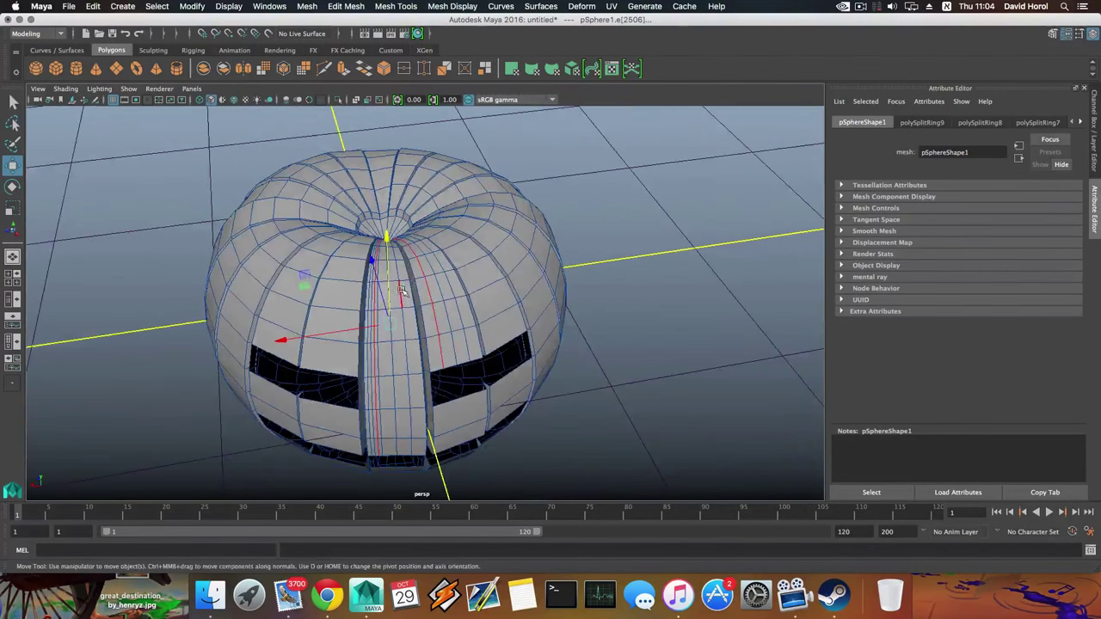
Undo all the lengthwise edge splits made on the pumpkin's front ribs
{"action": "key", "text": "super+z"}
{"action": "key", "text": "super+z"}
{"action": "key", "text": "super+z"}
{"action": "key", "text": "super+z"}
{"action": "key", "text": "super+z"}
{"action": "key", "text": "super+z"}
{"action": "key", "text": "z"}
{"action": "key", "text": "z"}
{"action": "key", "text": "z"}
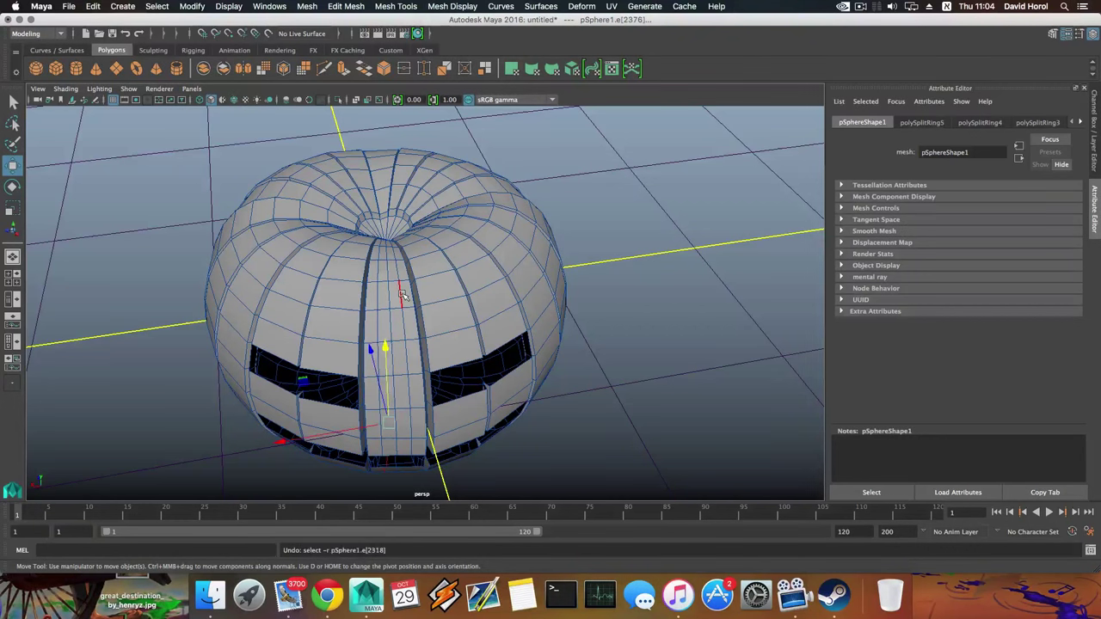
{"action": "key", "text": "z"}
{"action": "key", "text": "z"}
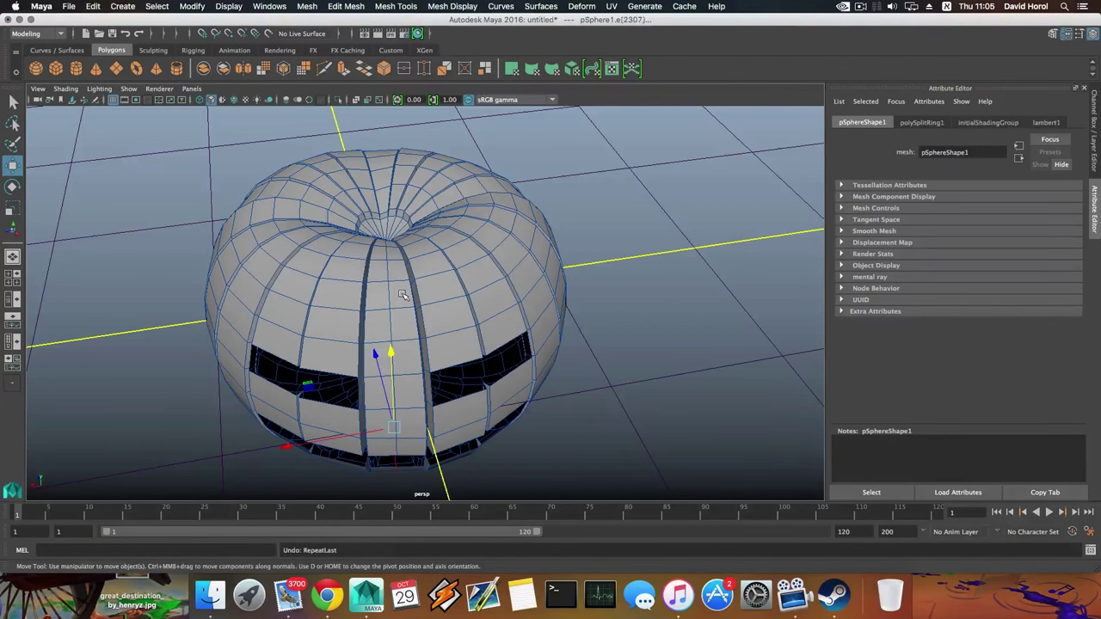
{"action": "key", "text": "z"}
{"action": "left_click_drag", "start_coordinate": [401, 294], "coordinate": [399, 353], "text": "alt"}
{"action": "key", "text": "z"}
Chamfer the centre vertex on the pumpkin's top with a width of 0.25 and select the small face it forms
{"action": "right_click_drag", "start_coordinate": [370, 303], "coordinate": [384, 309], "text": "alt"}
{"action": "right_click_drag", "start_coordinate": [384, 274], "coordinate": [434, 291]}
{"action": "left_click", "coordinate": [368, 293]}
{"action": "right_click_drag", "start_coordinate": [366, 285], "coordinate": [370, 308]}
{"action": "left_click", "coordinate": [368, 288]}
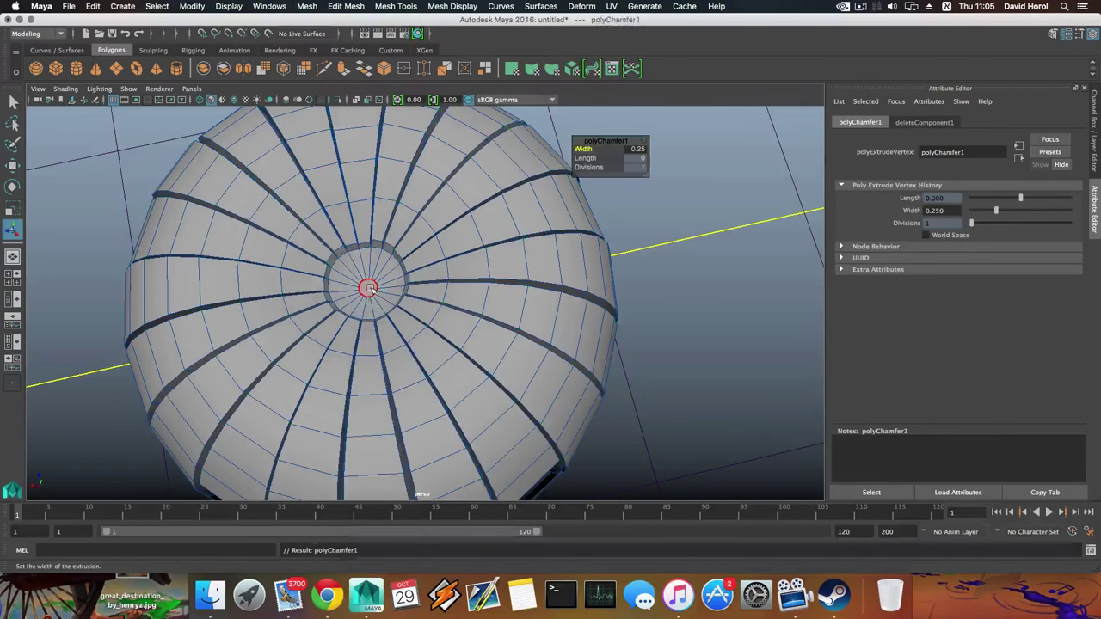
Scale the small centre face on the pumpkin's top and briefly preview the mesh smoothed
{"action": "key", "text": "r"}
{"action": "left_click_drag", "start_coordinate": [368, 289], "coordinate": [369, 233]}
{"action": "key", "text": "w"}
{"action": "key", "text": "r"}
{"action": "key", "text": "1"}
{"action": "key", "text": "3"}
{"action": "key", "text": "1"}
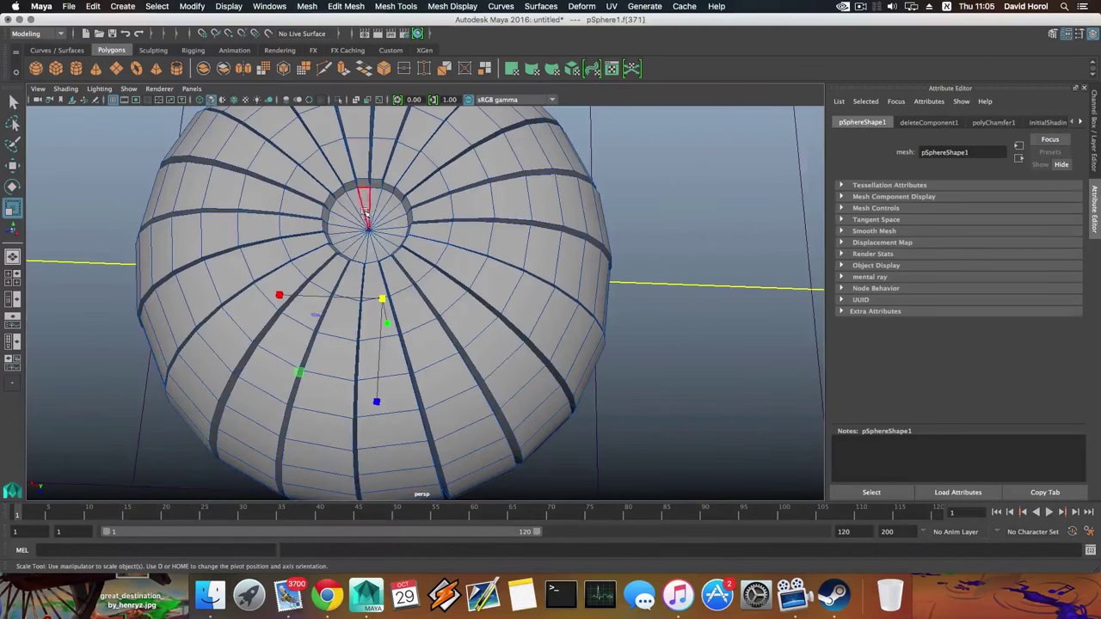
Chamfer the centre vertex on the pumpkin's underside with a width of 0.25
{"action": "right_click_drag", "start_coordinate": [369, 233], "coordinate": [422, 230]}
{"action": "left_click", "coordinate": [369, 230]}
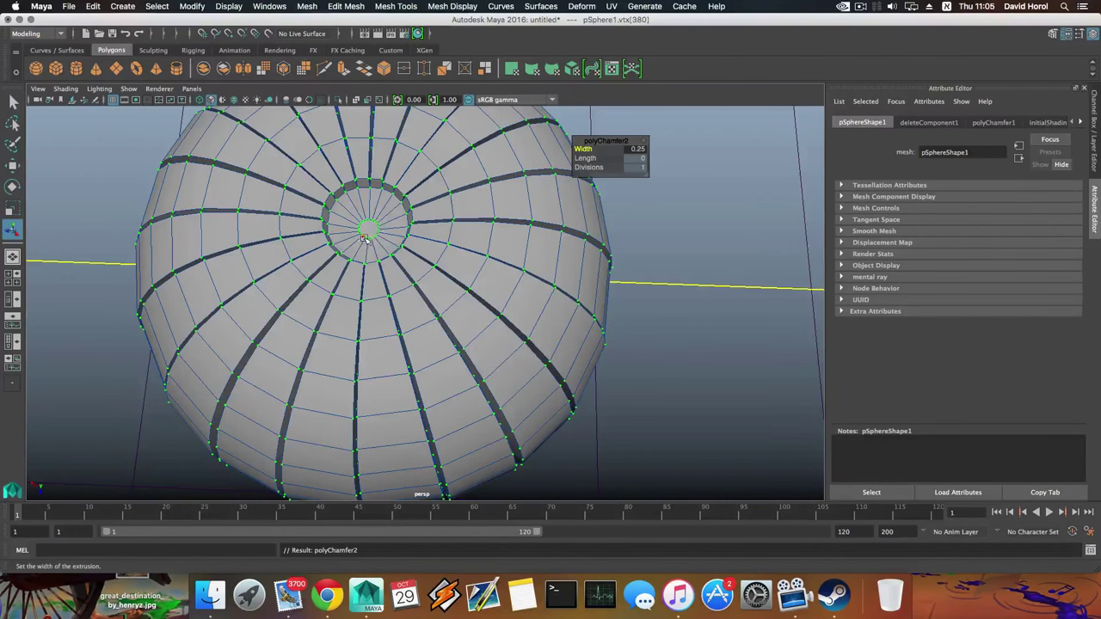
{"action": "left_click_drag", "start_coordinate": [366, 238], "coordinate": [349, 193], "text": "alt"}
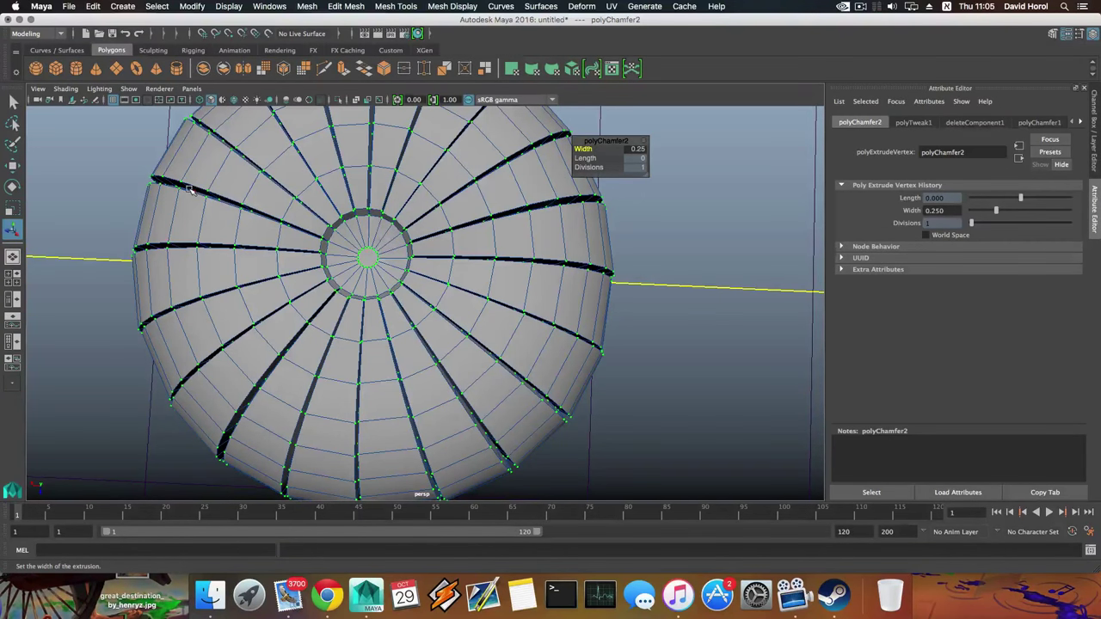
{"action": "left_click_drag", "start_coordinate": [189, 190], "coordinate": [354, 315], "text": "alt"}
{"action": "right_click_drag", "start_coordinate": [354, 314], "coordinate": [267, 307], "text": "alt"}
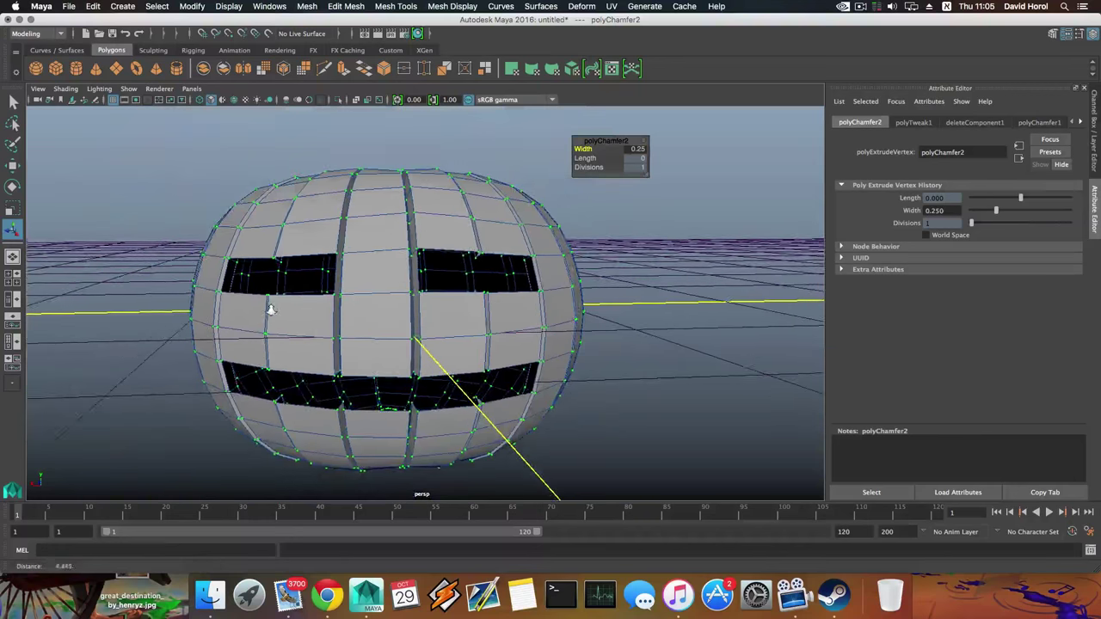
{"action": "middle_click_drag", "start_coordinate": [361, 306], "coordinate": [356, 290], "text": "alt"}
{"action": "left_click_drag", "start_coordinate": [355, 290], "coordinate": [364, 244], "text": "alt"}
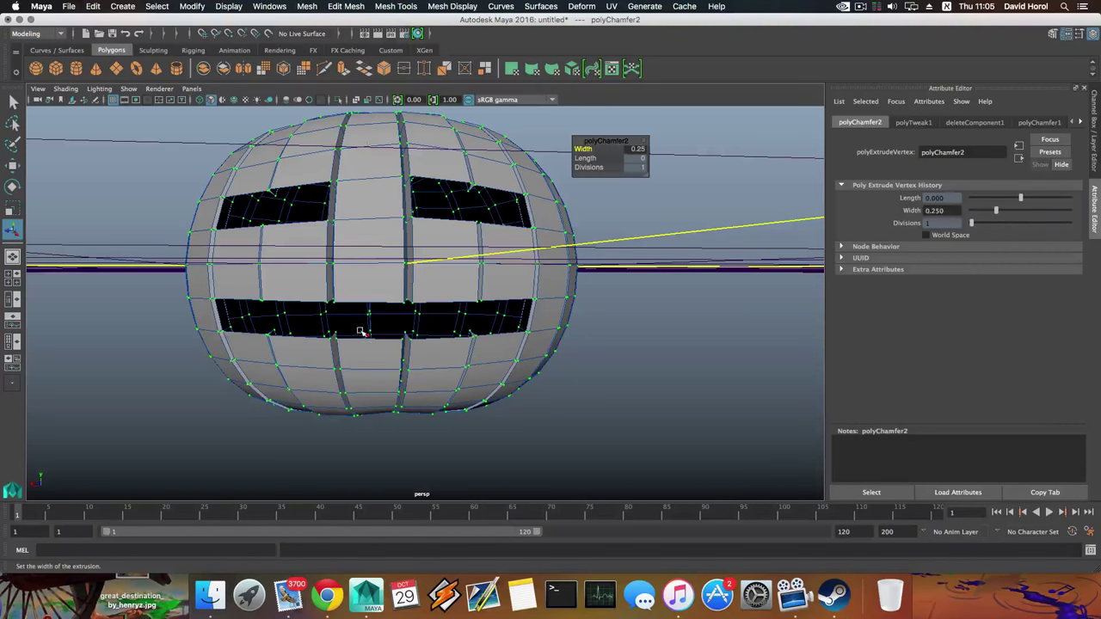
Insert three evenly spaced lengthwise edge splits in the front centre rib above the mouth, dividing it into four strips
{"action": "left_click_drag", "start_coordinate": [372, 367], "coordinate": [357, 299], "text": "alt"}
{"action": "left_click", "coordinate": [359, 300]}
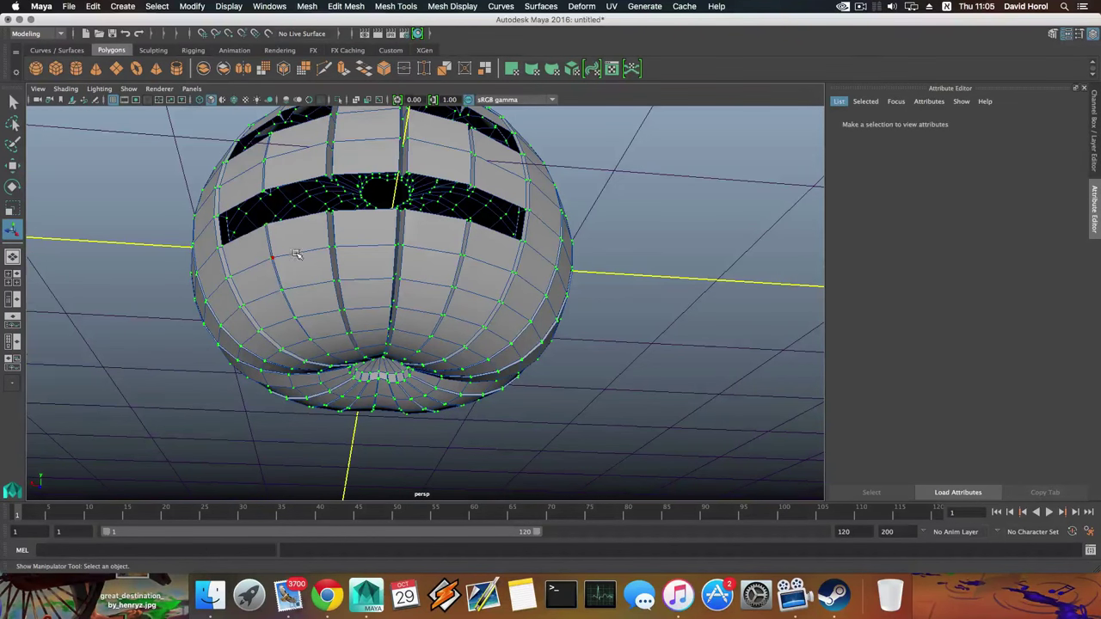
{"action": "left_click_drag", "start_coordinate": [295, 253], "coordinate": [335, 326], "text": "alt"}
{"action": "right_click_drag", "start_coordinate": [363, 217], "coordinate": [381, 258]}
{"action": "left_click", "coordinate": [382, 216]}
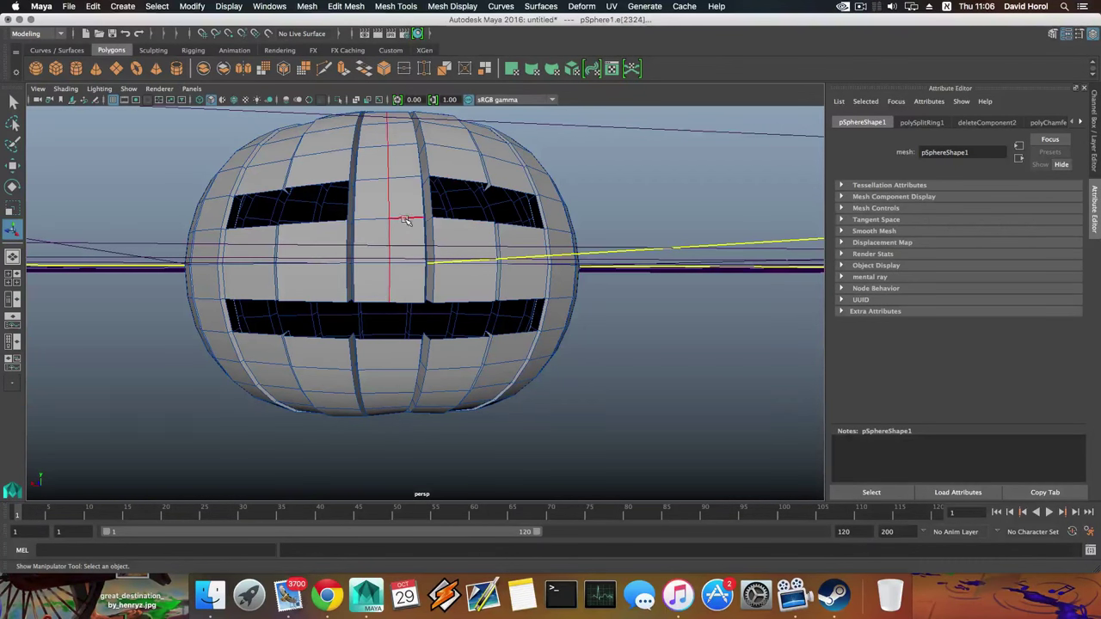
{"action": "key", "text": "g"}
{"action": "left_click", "coordinate": [371, 219]}
{"action": "key", "text": "g"}
Insert three lengthwise edge splits in the front centre rib below the mouth to form four strips
{"action": "left_click_drag", "start_coordinate": [385, 263], "coordinate": [380, 225], "text": "alt"}
{"action": "left_click", "coordinate": [377, 227]}
{"action": "key", "text": "g"}
{"action": "left_click", "coordinate": [388, 229]}
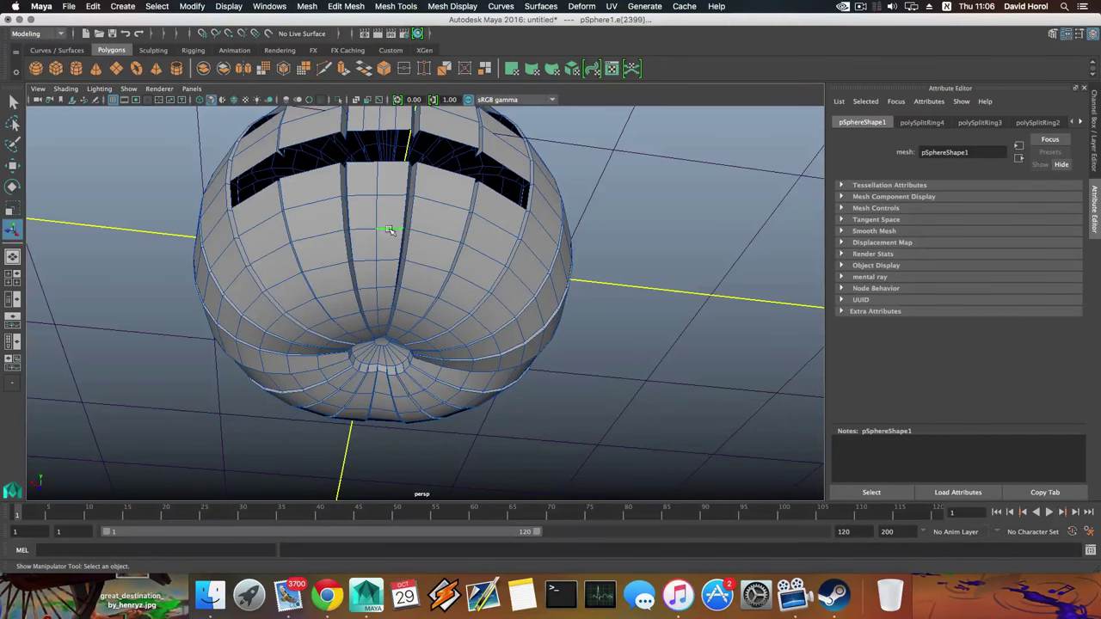
{"action": "key", "text": "g"}
{"action": "left_click", "coordinate": [367, 230]}
{"action": "key", "text": "g"}
{"action": "left_click_drag", "start_coordinate": [447, 200], "coordinate": [411, 238], "text": "alt"}
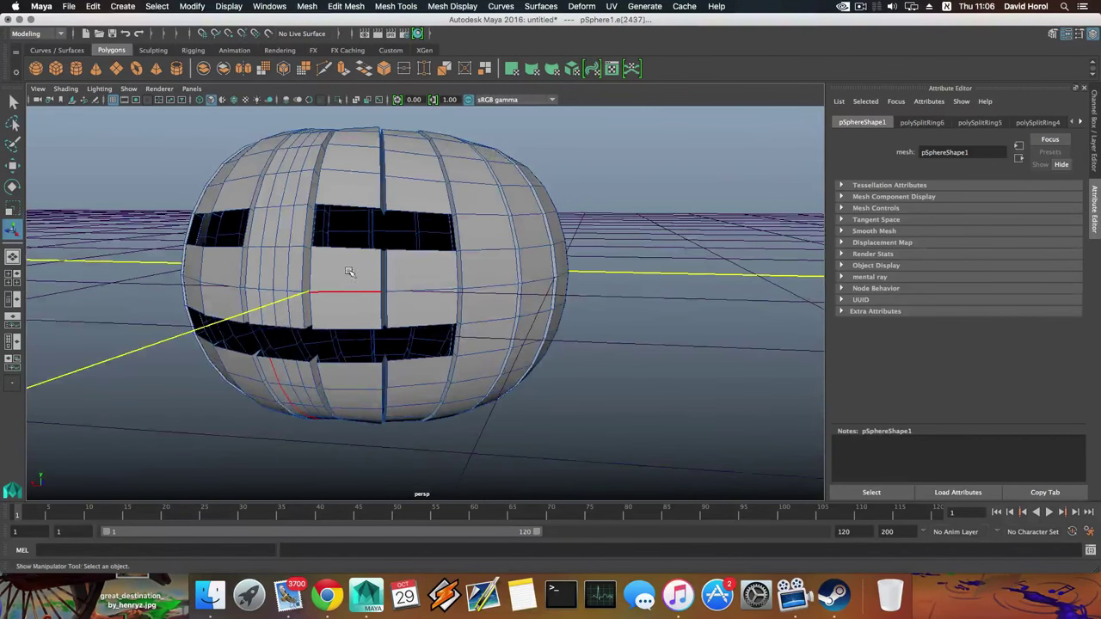
Divide the inner rib between the right-hand eye and the mouth into four lengthwise strips with edge splits
{"action": "left_click", "coordinate": [349, 285]}
{"action": "key", "text": "g"}
{"action": "left_click", "coordinate": [356, 294]}
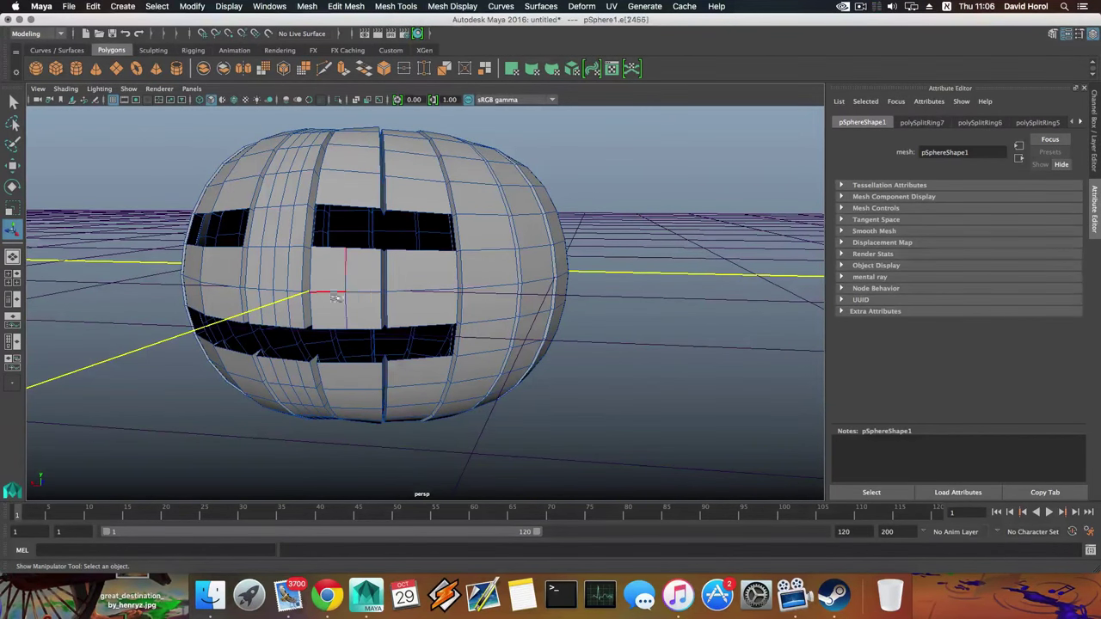
{"action": "key", "text": "g"}
{"action": "left_click", "coordinate": [329, 293]}
Divide the inner rib above the right-hand eye into four lengthwise strips with edge splits
{"action": "right_click_drag", "start_coordinate": [329, 292], "coordinate": [354, 188], "text": "shift"}
{"action": "key", "text": "g"}
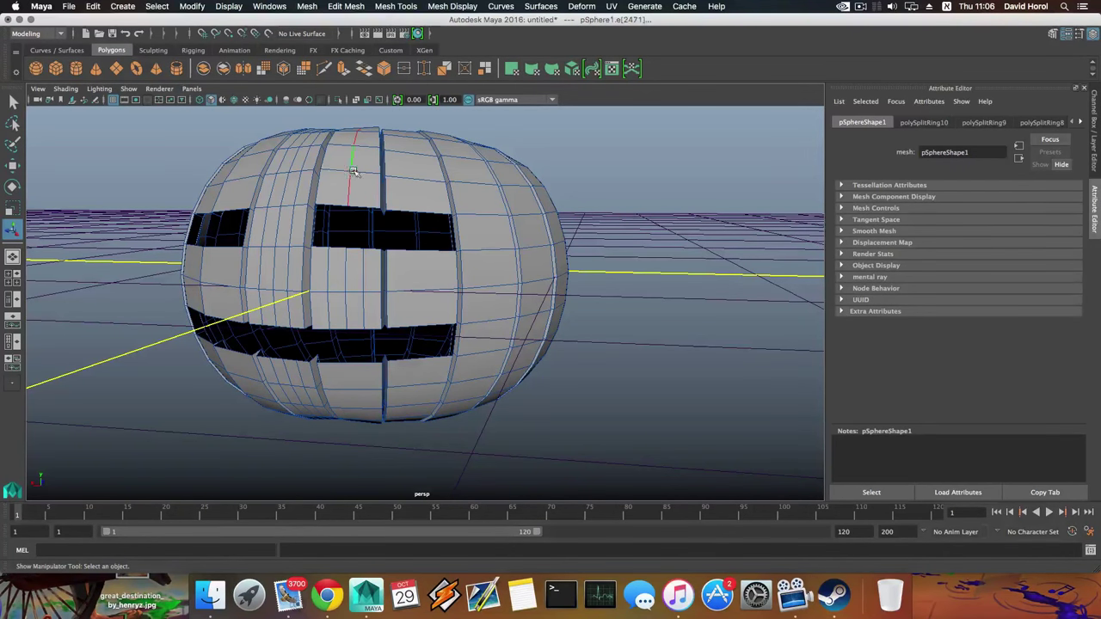
{"action": "left_click", "coordinate": [361, 172]}
{"action": "key", "text": "g"}
{"action": "left_click", "coordinate": [337, 170]}
{"action": "key", "text": "g"}
Split the outer rib above and below the right-hand eye into four strips, and the ribs below the mouth's right half likewise
{"action": "left_click", "coordinate": [413, 180]}
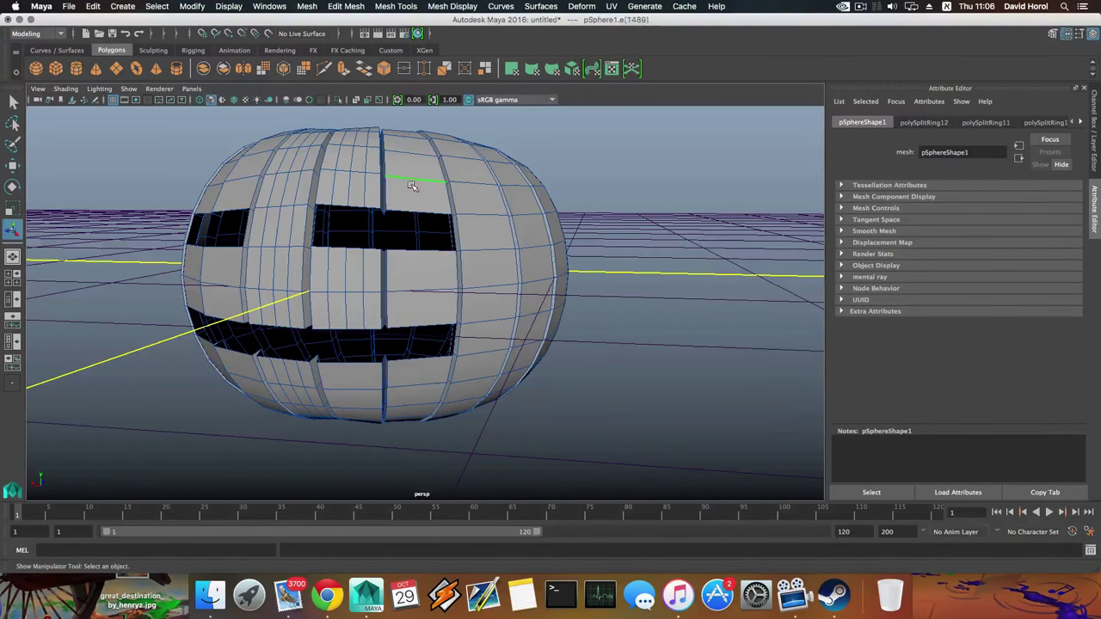
{"action": "key", "text": "g"}
{"action": "left_click", "coordinate": [397, 178]}
{"action": "key", "text": "g"}
{"action": "left_click", "coordinate": [422, 183]}
{"action": "right_click_drag", "start_coordinate": [421, 185], "coordinate": [423, 191], "text": "shift"}
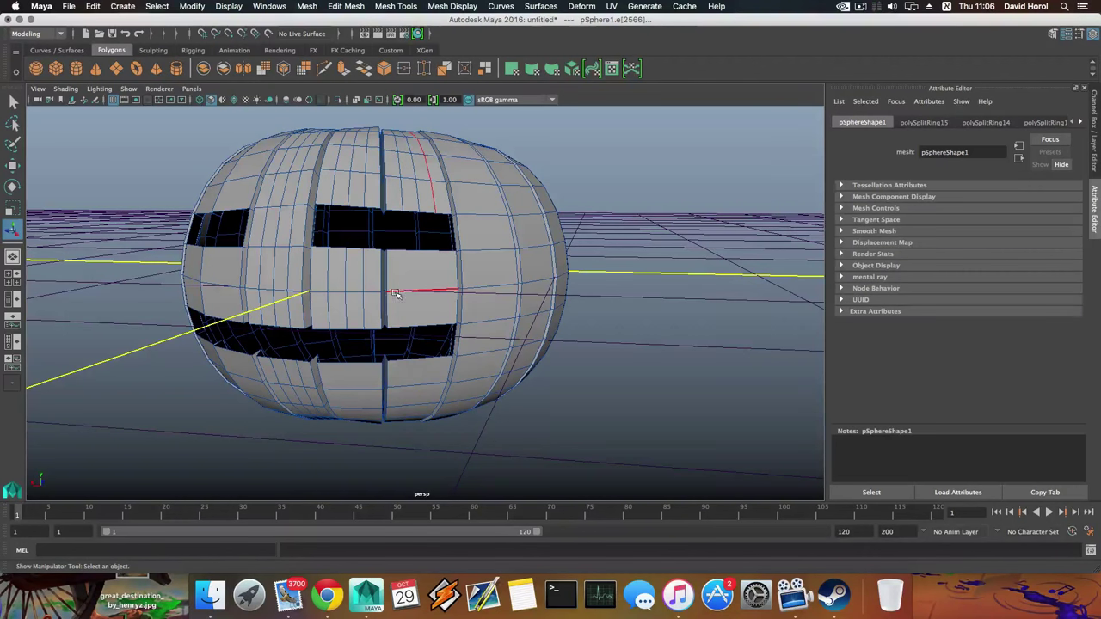
{"action": "left_click_drag", "start_coordinate": [406, 286], "coordinate": [334, 219]}
{"action": "left_click", "coordinate": [370, 305]}
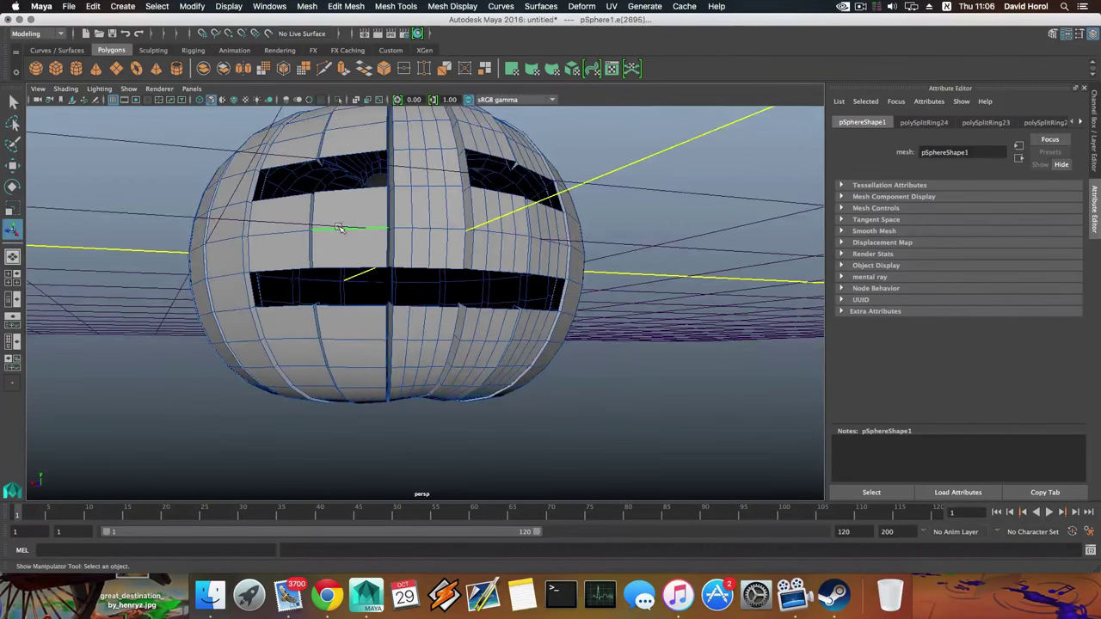
Split both ribs between the left-hand eye and the mouth into four lengthwise strips each
{"action": "left_click", "coordinate": [348, 229]}
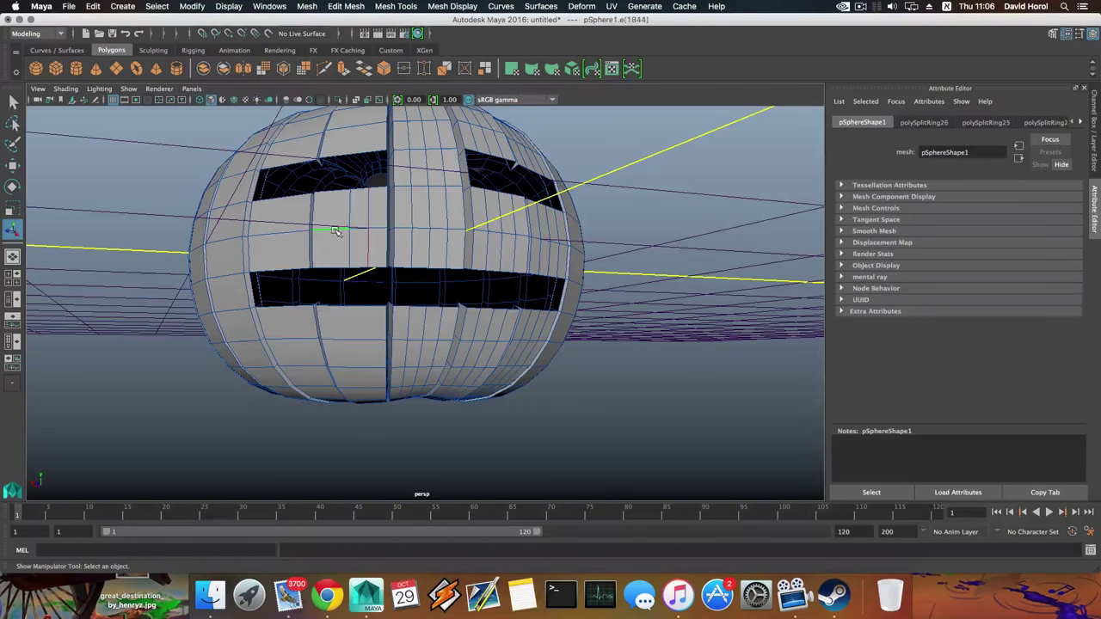
{"action": "left_click", "coordinate": [334, 230]}
{"action": "left_click", "coordinate": [281, 233]}
{"action": "left_click", "coordinate": [277, 234]}
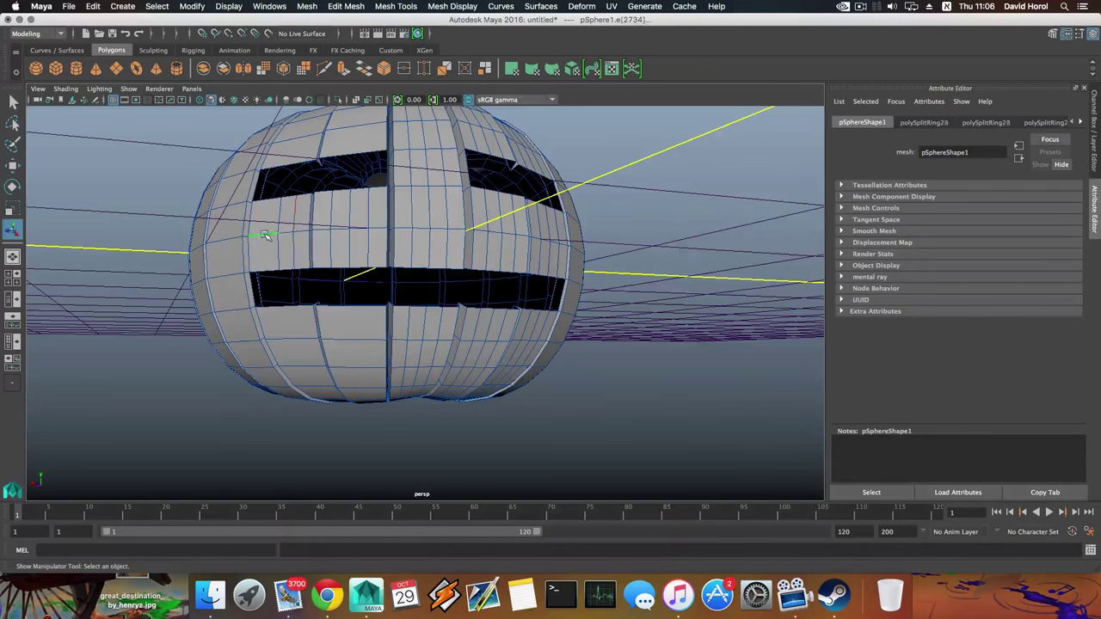
{"action": "left_click", "coordinate": [292, 218]}
Split the outer rib above the left-hand eye into four lengthwise strips
{"action": "left_click", "coordinate": [310, 140]}
{"action": "left_click", "coordinate": [311, 137]}
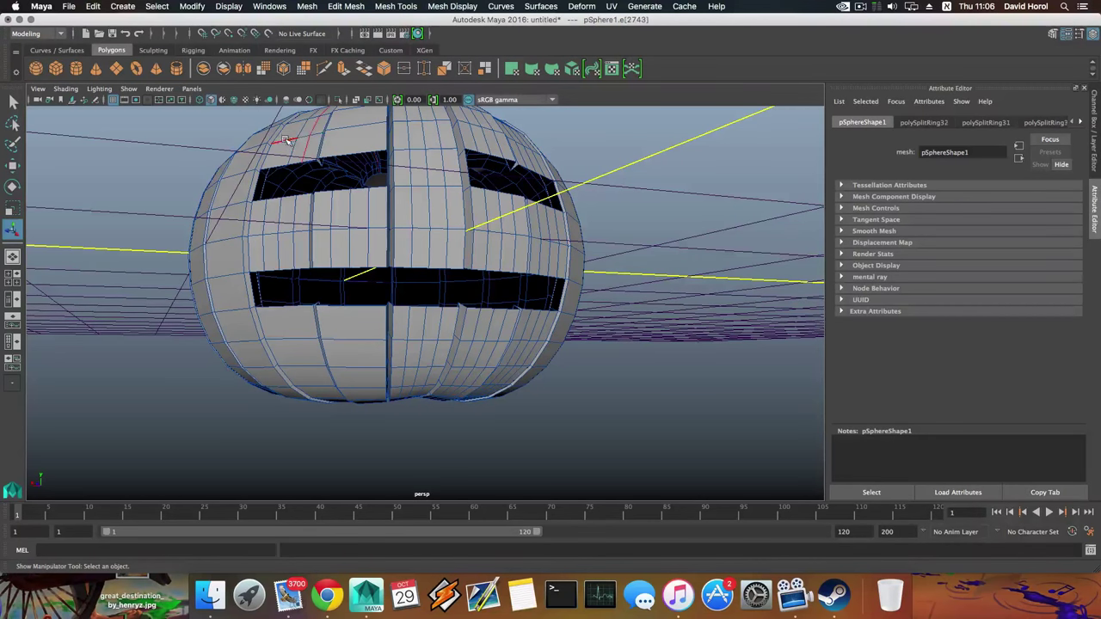
{"action": "key", "text": "g"}
{"action": "left_click", "coordinate": [319, 135]}
{"action": "key", "text": "g"}
Split the inner rib above the left-hand eye into four lengthwise strips
{"action": "left_click", "coordinate": [368, 127]}
{"action": "key", "text": "g"}
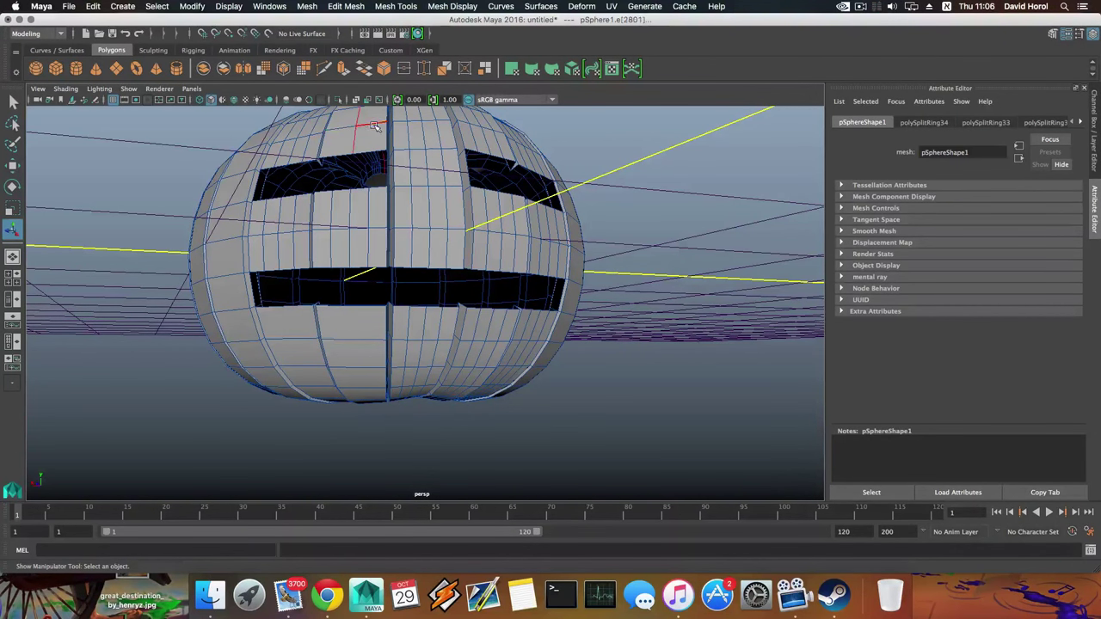
{"action": "left_click", "coordinate": [373, 127]}
{"action": "key", "text": "g"}
{"action": "left_click", "coordinate": [342, 128]}
{"action": "key", "text": "g"}
Split the two ribs below the left half of the mouth into four lengthwise strips each
{"action": "left_click", "coordinate": [366, 339]}
{"action": "left_click", "coordinate": [365, 339]}
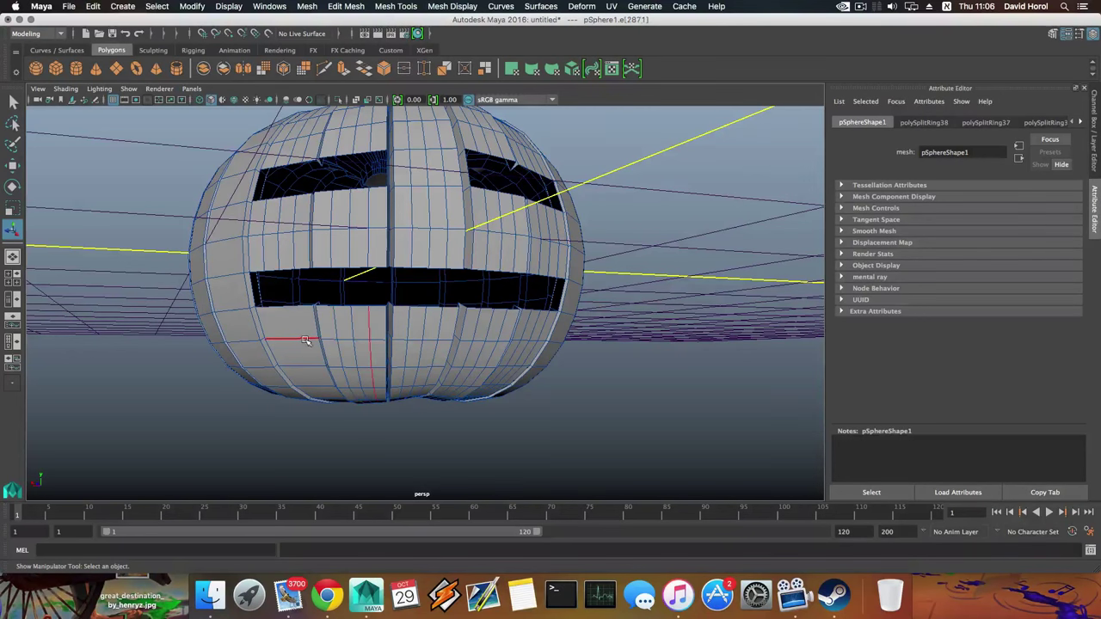
{"action": "left_click", "coordinate": [305, 339]}
{"action": "left_click", "coordinate": [296, 340]}
{"action": "left_click", "coordinate": [280, 338]}
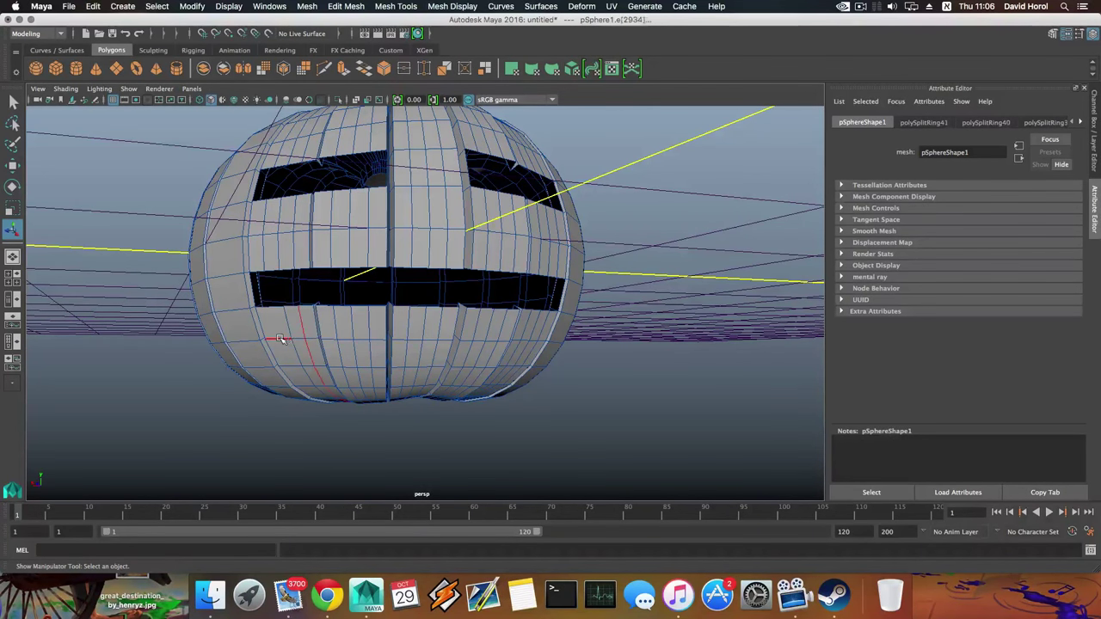
{"action": "left_click", "coordinate": [279, 338]}
Examine the subdivided mesh around the pumpkin and the centre face on its top
{"action": "left_click_drag", "start_coordinate": [498, 307], "coordinate": [377, 180], "text": "alt"}
{"action": "left_click_drag", "start_coordinate": [426, 288], "coordinate": [423, 213], "text": "alt"}
{"action": "left_click_drag", "start_coordinate": [249, 259], "coordinate": [305, 315], "text": "alt"}
{"action": "right_click", "coordinate": [358, 249]}
{"action": "left_click", "coordinate": [361, 279]}
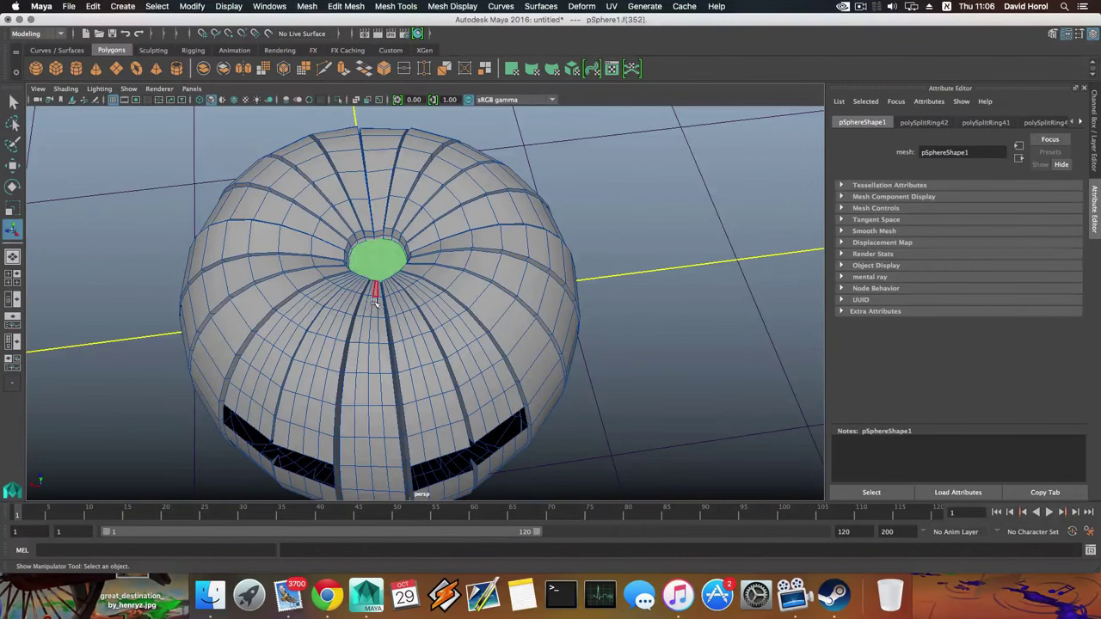
{"action": "mouse_move", "coordinate": [372, 303]}
{"action": "left_mouse_down", "text": "alt"}
{"action": "mouse_move", "coordinate": [351, 290]}
{"action": "mouse_move", "coordinate": [364, 298]}
{"action": "left_mouse_up", "text": "alt"}
{"action": "scroll", "coordinate": [364, 298], "scroll_direction": "up", "scroll_amount": 3}
Raise the lower-edge vertices of the mouth's right corner rib to just below the upper edge and shift them horizontally
{"action": "right_click_drag", "start_coordinate": [377, 197], "coordinate": [320, 197]}
{"action": "left_click_drag", "start_coordinate": [362, 234], "coordinate": [353, 300], "text": "alt"}
{"action": "left_click", "coordinate": [374, 264]}
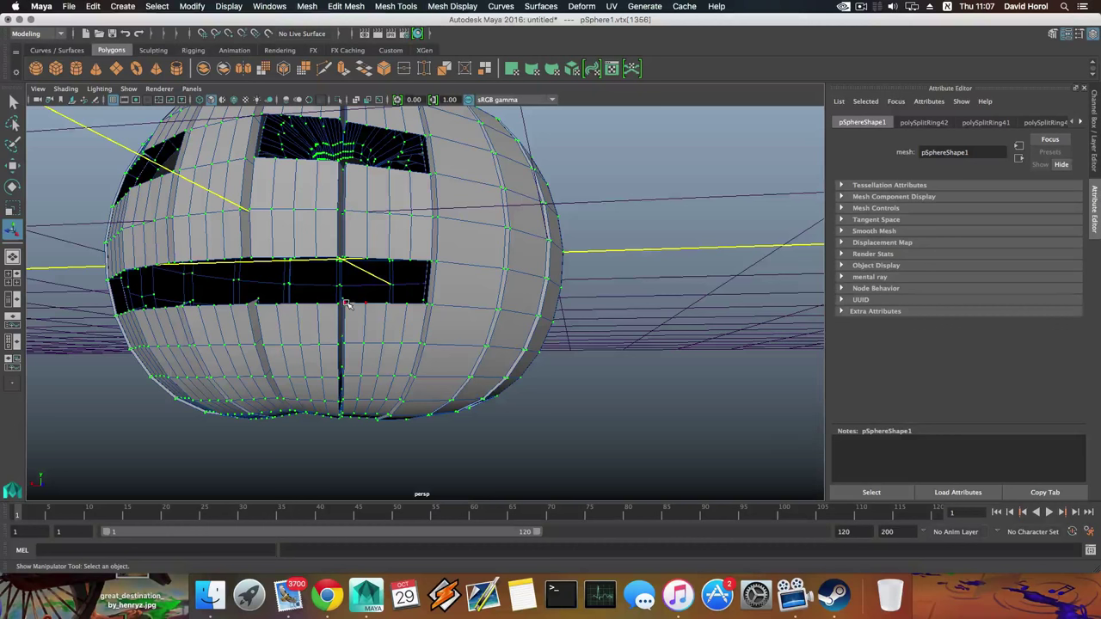
{"action": "left_click", "coordinate": [365, 304]}
{"action": "left_click", "coordinate": [383, 306], "text": "shift"}
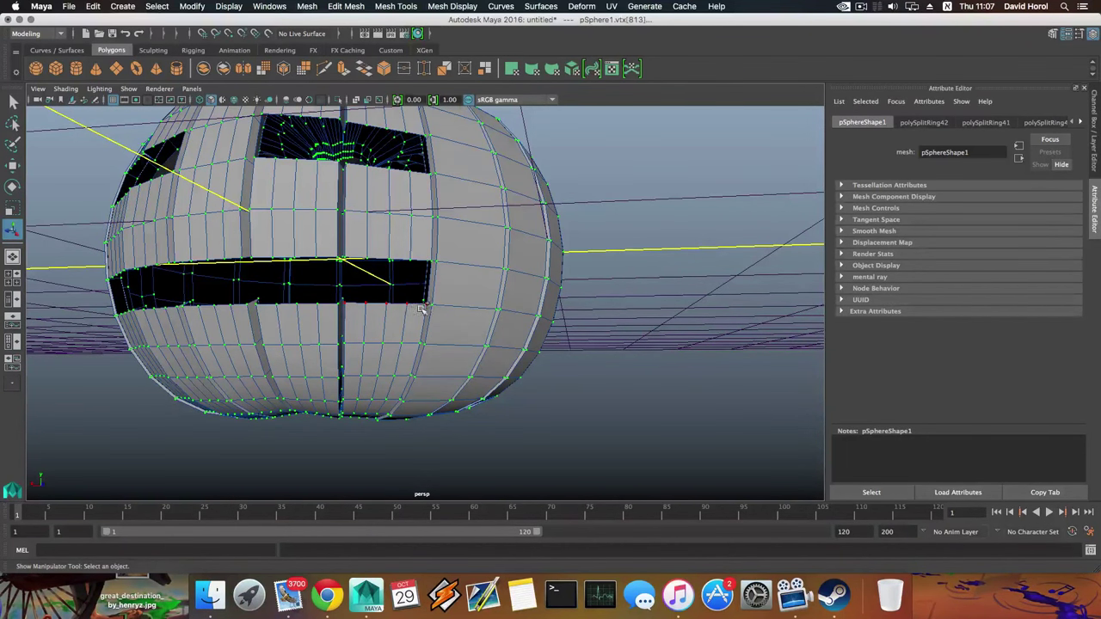
{"action": "left_click_drag", "start_coordinate": [421, 310], "coordinate": [384, 309], "text": "alt"}
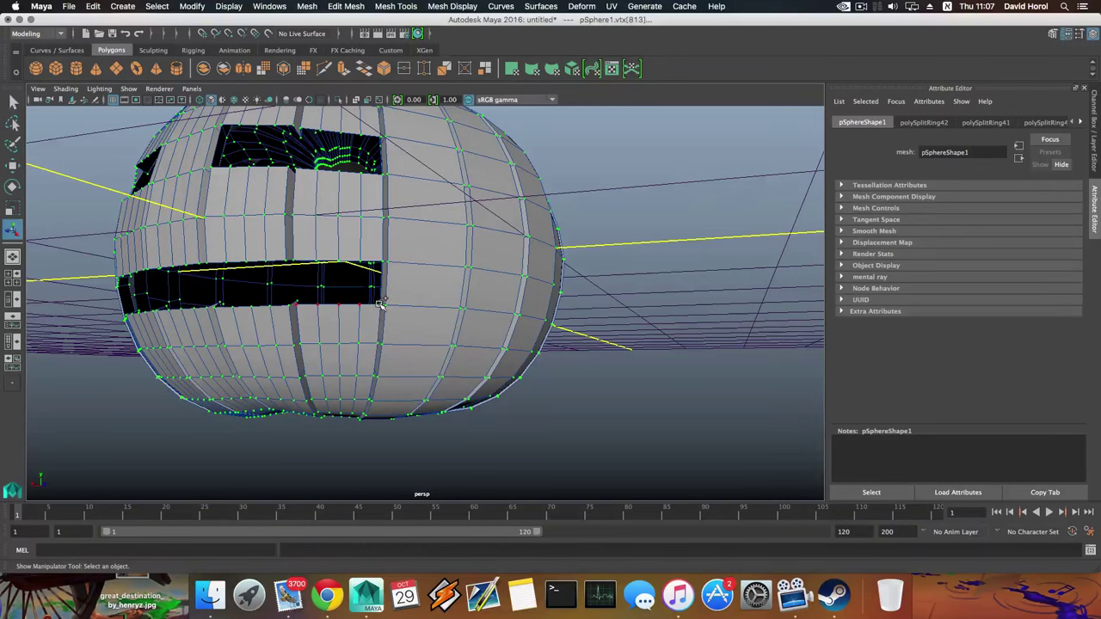
{"action": "right_click_drag", "start_coordinate": [380, 306], "coordinate": [511, 369], "text": "alt"}
{"action": "mouse_move", "coordinate": [368, 319]}
{"action": "left_mouse_down", "text": "alt"}
{"action": "mouse_move", "coordinate": [310, 336]}
{"action": "mouse_move", "coordinate": [352, 323]}
{"action": "left_mouse_up", "text": "alt"}
{"action": "left_click", "coordinate": [318, 307], "text": "shift"}
{"action": "key", "text": "w"}
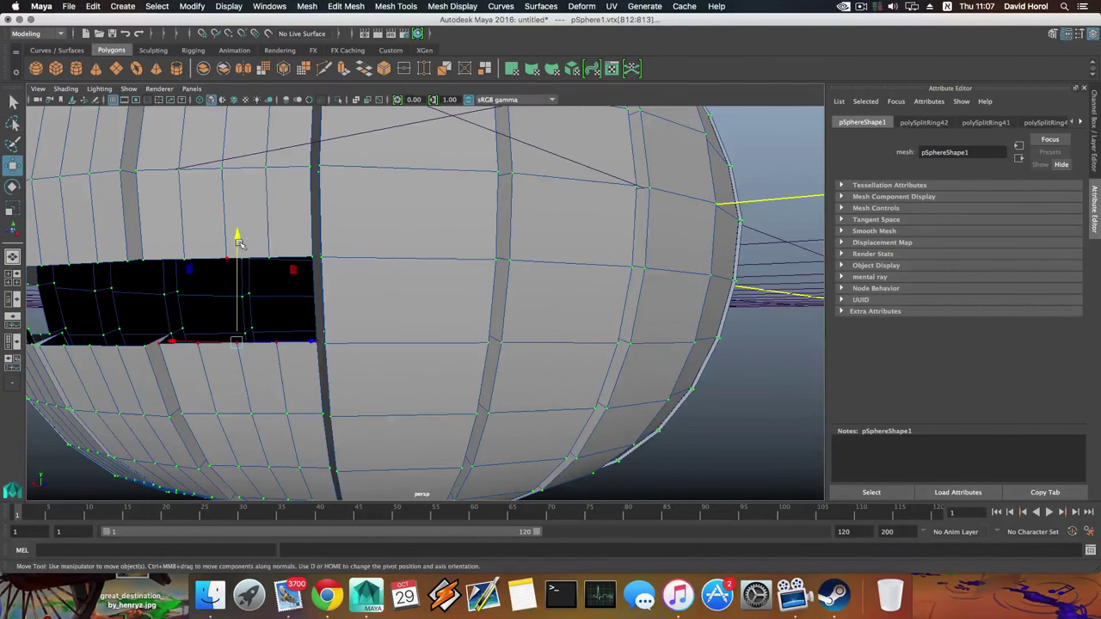
{"action": "left_click_drag", "start_coordinate": [239, 243], "coordinate": [97, 303]}
{"action": "middle_click_drag", "start_coordinate": [96, 302], "coordinate": [276, 271], "text": "alt"}
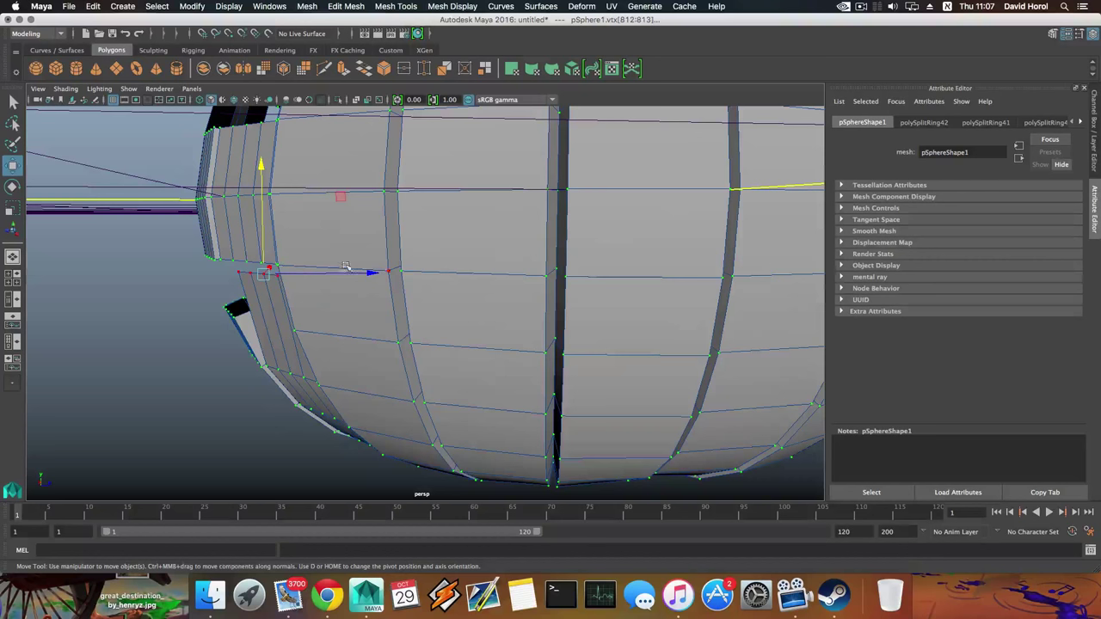
{"action": "left_click_drag", "start_coordinate": [371, 274], "coordinate": [473, 303]}
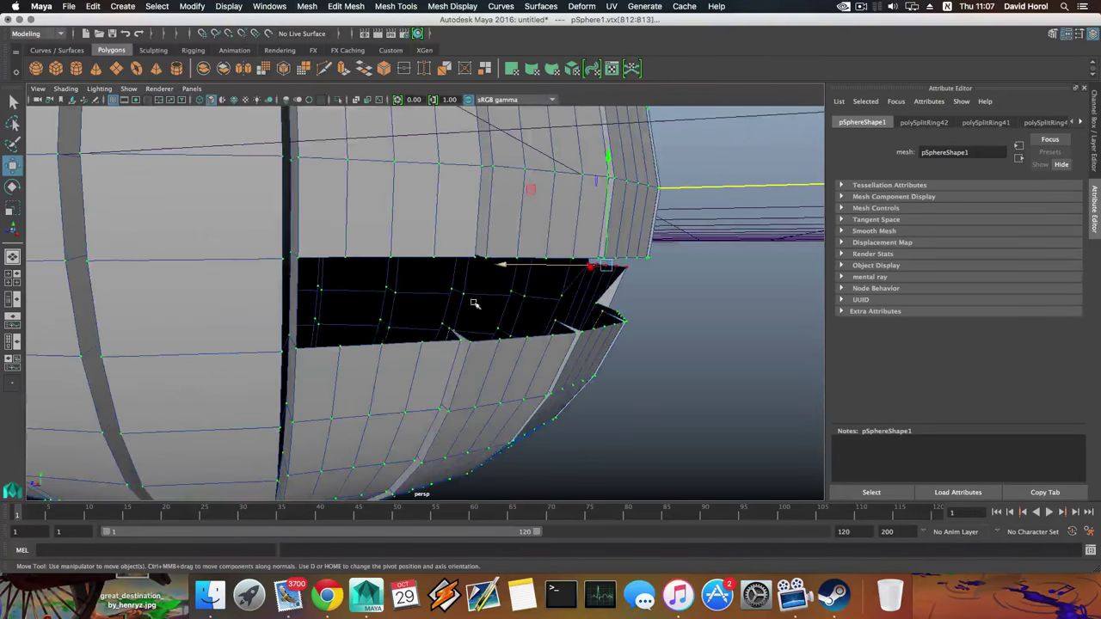
Select the lower-edge vertices of the mouth's left corner rib and raise them to just below the upper edge
{"action": "left_click", "coordinate": [454, 342]}
{"action": "left_click_drag", "start_coordinate": [454, 342], "coordinate": [387, 337], "text": "alt"}
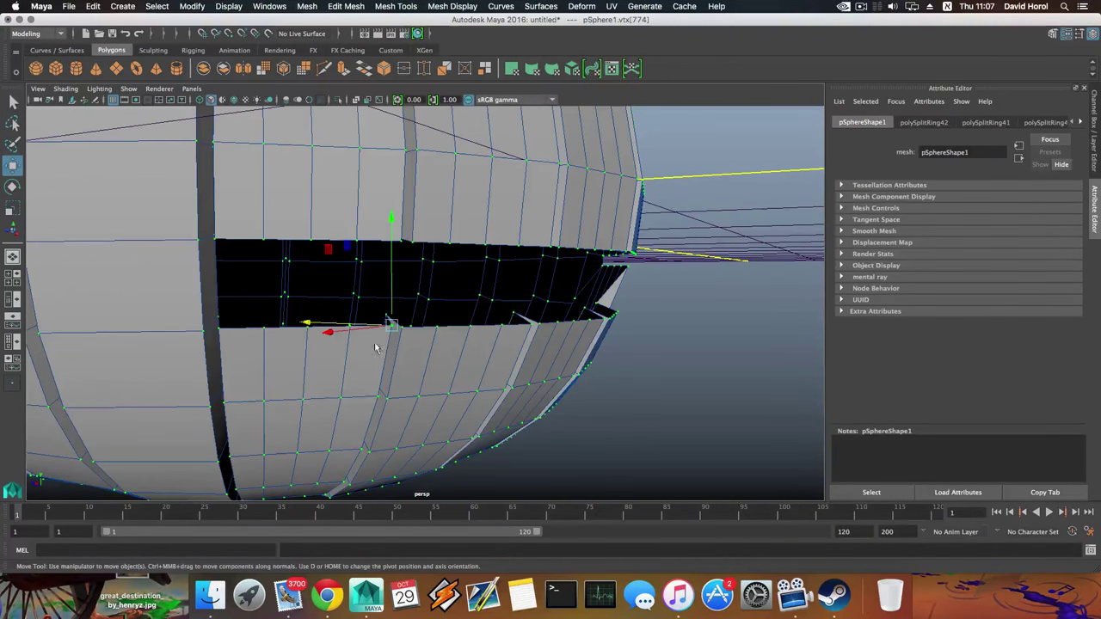
{"action": "key", "text": "q"}
{"action": "left_click", "coordinate": [350, 327], "text": "shift"}
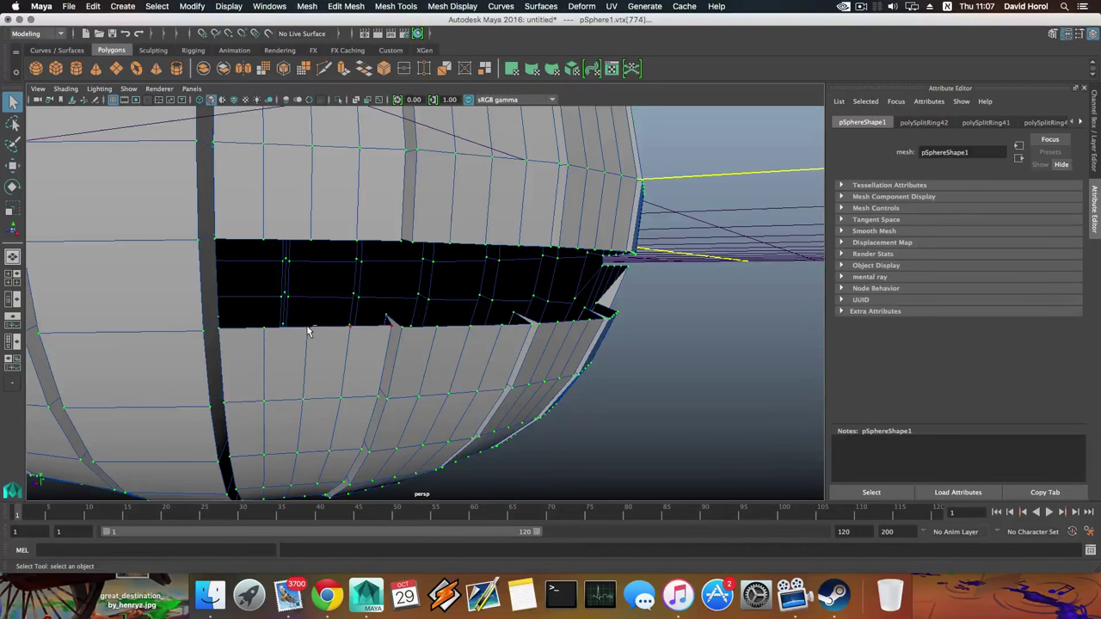
{"action": "left_click", "coordinate": [221, 332], "text": "shift"}
{"action": "left_click_drag", "start_coordinate": [221, 333], "coordinate": [354, 352], "text": "alt"}
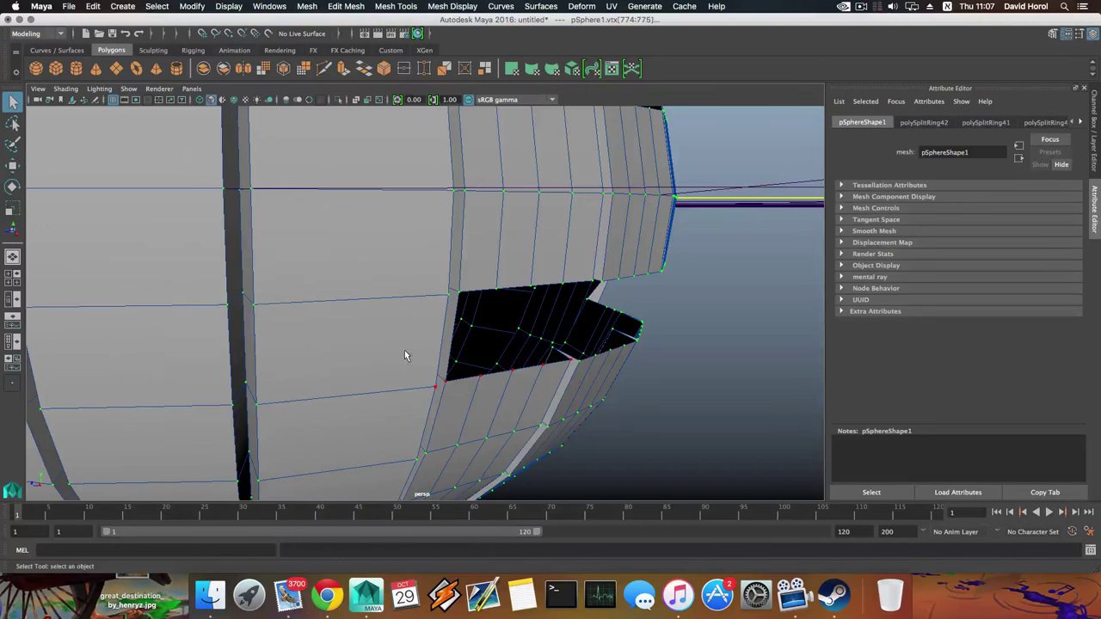
{"action": "key", "text": "w"}
{"action": "left_click_drag", "start_coordinate": [430, 358], "coordinate": [293, 327], "text": "alt"}
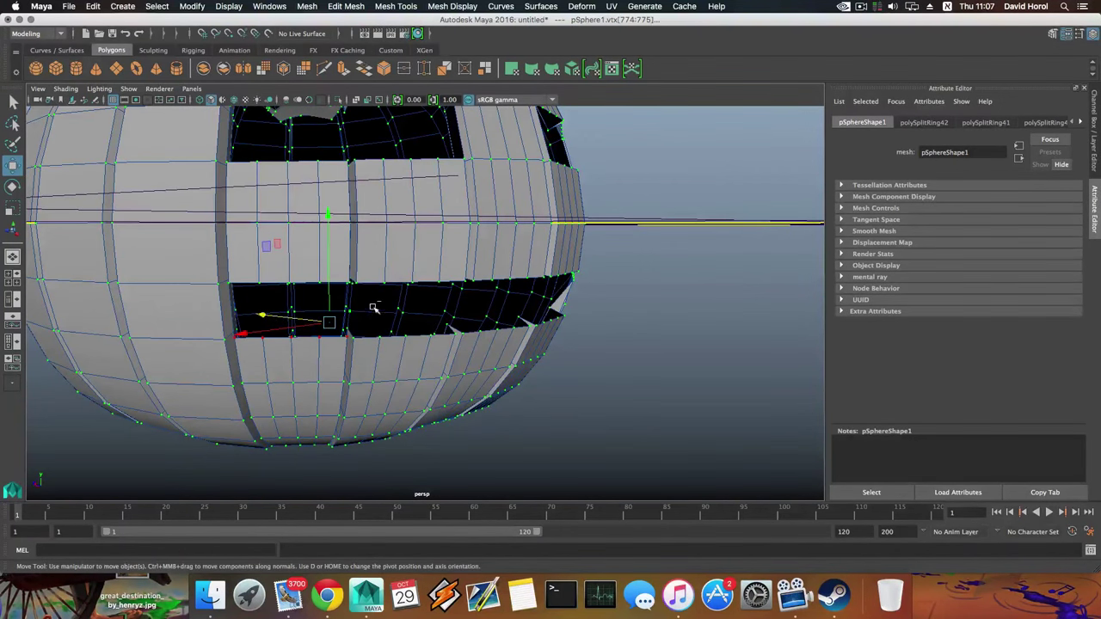
{"action": "middle_click_drag", "start_coordinate": [369, 305], "coordinate": [354, 352]}
{"action": "scroll", "coordinate": [317, 361], "scroll_direction": "up", "scroll_amount": 6}
{"action": "left_click_drag", "start_coordinate": [282, 356], "coordinate": [449, 308], "text": "alt"}
{"action": "left_click_drag", "start_coordinate": [460, 250], "coordinate": [460, 154]}
Shift the raised left-corner mouth vertices horizontally so they follow the pumpkin's curved side
{"action": "left_click_drag", "start_coordinate": [485, 310], "coordinate": [550, 301], "text": "alt"}
{"action": "middle_click_drag", "start_coordinate": [507, 311], "coordinate": [352, 339], "text": "alt"}
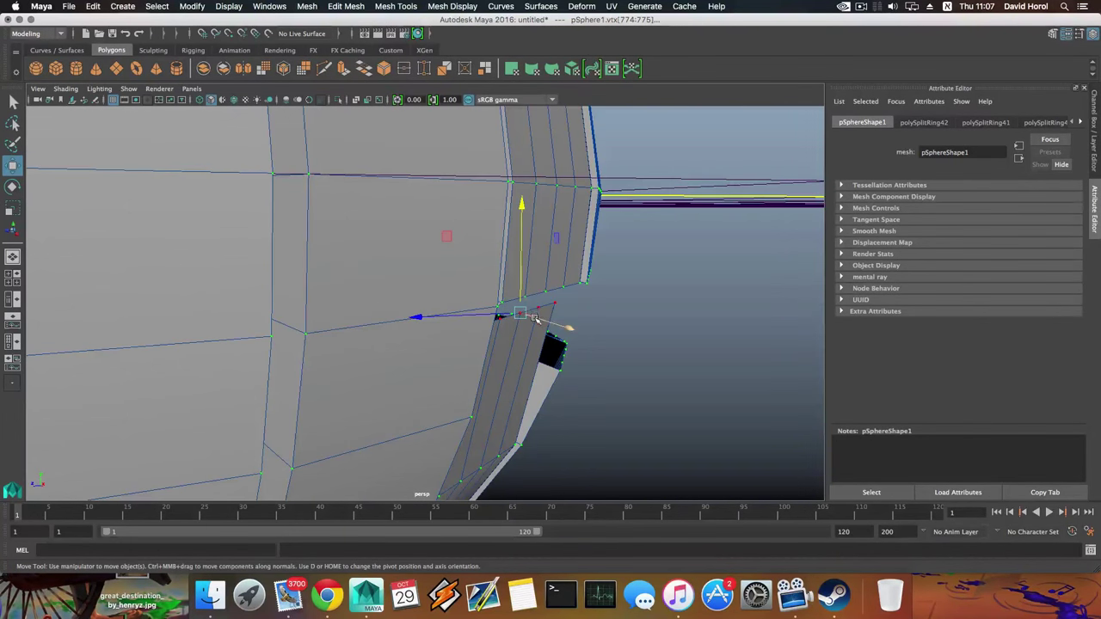
{"action": "left_click_drag", "start_coordinate": [559, 321], "coordinate": [211, 330], "text": "alt"}
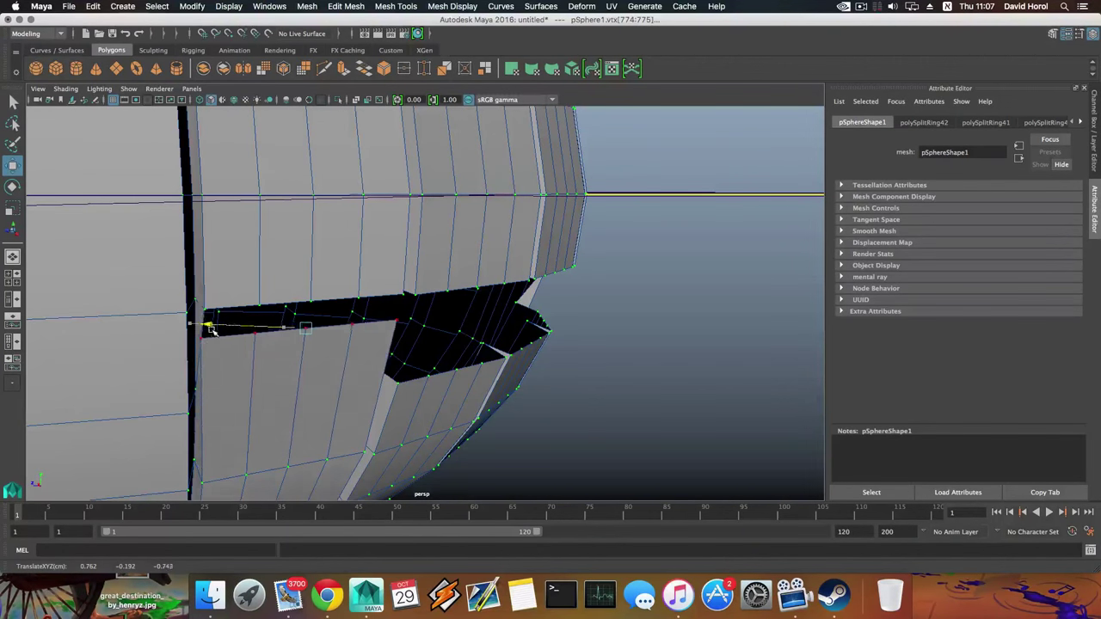
{"action": "left_click_drag", "start_coordinate": [340, 356], "coordinate": [233, 361], "text": "alt"}
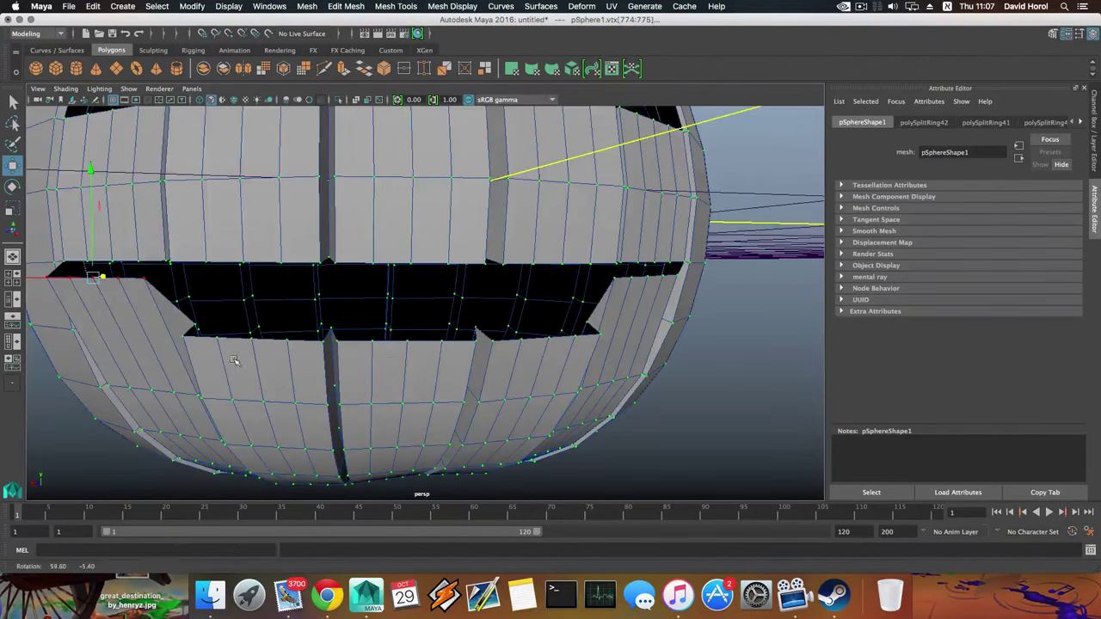
{"action": "right_click_drag", "start_coordinate": [366, 364], "coordinate": [283, 364], "text": "alt"}
{"action": "middle_click_drag", "start_coordinate": [284, 364], "coordinate": [339, 392], "text": "alt"}
{"action": "left_click_drag", "start_coordinate": [340, 391], "coordinate": [230, 280], "text": "alt"}
{"action": "left_click_drag", "start_coordinate": [231, 280], "coordinate": [142, 275], "text": "alt"}
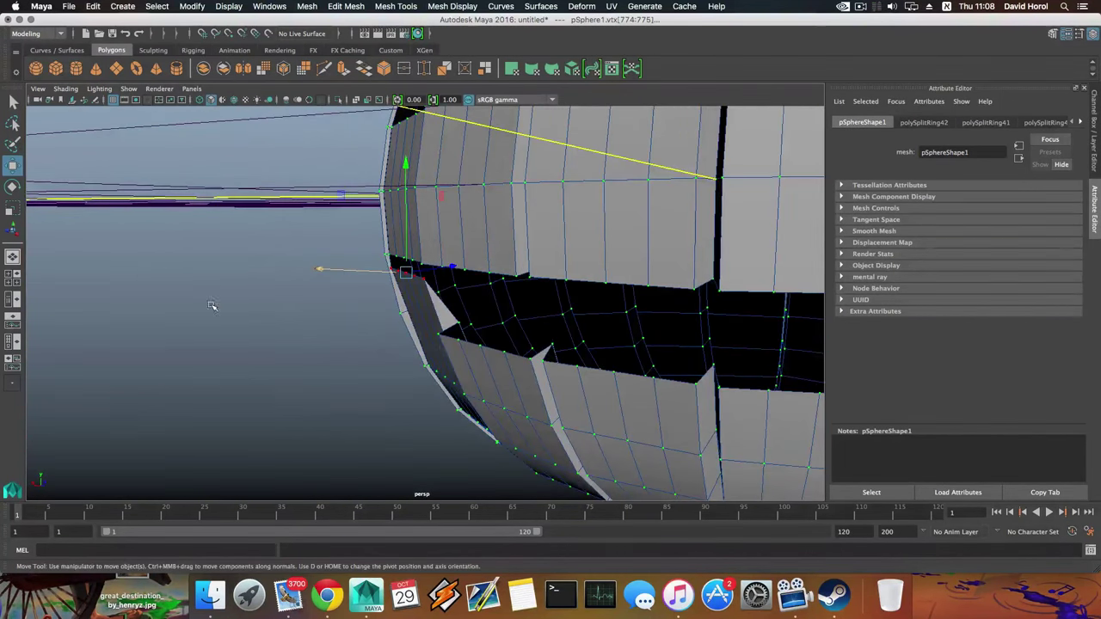
{"action": "middle_click_drag", "start_coordinate": [395, 353], "coordinate": [304, 371], "text": "alt"}
{"action": "left_click_drag", "start_coordinate": [305, 371], "coordinate": [415, 380], "text": "alt"}
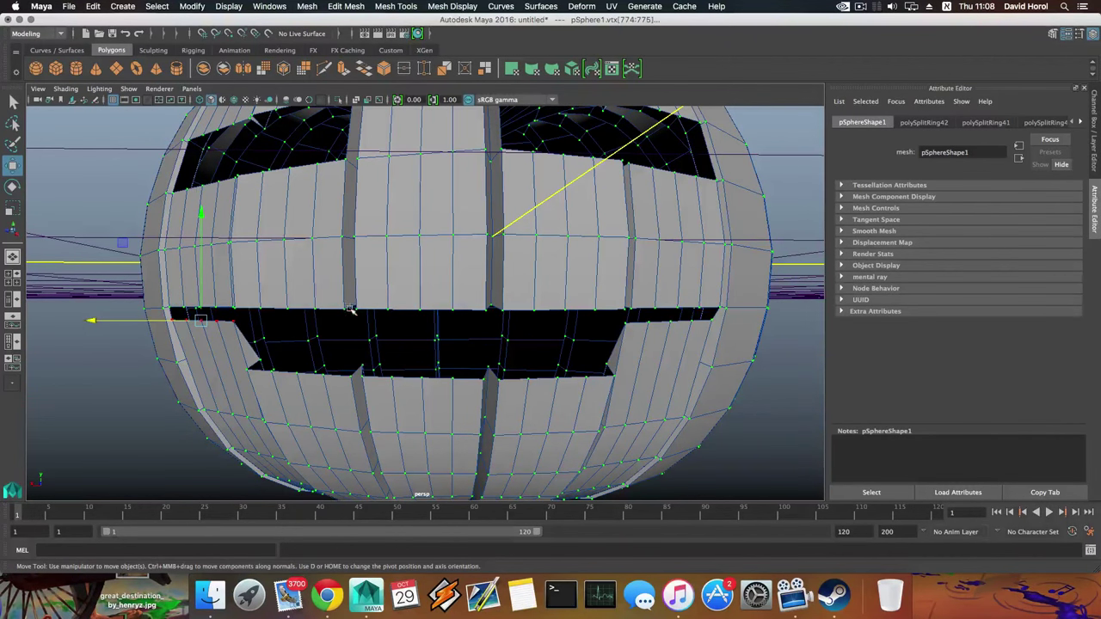
Pull down one vertex on each side of the mouth's upper edge to form two pointed fangs
{"action": "left_click", "coordinate": [297, 311]}
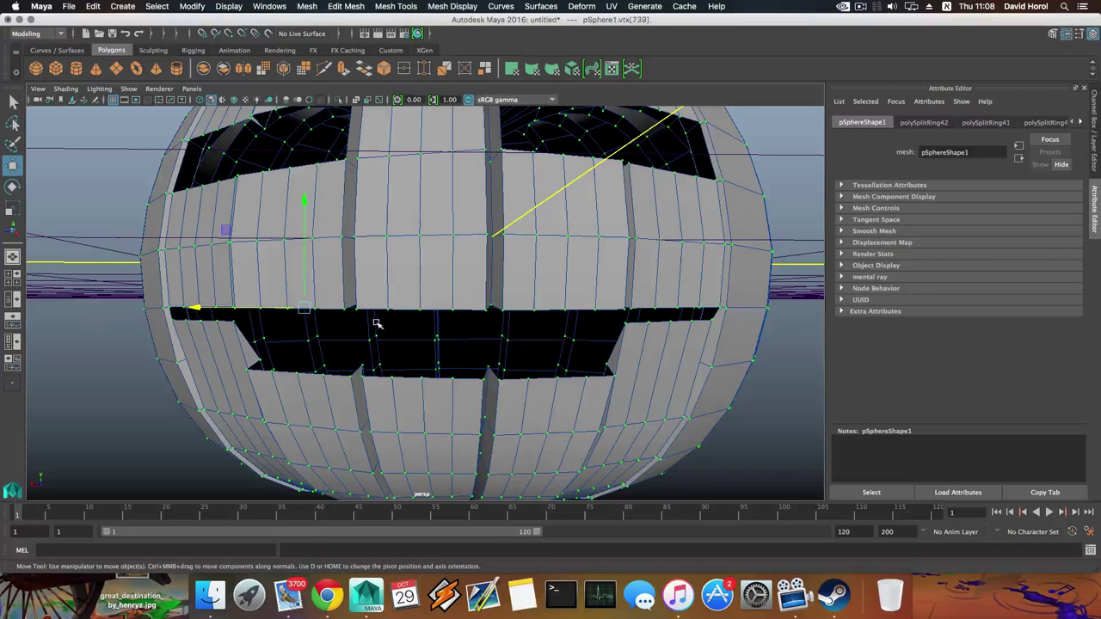
{"action": "key", "text": "q"}
{"action": "left_click", "coordinate": [287, 308]}
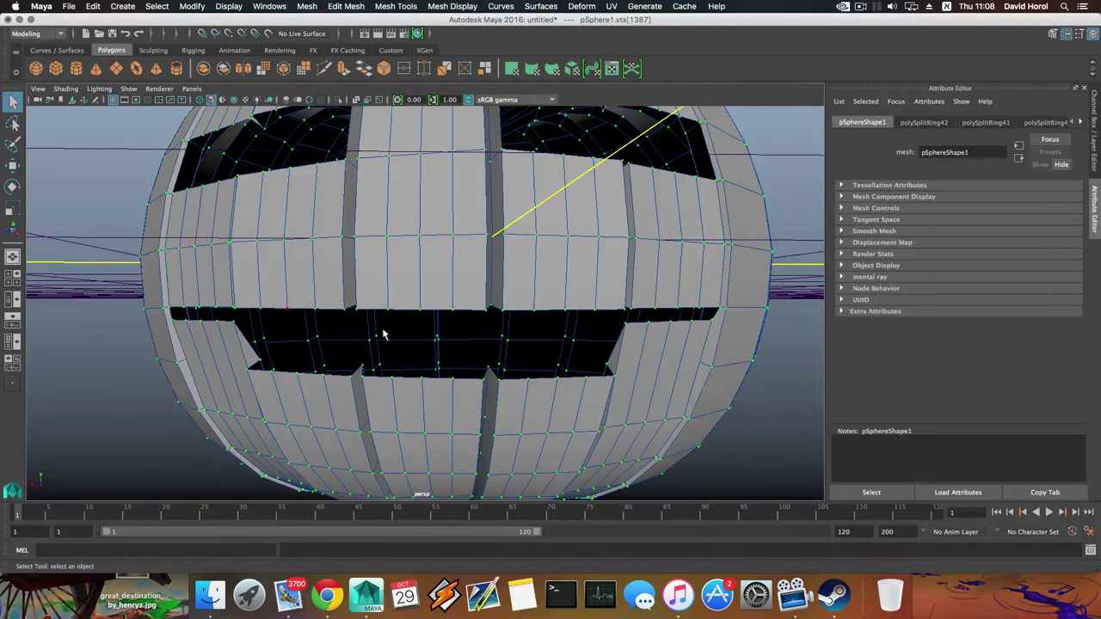
{"action": "left_click", "coordinate": [593, 311], "text": "shift"}
{"action": "key", "text": "w"}
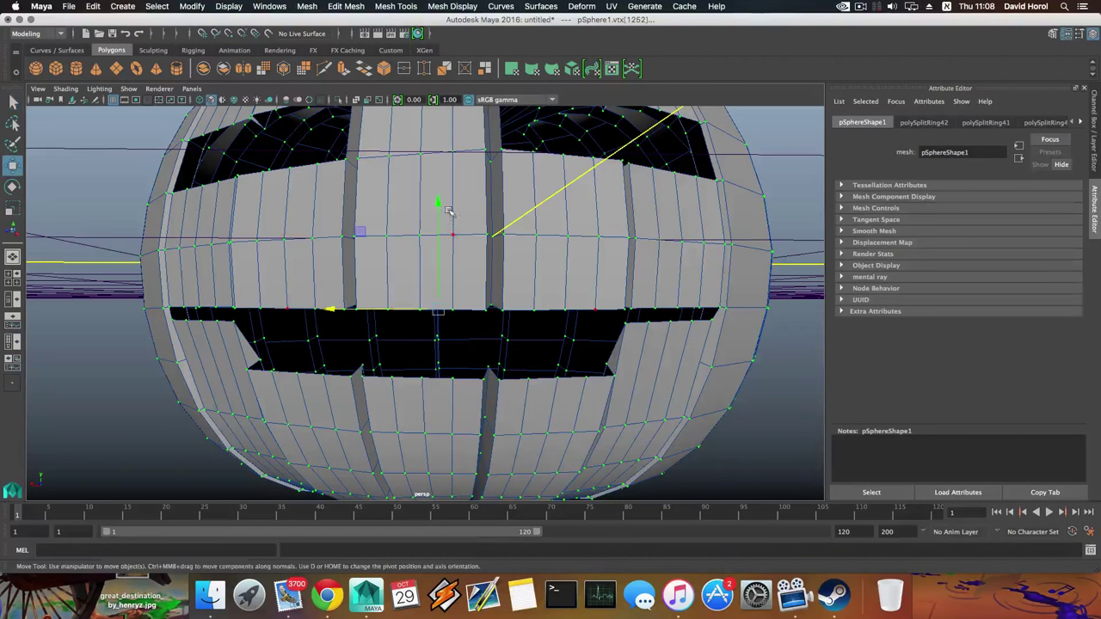
{"action": "left_click_drag", "start_coordinate": [438, 203], "coordinate": [438, 237]}
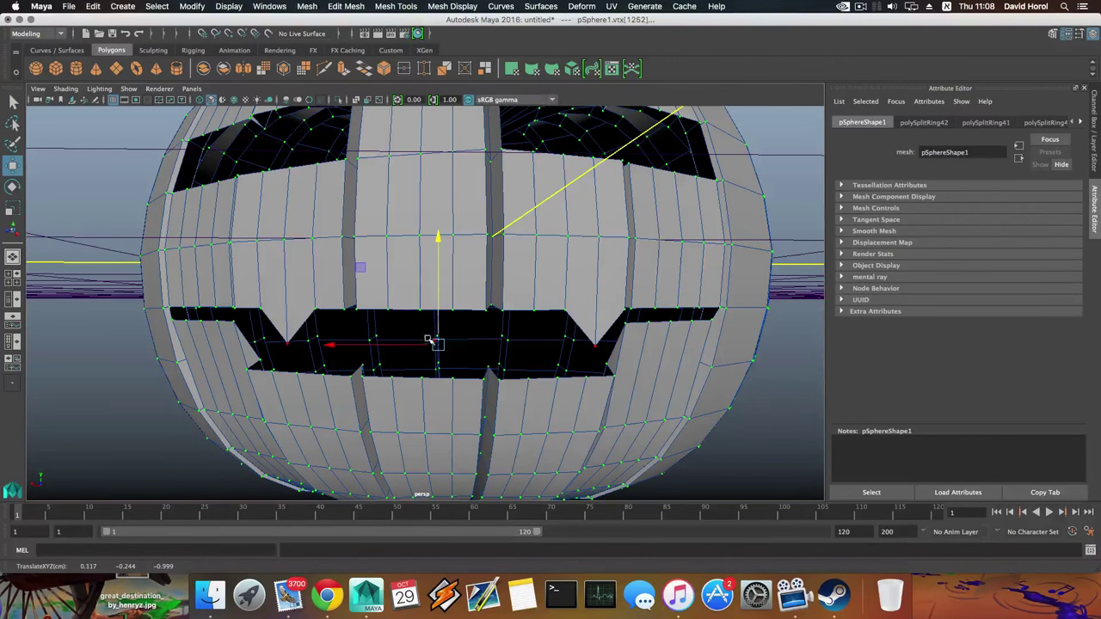
Raise one vertex on each side of the mouth's lower edge, just inside the outer fangs, to form two pointed lower teeth
{"action": "left_click", "coordinate": [557, 378]}
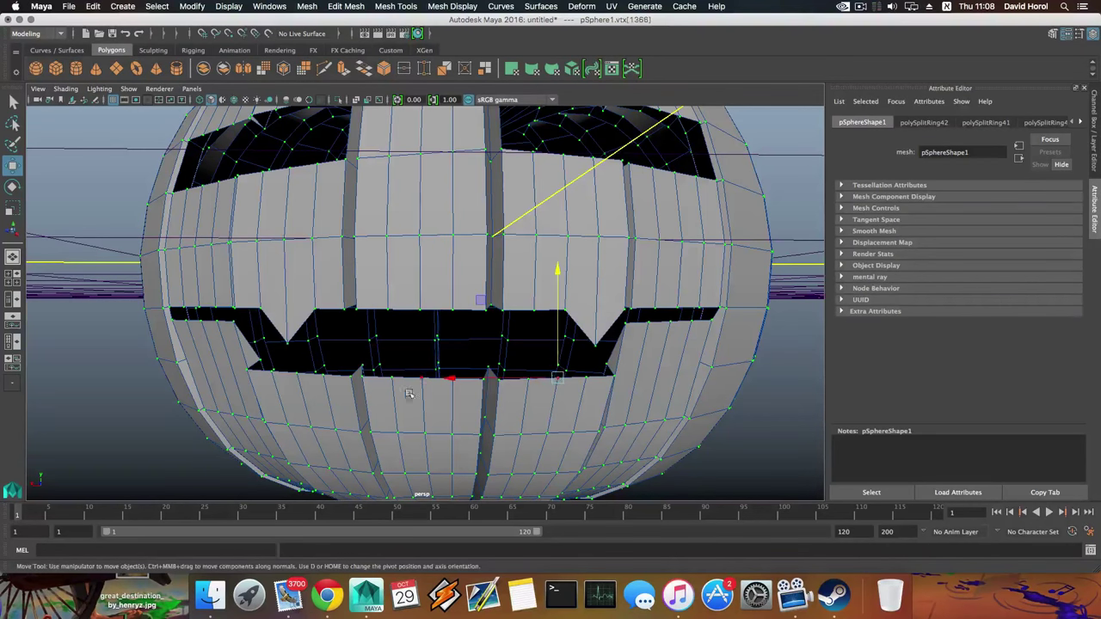
{"action": "left_click", "coordinate": [320, 375], "text": "shift"}
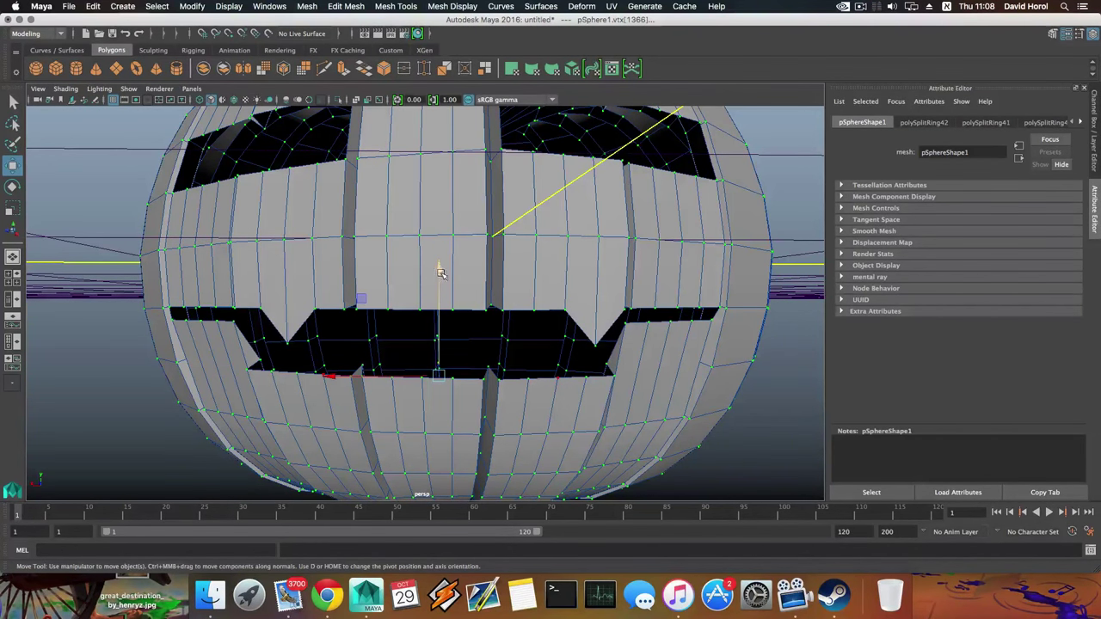
{"action": "left_click_drag", "start_coordinate": [439, 268], "coordinate": [437, 231]}
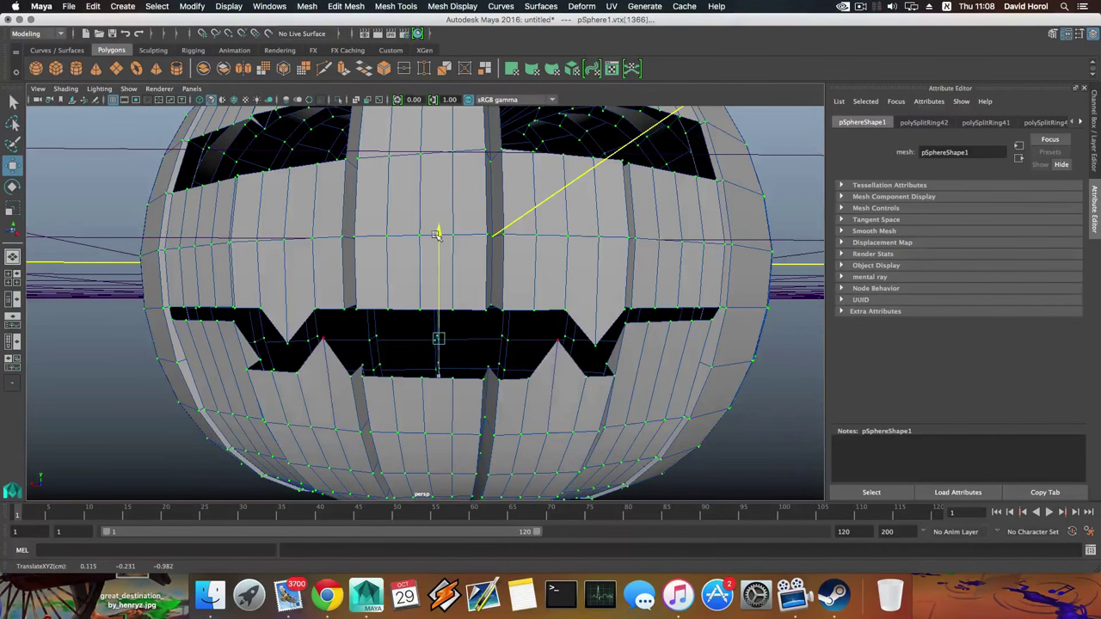
Pull down the upper-edge mouth vertices beside the grooves flanking the centre rib to form two more upper fangs
{"action": "left_click", "coordinate": [503, 309]}
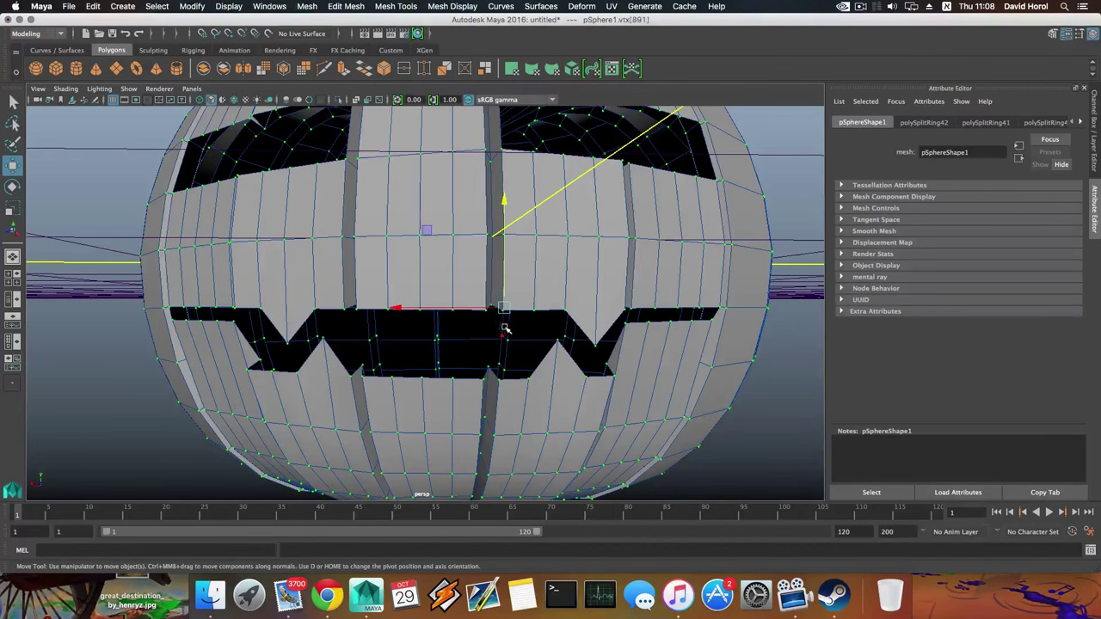
{"action": "left_click", "coordinate": [347, 309], "text": "shift"}
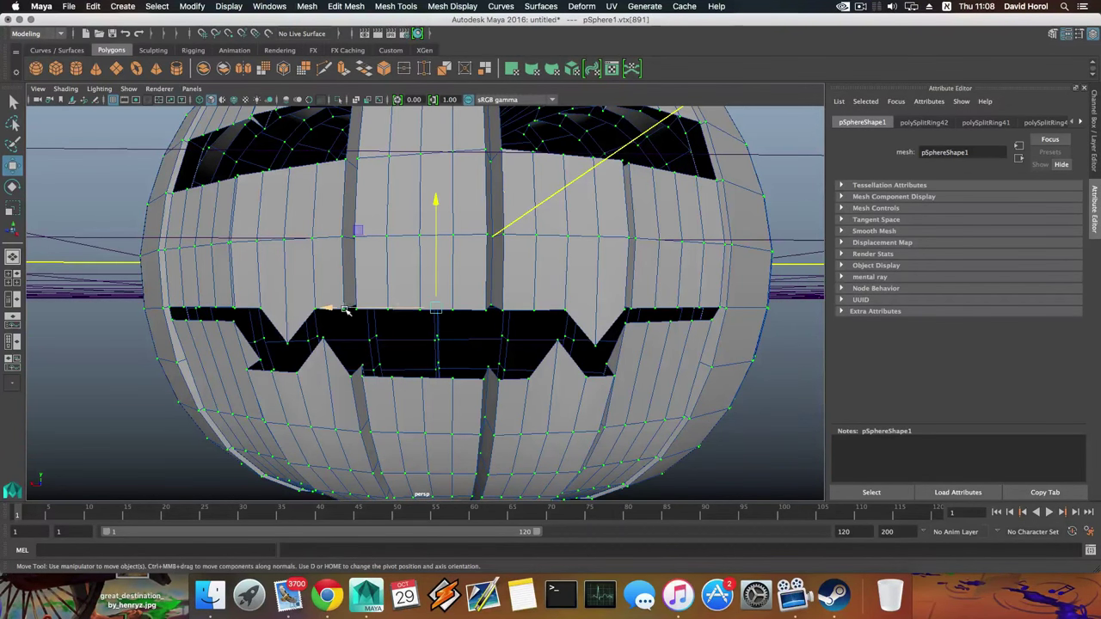
{"action": "key", "text": "z"}
{"action": "key", "text": "q"}
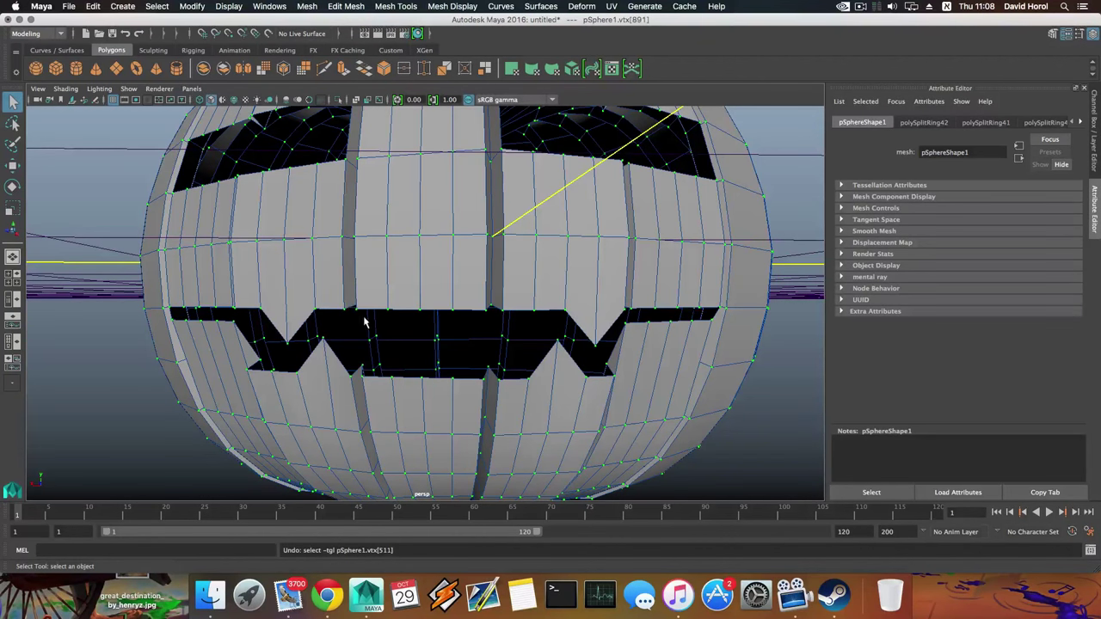
{"action": "left_click", "coordinate": [503, 309], "text": "shift"}
{"action": "key", "text": "w"}
{"action": "left_click_drag", "start_coordinate": [425, 206], "coordinate": [425, 242]}
{"action": "left_click", "coordinate": [428, 245]}
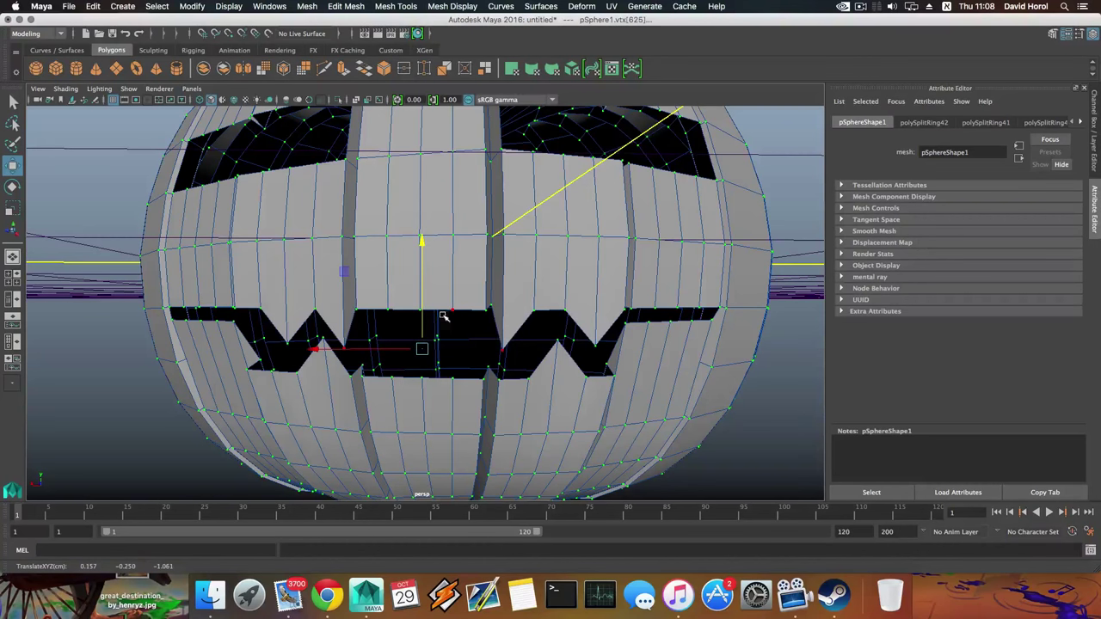
Raise the two end vertices and the middle vertex of the centre rib's lower mouth edge to form three pointed teeth
{"action": "left_click", "coordinate": [439, 368]}
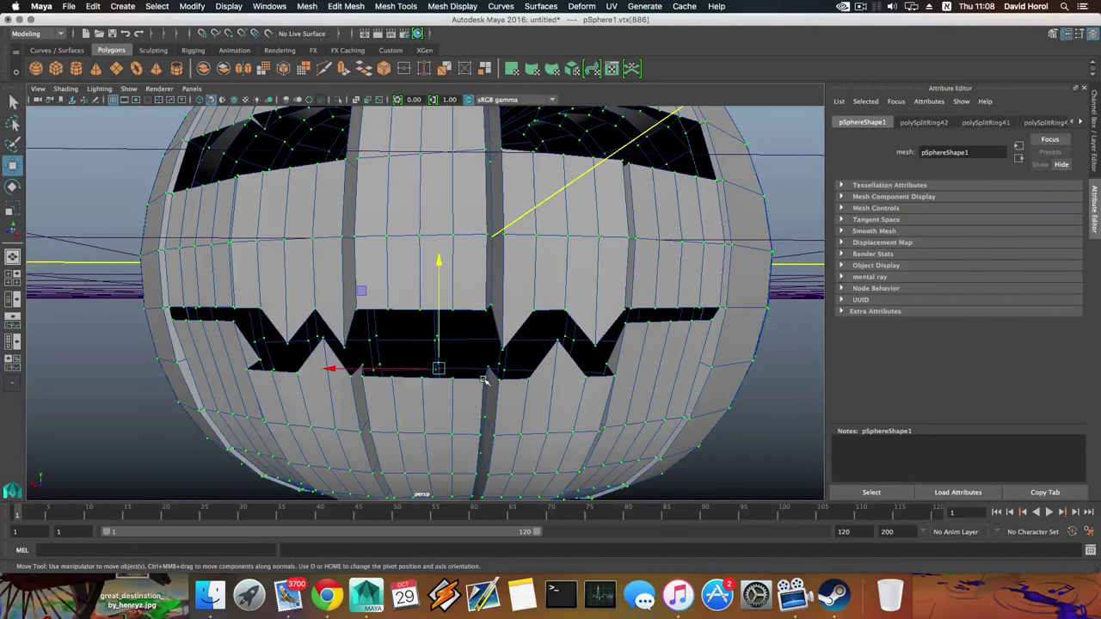
{"action": "left_click", "coordinate": [484, 381]}
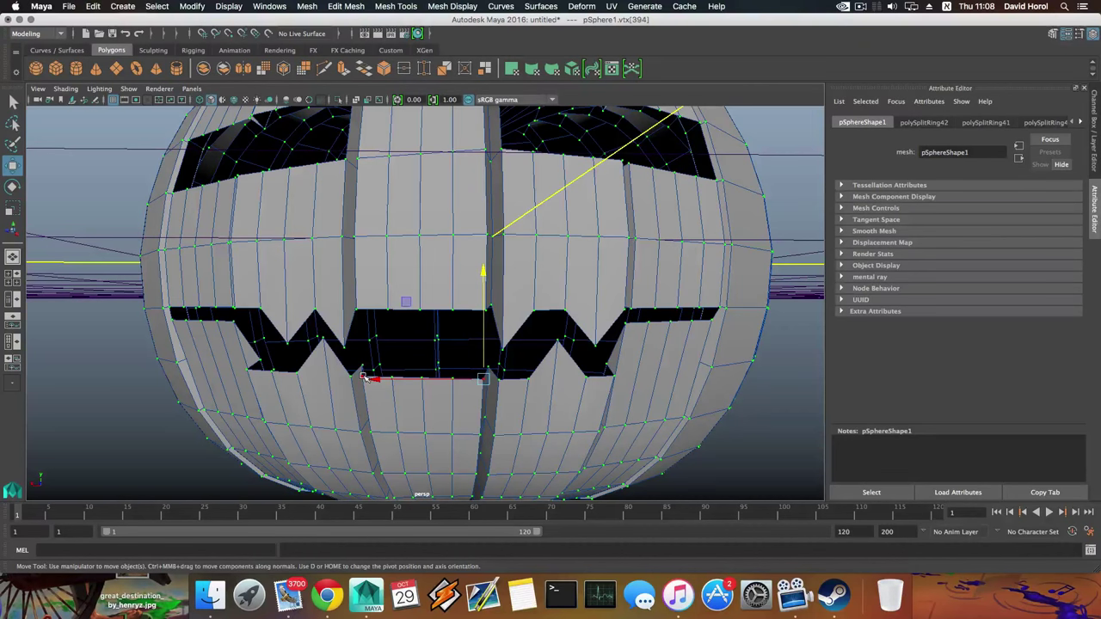
{"action": "left_click", "coordinate": [364, 377], "text": "shift"}
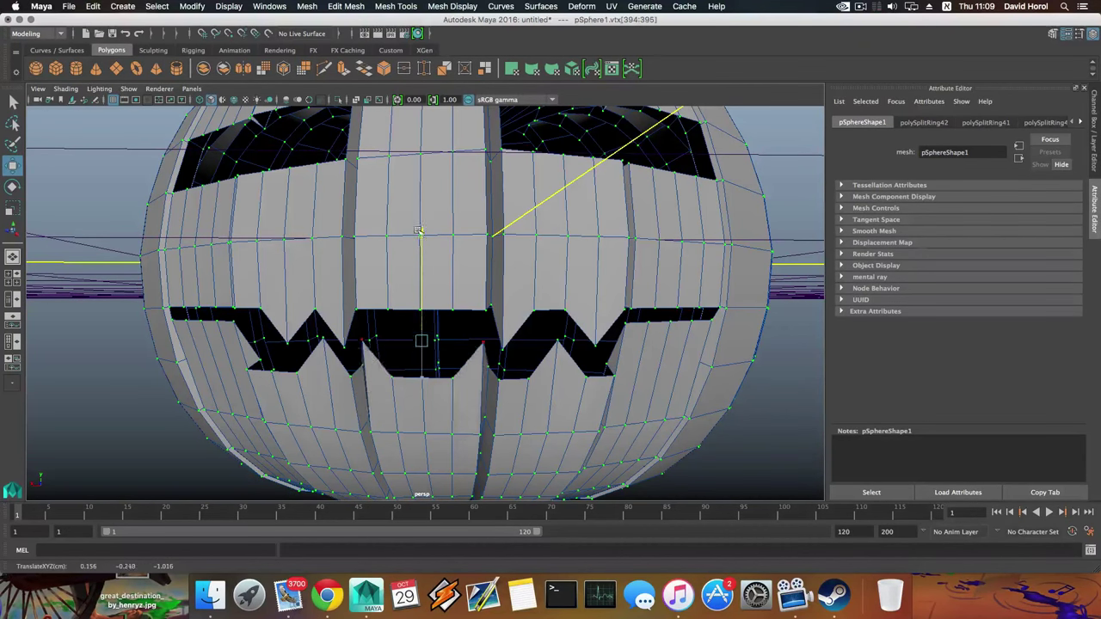
{"action": "left_click_drag", "start_coordinate": [418, 221], "coordinate": [430, 363], "text": "alt"}
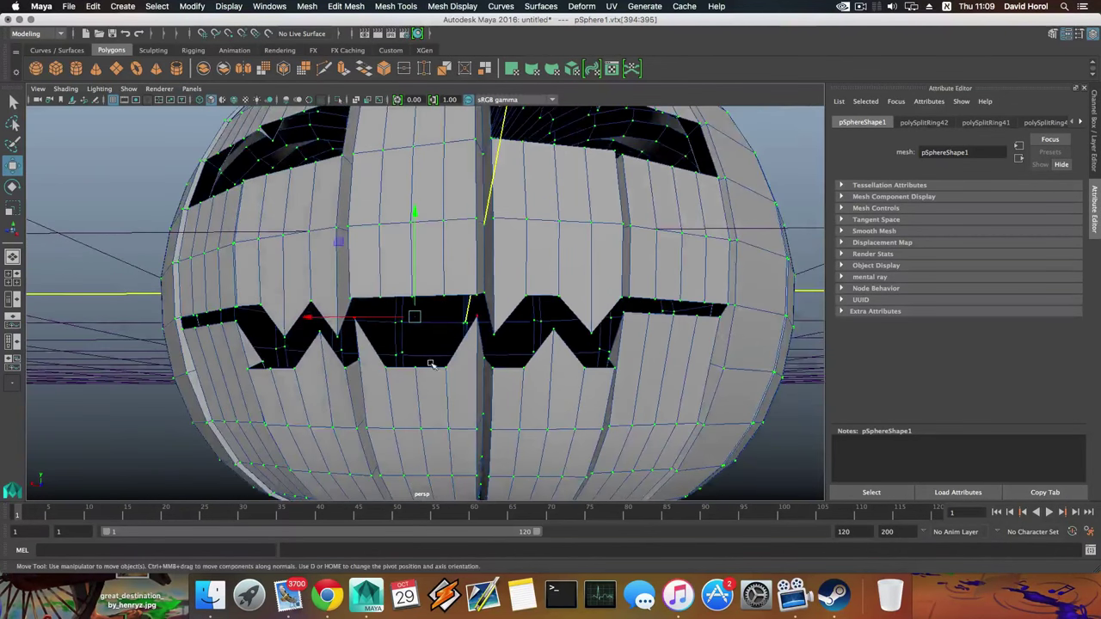
{"action": "left_click", "coordinate": [415, 368]}
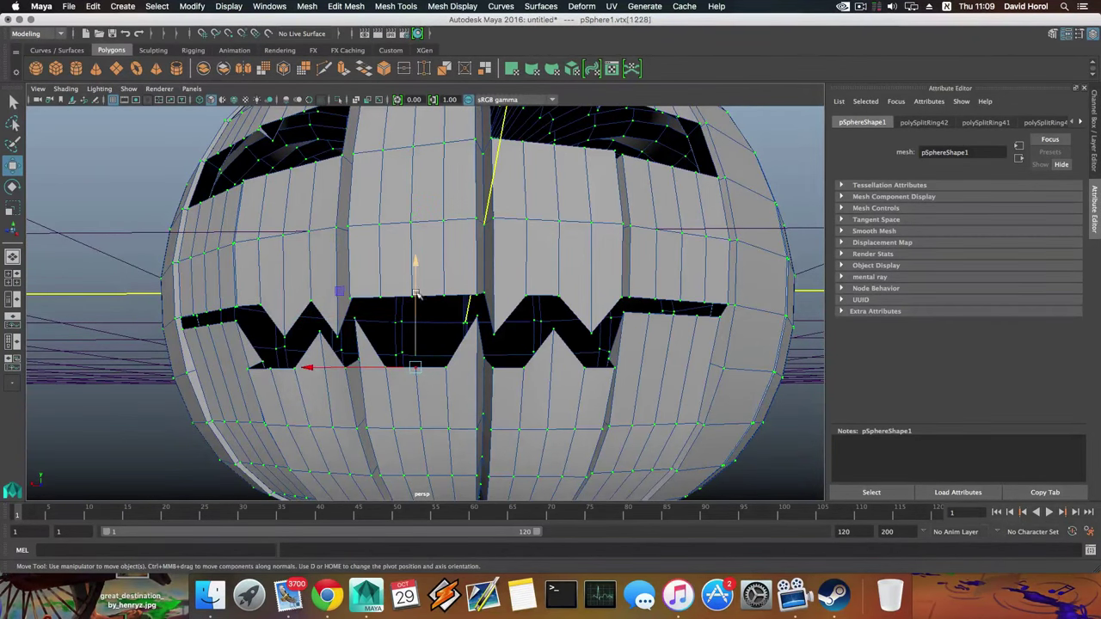
{"action": "left_click_drag", "start_coordinate": [416, 272], "coordinate": [416, 227]}
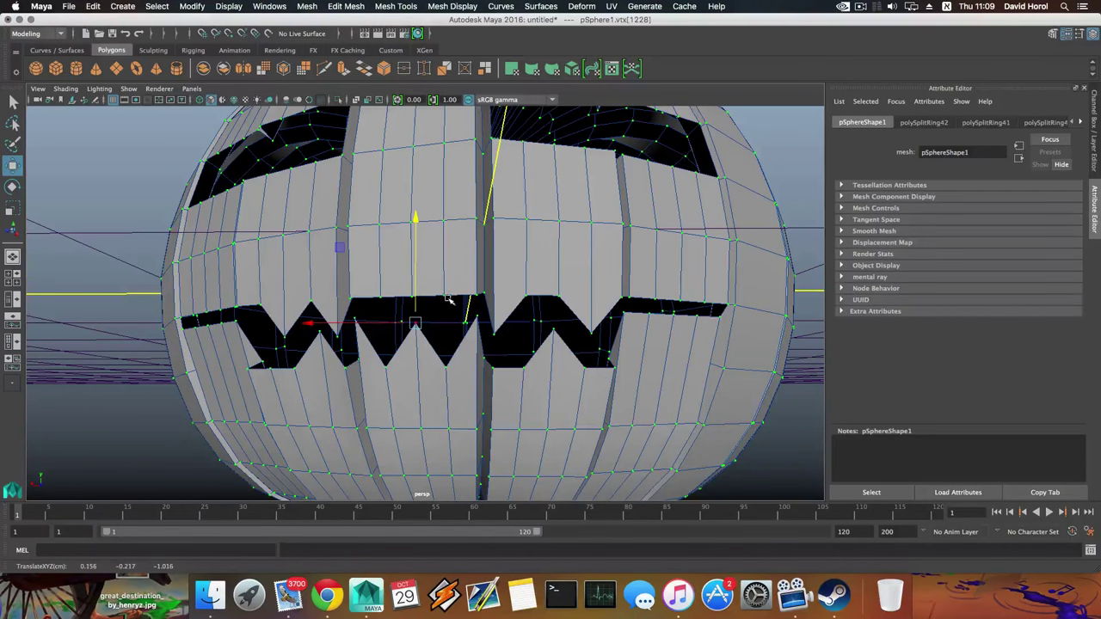
Pull down the two upper-edge vertices beside the centre rib's middle vertex to form two small upper teeth
{"action": "left_click", "coordinate": [445, 296]}
{"action": "key", "text": "q"}
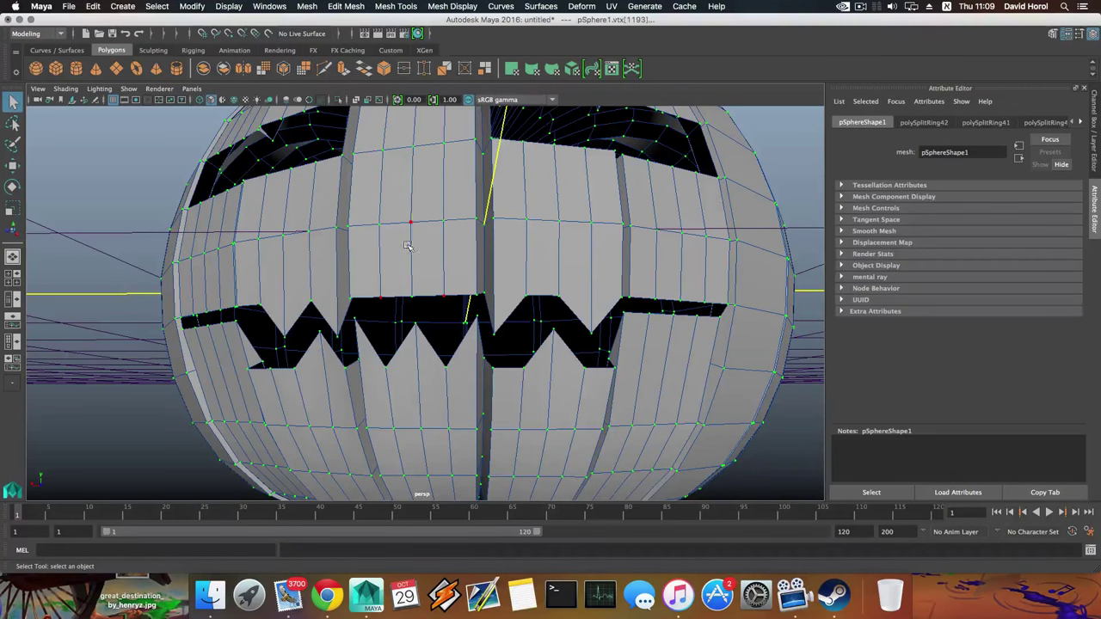
{"action": "key", "text": "w"}
{"action": "left_click_drag", "start_coordinate": [412, 191], "coordinate": [411, 222]}
{"action": "right_click_drag", "start_coordinate": [524, 285], "coordinate": [491, 295], "text": "alt"}
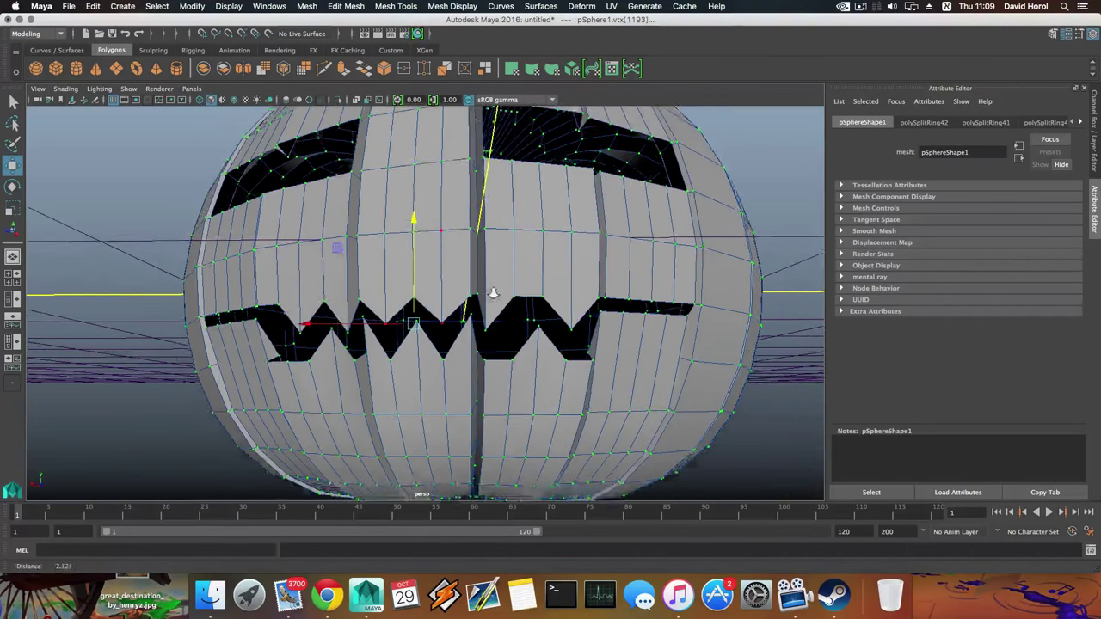
Raise the outermost lower-edge vertices of the two ribs flanking the centre rib, where they meet the mouth corners
{"action": "left_click_drag", "start_coordinate": [491, 295], "coordinate": [361, 316], "text": "alt"}
{"action": "right_click_drag", "start_coordinate": [404, 362], "coordinate": [526, 405], "text": "alt"}
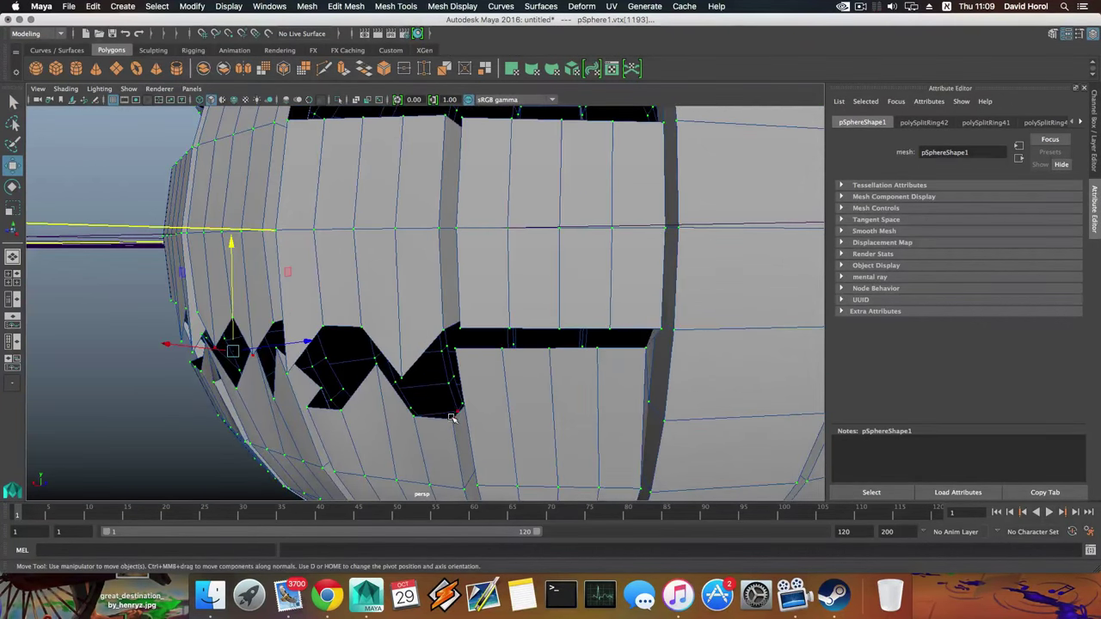
{"action": "left_click", "coordinate": [450, 422]}
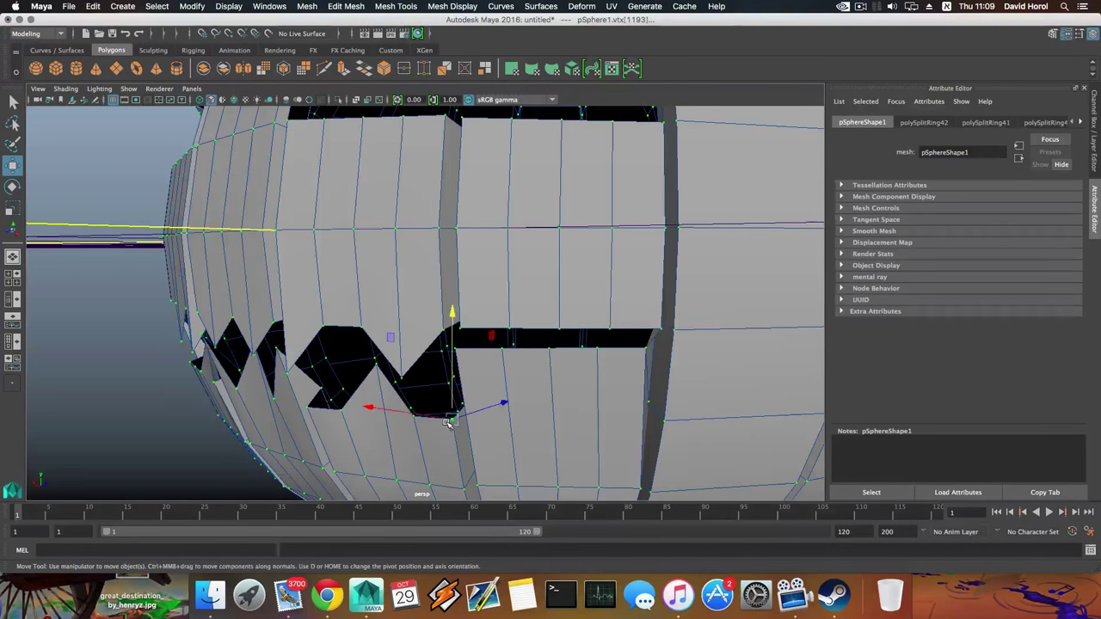
{"action": "left_click_drag", "start_coordinate": [450, 423], "coordinate": [337, 394], "text": "alt"}
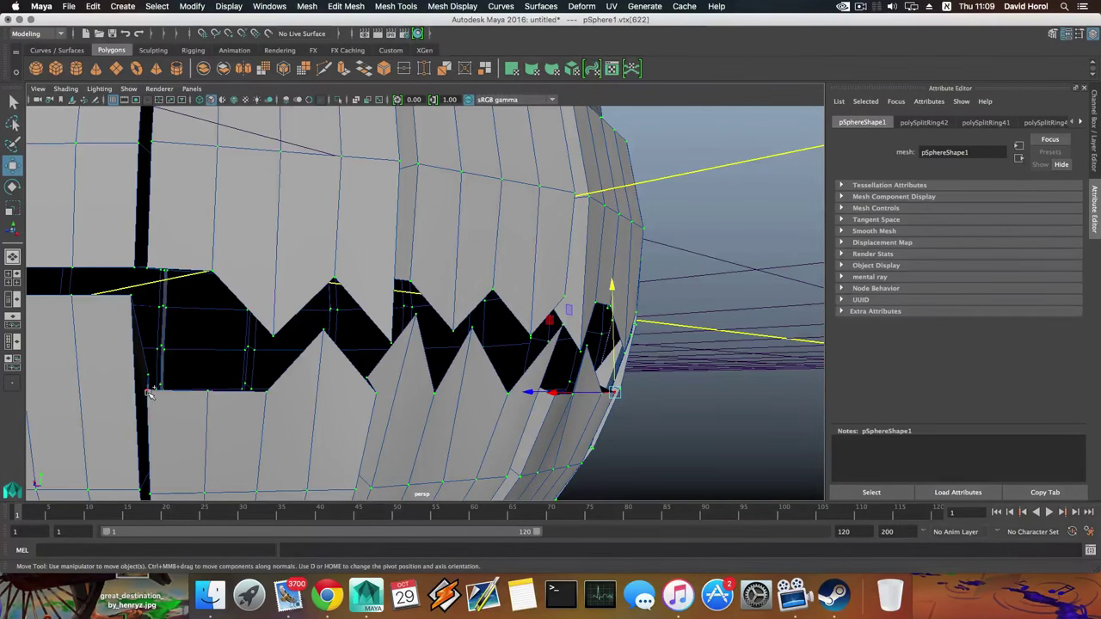
{"action": "left_click", "coordinate": [148, 393], "text": "shift"}
{"action": "left_click_drag", "start_coordinate": [429, 287], "coordinate": [428, 224]}
Raise the two end vertices and the middle vertex of the right mouth corner's upper edge to make it zigzag
{"action": "left_click_drag", "start_coordinate": [541, 314], "coordinate": [361, 320], "text": "alt"}
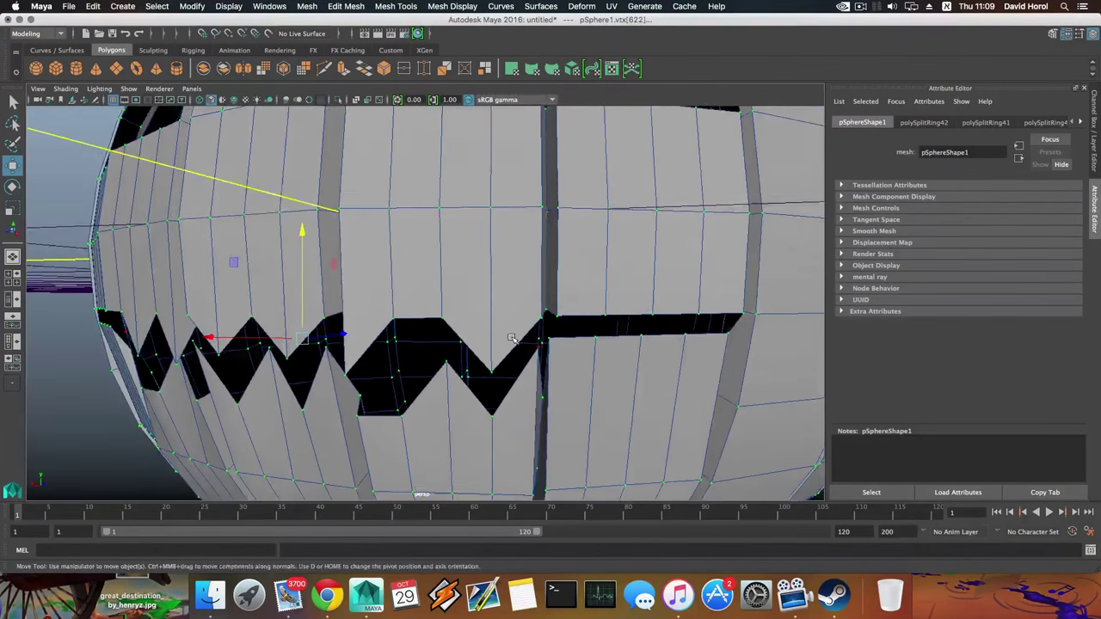
{"action": "scroll", "coordinate": [462, 346], "scroll_direction": "down", "scroll_amount": 2}
{"action": "middle_click_drag", "start_coordinate": [525, 365], "coordinate": [349, 358], "text": "alt"}
{"action": "scroll", "coordinate": [349, 359], "scroll_direction": "up", "scroll_amount": 3}
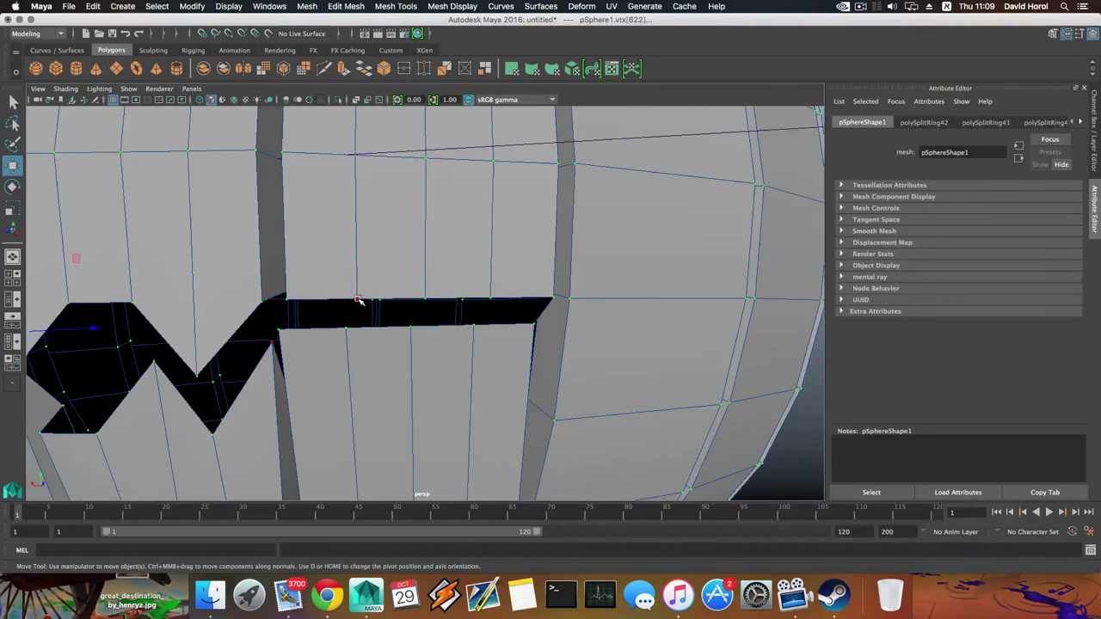
{"action": "left_click", "coordinate": [357, 299]}
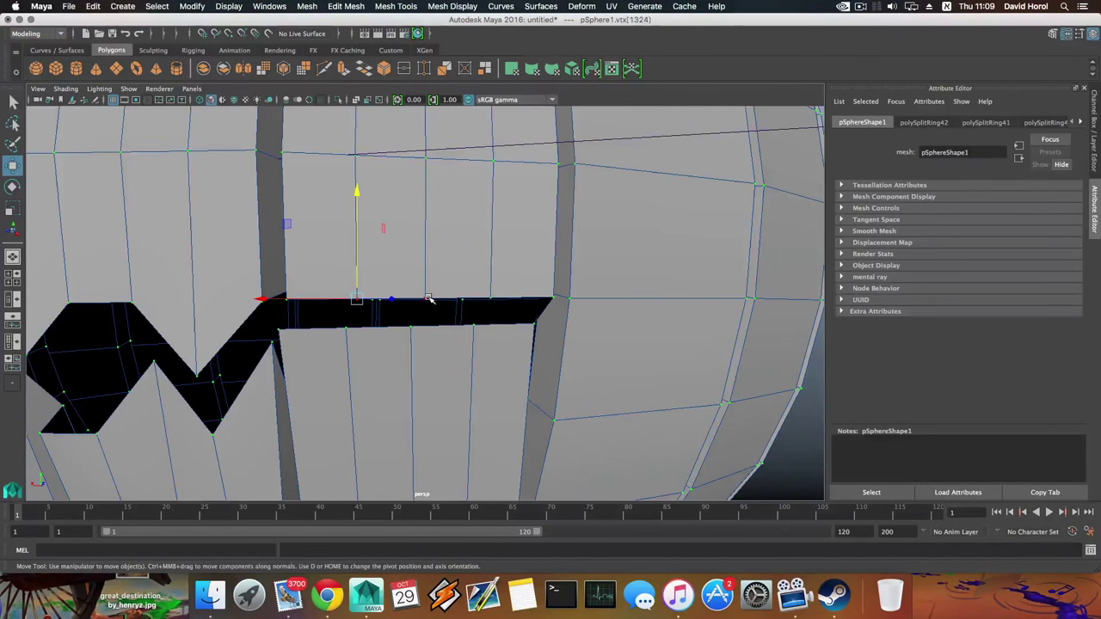
{"action": "left_click", "coordinate": [553, 298]}
{"action": "left_click_drag", "start_coordinate": [516, 306], "coordinate": [402, 299], "text": "alt"}
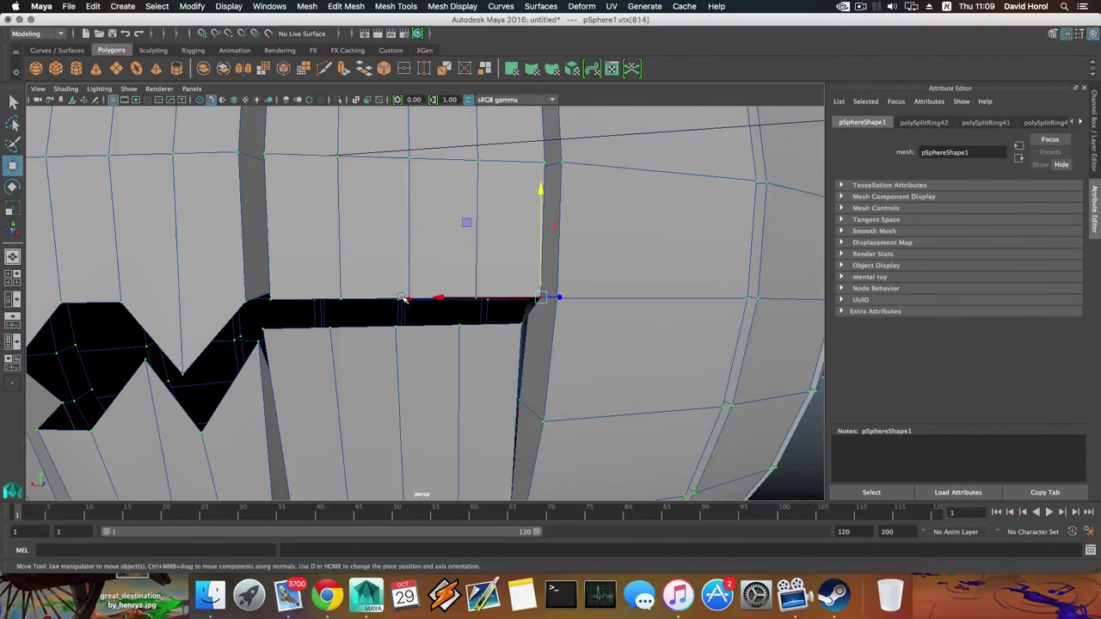
{"action": "left_click", "coordinate": [410, 298], "text": "shift"}
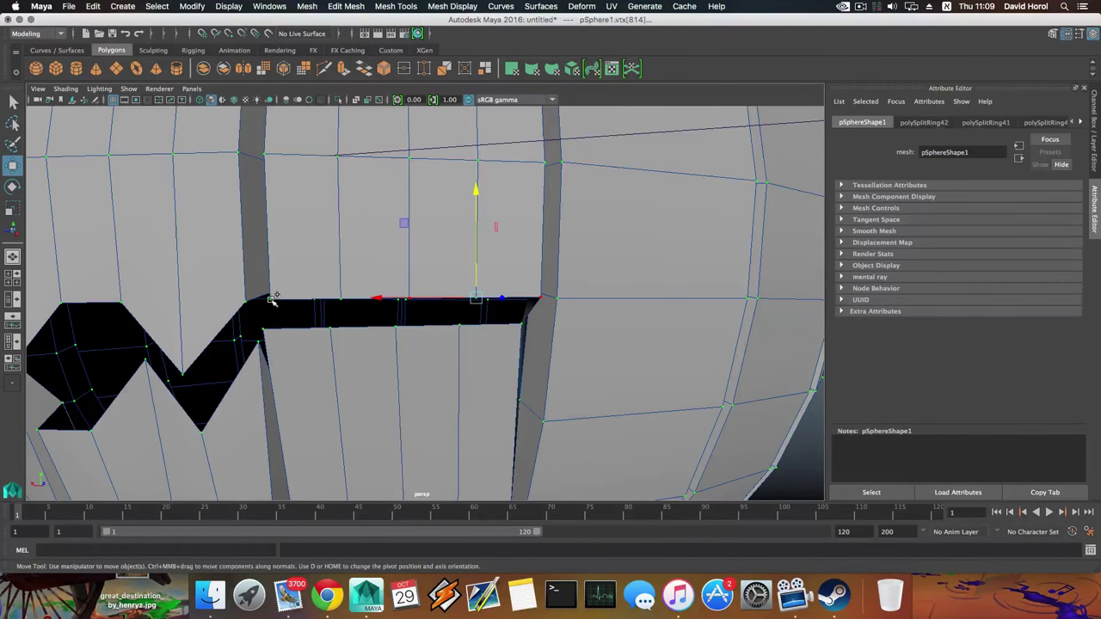
{"action": "left_click_drag", "start_coordinate": [277, 294], "coordinate": [313, 322], "text": "alt"}
{"action": "left_click", "coordinate": [316, 291], "text": "shift"}
{"action": "left_click_drag", "start_coordinate": [294, 392], "coordinate": [304, 405], "text": "alt"}
{"action": "left_click_drag", "start_coordinate": [490, 420], "coordinate": [343, 358], "text": "alt"}
{"action": "left_click_drag", "start_coordinate": [271, 269], "coordinate": [277, 300], "text": "alt"}
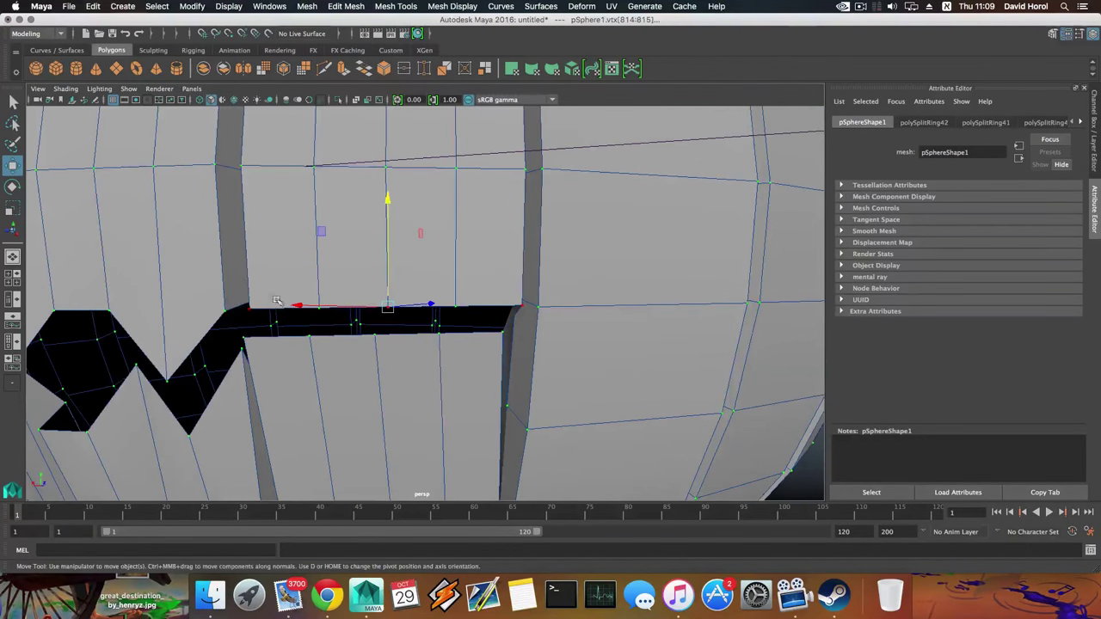
{"action": "left_click_drag", "start_coordinate": [387, 217], "coordinate": [387, 161]}
Raise the two end vertices and the middle vertex of the right mouth corner's lower edge to follow the zigzag above
{"action": "left_click", "coordinate": [373, 334]}
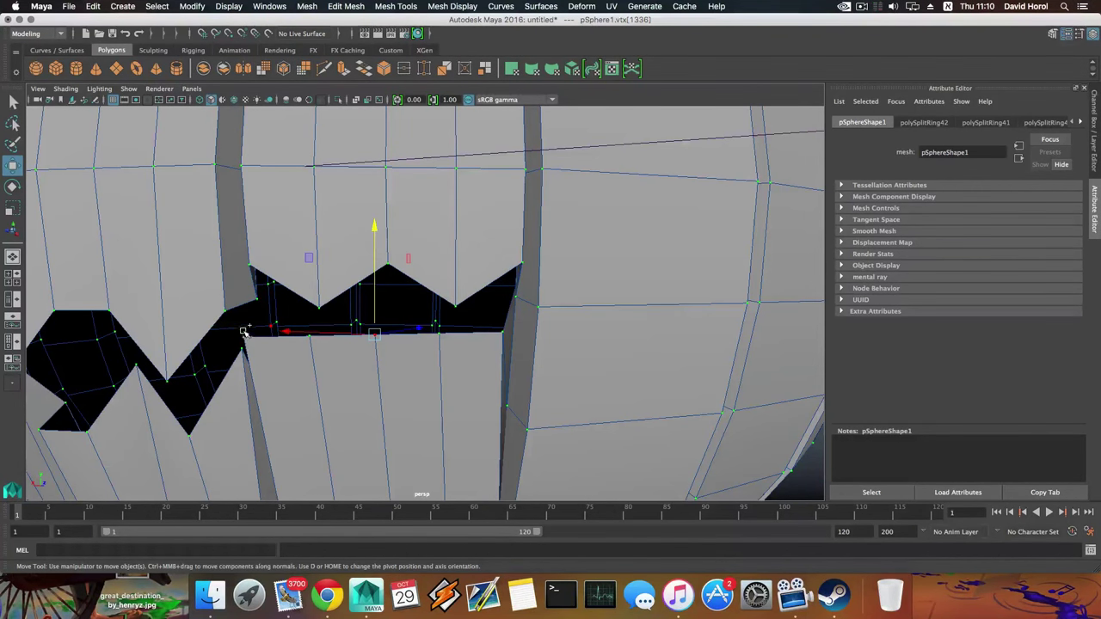
{"action": "key", "text": "q"}
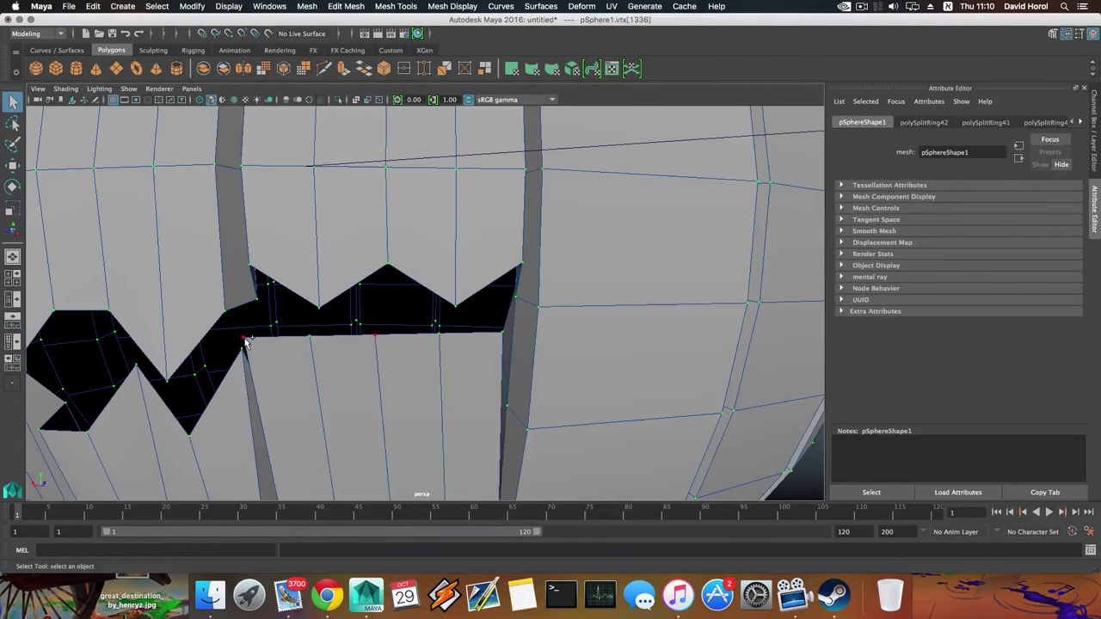
{"action": "left_click", "coordinate": [247, 340]}
{"action": "left_click", "coordinate": [502, 332], "text": "shift"}
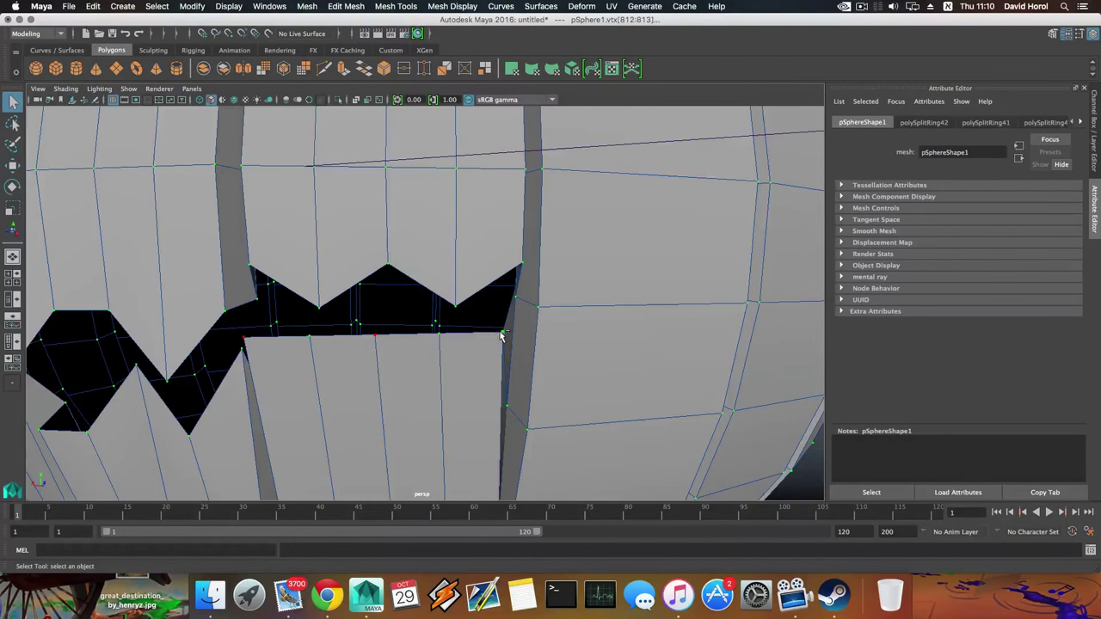
{"action": "key", "text": "w"}
{"action": "left_click_drag", "start_coordinate": [376, 229], "coordinate": [375, 188]}
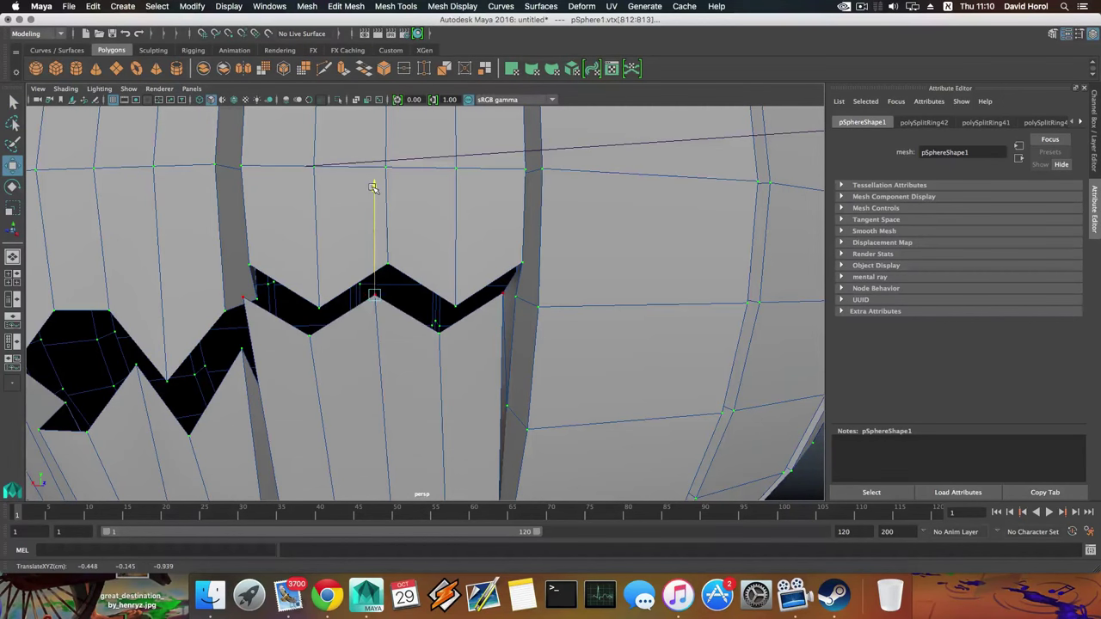
{"action": "scroll", "coordinate": [414, 304], "scroll_direction": "down", "scroll_amount": 3}
{"action": "left_click_drag", "start_coordinate": [414, 303], "coordinate": [409, 226], "text": "alt"}
{"action": "left_click_drag", "start_coordinate": [459, 167], "coordinate": [458, 172]}
{"action": "left_click_drag", "start_coordinate": [400, 300], "coordinate": [394, 320], "text": "alt"}
{"action": "scroll", "coordinate": [395, 320], "scroll_direction": "up", "scroll_amount": 5}
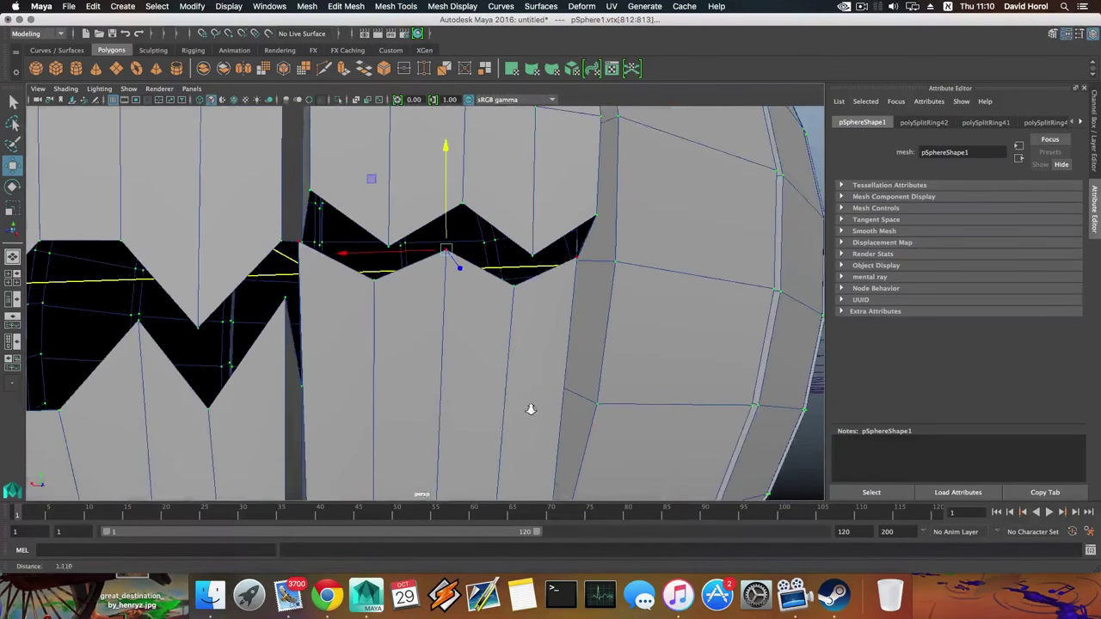
Raise the two end vertices and the middle vertex of the left mouth corner's upper edge to make it zigzag
{"action": "left_click", "coordinate": [353, 381]}
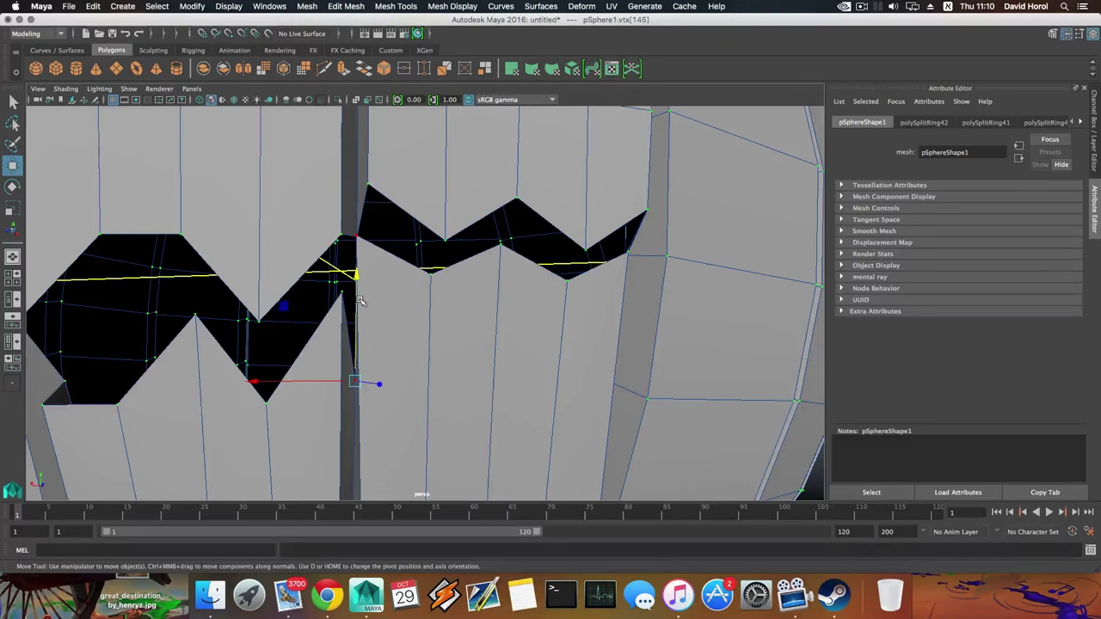
{"action": "left_click_drag", "start_coordinate": [355, 277], "coordinate": [423, 317], "text": "alt"}
{"action": "right_click_drag", "start_coordinate": [491, 325], "coordinate": [320, 340], "text": "alt"}
{"action": "left_click_drag", "start_coordinate": [301, 344], "coordinate": [391, 354], "text": "alt"}
{"action": "scroll", "coordinate": [346, 357], "scroll_direction": "up", "scroll_amount": 4}
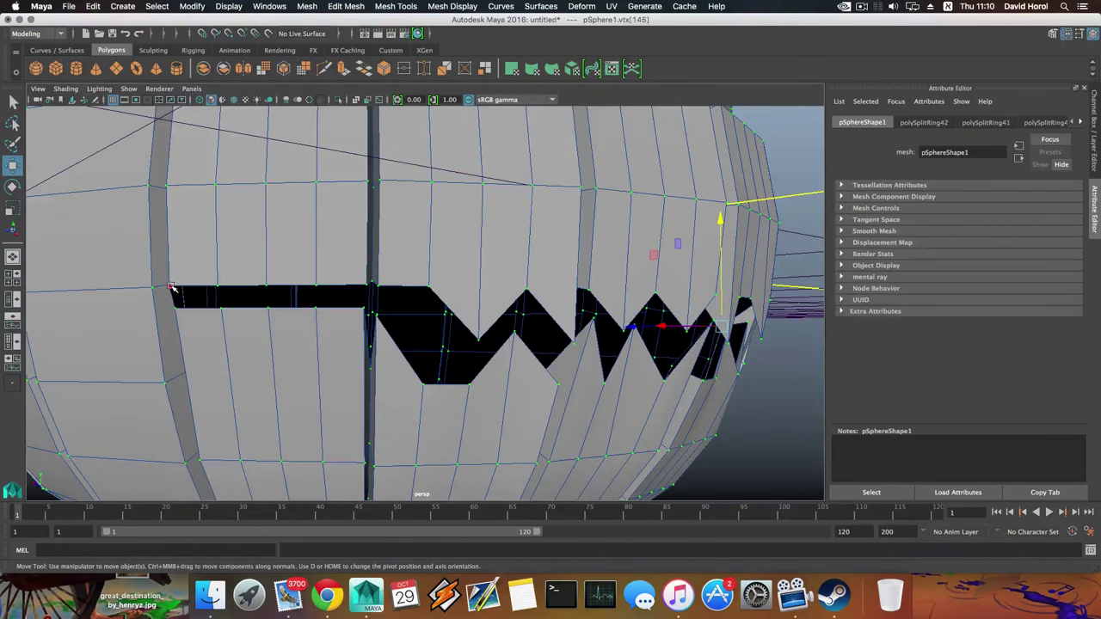
{"action": "left_click", "coordinate": [171, 287]}
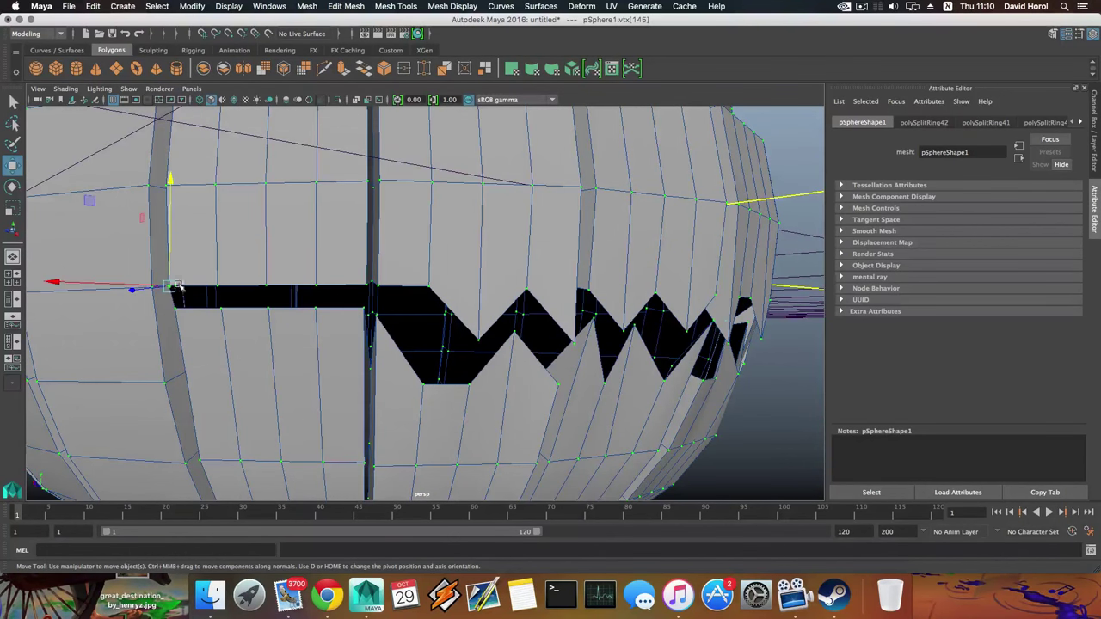
{"action": "left_click", "coordinate": [266, 285]}
{"action": "key", "text": "super+z"}
{"action": "left_click", "coordinate": [268, 287], "text": "shift"}
{"action": "left_click", "coordinate": [368, 282], "text": "shift"}
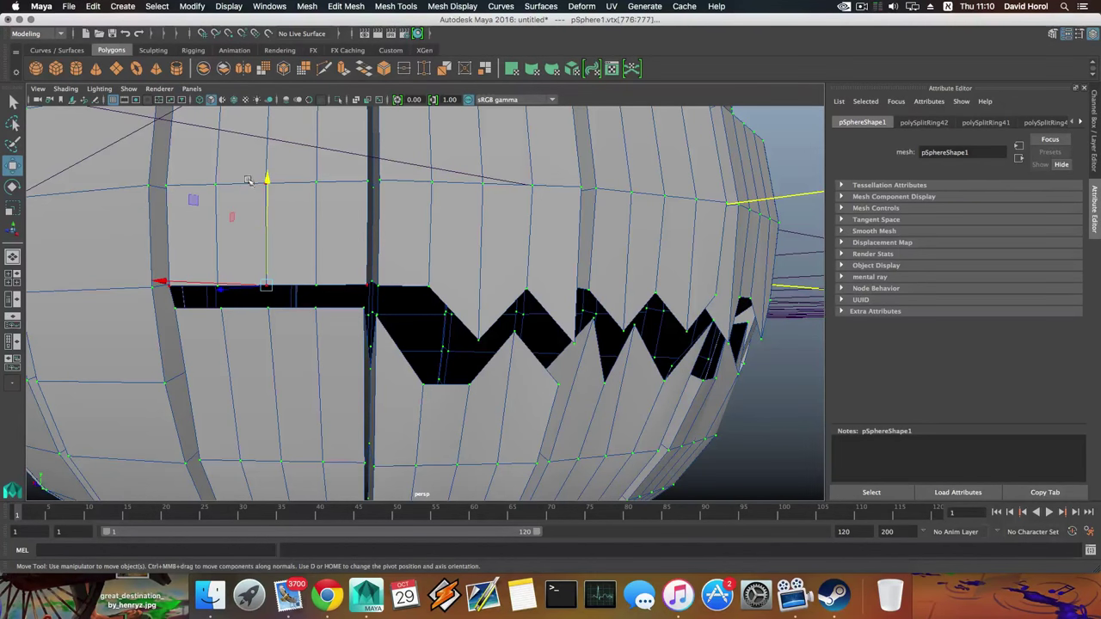
{"action": "left_click_drag", "start_coordinate": [266, 180], "coordinate": [247, 233]}
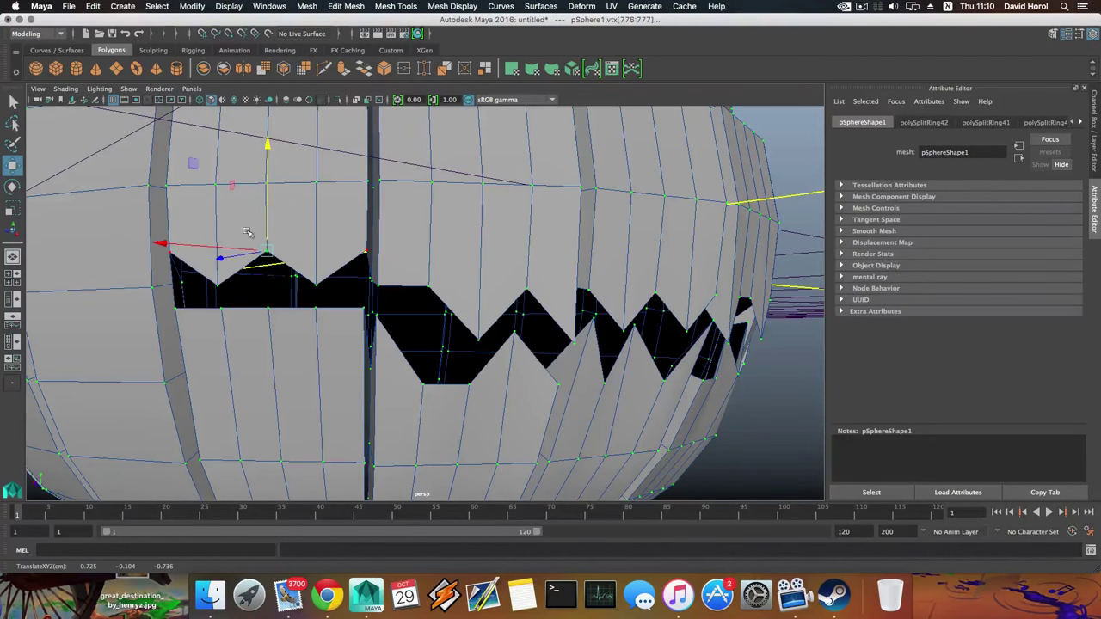
Raise the two end vertices and the middle vertex of the left mouth corner's lower edge to follow the zigzag above
{"action": "left_click", "coordinate": [176, 304]}
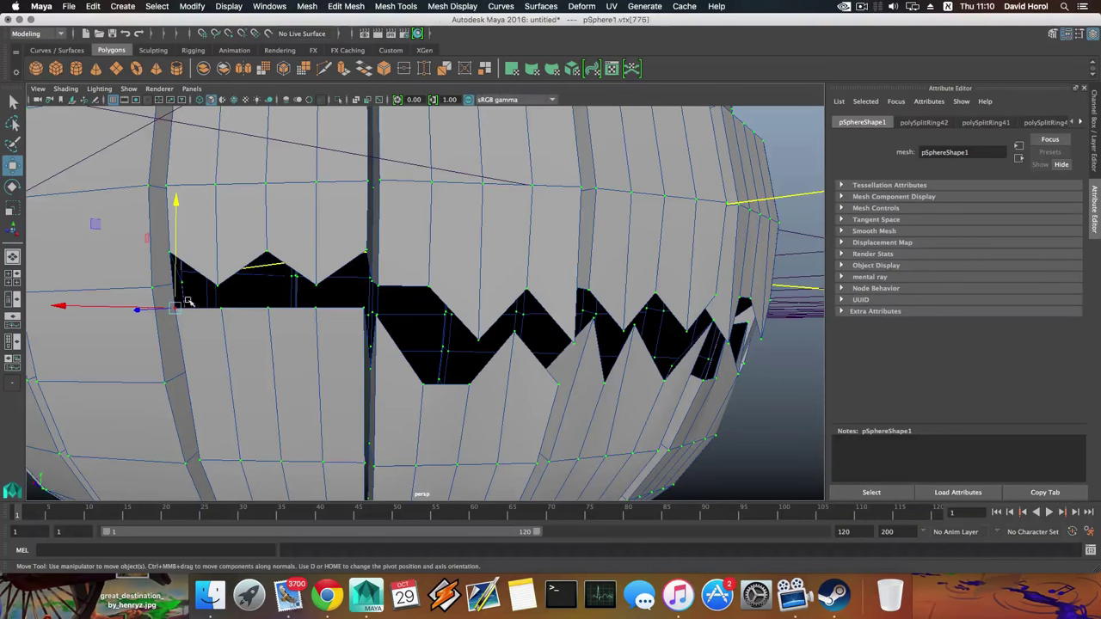
{"action": "left_click", "coordinate": [269, 310], "text": "shift"}
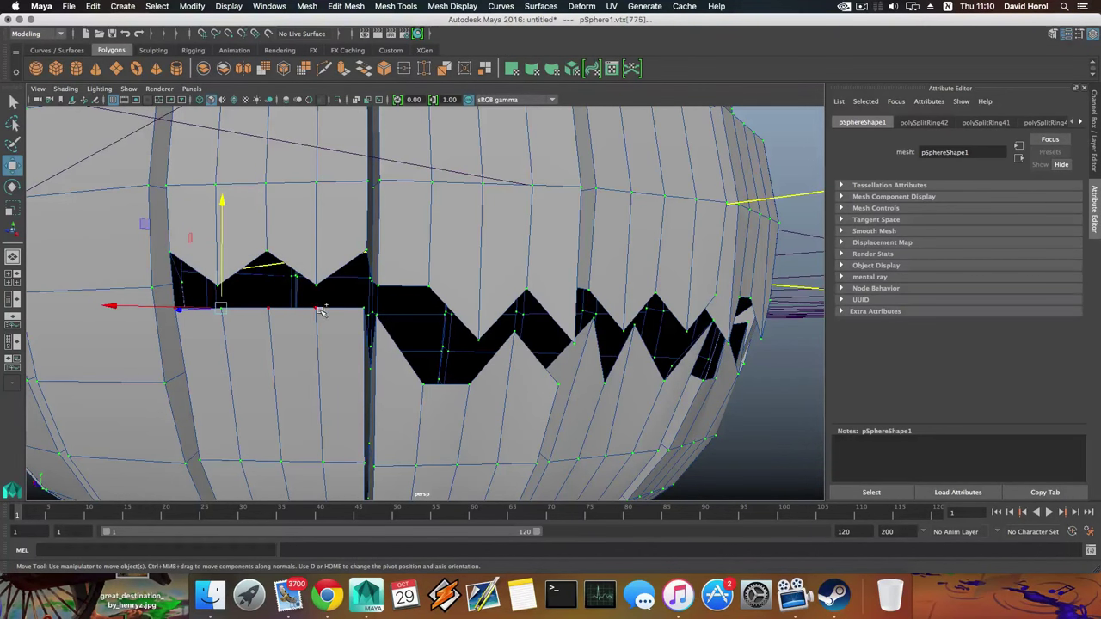
{"action": "left_click", "coordinate": [363, 308], "text": "shift"}
{"action": "left_click_drag", "start_coordinate": [270, 199], "coordinate": [271, 169]}
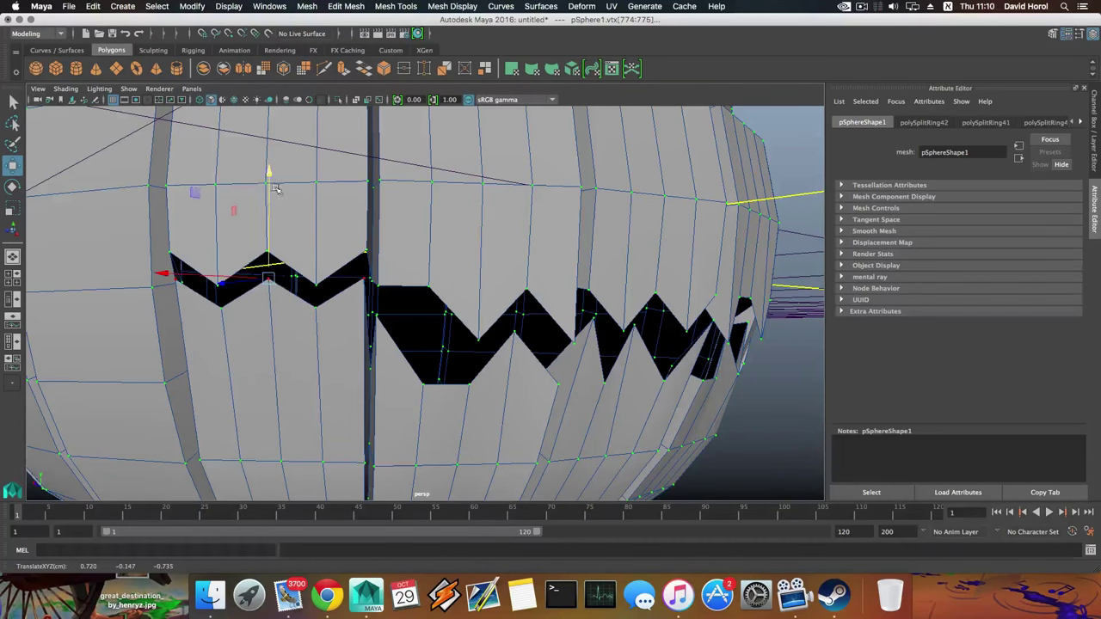
Try lowering the centre rib's three lower tooth tips together with the adjoining lower-edge vertices of the two neighbouring ribs
{"action": "left_click_drag", "start_coordinate": [531, 333], "coordinate": [482, 353], "text": "alt"}
{"action": "scroll", "coordinate": [482, 357], "scroll_direction": "down", "scroll_amount": 5}
{"action": "left_click_drag", "start_coordinate": [454, 311], "coordinate": [436, 316], "text": "alt"}
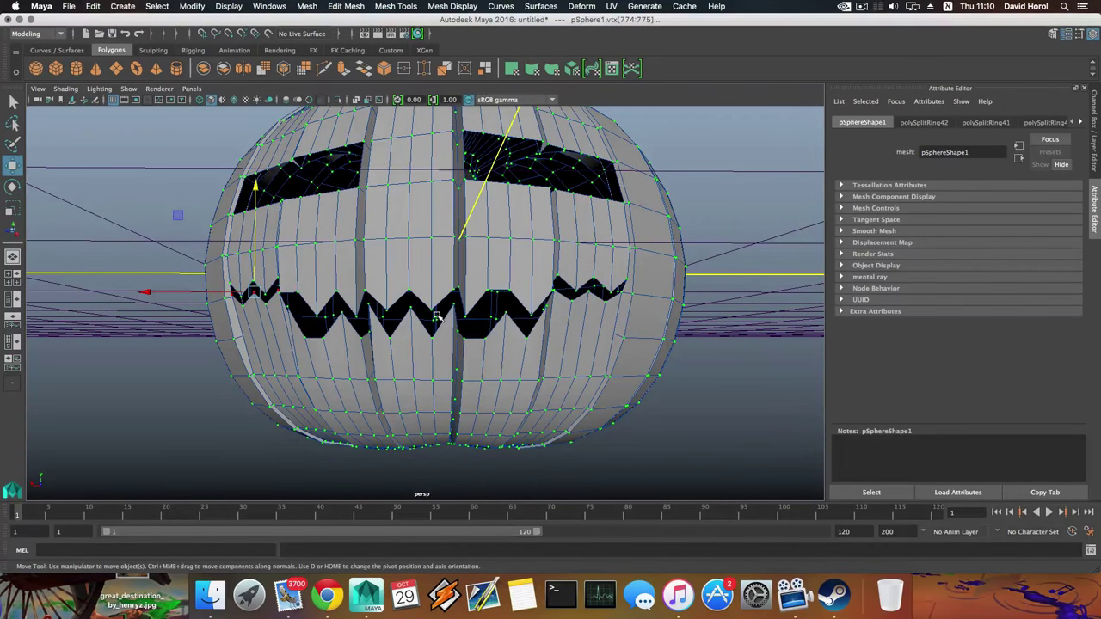
{"action": "left_click_drag", "start_coordinate": [436, 316], "coordinate": [357, 329], "text": "alt"}
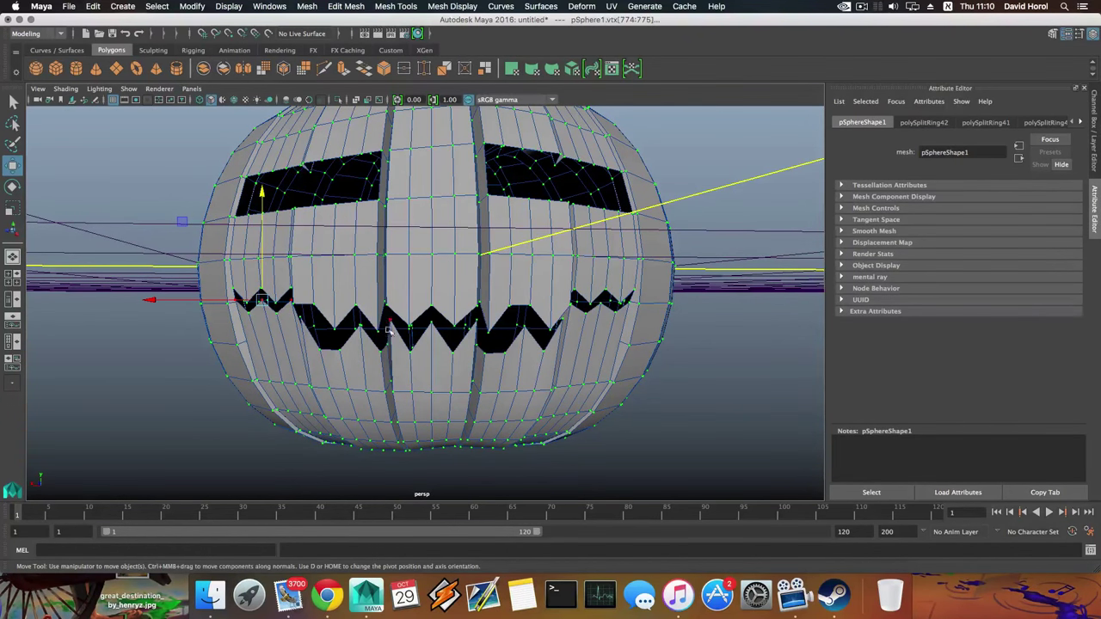
{"action": "left_click", "coordinate": [381, 352]}
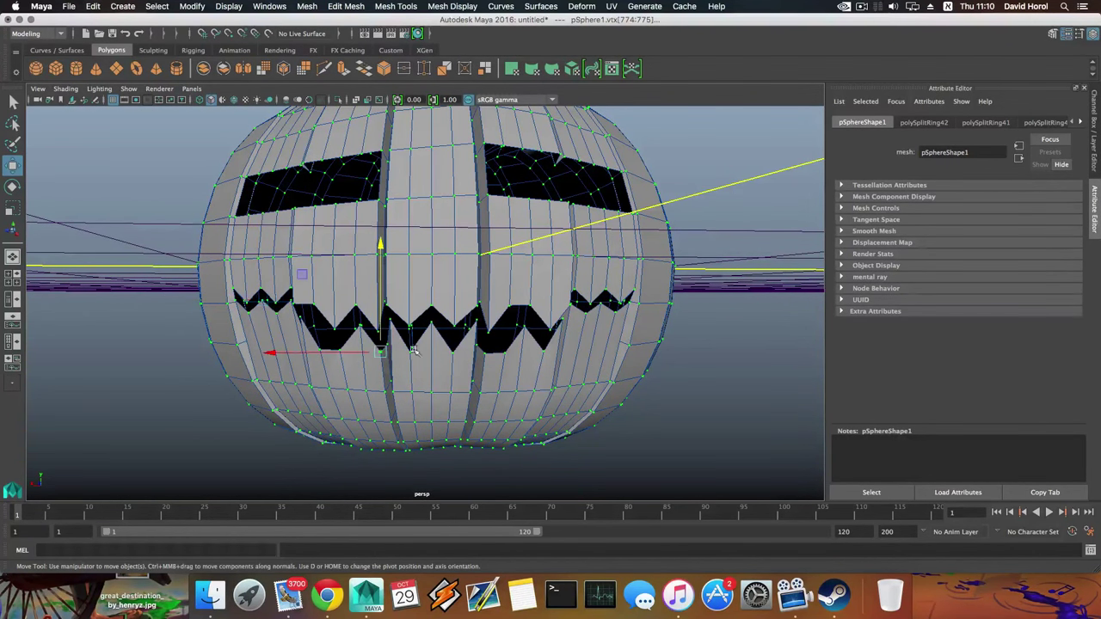
{"action": "left_click", "coordinate": [486, 354], "text": "shift"}
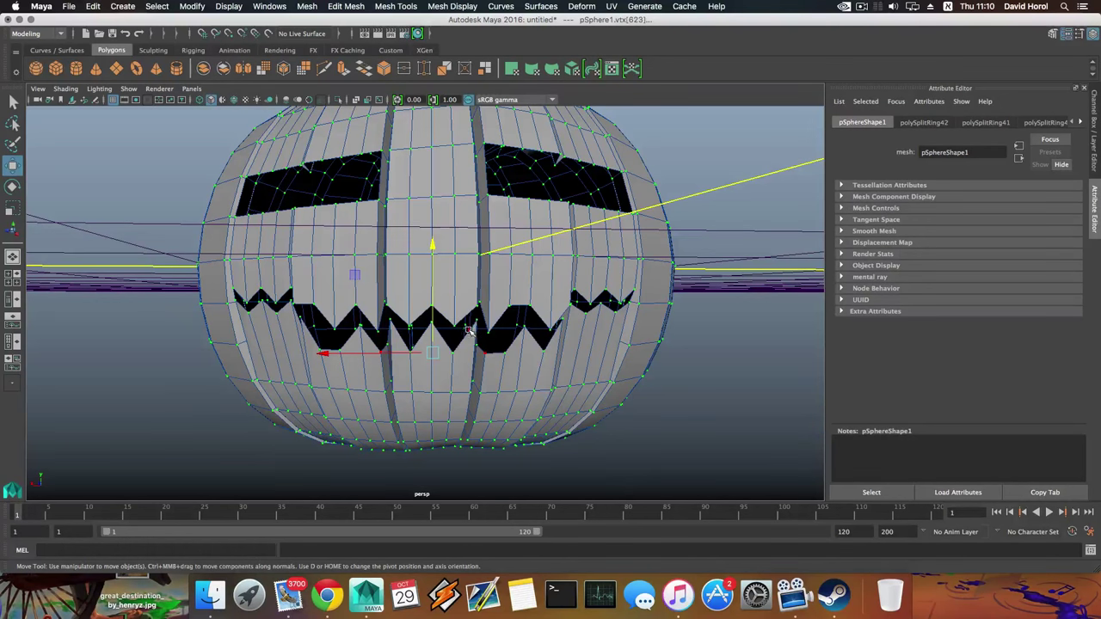
{"action": "scroll", "coordinate": [469, 329], "scroll_direction": "up", "scroll_amount": 3}
{"action": "key", "text": "q"}
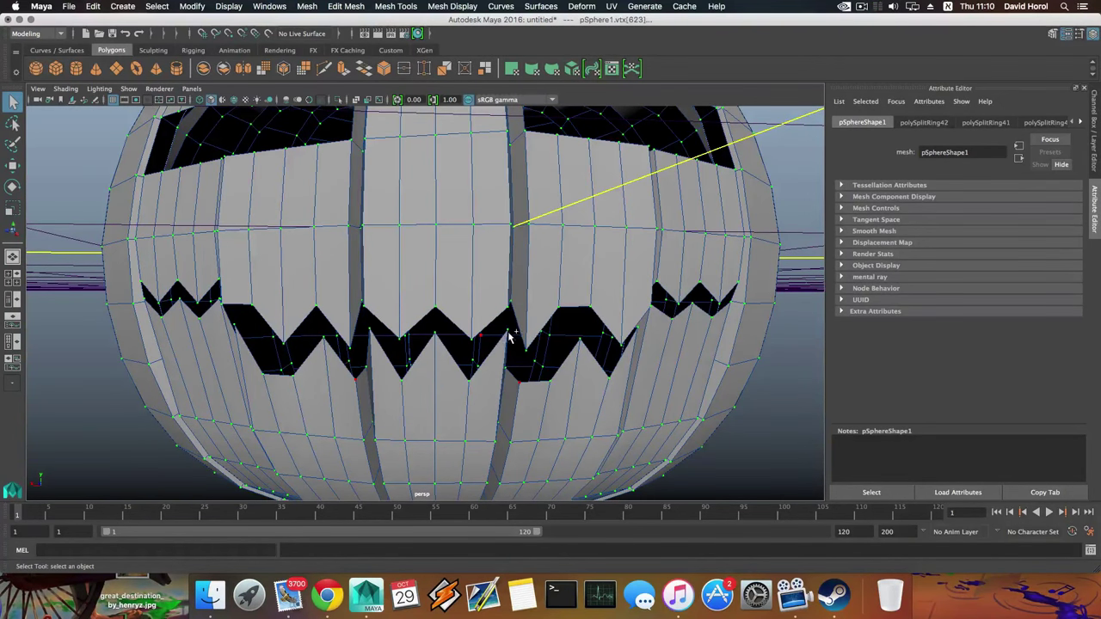
{"action": "left_click_drag", "start_coordinate": [511, 335], "coordinate": [455, 333], "text": "alt"}
{"action": "right_click_drag", "start_coordinate": [455, 333], "coordinate": [496, 364], "text": "alt"}
{"action": "middle_click_drag", "start_coordinate": [361, 306], "coordinate": [394, 323], "text": "alt"}
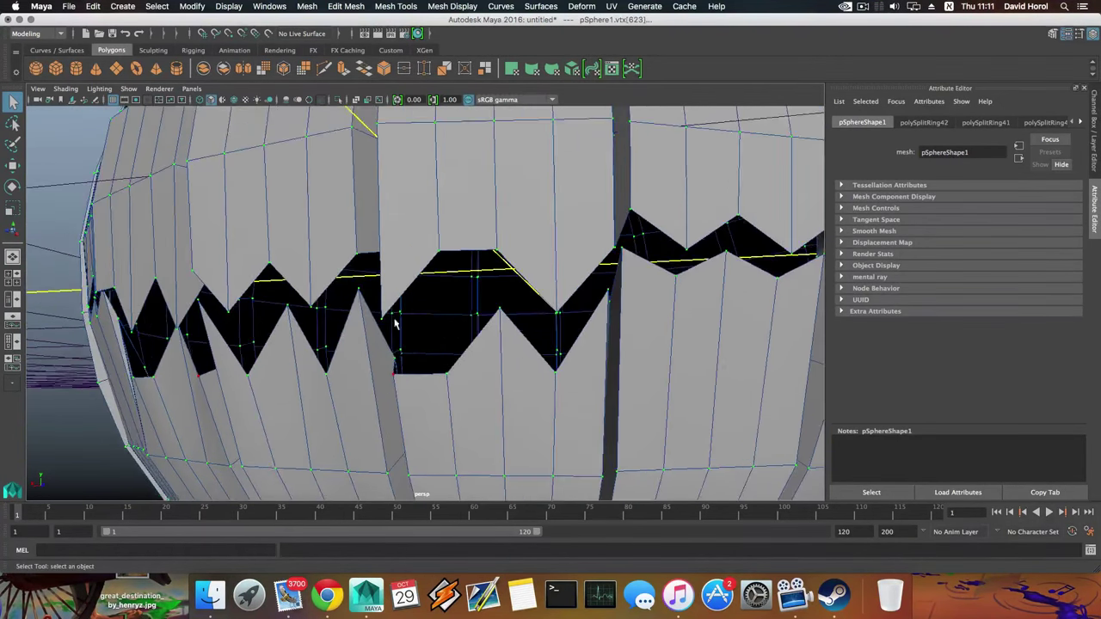
{"action": "left_click", "coordinate": [359, 289], "text": "shift"}
{"action": "left_click_drag", "start_coordinate": [316, 308], "coordinate": [264, 325], "text": "alt"}
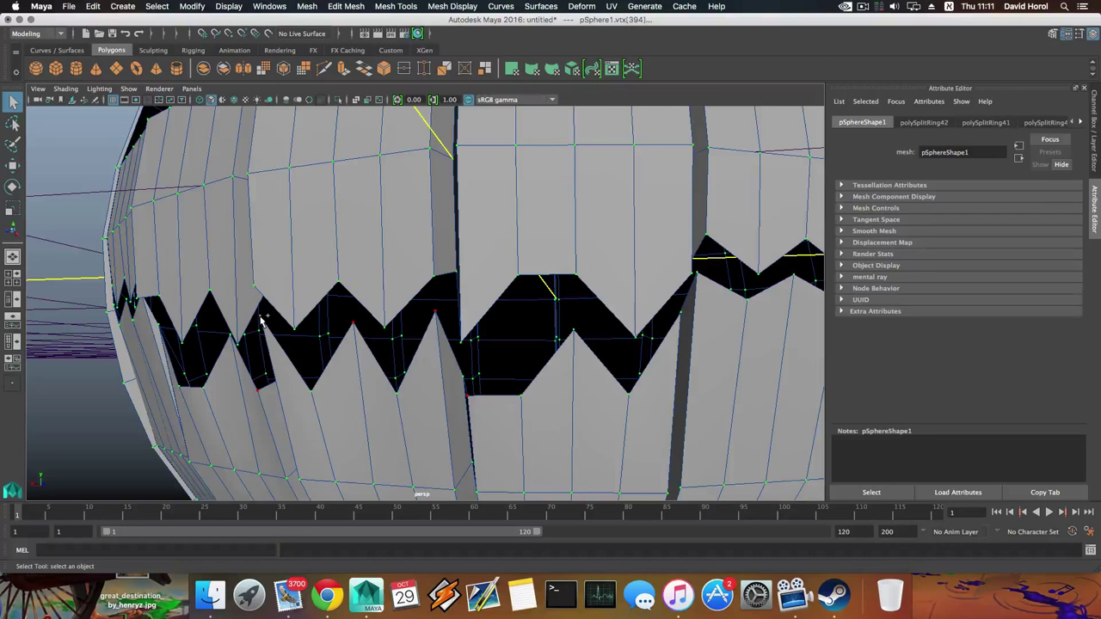
{"action": "left_click", "coordinate": [260, 317], "text": "shift"}
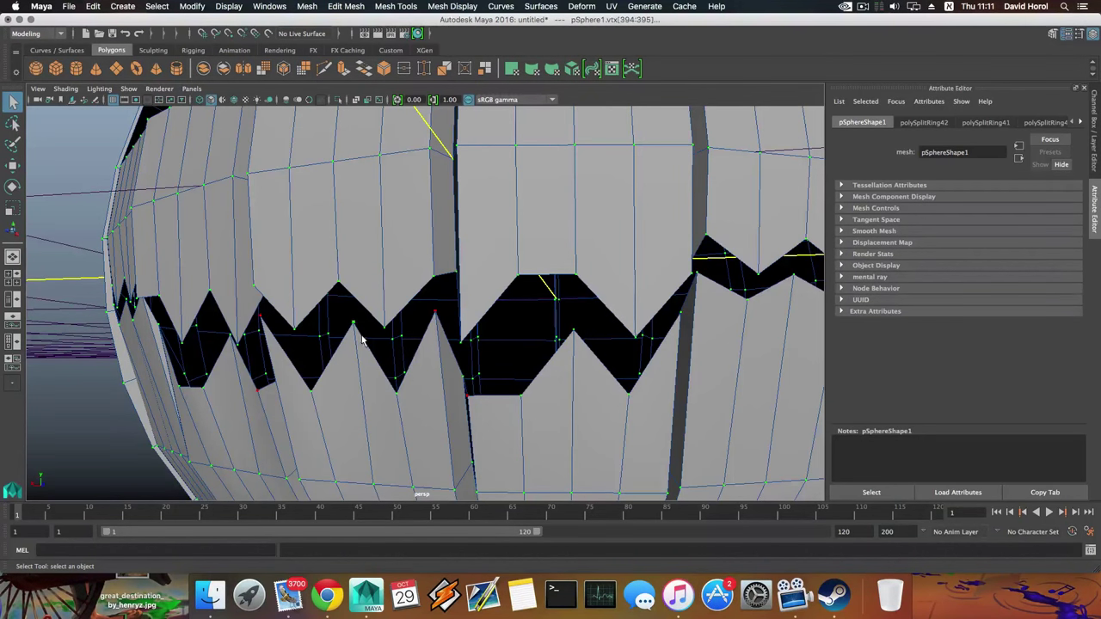
{"action": "left_click_drag", "start_coordinate": [399, 357], "coordinate": [430, 344], "text": "alt"}
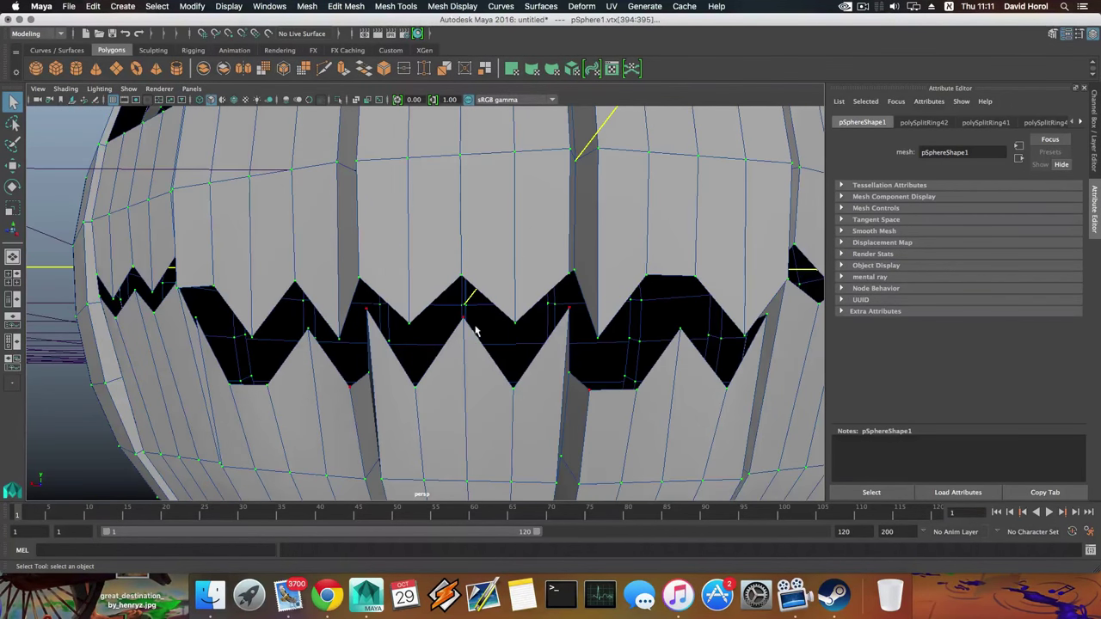
{"action": "key", "text": "w"}
{"action": "left_click_drag", "start_coordinate": [466, 245], "coordinate": [472, 314]}
{"action": "key", "text": "a"}
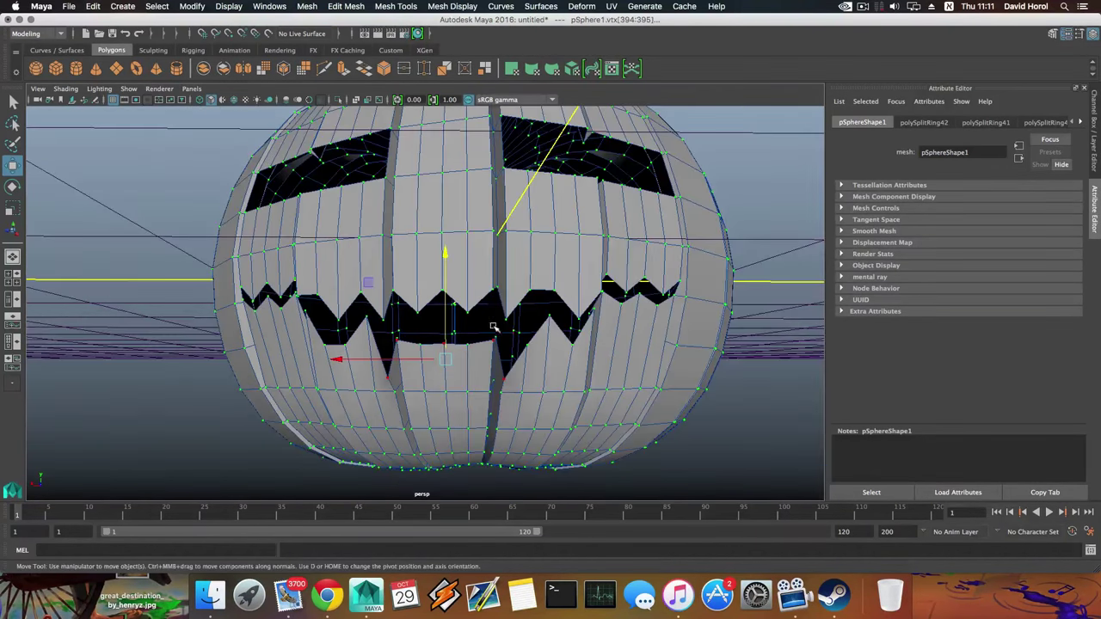
Try lowering the centre rib's whole lower mouth edge with its valley vertices included, and preview the mesh smoothed
{"action": "key", "text": "3"}
{"action": "left_click_drag", "start_coordinate": [497, 327], "coordinate": [430, 342], "text": "alt"}
{"action": "key", "text": "1"}
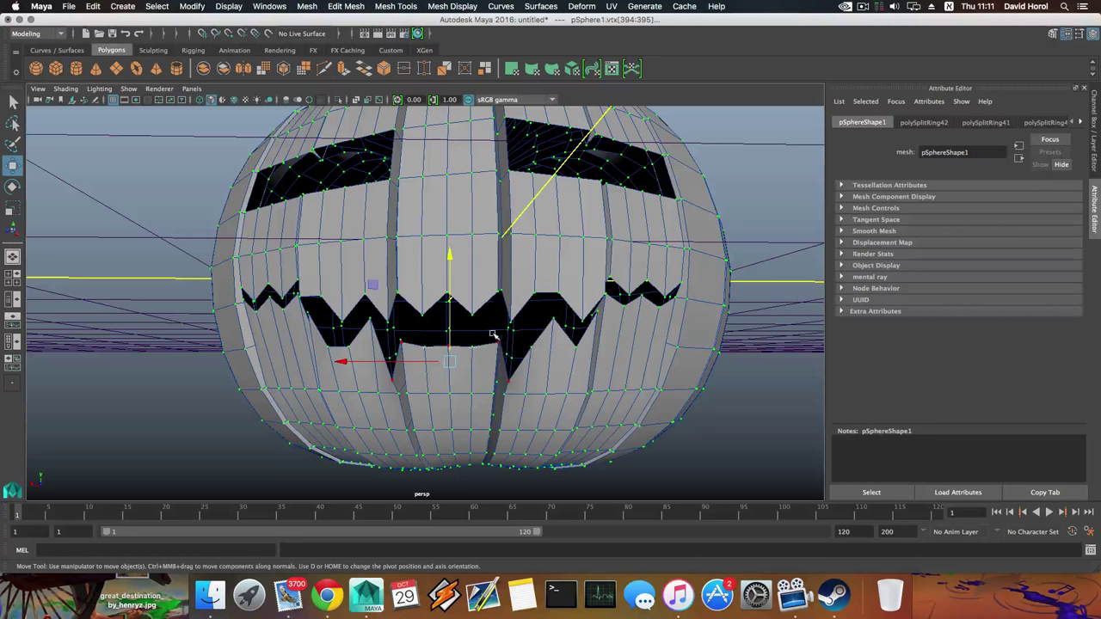
{"action": "left_click", "coordinate": [496, 340]}
{"action": "left_click_drag", "start_coordinate": [481, 316], "coordinate": [387, 325], "text": "alt"}
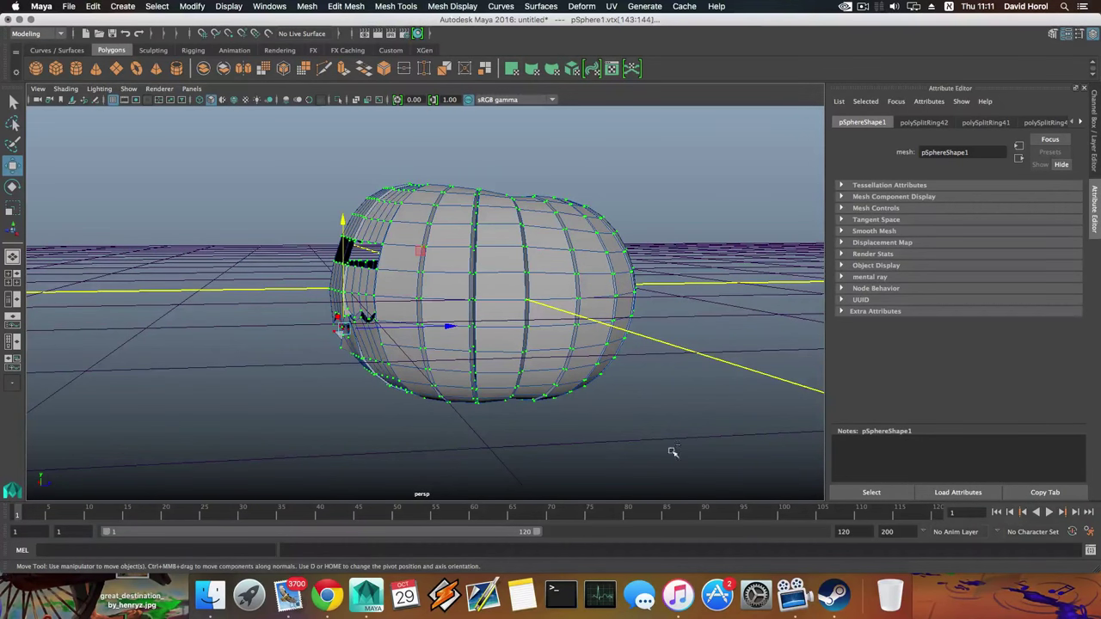
{"action": "left_click_drag", "start_coordinate": [670, 454], "coordinate": [436, 334], "text": "alt"}
{"action": "right_click_drag", "start_coordinate": [436, 336], "coordinate": [562, 364], "text": "alt"}
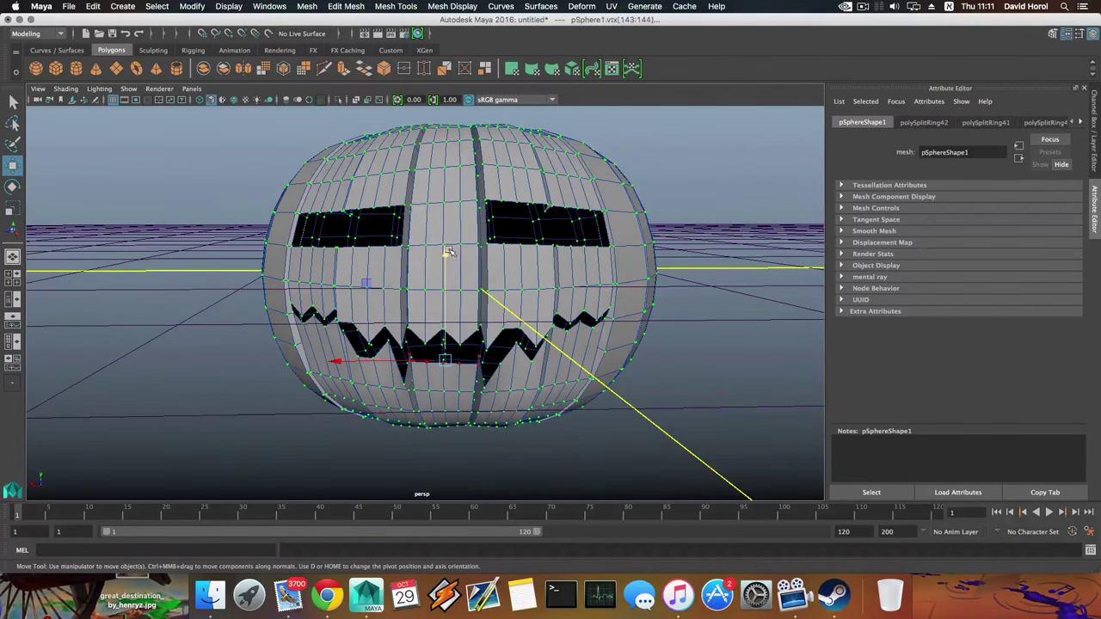
{"action": "left_click_drag", "start_coordinate": [446, 251], "coordinate": [447, 276]}
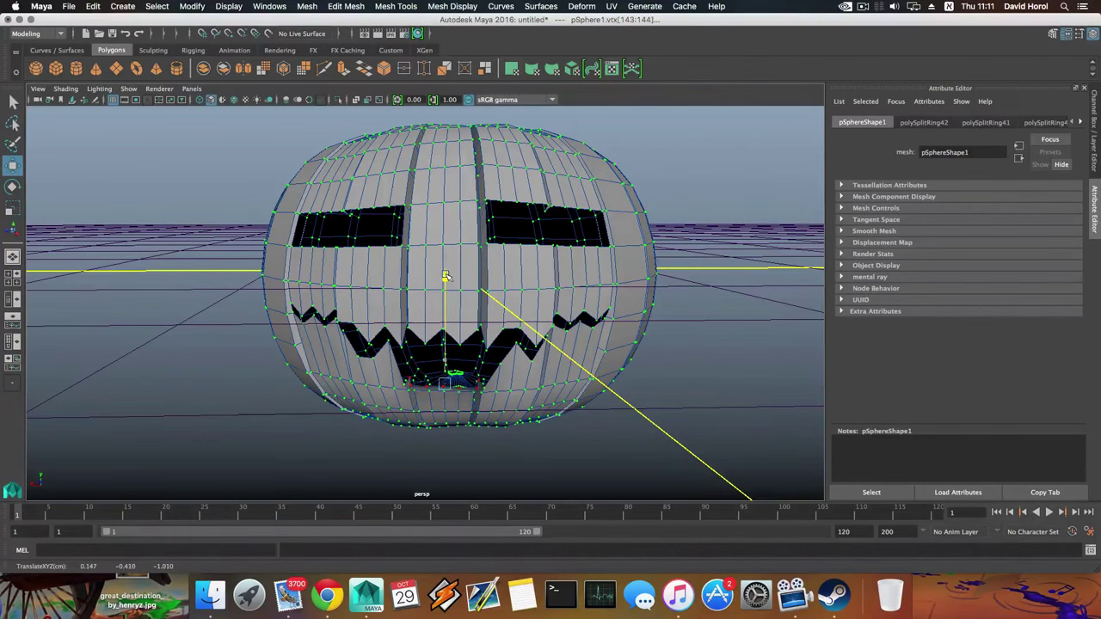
{"action": "key", "text": "3"}
{"action": "left_click_drag", "start_coordinate": [462, 325], "coordinate": [413, 258], "text": "alt"}
{"action": "key", "text": "1"}
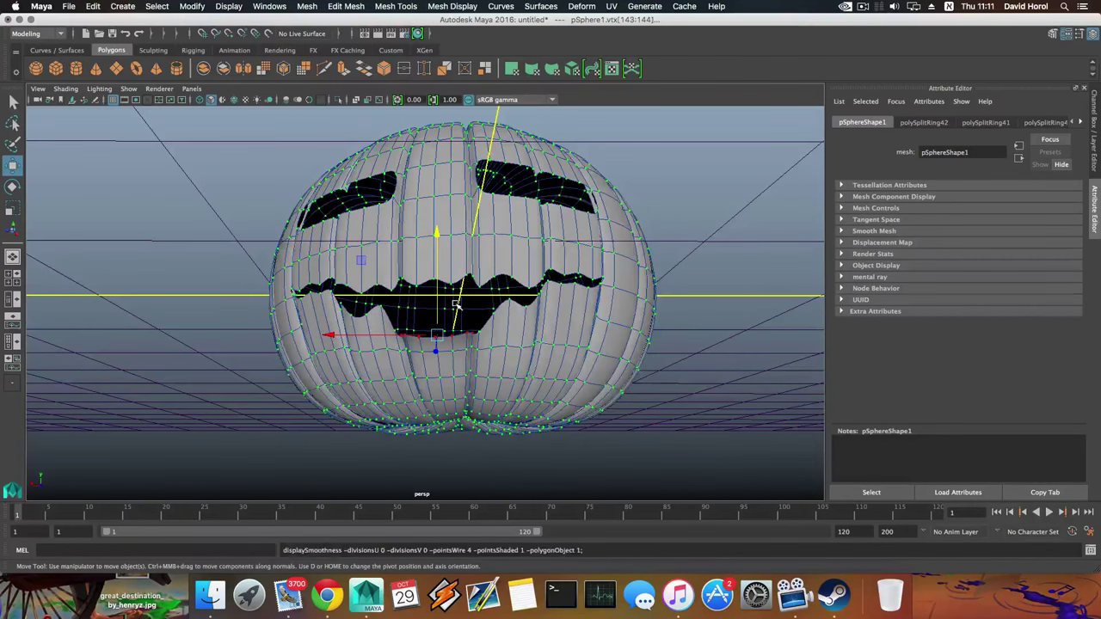
{"action": "left_click_drag", "start_coordinate": [412, 314], "coordinate": [384, 344], "text": "alt"}
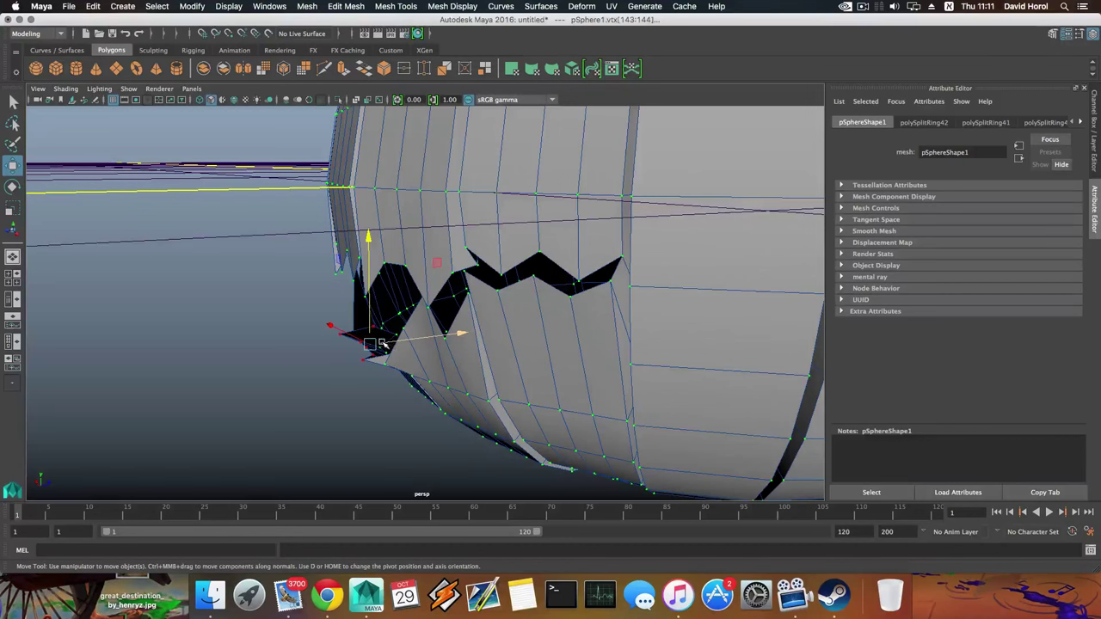
Try rotating the lowered mouth-edge vertices, and undo both the rotation and the lowering of the centre rib's lower edge
{"action": "key", "text": "e"}
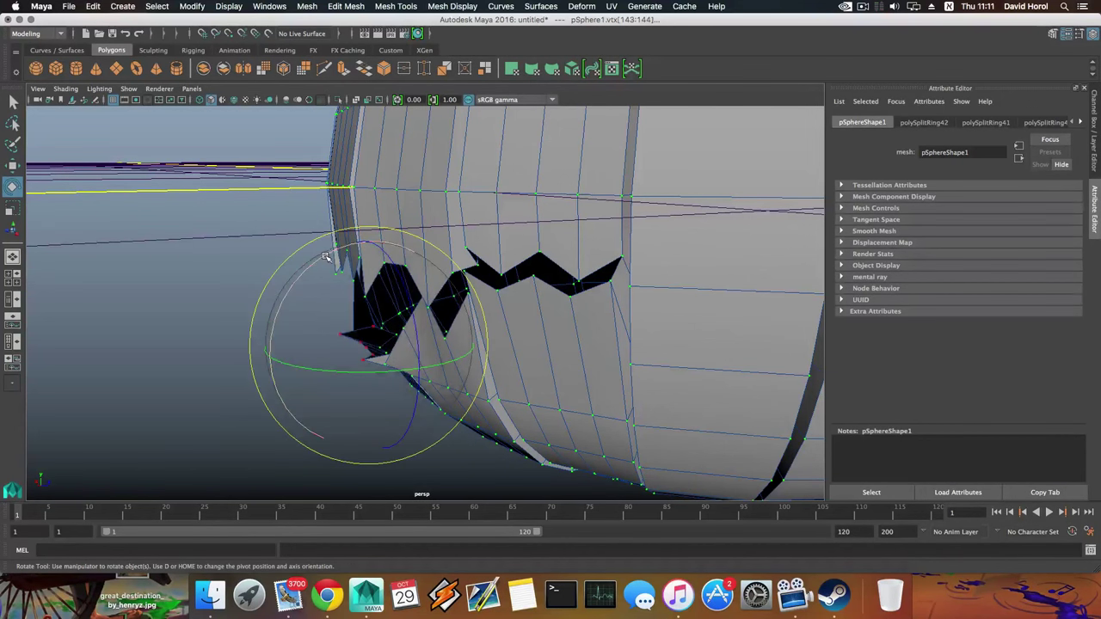
{"action": "left_click_drag", "start_coordinate": [352, 249], "coordinate": [430, 267]}
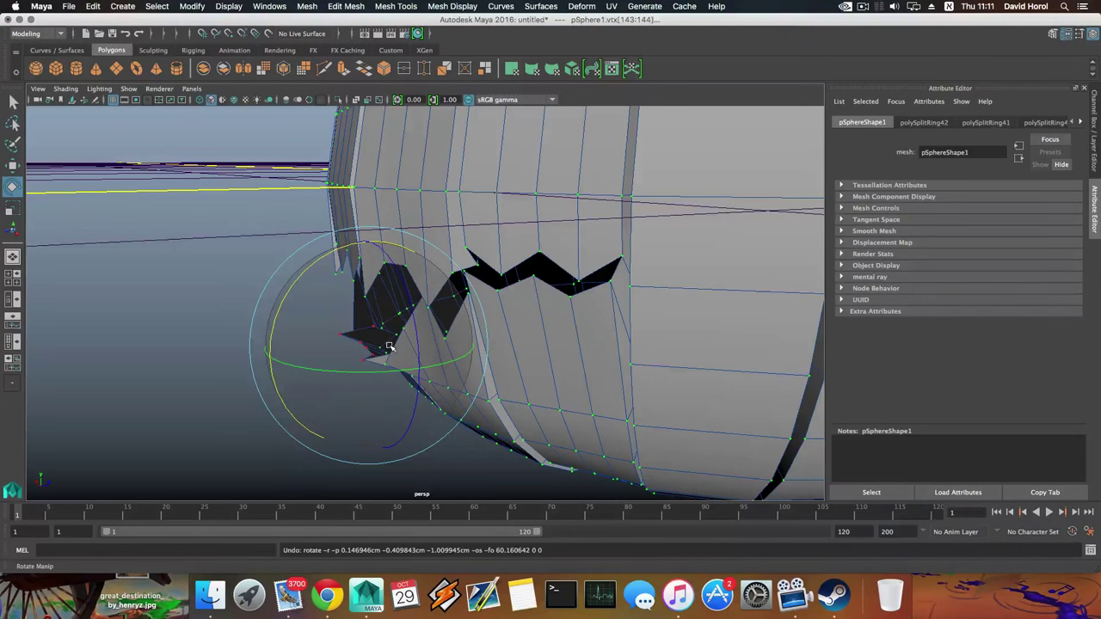
{"action": "key", "text": "ctrl+z"}
{"action": "key", "text": "ctrl+z"}
{"action": "key", "text": "ctrl+z"}
{"action": "key", "text": "super+z"}
{"action": "key", "text": "super+z"}
{"action": "key", "text": "super+z"}
{"action": "key", "text": "super+z"}
{"action": "key", "text": "super+z"}
{"action": "key", "text": "super+z"}
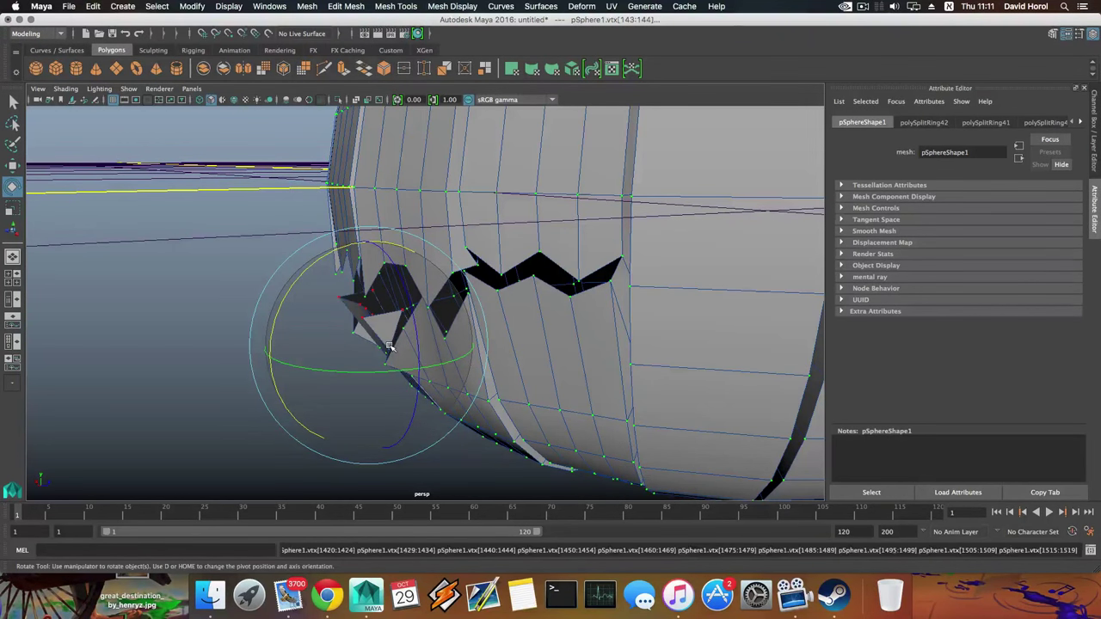
Lower all peaks and valleys of the centre rib's lower mouth edge plus the adjoining neighbour-rib vertices, excluding vertices on the pumpkin's back
{"action": "left_click_drag", "start_coordinate": [388, 347], "coordinate": [439, 322], "text": "alt"}
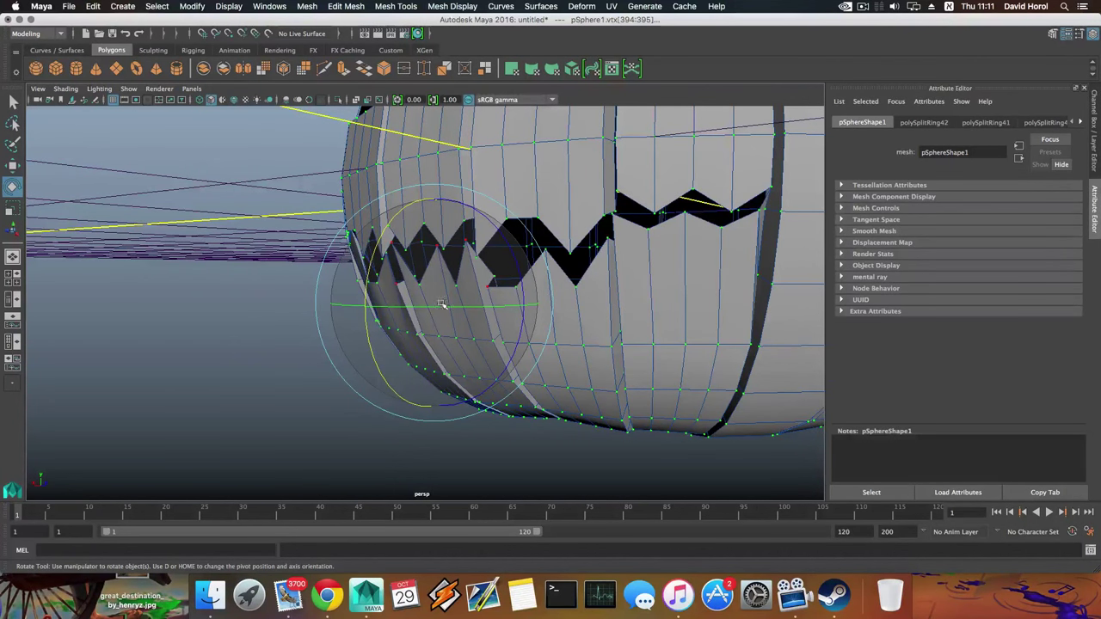
{"action": "key", "text": "q"}
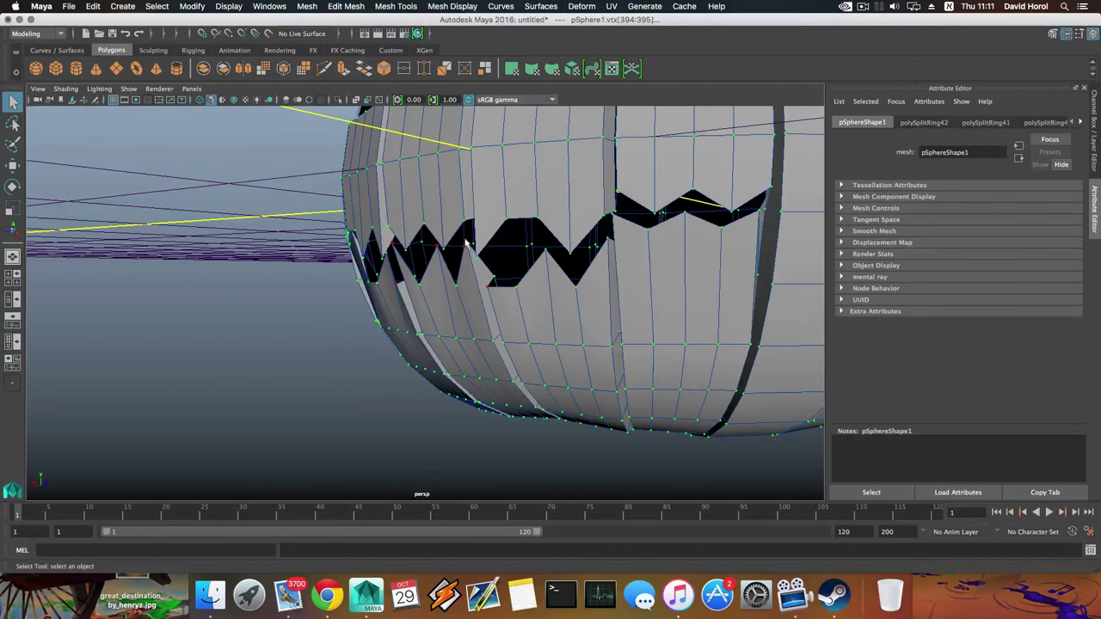
{"action": "left_click", "coordinate": [459, 255]}
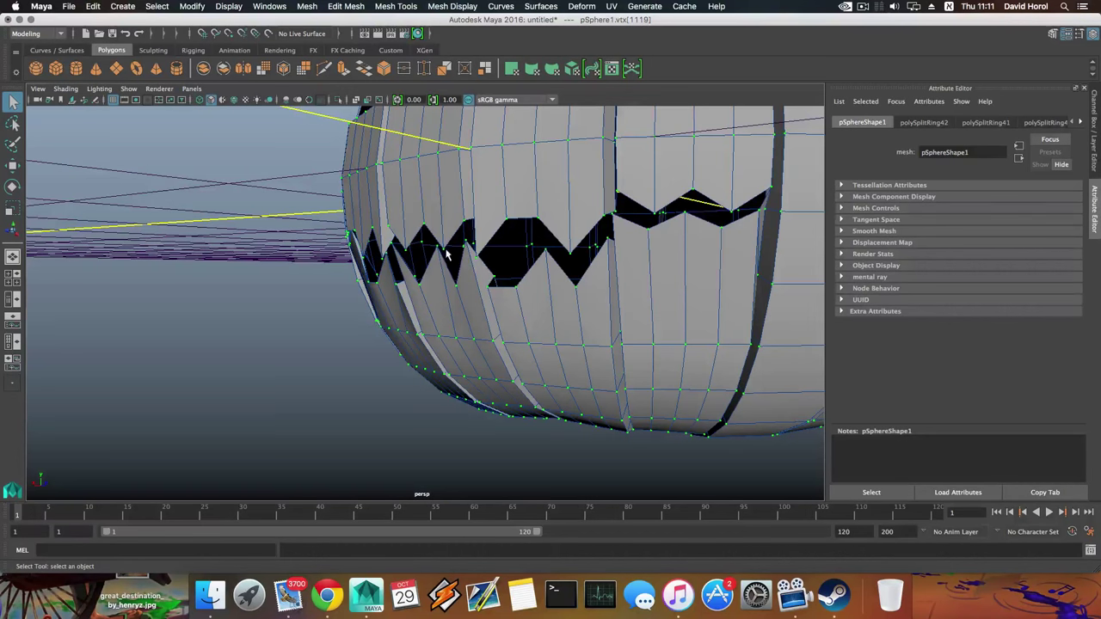
{"action": "left_click_drag", "start_coordinate": [446, 255], "coordinate": [544, 275], "text": "alt"}
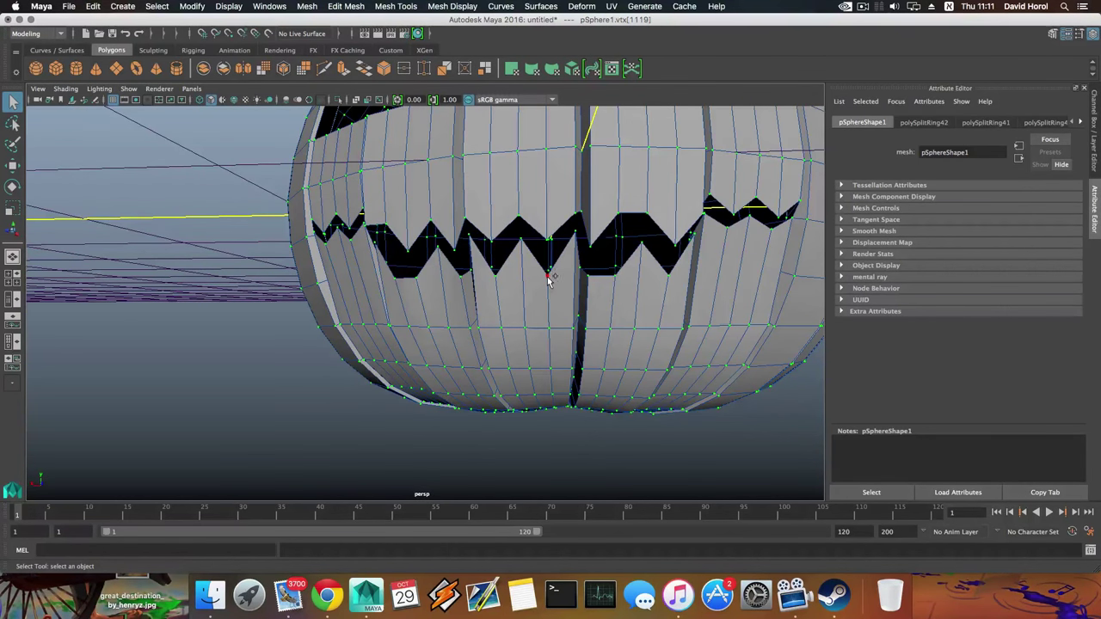
{"action": "left_click", "coordinate": [582, 237], "text": "shift"}
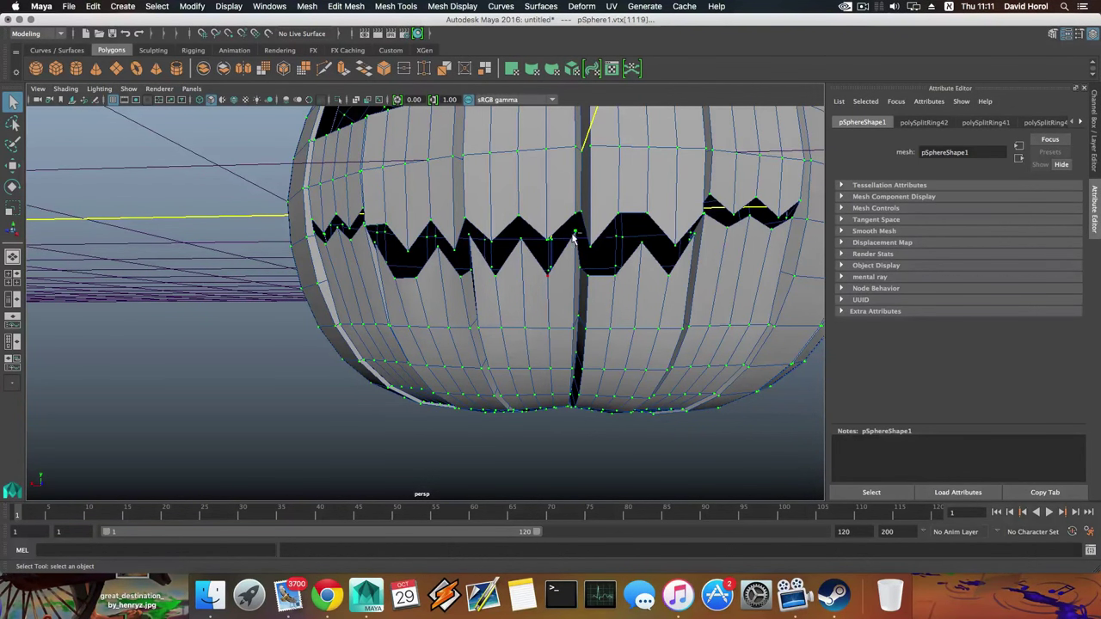
{"action": "left_click", "coordinate": [520, 242]}
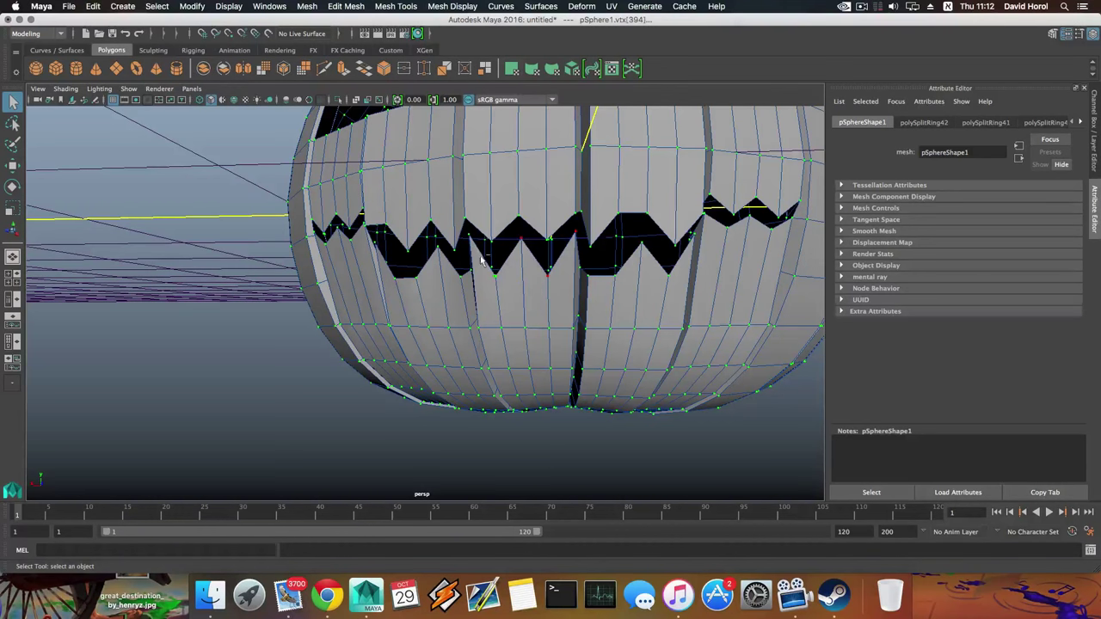
{"action": "left_click", "coordinate": [460, 279], "text": "shift"}
{"action": "left_click_drag", "start_coordinate": [460, 279], "coordinate": [498, 281], "text": "alt"}
{"action": "left_click", "coordinate": [491, 283], "text": "shift"}
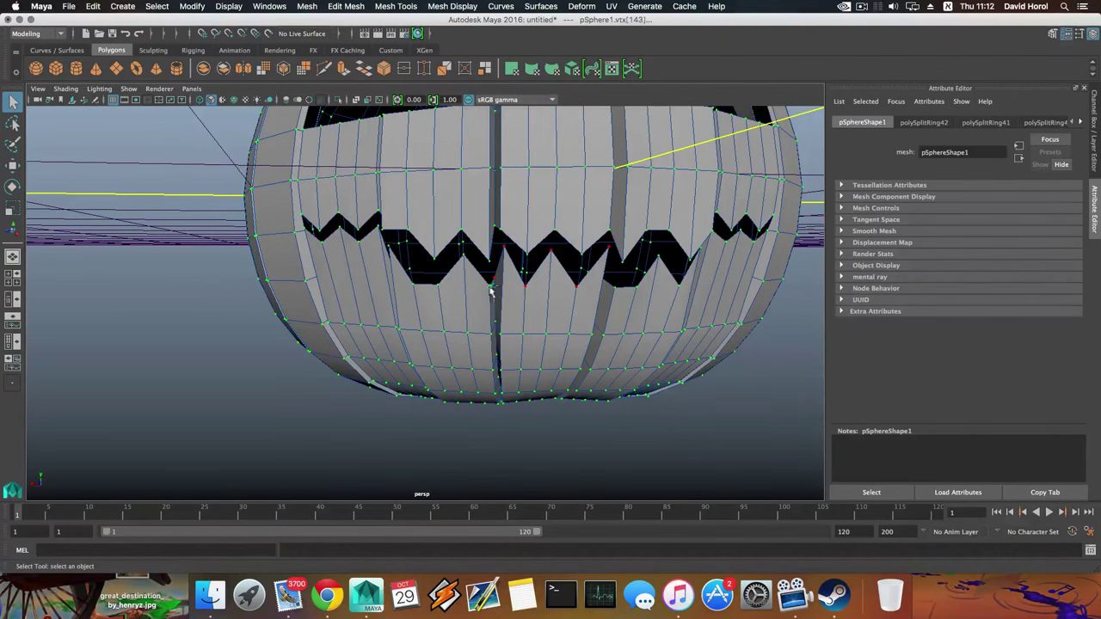
{"action": "left_click_drag", "start_coordinate": [537, 315], "coordinate": [505, 312], "text": "alt"}
{"action": "left_click", "coordinate": [583, 294], "text": "shift"}
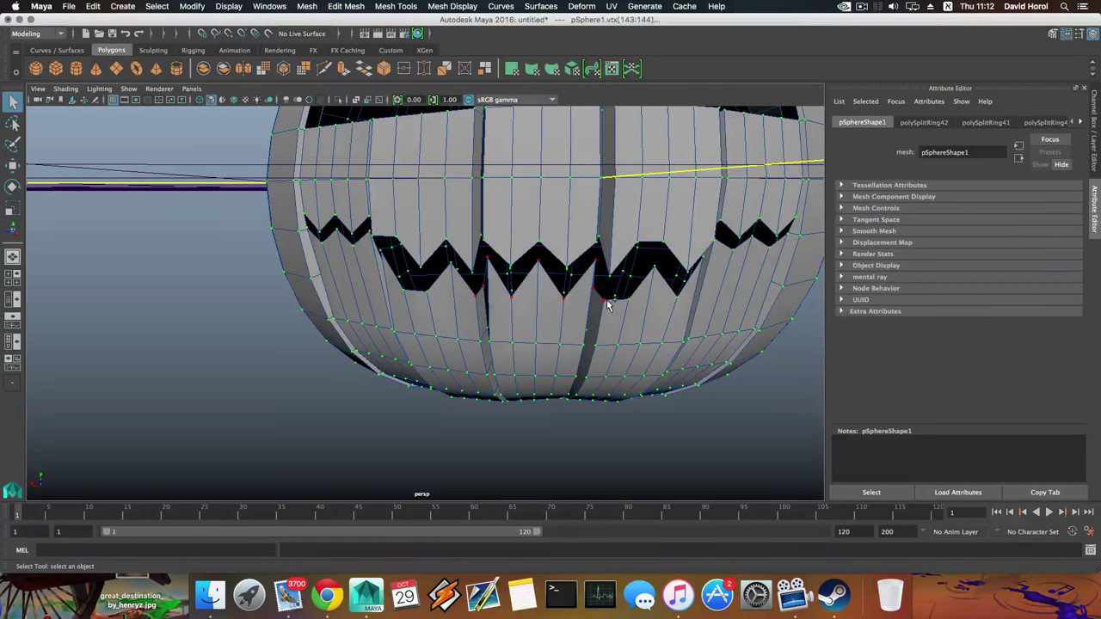
{"action": "key", "text": "w"}
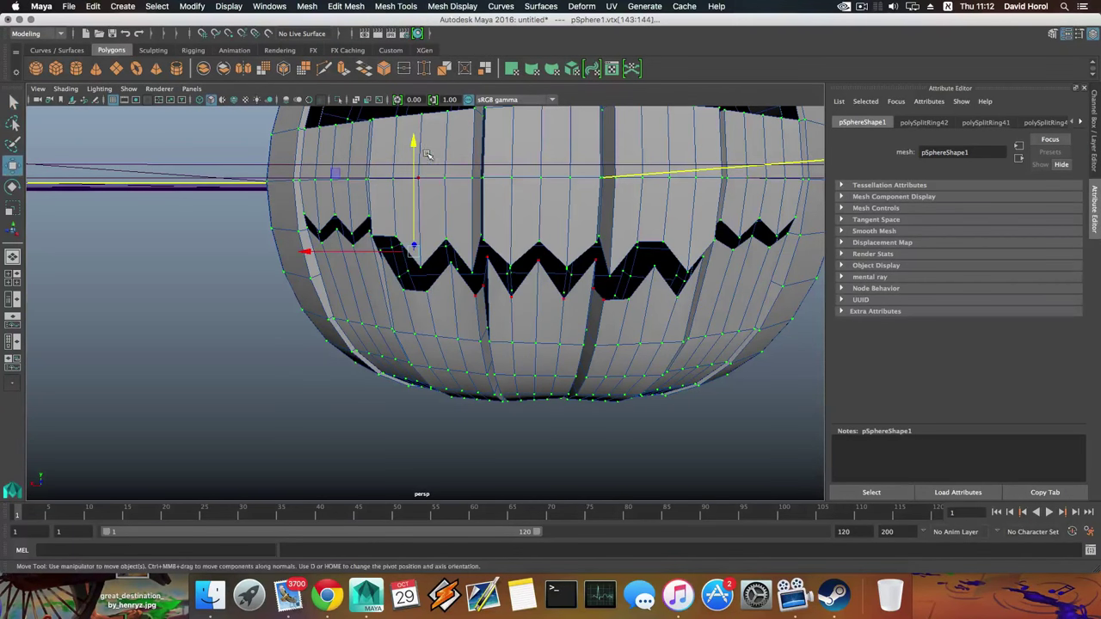
{"action": "left_click_drag", "start_coordinate": [490, 247], "coordinate": [722, 234], "text": "alt"}
{"action": "right_click_drag", "start_coordinate": [722, 234], "coordinate": [335, 233], "text": "alt"}
{"action": "left_click_drag", "start_coordinate": [174, 171], "coordinate": [335, 394], "text": "ctrl"}
{"action": "left_click_drag", "start_coordinate": [467, 315], "coordinate": [329, 322], "text": "alt"}
{"action": "right_click_drag", "start_coordinate": [329, 321], "coordinate": [424, 303], "text": "alt"}
{"action": "left_click_drag", "start_coordinate": [425, 302], "coordinate": [454, 226], "text": "alt"}
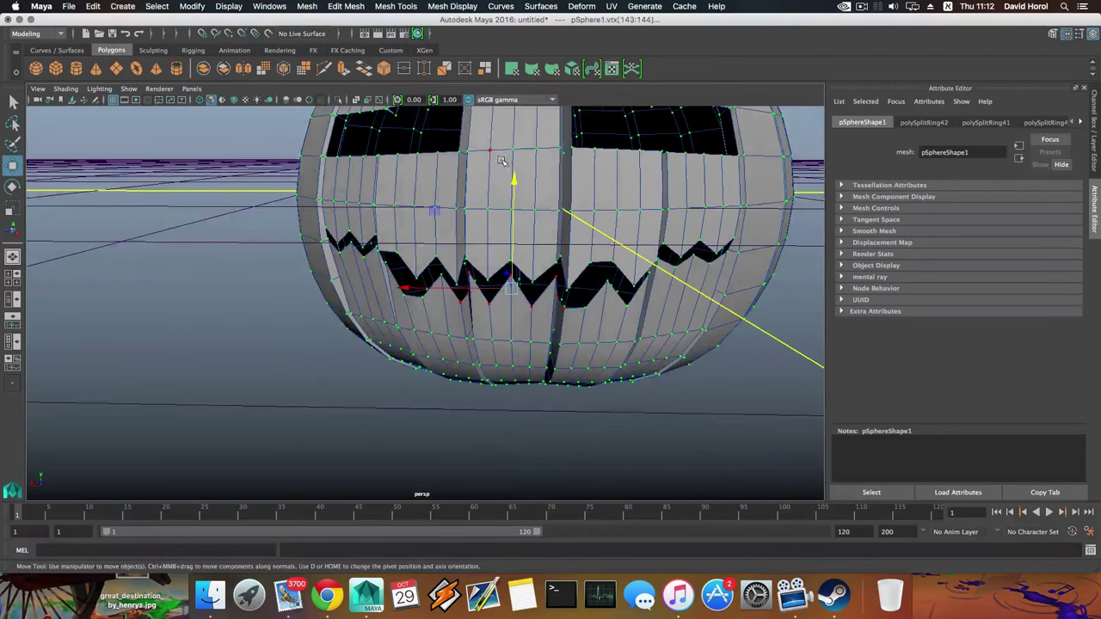
{"action": "left_click_drag", "start_coordinate": [514, 178], "coordinate": [514, 218]}
Inspect the whole pumpkin in smoothed preview and return to the unsmoothed mesh display
{"action": "key", "text": "3"}
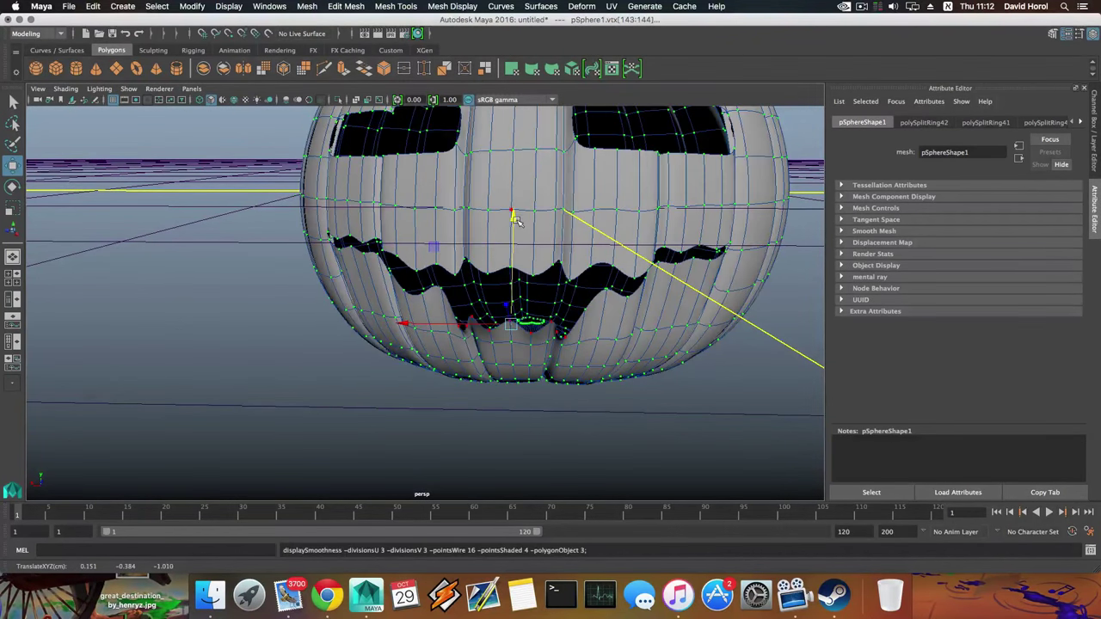
{"action": "scroll", "coordinate": [516, 237], "scroll_direction": "down", "scroll_amount": 5}
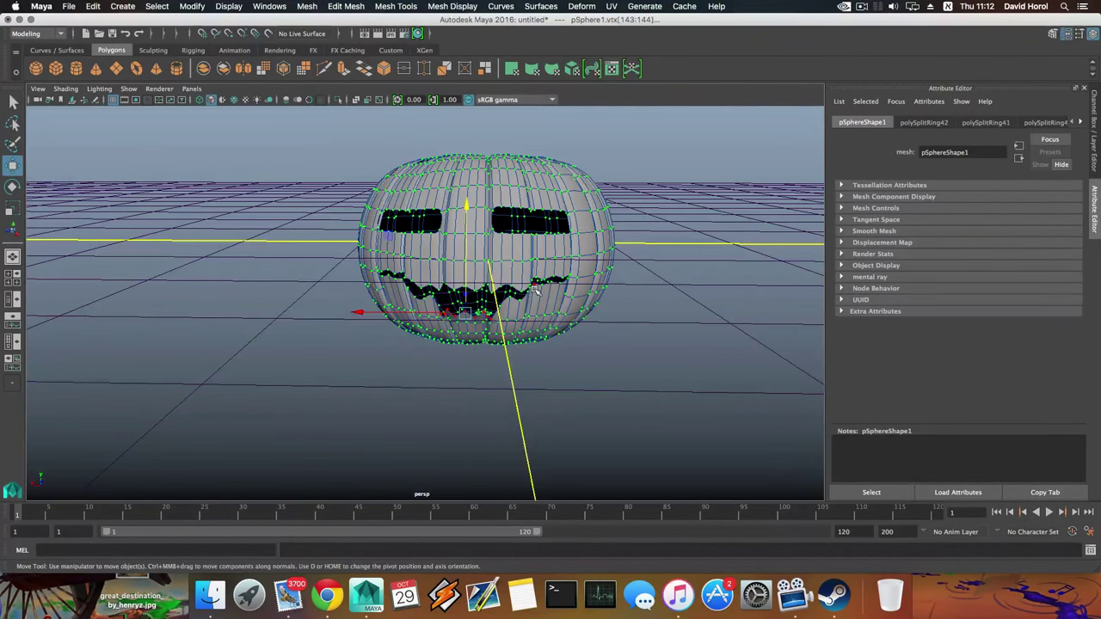
{"action": "key", "text": "F8"}
{"action": "key", "text": "1"}
{"action": "scroll", "coordinate": [542, 266], "scroll_direction": "up", "scroll_amount": 4}
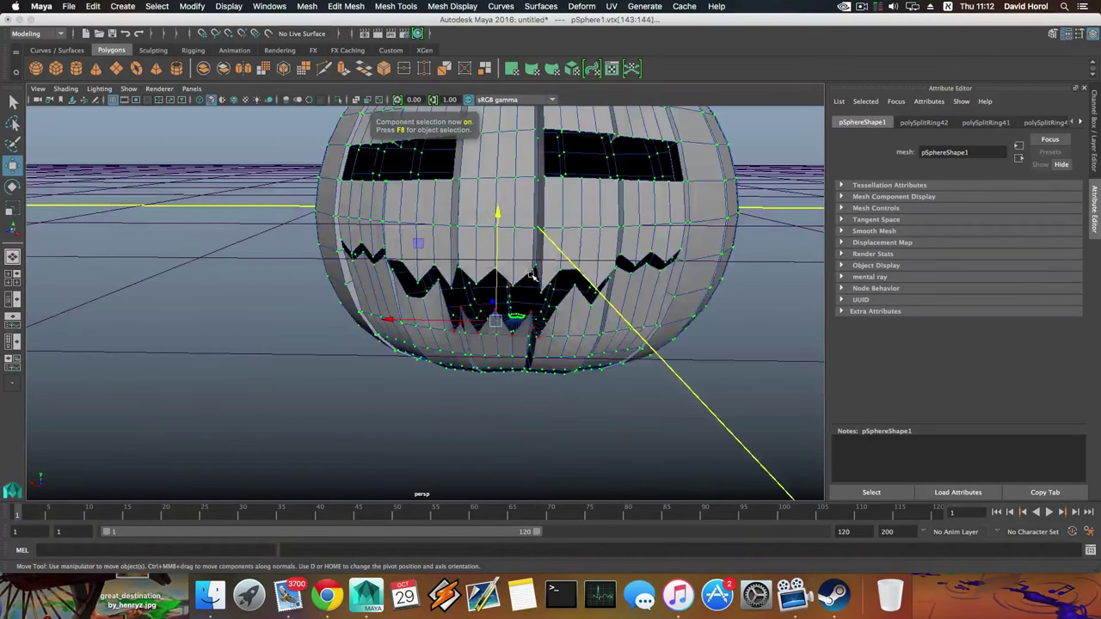
Lower the vertices where the rib groove meets the right-hand eye's upper edge to form a pointed notch
{"action": "middle_click_drag", "start_coordinate": [549, 245], "coordinate": [481, 331], "text": "alt"}
{"action": "scroll", "coordinate": [507, 344], "scroll_direction": "up", "scroll_amount": 2}
{"action": "left_click_drag", "start_coordinate": [521, 356], "coordinate": [434, 379], "text": "alt"}
{"action": "right_click_drag", "start_coordinate": [429, 260], "coordinate": [384, 258]}
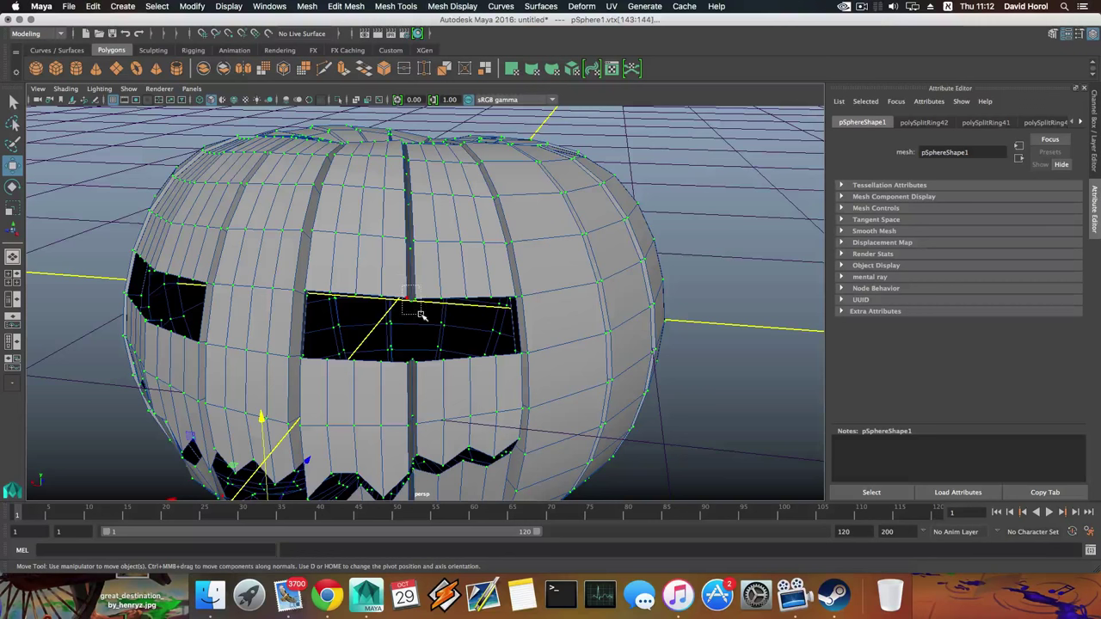
{"action": "left_click_drag", "start_coordinate": [420, 314], "coordinate": [418, 314]}
{"action": "left_click_drag", "start_coordinate": [418, 314], "coordinate": [384, 295], "text": "alt"}
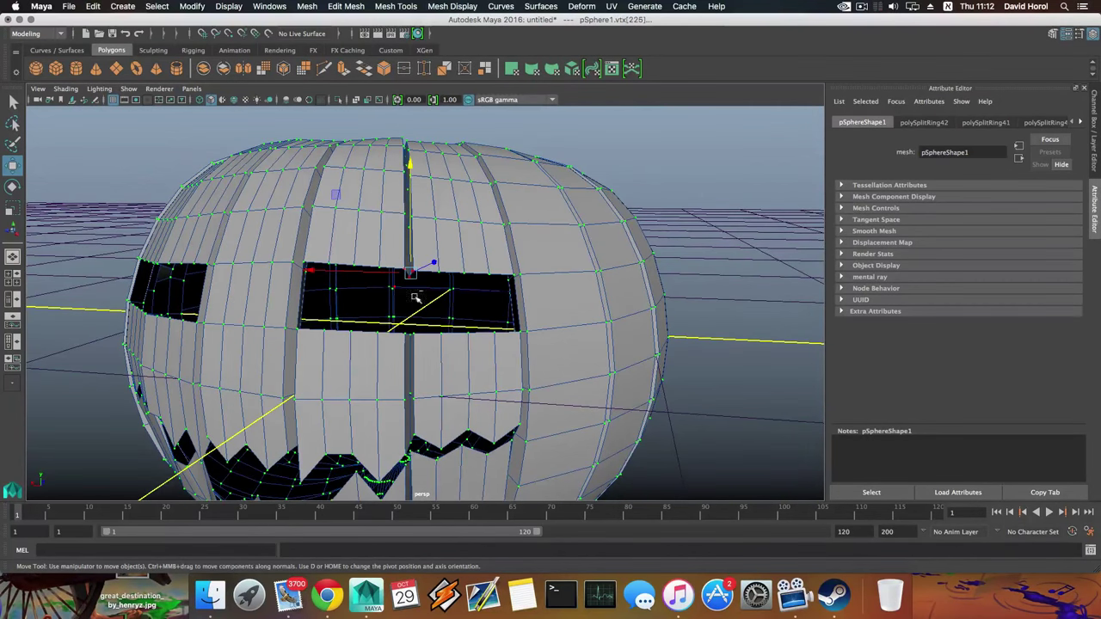
{"action": "left_click_drag", "start_coordinate": [409, 166], "coordinate": [412, 169]}
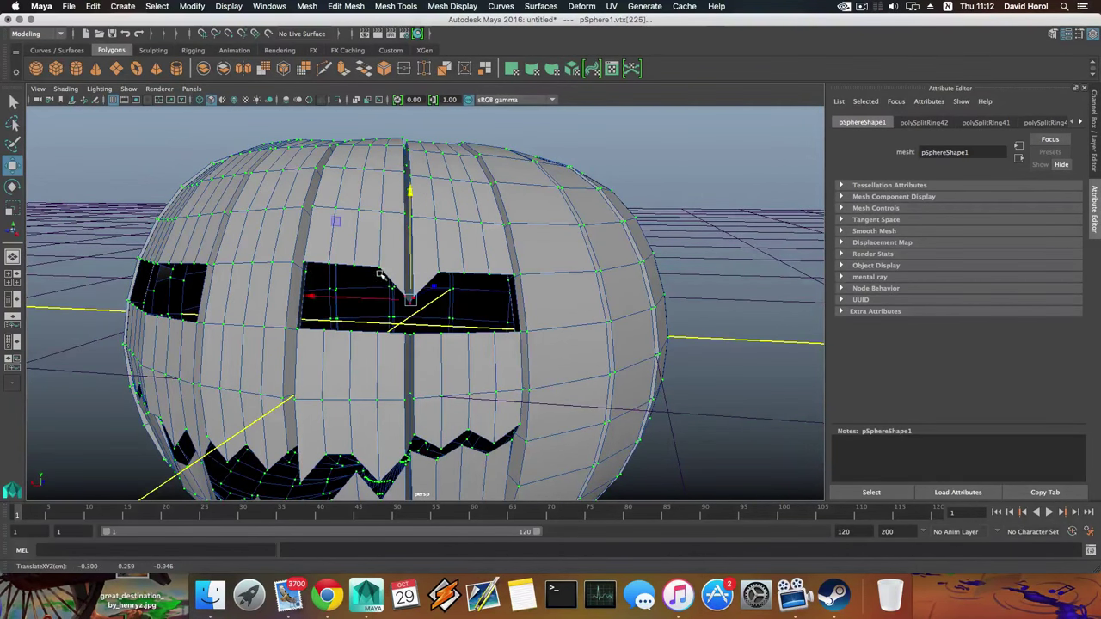
Raise the right-hand eye's outer lower corner vertices and lower its inner upper corner vertex
{"action": "left_click_drag", "start_coordinate": [380, 273], "coordinate": [542, 328], "text": "alt"}
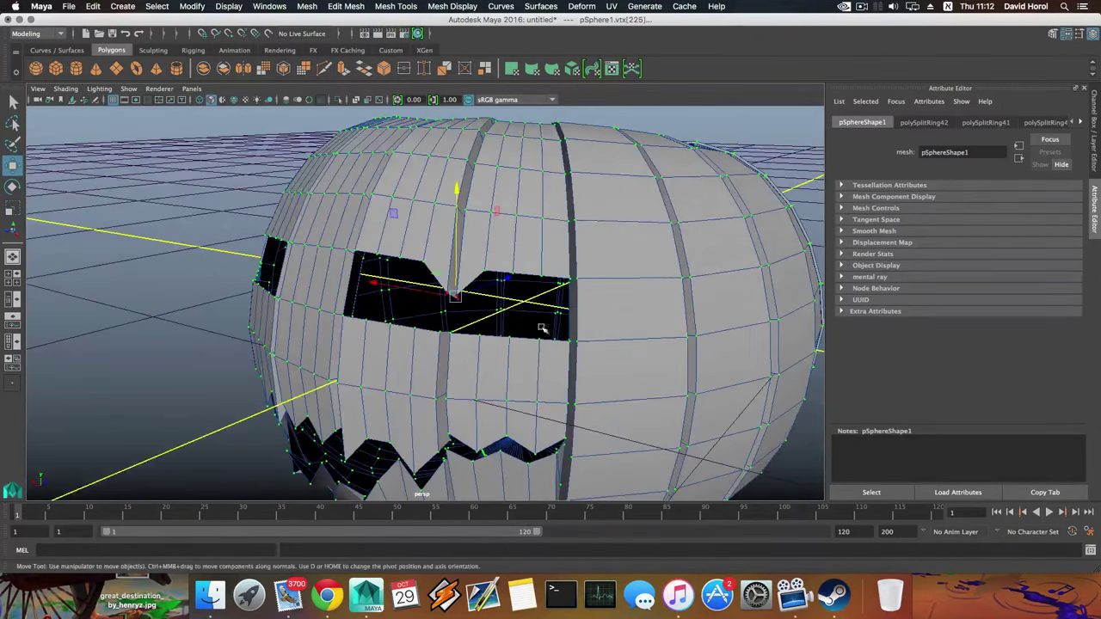
{"action": "left_click", "coordinate": [568, 340]}
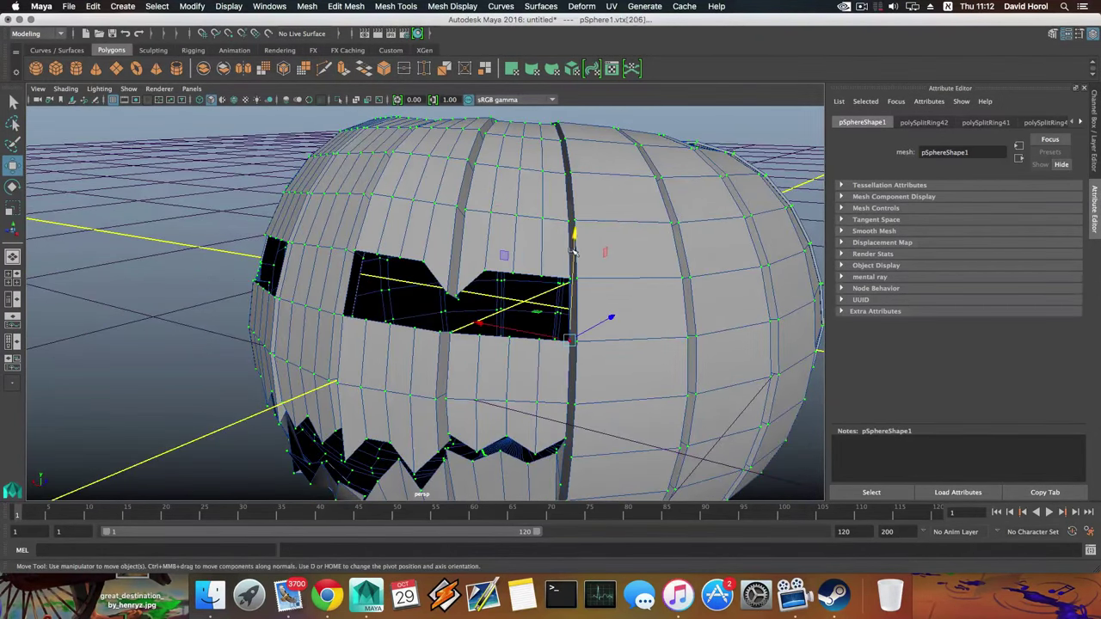
{"action": "left_click_drag", "start_coordinate": [573, 252], "coordinate": [571, 198]}
{"action": "left_click_drag", "start_coordinate": [516, 333], "coordinate": [436, 264], "text": "alt"}
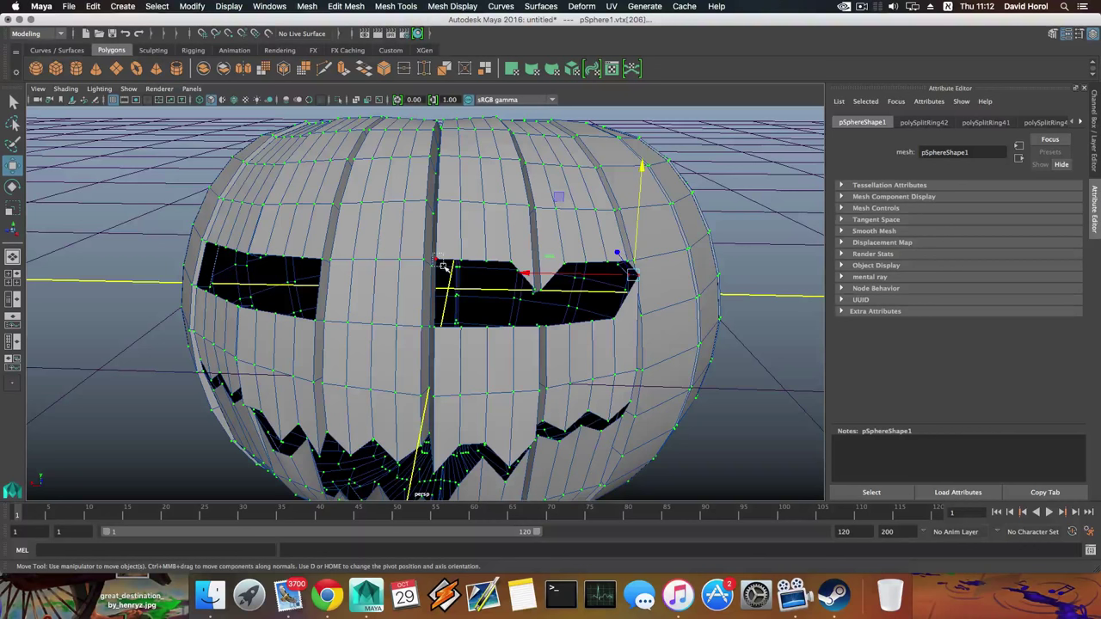
{"action": "left_click", "coordinate": [439, 260]}
{"action": "left_click_drag", "start_coordinate": [438, 260], "coordinate": [400, 269], "text": "alt"}
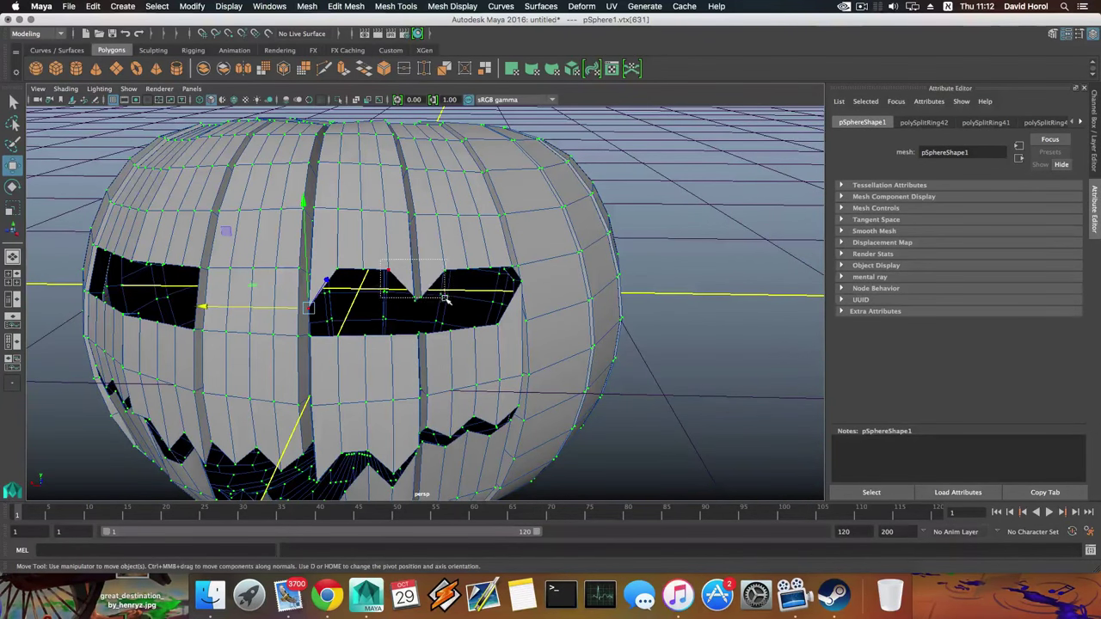
Adjust the height of the notch vertices in the right-hand eye's upper edge, excluding vertices on the pumpkin's back
{"action": "scroll", "coordinate": [449, 306], "scroll_direction": "down", "scroll_amount": 5}
{"action": "left_click_drag", "start_coordinate": [448, 303], "coordinate": [301, 249]}
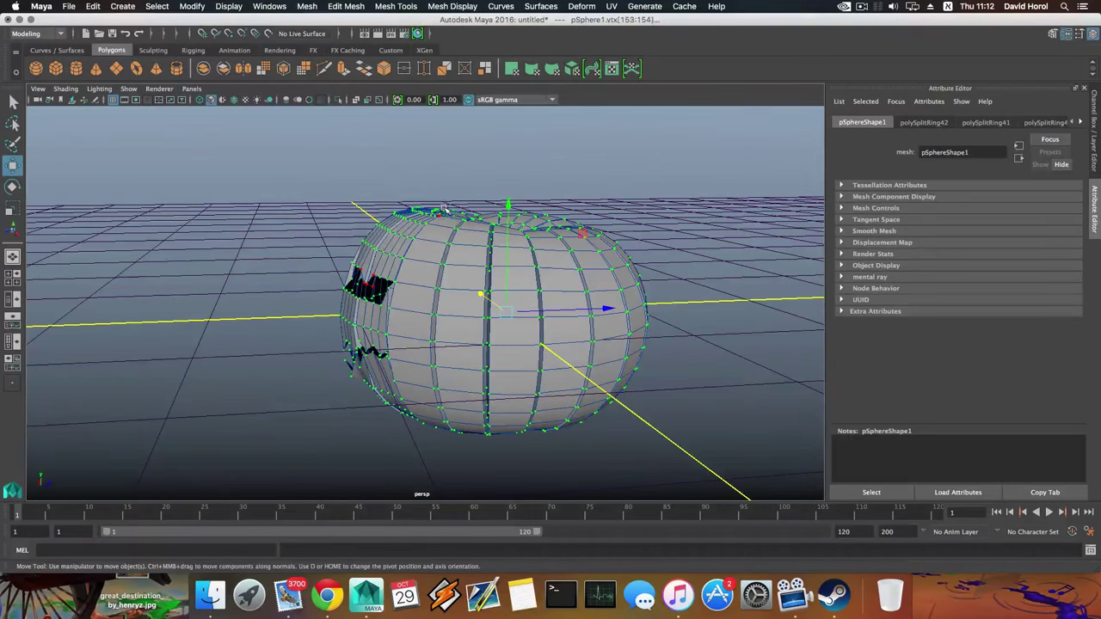
{"action": "left_click_drag", "start_coordinate": [447, 136], "coordinate": [605, 291]}
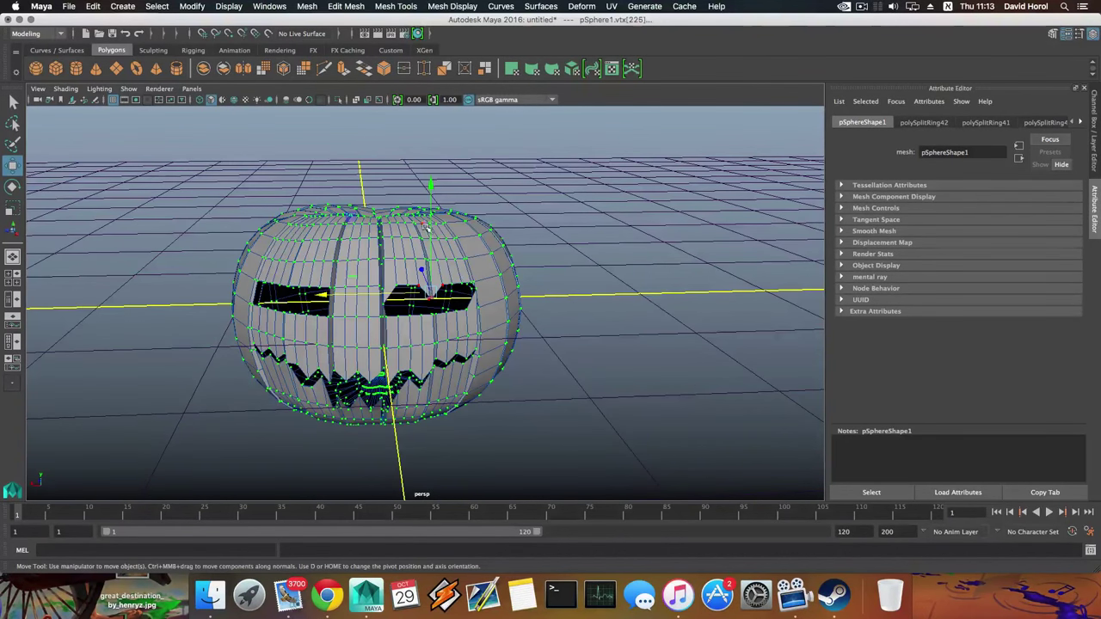
{"action": "left_click_drag", "start_coordinate": [426, 226], "coordinate": [432, 233]}
Raise the vertices around the right-hand eye's outer upper corner to stretch the eye upward at its outer end
{"action": "left_click_drag", "start_coordinate": [482, 275], "coordinate": [404, 275], "text": "alt"}
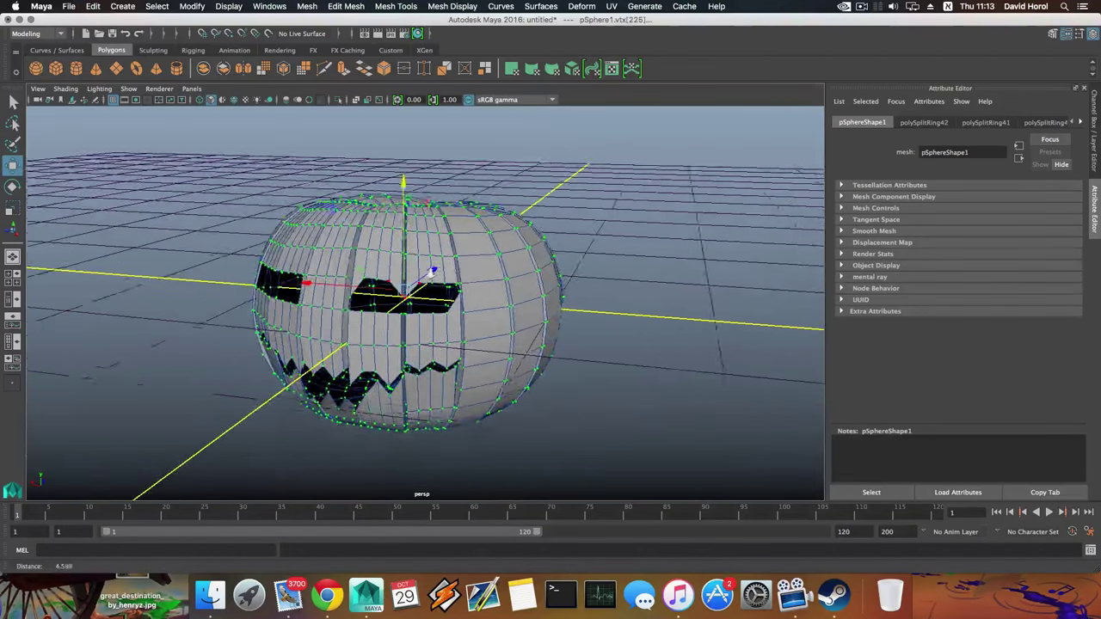
{"action": "right_click_drag", "start_coordinate": [430, 283], "coordinate": [553, 341], "text": "alt"}
{"action": "middle_click_drag", "start_coordinate": [443, 261], "coordinate": [389, 295], "text": "alt"}
{"action": "left_click_drag", "start_coordinate": [388, 295], "coordinate": [411, 300], "text": "alt"}
{"action": "left_click", "coordinate": [369, 302]}
{"action": "scroll", "coordinate": [499, 364], "scroll_direction": "up", "scroll_amount": 10}
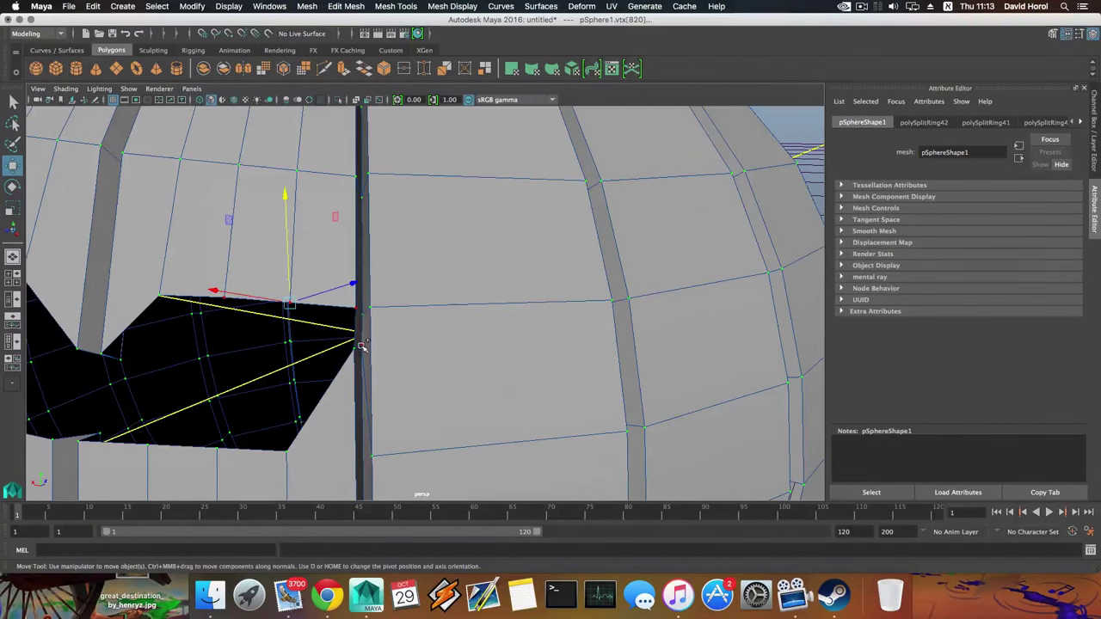
{"action": "left_click", "coordinate": [356, 348]}
{"action": "left_click_drag", "start_coordinate": [355, 350], "coordinate": [364, 318]}
{"action": "left_click_drag", "start_coordinate": [308, 215], "coordinate": [308, 105]}
{"action": "scroll", "coordinate": [348, 237], "scroll_direction": "down", "scroll_amount": 3}
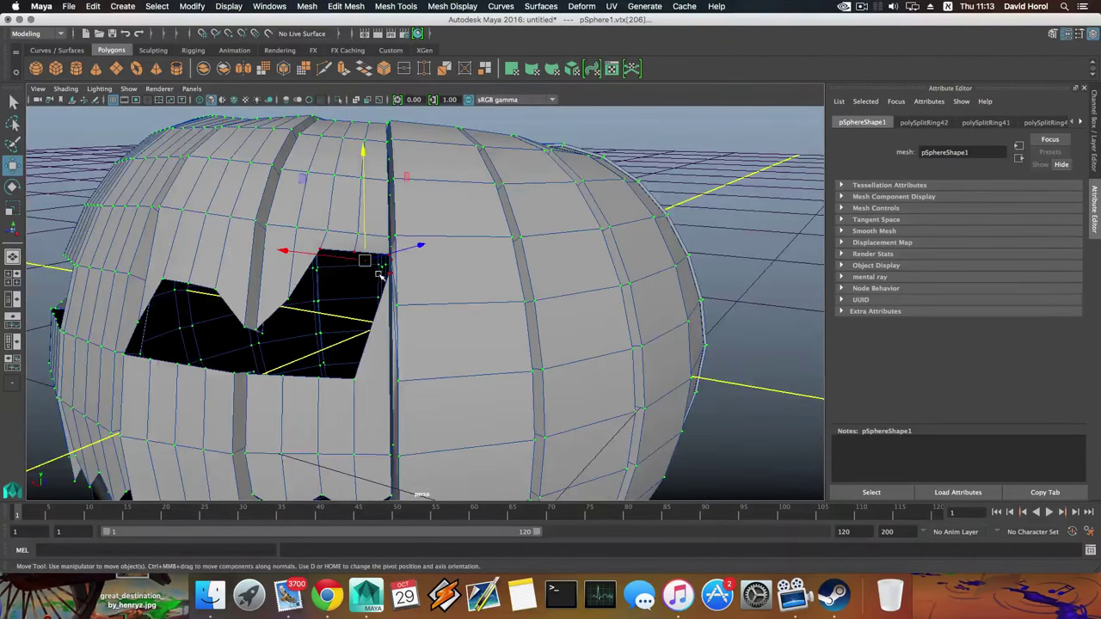
Raise the lower-edge vertex nearest the right-hand eye's outer corner to round off the outer end
{"action": "middle_click_drag", "start_coordinate": [375, 340], "coordinate": [408, 284], "text": "alt"}
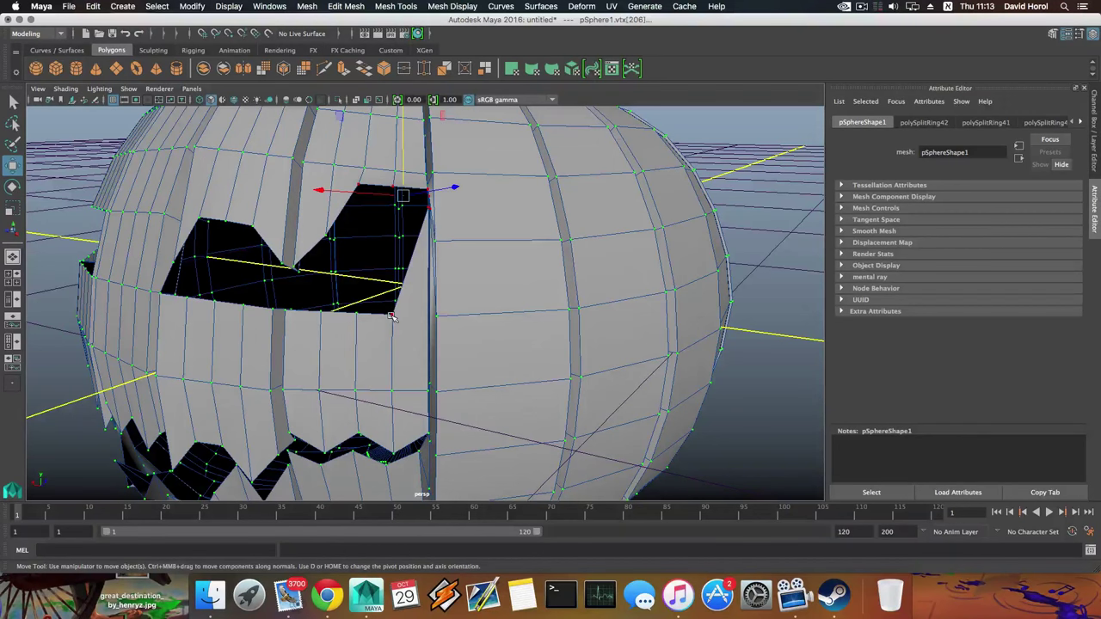
{"action": "left_click_drag", "start_coordinate": [392, 318], "coordinate": [387, 193]}
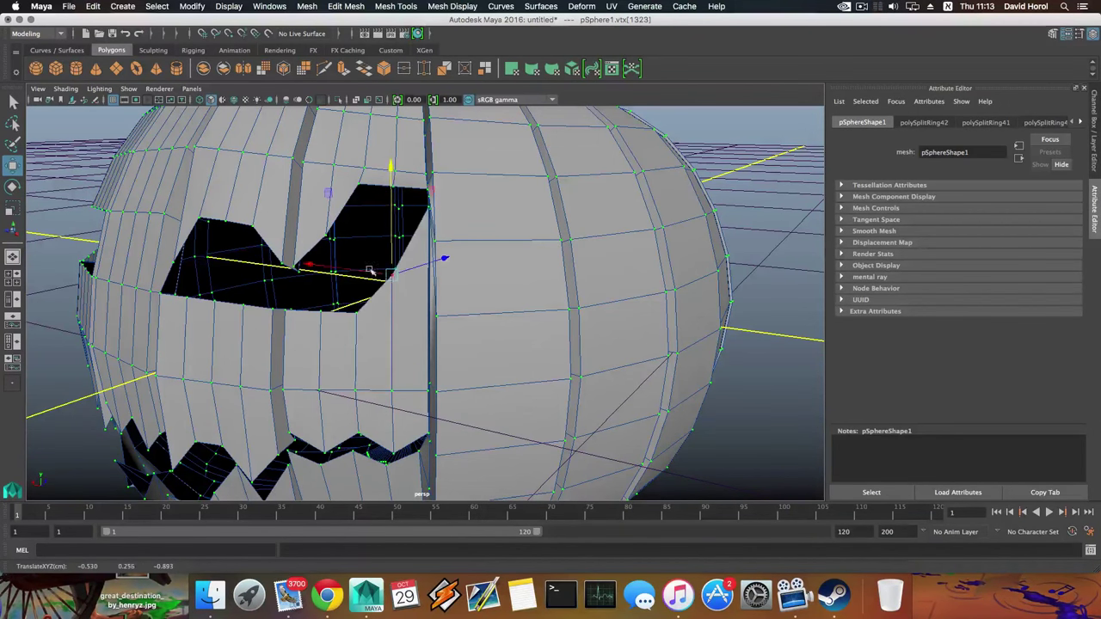
{"action": "left_click_drag", "start_coordinate": [368, 270], "coordinate": [325, 342], "text": "alt"}
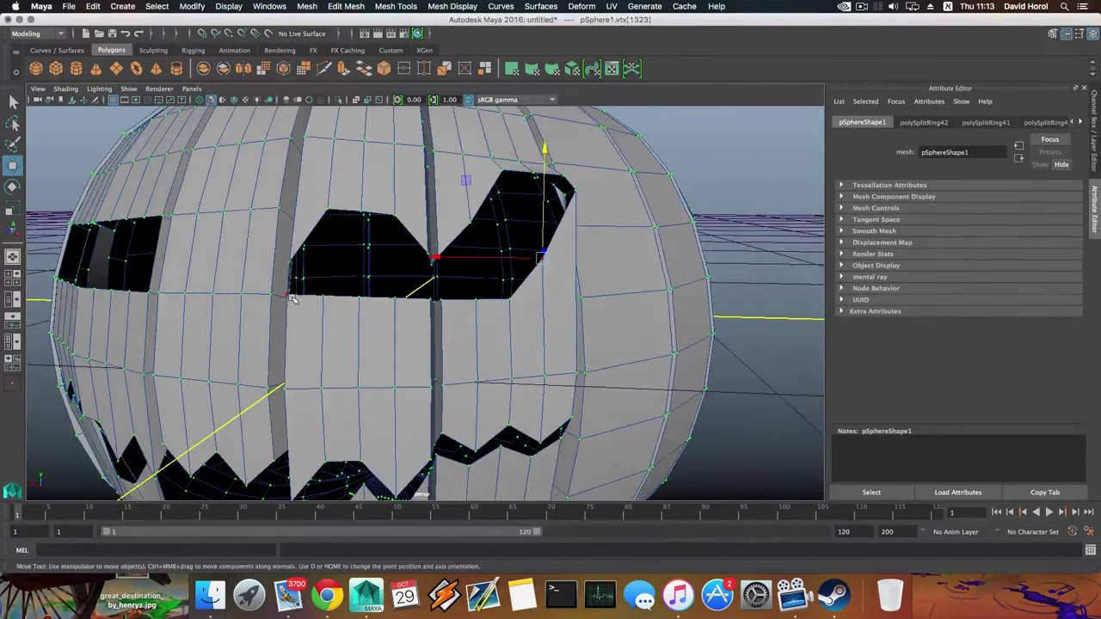
Lower the right-hand eye's inner lower corner and the neighbouring lower-edge vertices up to the rib groove
{"action": "left_click", "coordinate": [288, 295]}
{"action": "left_click_drag", "start_coordinate": [285, 186], "coordinate": [322, 274]}
{"action": "left_click", "coordinate": [324, 300]}
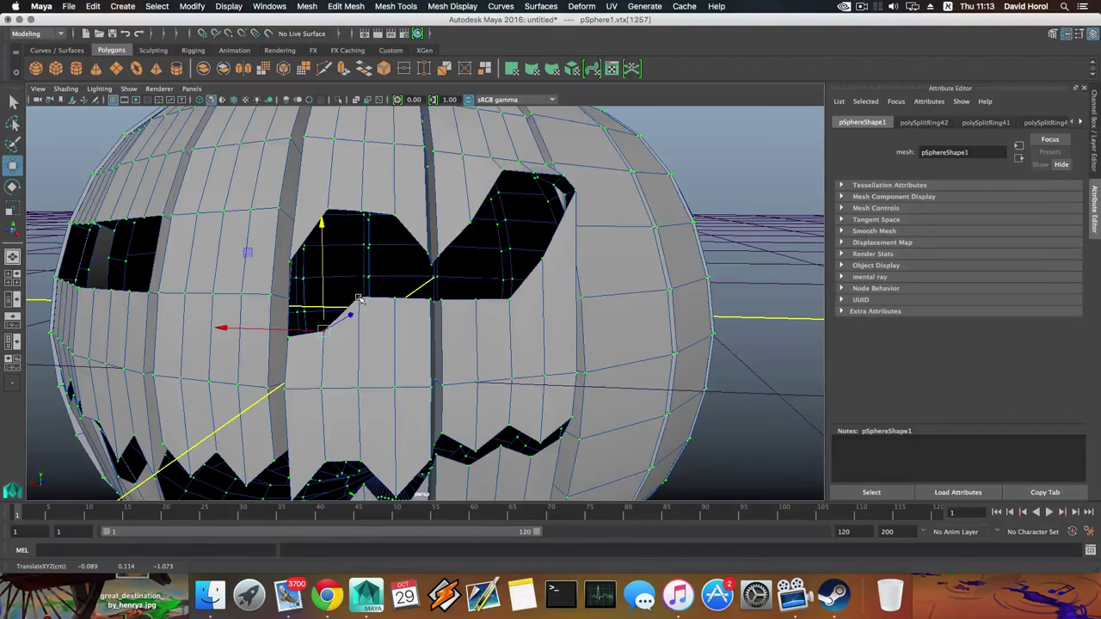
{"action": "left_click", "coordinate": [360, 299]}
{"action": "left_click", "coordinate": [356, 295]}
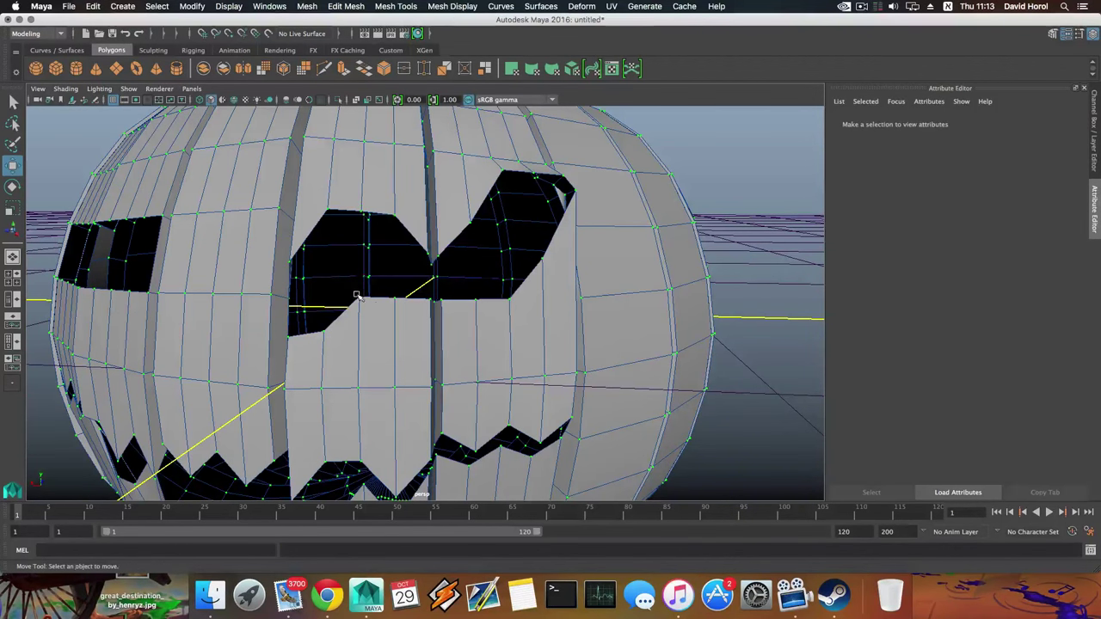
{"action": "left_click", "coordinate": [359, 299]}
{"action": "left_click_drag", "start_coordinate": [363, 269], "coordinate": [364, 297]}
{"action": "left_click", "coordinate": [394, 299]}
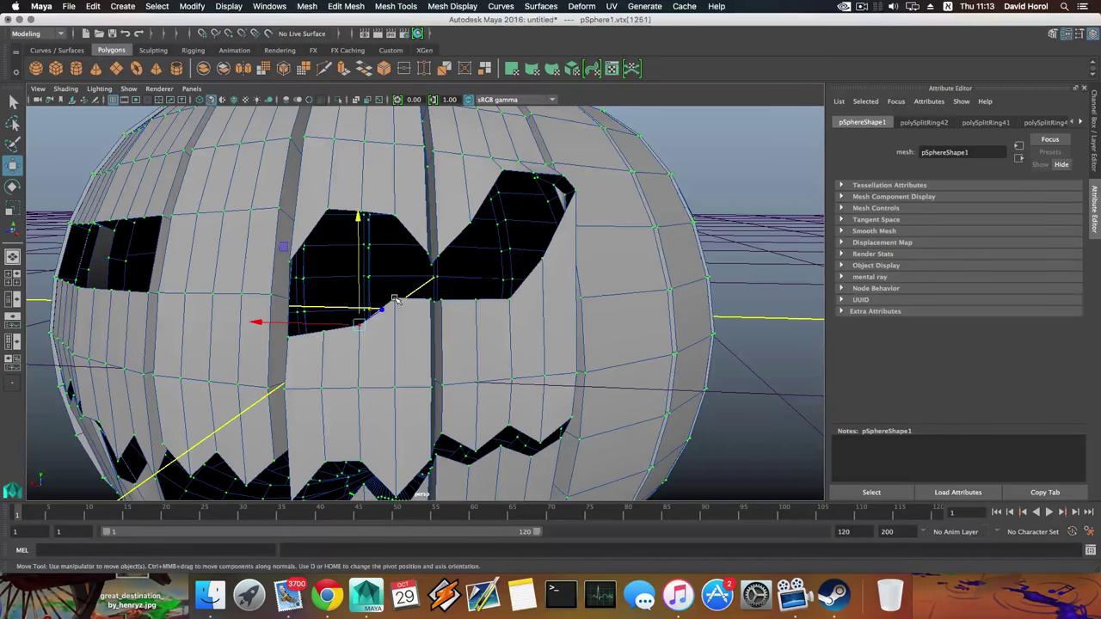
{"action": "left_click", "coordinate": [395, 301]}
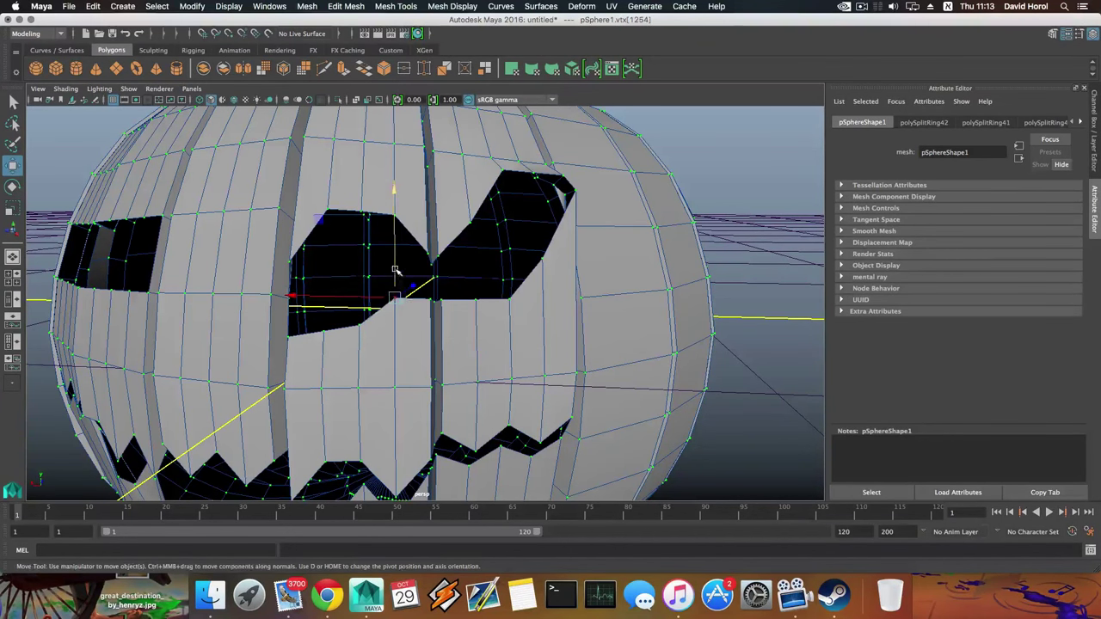
{"action": "left_click_drag", "start_coordinate": [397, 301], "coordinate": [421, 311]}
Lower the right-hand eye's lower-edge vertices at the rib groove and the next vertex on its outer side
{"action": "middle_click_drag", "start_coordinate": [446, 324], "coordinate": [387, 341], "text": "alt"}
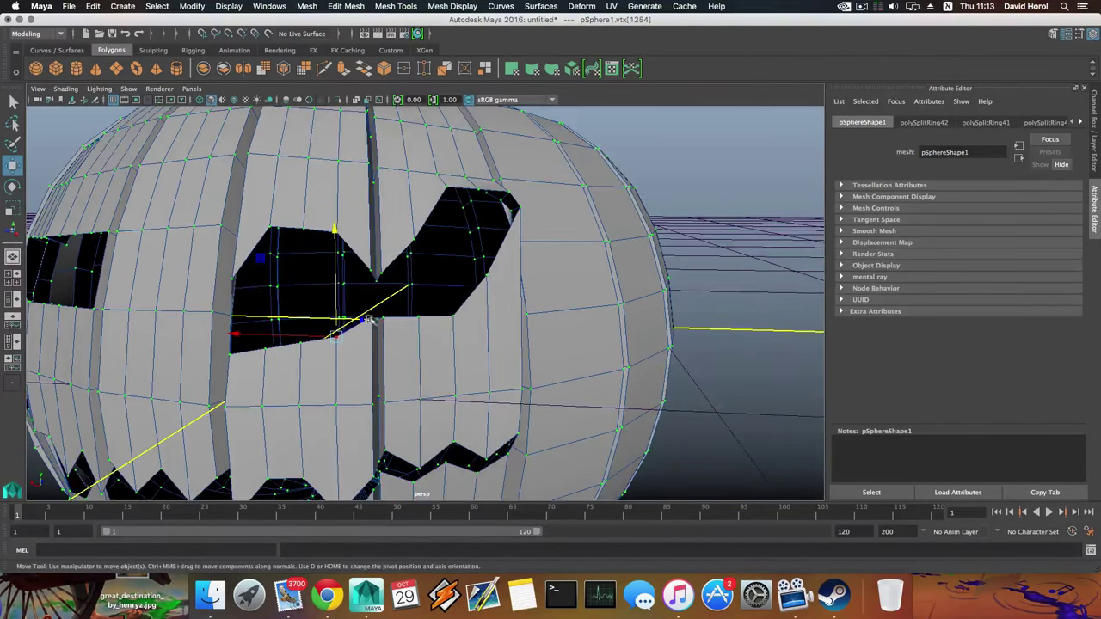
{"action": "left_click_drag", "start_coordinate": [384, 339], "coordinate": [382, 300], "text": "alt"}
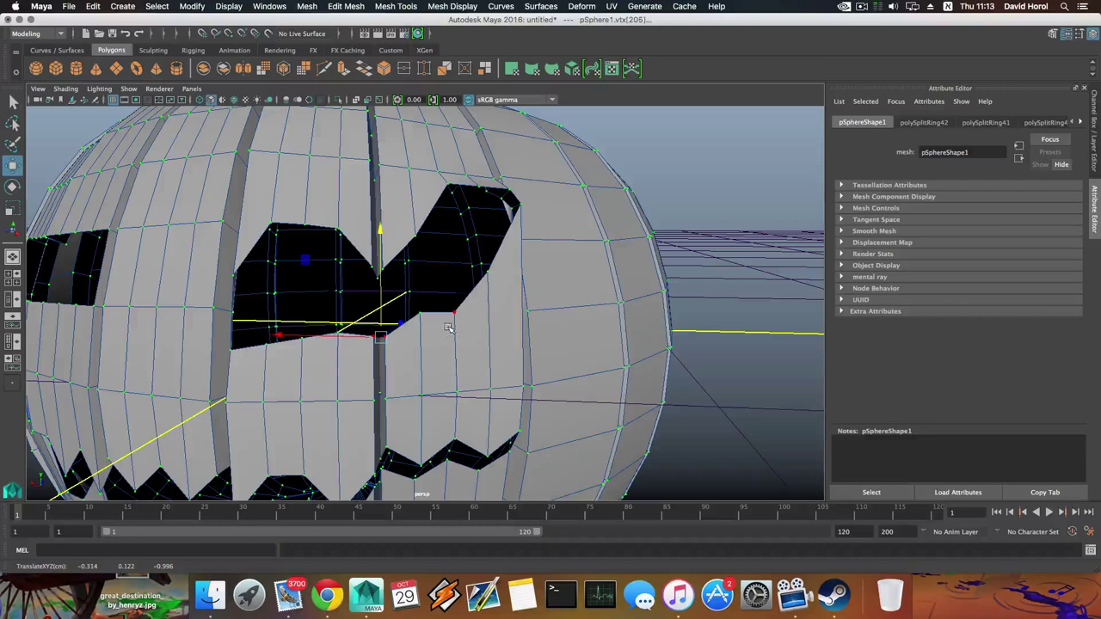
{"action": "left_click_drag", "start_coordinate": [447, 327], "coordinate": [388, 330], "text": "alt"}
{"action": "left_click", "coordinate": [385, 325]}
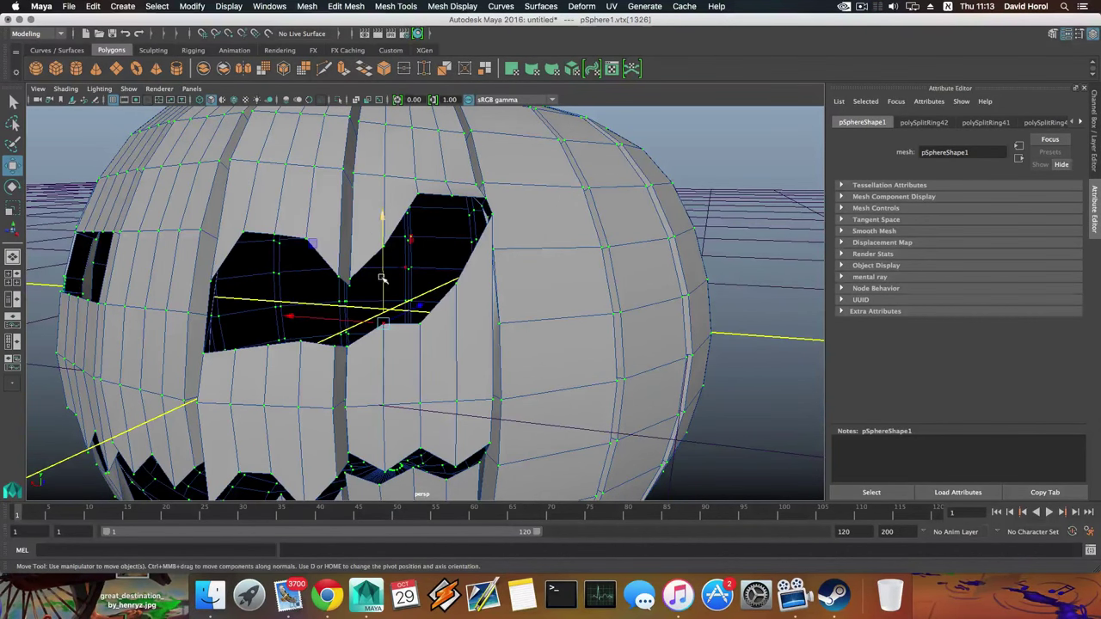
{"action": "left_click_drag", "start_coordinate": [383, 278], "coordinate": [427, 308]}
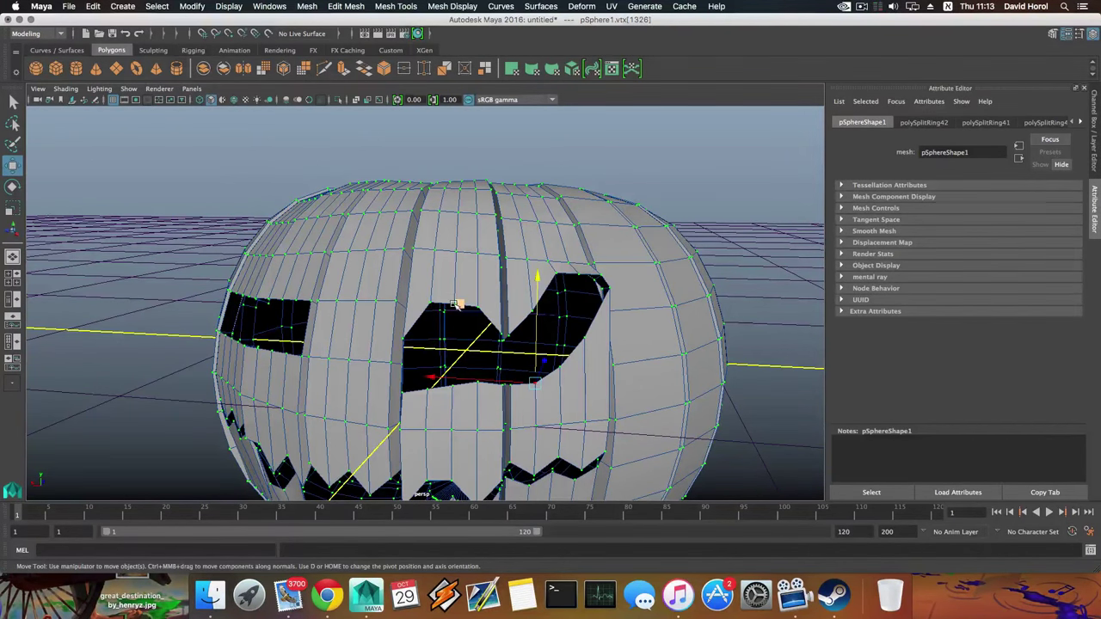
Try raising the middle vertex of the right-hand eye's inner upper edge into a peak and preview the mesh smoothed
{"action": "key", "text": "q"}
{"action": "left_click", "coordinate": [454, 302]}
{"action": "key", "text": "w"}
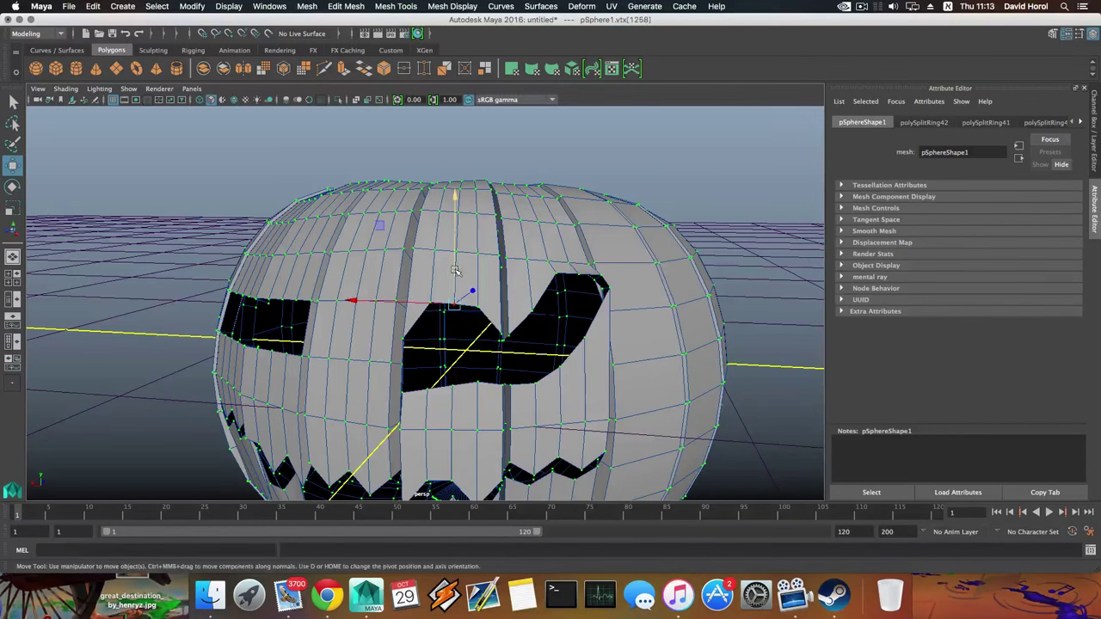
{"action": "left_click_drag", "start_coordinate": [455, 271], "coordinate": [453, 250]}
{"action": "right_click_drag", "start_coordinate": [562, 325], "coordinate": [474, 319], "text": "alt"}
{"action": "left_click_drag", "start_coordinate": [473, 319], "coordinate": [493, 322], "text": "alt"}
{"action": "key", "text": "3"}
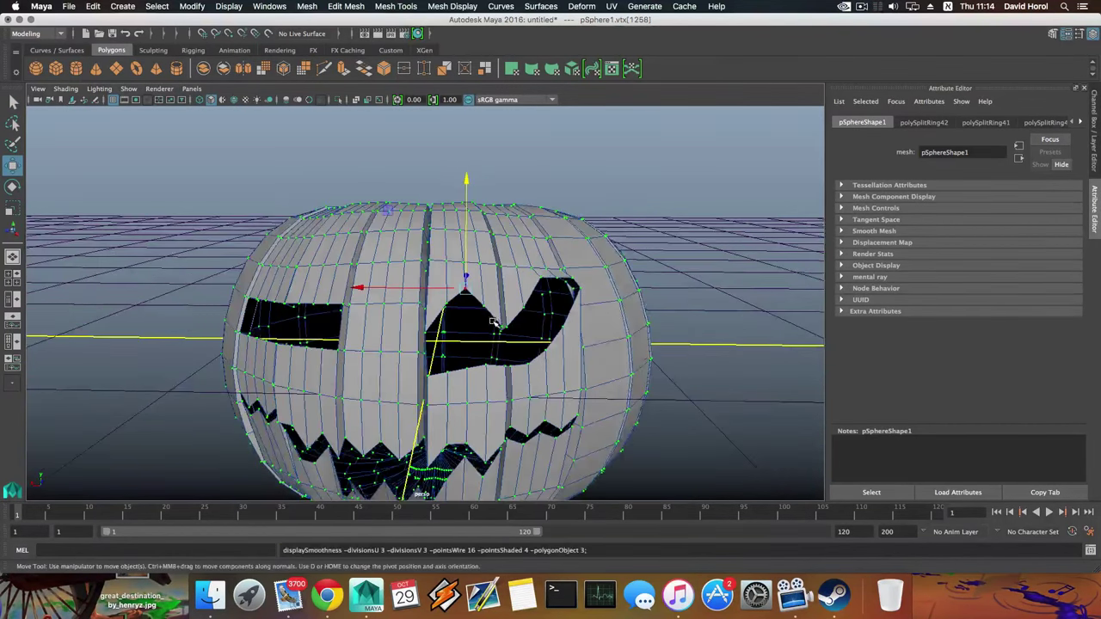
{"action": "right_click_drag", "start_coordinate": [516, 344], "coordinate": [441, 341], "text": "alt"}
{"action": "mouse_move", "coordinate": [441, 341]}
{"action": "left_mouse_down", "text": "alt"}
{"action": "mouse_move", "coordinate": [472, 344]}
{"action": "mouse_move", "coordinate": [431, 346]}
{"action": "left_mouse_up", "text": "alt"}
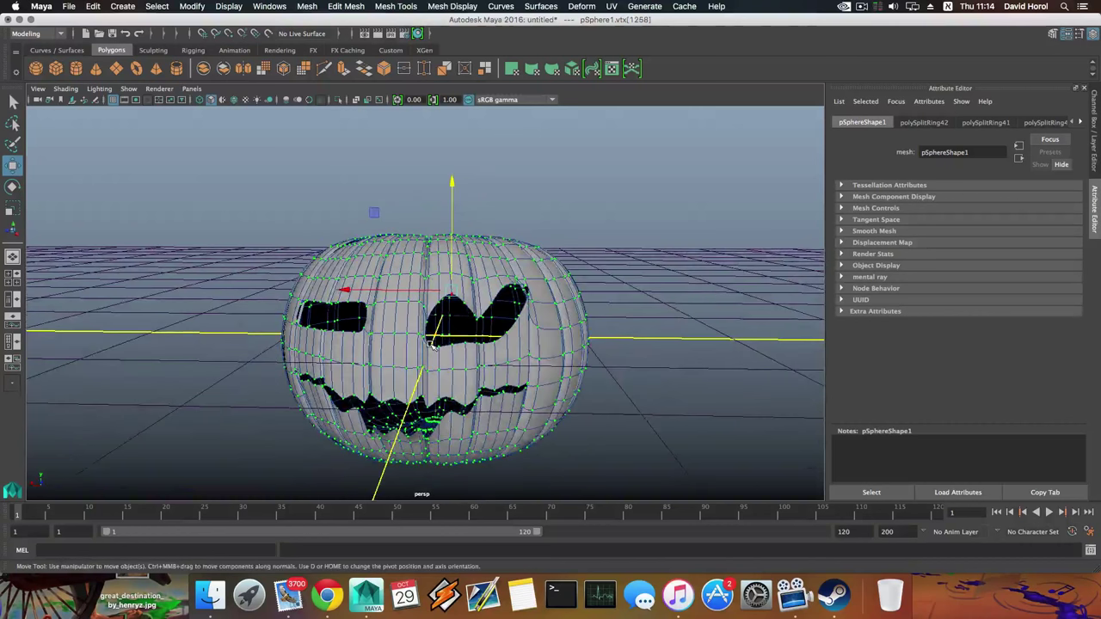
Undo the raised upper-edge peak, check the right-hand eye smoothed, and return to the unsmoothed mesh display
{"action": "key", "text": "super+z"}
{"action": "key", "text": "super+z"}
{"action": "key", "text": "super+z"}
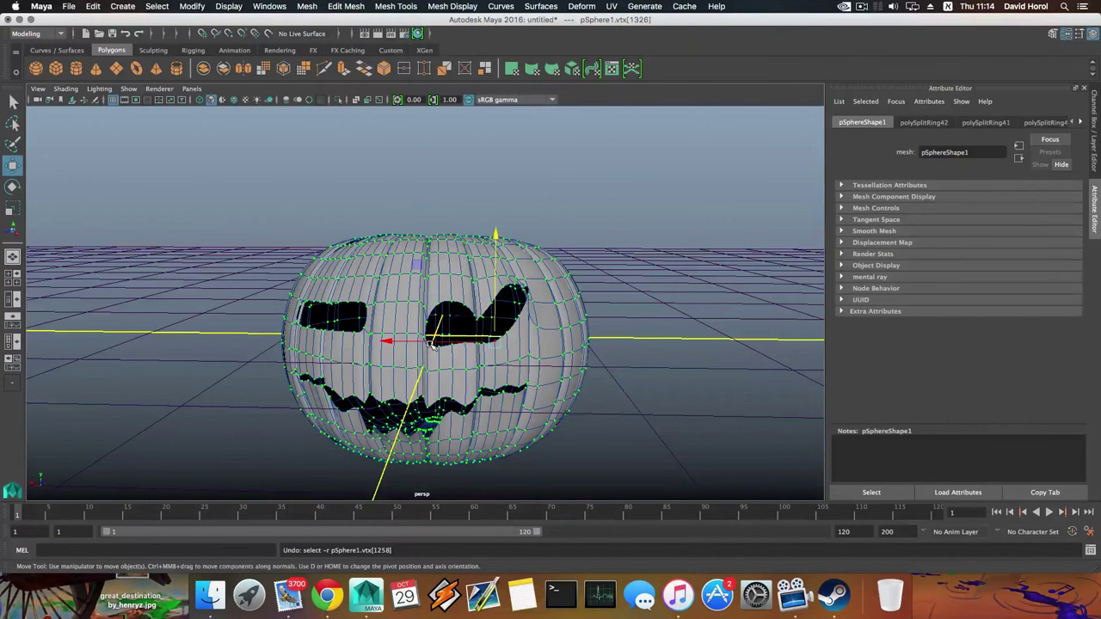
{"action": "scroll", "coordinate": [456, 379], "scroll_direction": "up", "scroll_amount": 5}
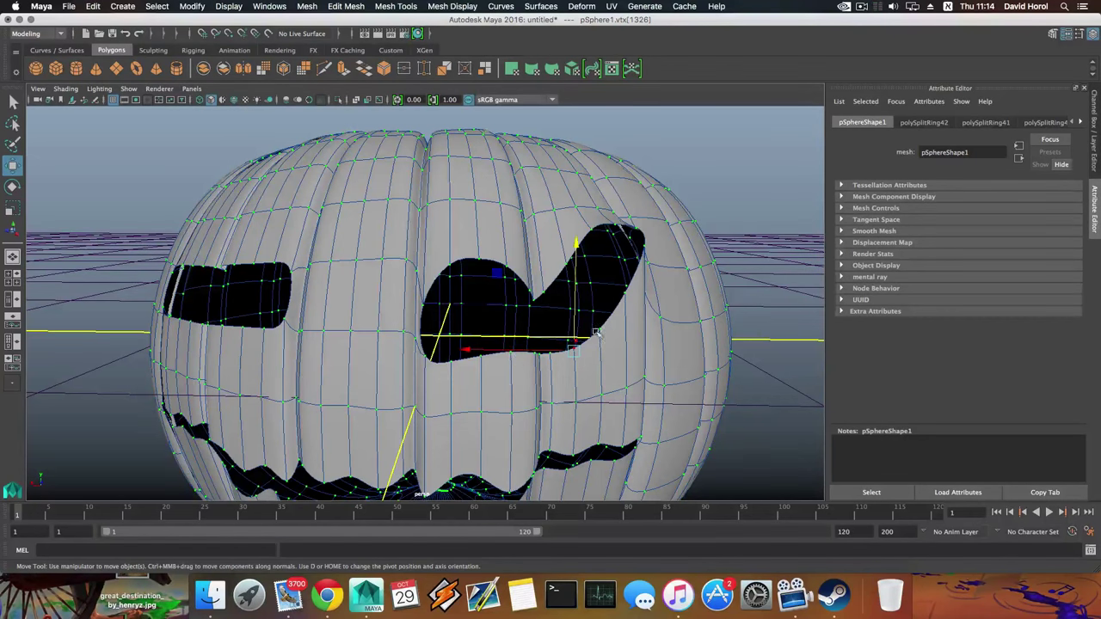
{"action": "middle_click_drag", "start_coordinate": [596, 333], "coordinate": [464, 376], "text": "alt"}
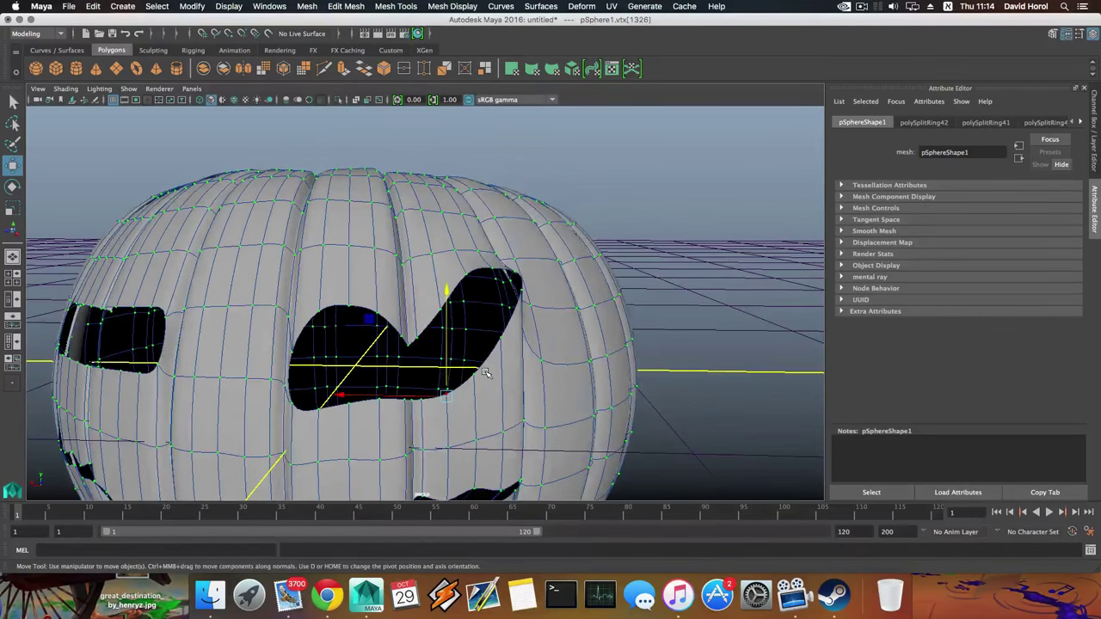
{"action": "key", "text": "1"}
Reposition the vertices in the rib groove at the right-hand eye's outer upper corner
{"action": "left_click_drag", "start_coordinate": [505, 364], "coordinate": [402, 364], "text": "alt"}
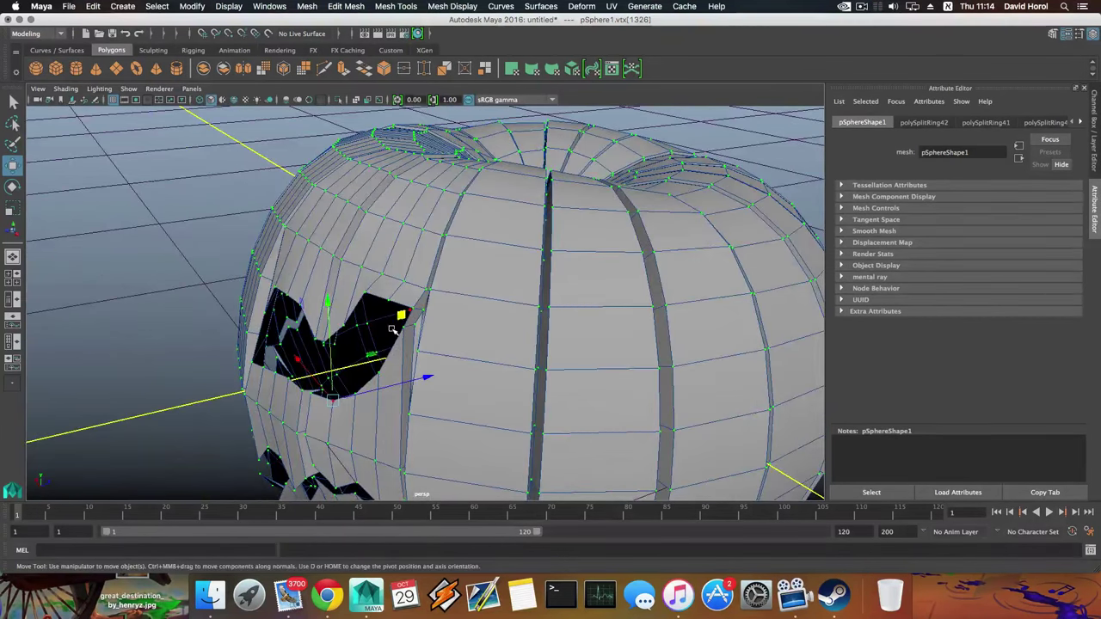
{"action": "right_click_drag", "start_coordinate": [391, 329], "coordinate": [409, 319]}
{"action": "left_click", "coordinate": [404, 327]}
{"action": "left_click", "coordinate": [405, 318]}
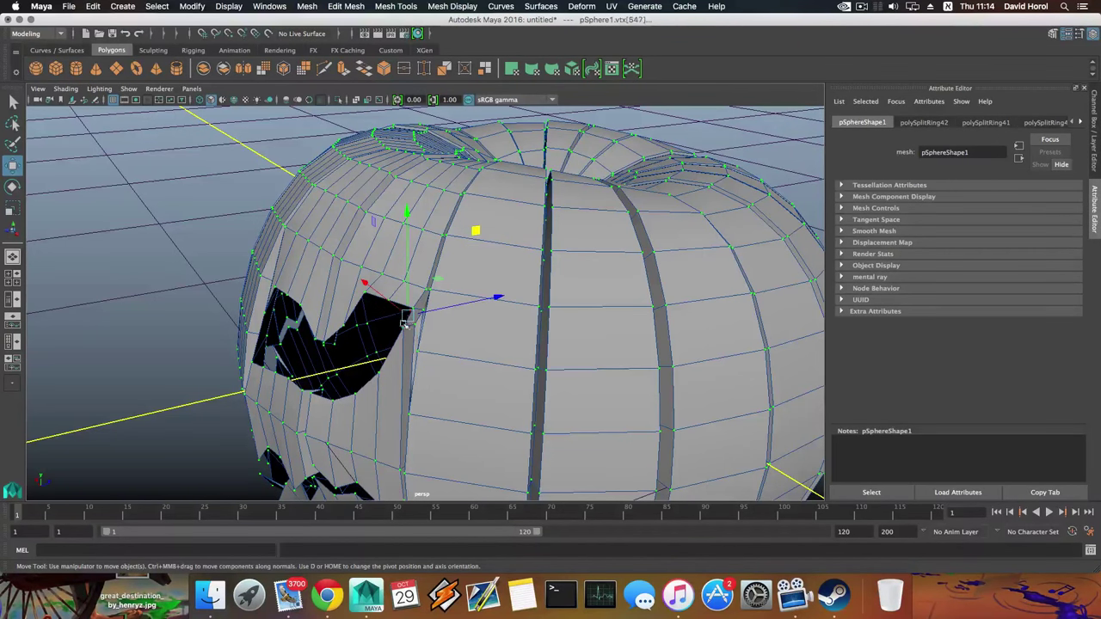
{"action": "left_click_drag", "start_coordinate": [394, 307], "coordinate": [465, 311]}
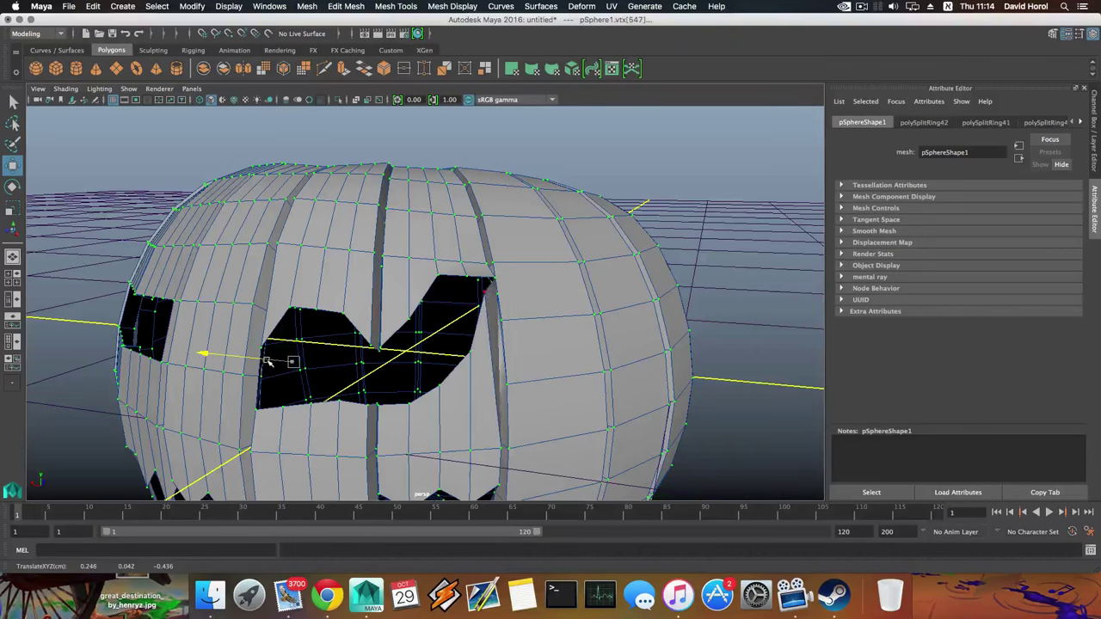
Lower the right-hand eye's inner upper-corner vertex and the neighbouring vertex on its upper edge
{"action": "left_click_drag", "start_coordinate": [277, 365], "coordinate": [404, 325], "text": "alt"}
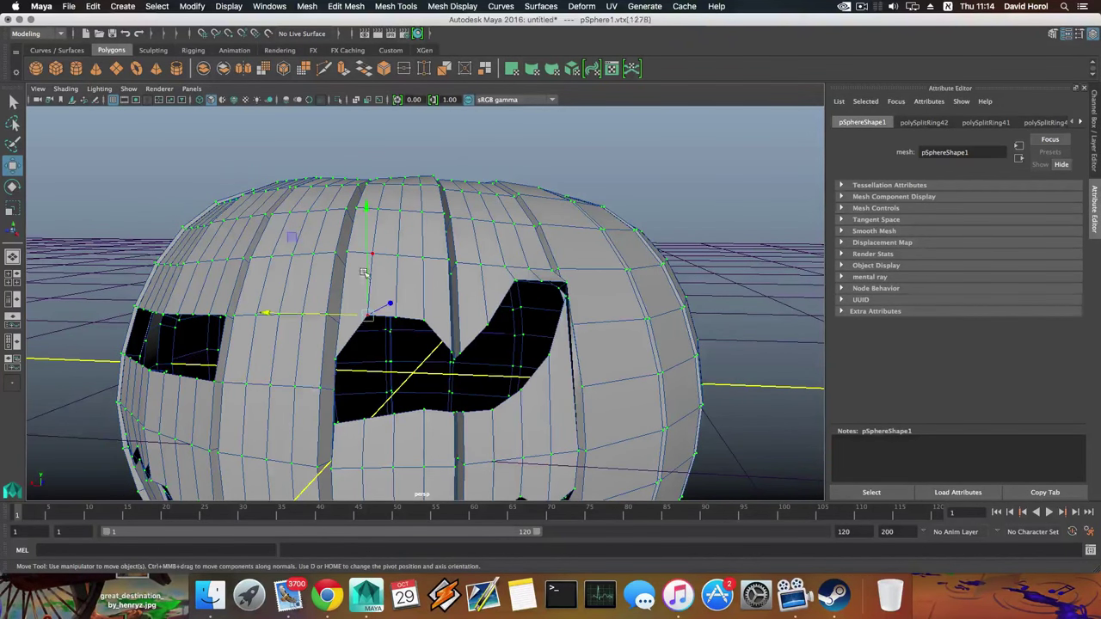
{"action": "left_click", "coordinate": [368, 276]}
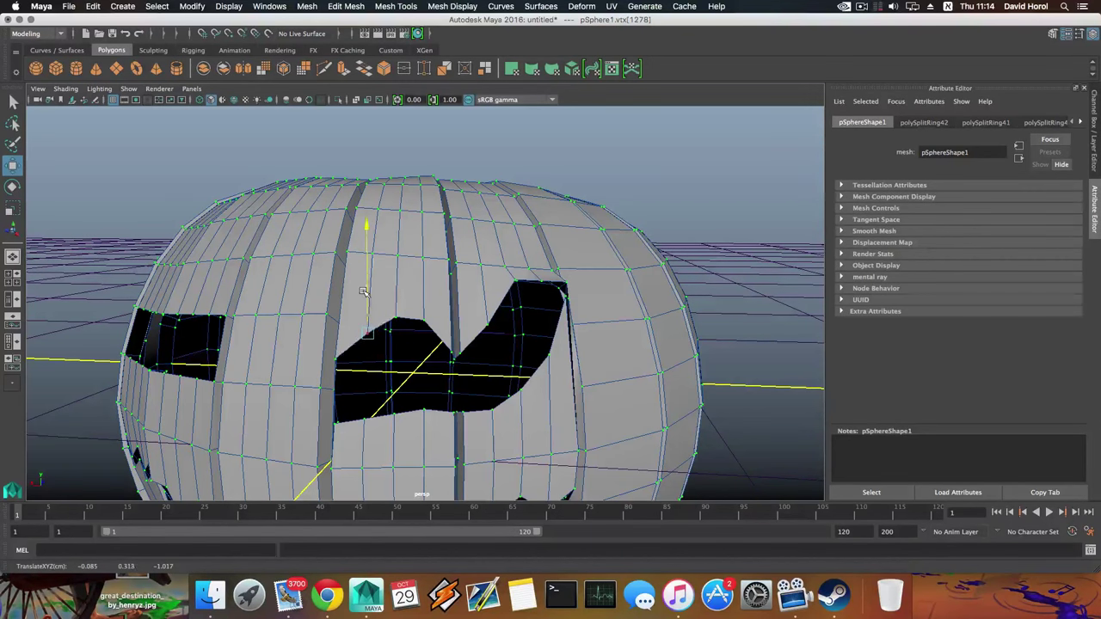
{"action": "left_click", "coordinate": [336, 359]}
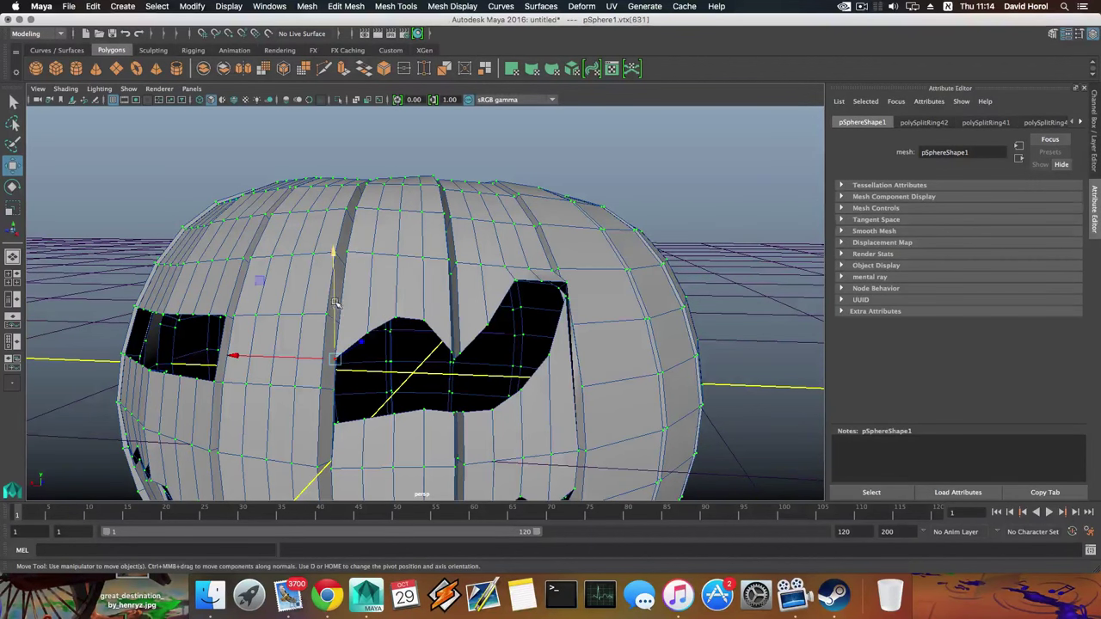
{"action": "left_click_drag", "start_coordinate": [336, 304], "coordinate": [294, 292]}
Lower the left-hand eye's upper-edge vertices at the rib groove to form a V-shaped notch
{"action": "middle_click_drag", "start_coordinate": [285, 322], "coordinate": [336, 336], "text": "alt"}
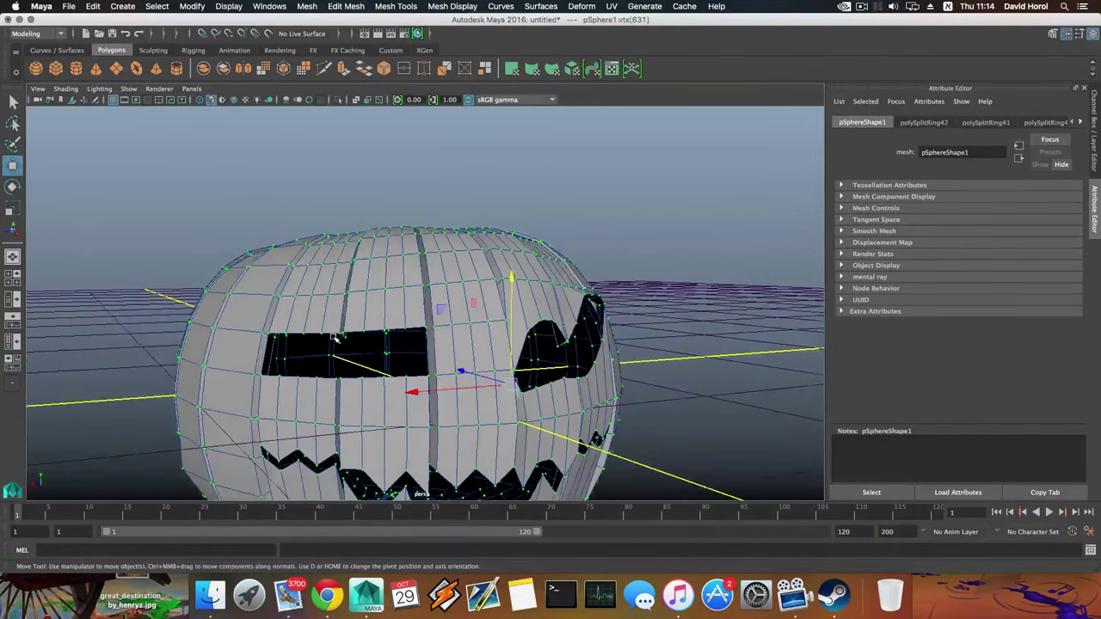
{"action": "right_click_drag", "start_coordinate": [336, 336], "coordinate": [376, 370], "text": "alt"}
{"action": "middle_click_drag", "start_coordinate": [376, 371], "coordinate": [409, 366], "text": "alt"}
{"action": "left_click_drag", "start_coordinate": [333, 346], "coordinate": [362, 369], "text": "alt"}
{"action": "left_click", "coordinate": [371, 377]}
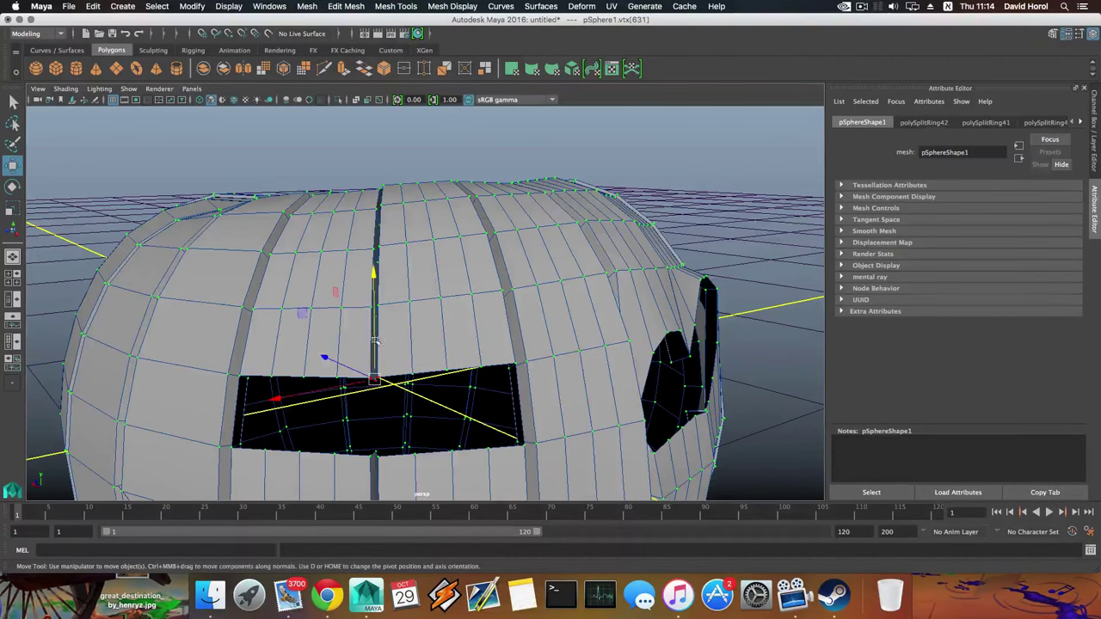
{"action": "left_click_drag", "start_coordinate": [374, 323], "coordinate": [398, 389]}
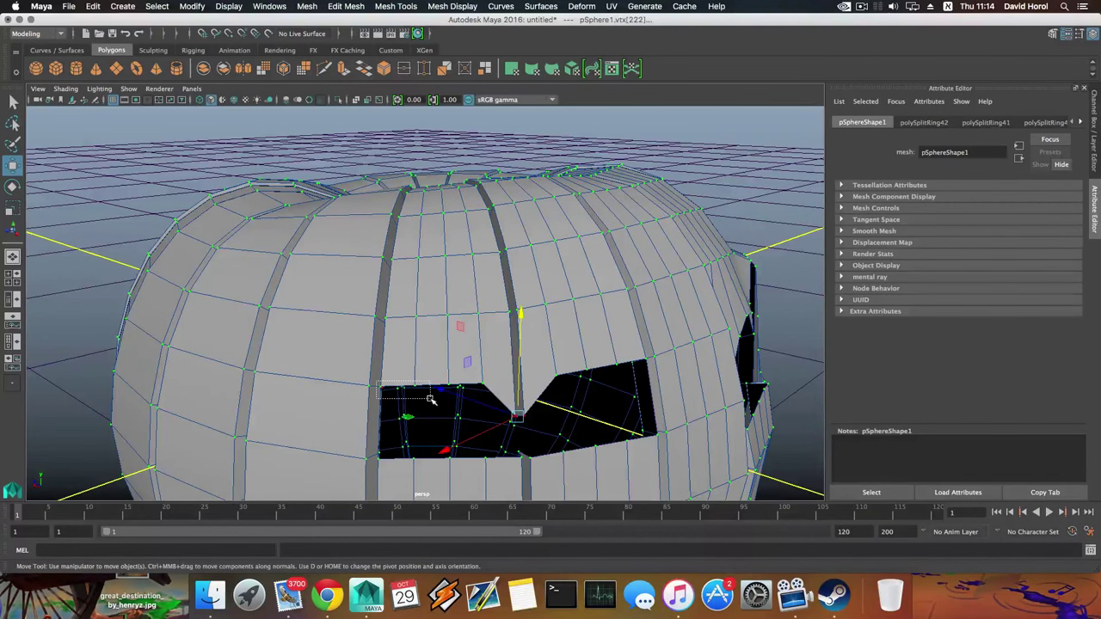
Select only the vertices at the left-hand eye's outer upper corner, deselecting those on the back of the pumpkin
{"action": "left_click_drag", "start_coordinate": [430, 398], "coordinate": [456, 397]}
{"action": "left_click_drag", "start_coordinate": [370, 398], "coordinate": [496, 402], "text": "alt"}
{"action": "right_click_drag", "start_coordinate": [496, 402], "coordinate": [189, 385], "text": "alt"}
{"action": "left_click_drag", "start_coordinate": [120, 414], "coordinate": [189, 475], "text": "ctrl"}
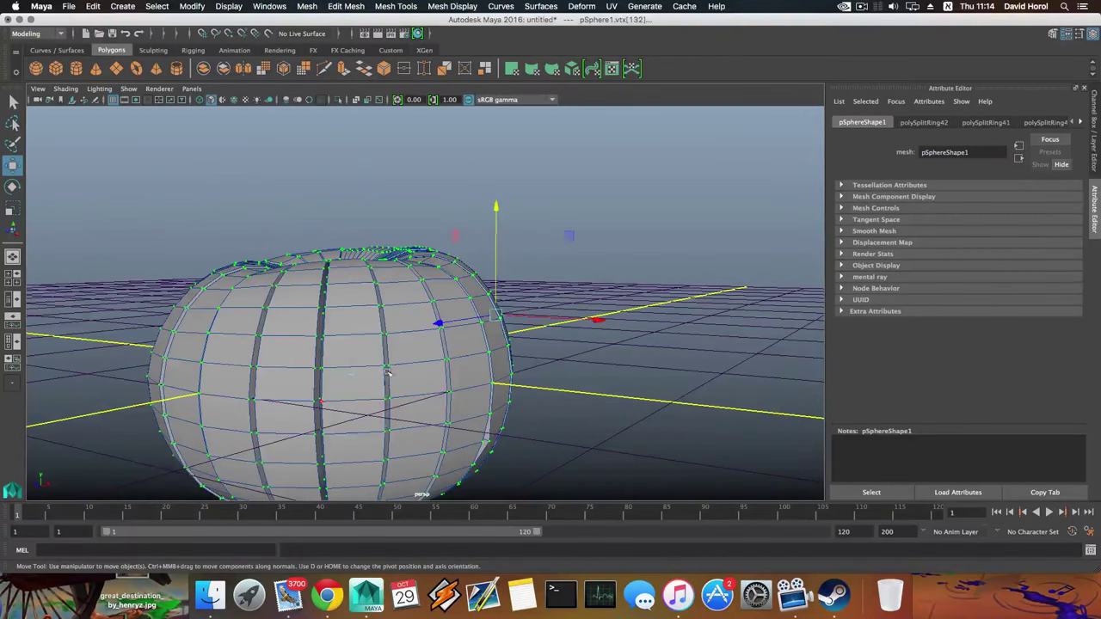
{"action": "left_click_drag", "start_coordinate": [430, 335], "coordinate": [251, 351], "text": "alt"}
{"action": "left_click_drag", "start_coordinate": [362, 309], "coordinate": [396, 289], "text": "alt"}
{"action": "right_click_drag", "start_coordinate": [386, 297], "coordinate": [516, 376], "text": "alt"}
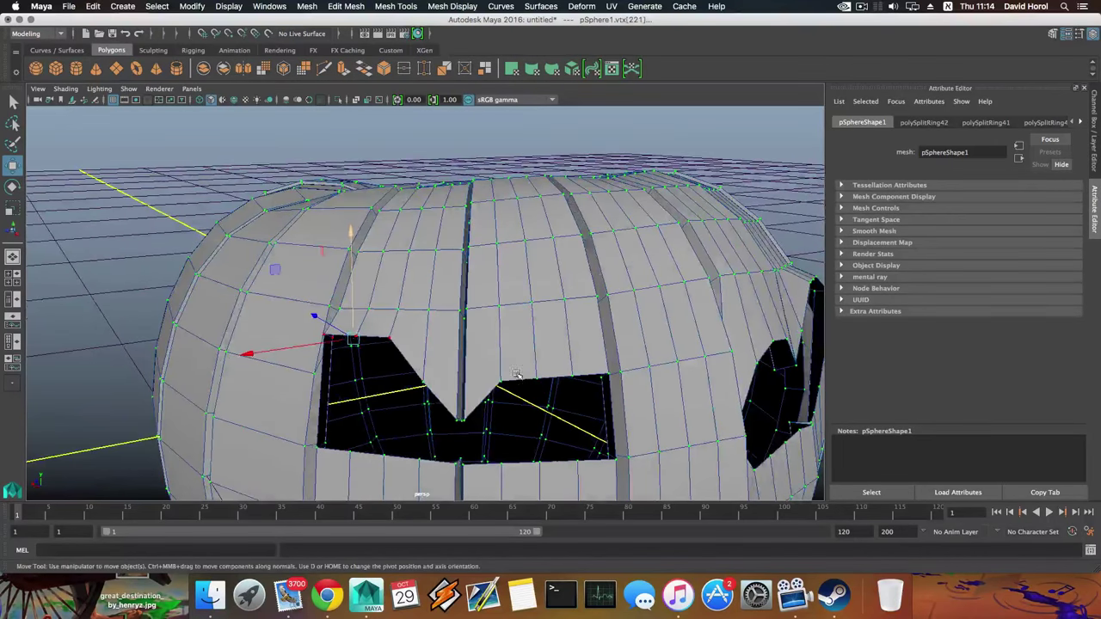
Set the Move tool's axis orientation to Component and reposition the left-hand eye's outer upper-corner vertices
{"action": "double_click", "coordinate": [13, 167]}
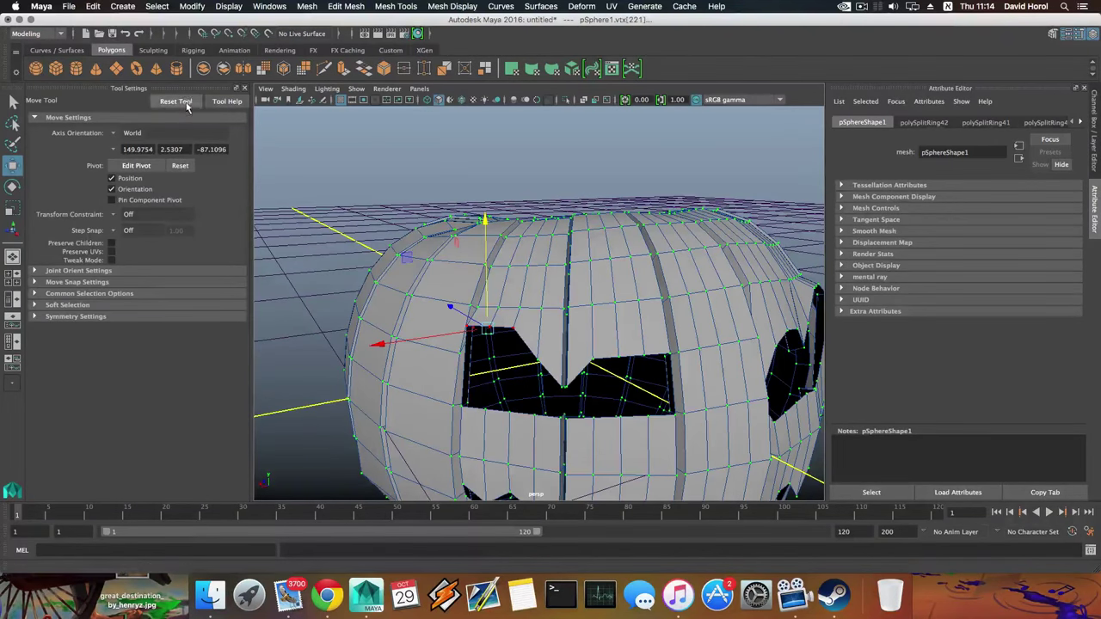
{"action": "left_click", "coordinate": [129, 135]}
{"action": "left_click", "coordinate": [130, 161]}
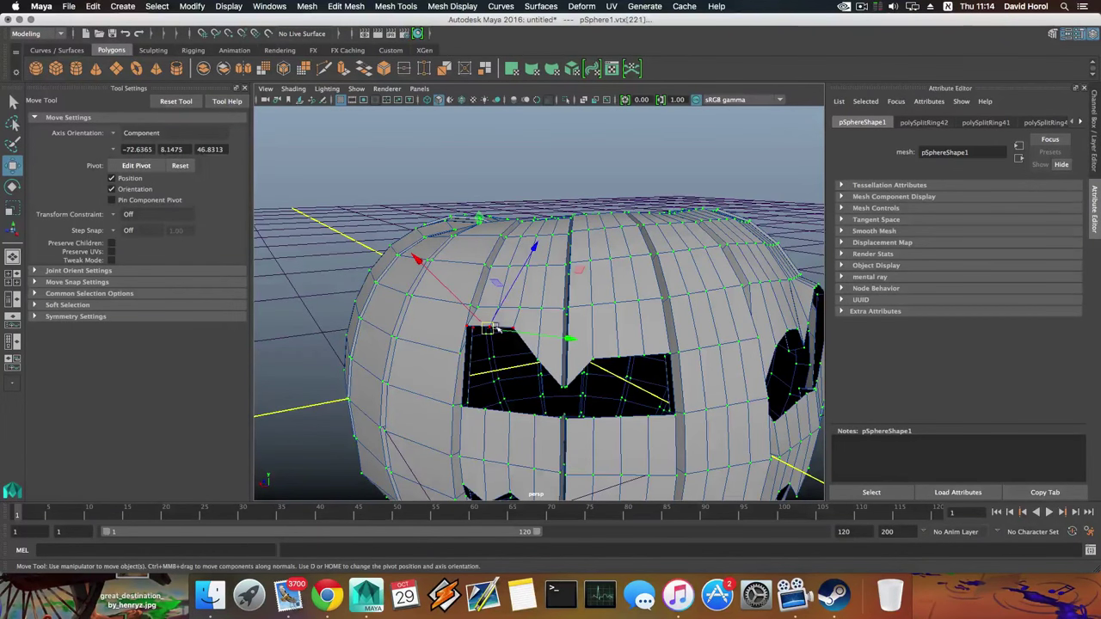
{"action": "left_click_drag", "start_coordinate": [512, 296], "coordinate": [488, 315]}
Raise the left-hand eye's outer lower-corner vertices to slant its outer edge and adjust the neighbouring lower-edge vertex
{"action": "left_click", "coordinate": [475, 354]}
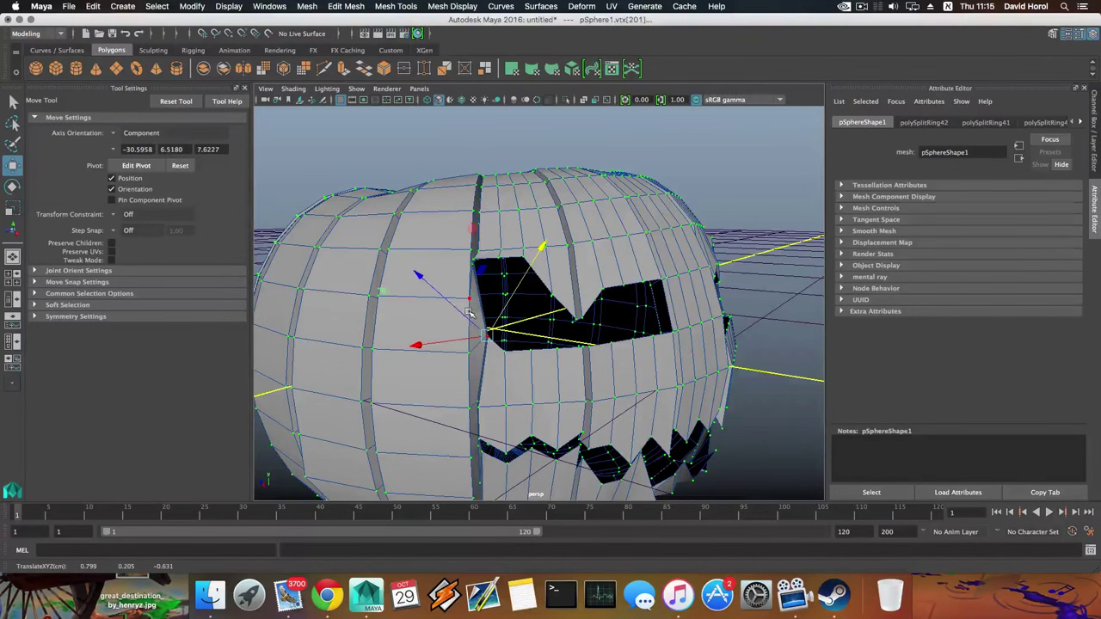
{"action": "middle_click_drag", "start_coordinate": [469, 312], "coordinate": [456, 300]}
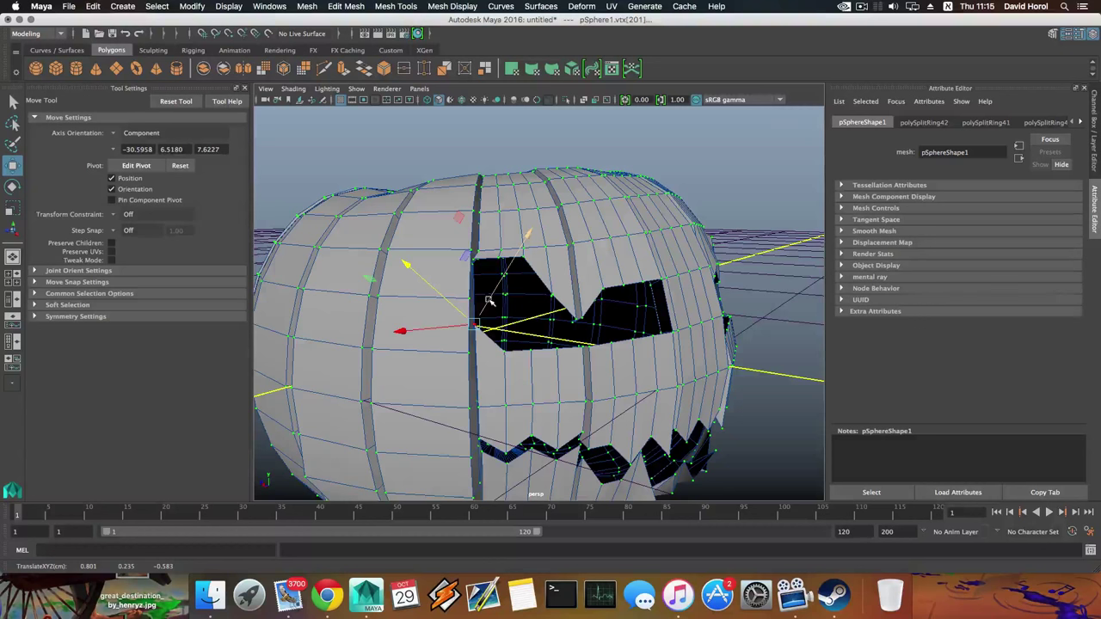
{"action": "left_click_drag", "start_coordinate": [488, 300], "coordinate": [456, 259]}
{"action": "middle_click_drag", "start_coordinate": [583, 377], "coordinate": [572, 374], "text": "alt"}
{"action": "left_click_drag", "start_coordinate": [570, 375], "coordinate": [424, 368], "text": "alt"}
{"action": "left_click", "coordinate": [417, 348]}
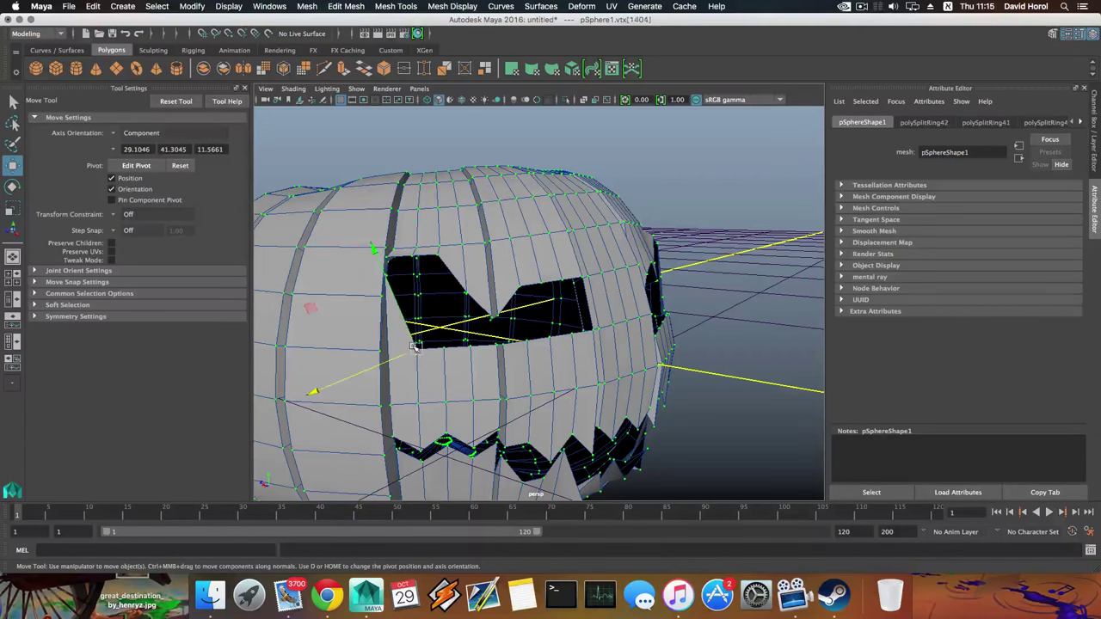
{"action": "mouse_move", "coordinate": [404, 323]}
{"action": "left_mouse_down"}
{"action": "mouse_move", "coordinate": [394, 308]}
{"action": "mouse_move", "coordinate": [440, 348]}
{"action": "mouse_move", "coordinate": [415, 334]}
{"action": "left_mouse_up"}
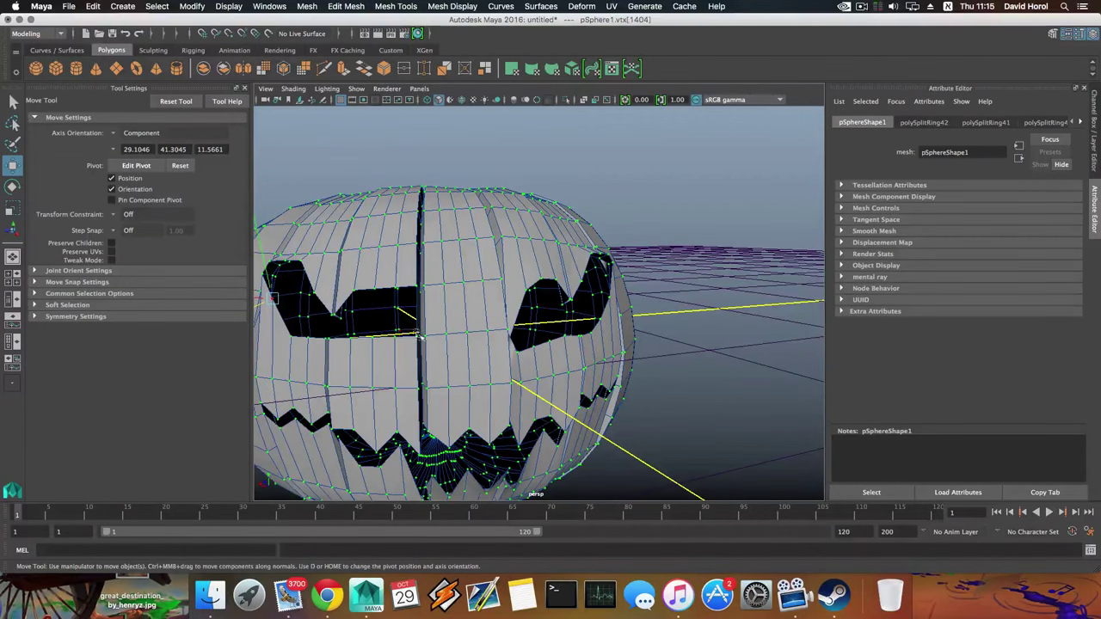
Lower the left-hand eye's inner lower-corner vertices and the adjacent vertex on its lower edge
{"action": "left_click", "coordinate": [419, 337]}
{"action": "scroll", "coordinate": [420, 353], "scroll_direction": "up", "scroll_amount": 5}
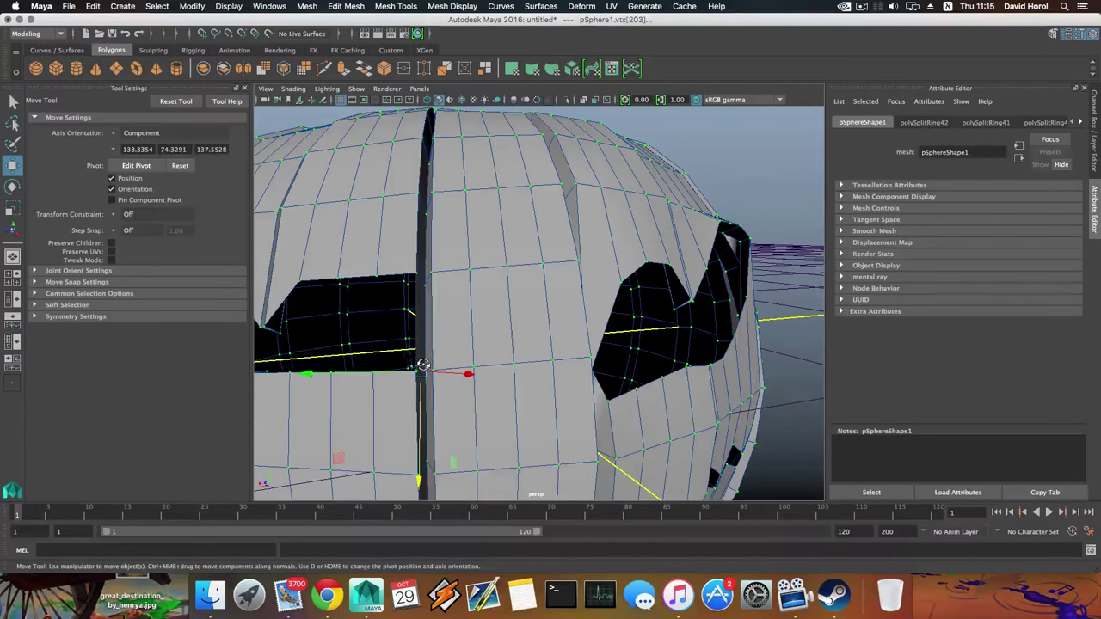
{"action": "left_click_drag", "start_coordinate": [422, 365], "coordinate": [463, 362], "text": "alt"}
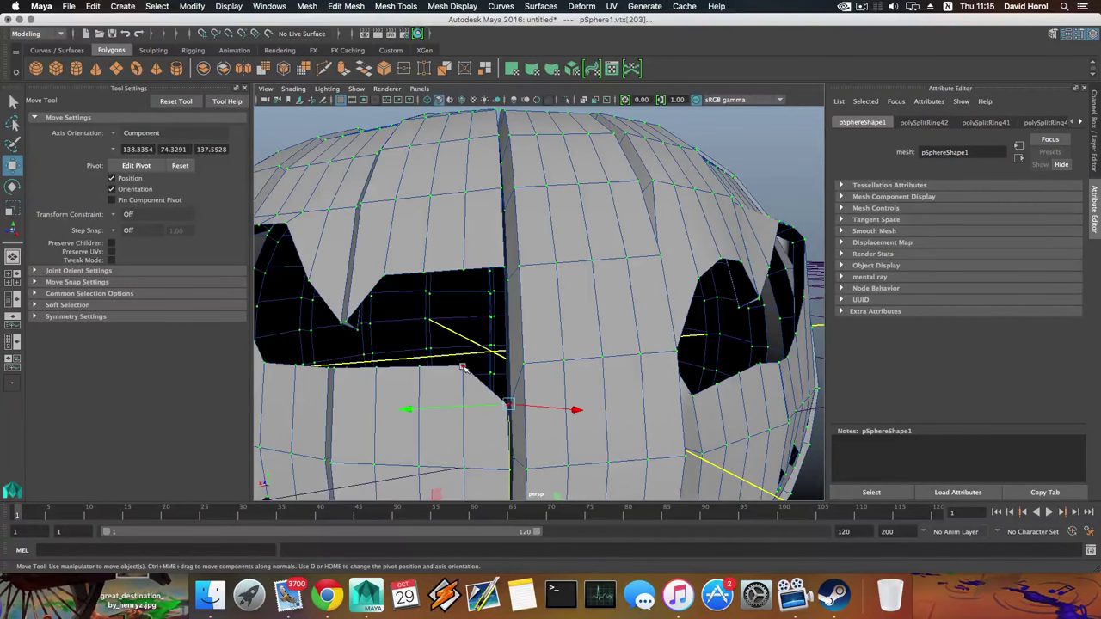
{"action": "left_click", "coordinate": [462, 365]}
{"action": "left_click", "coordinate": [462, 364]}
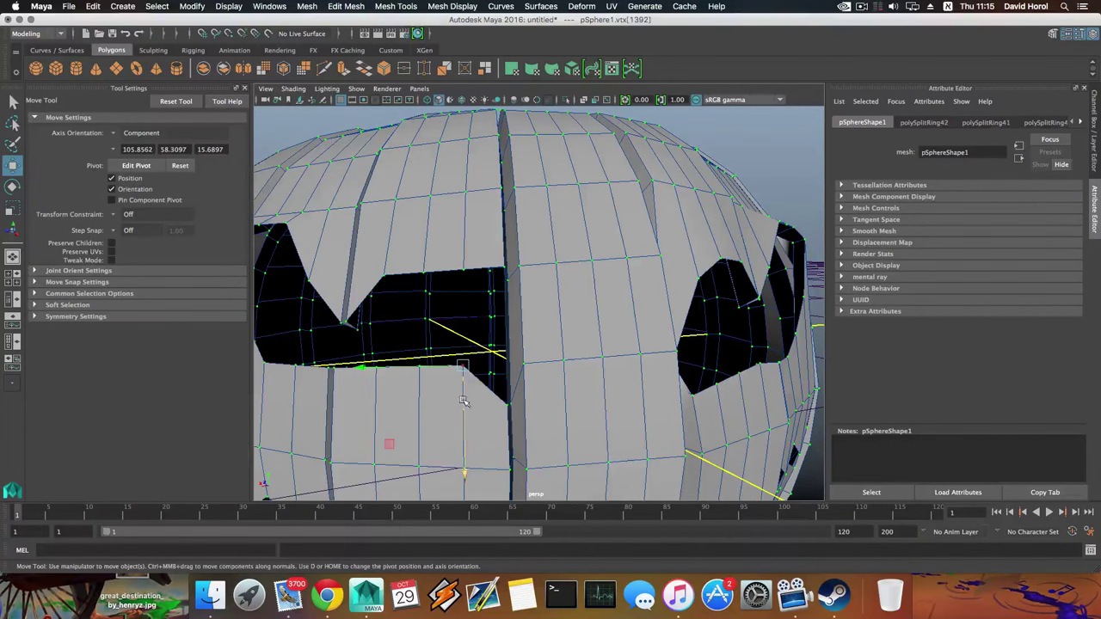
{"action": "left_click_drag", "start_coordinate": [464, 400], "coordinate": [490, 410]}
Lower the left-hand eye's remaining lower-edge vertices on the inner side of the rib groove and the vertex just outside it
{"action": "left_click", "coordinate": [490, 357]}
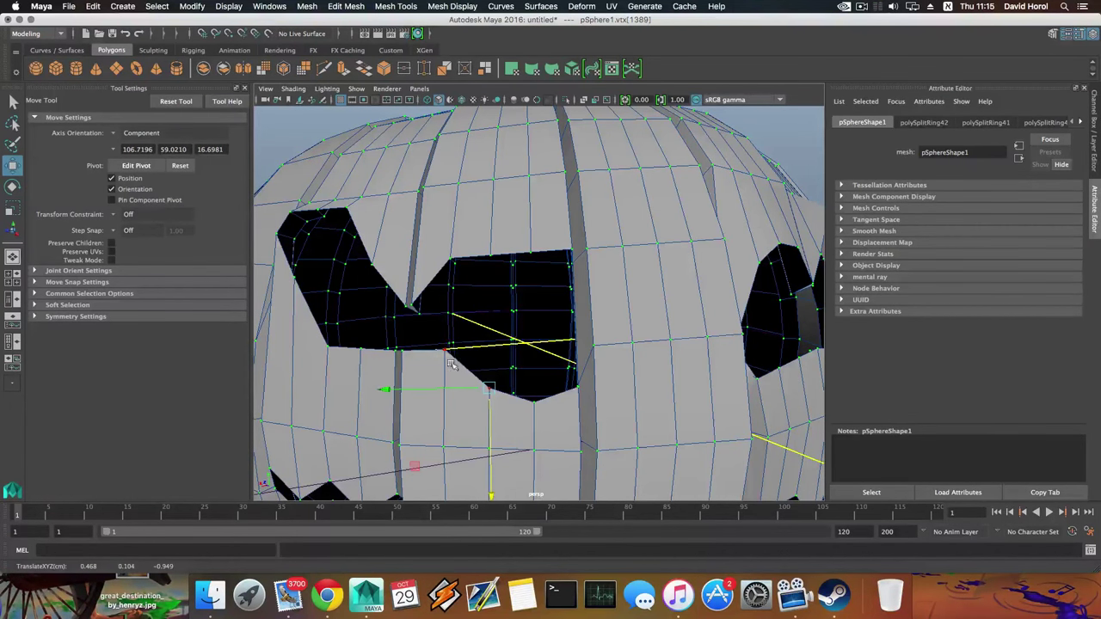
{"action": "left_click_drag", "start_coordinate": [450, 363], "coordinate": [457, 367], "text": "alt"}
{"action": "left_click_drag", "start_coordinate": [455, 369], "coordinate": [440, 380], "text": "alt"}
{"action": "left_click_drag", "start_coordinate": [447, 382], "coordinate": [461, 380]}
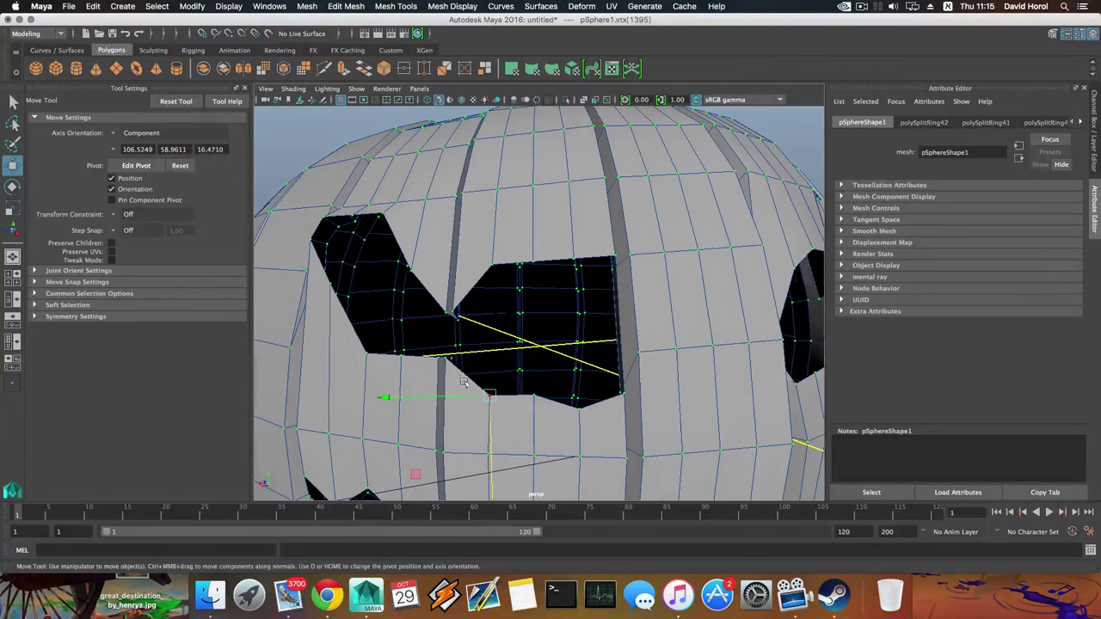
{"action": "left_click", "coordinate": [401, 355]}
{"action": "left_click_drag", "start_coordinate": [401, 357], "coordinate": [404, 432]}
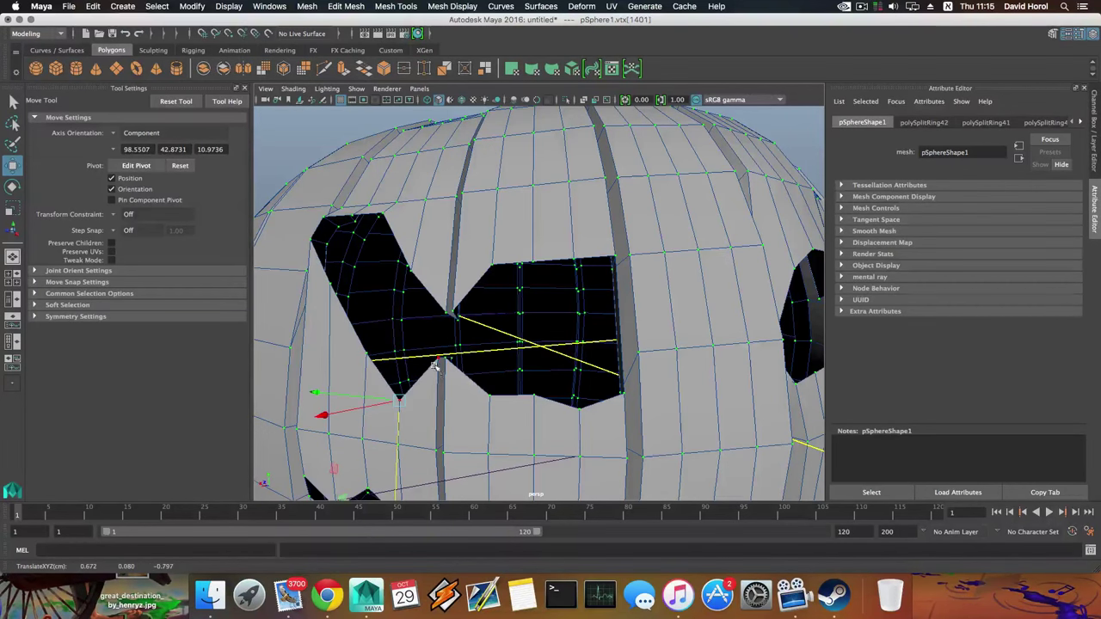
Preview the reshaped left-hand eye on the smoothed mesh and return to the unsmoothed display
{"action": "scroll", "coordinate": [439, 358], "scroll_direction": "down", "scroll_amount": 5}
{"action": "left_click_drag", "start_coordinate": [479, 347], "coordinate": [439, 352], "text": "alt"}
{"action": "key", "text": "3"}
{"action": "scroll", "coordinate": [445, 357], "scroll_direction": "down", "scroll_amount": 4}
{"action": "key", "text": "1"}
Lower the left-hand eye's inner upper-corner vertex beside the rib groove to slope its brow towards the nose
{"action": "scroll", "coordinate": [474, 353], "scroll_direction": "up", "scroll_amount": 4}
{"action": "middle_click_drag", "start_coordinate": [438, 353], "coordinate": [443, 352], "text": "alt"}
{"action": "scroll", "coordinate": [443, 351], "scroll_direction": "up", "scroll_amount": 3}
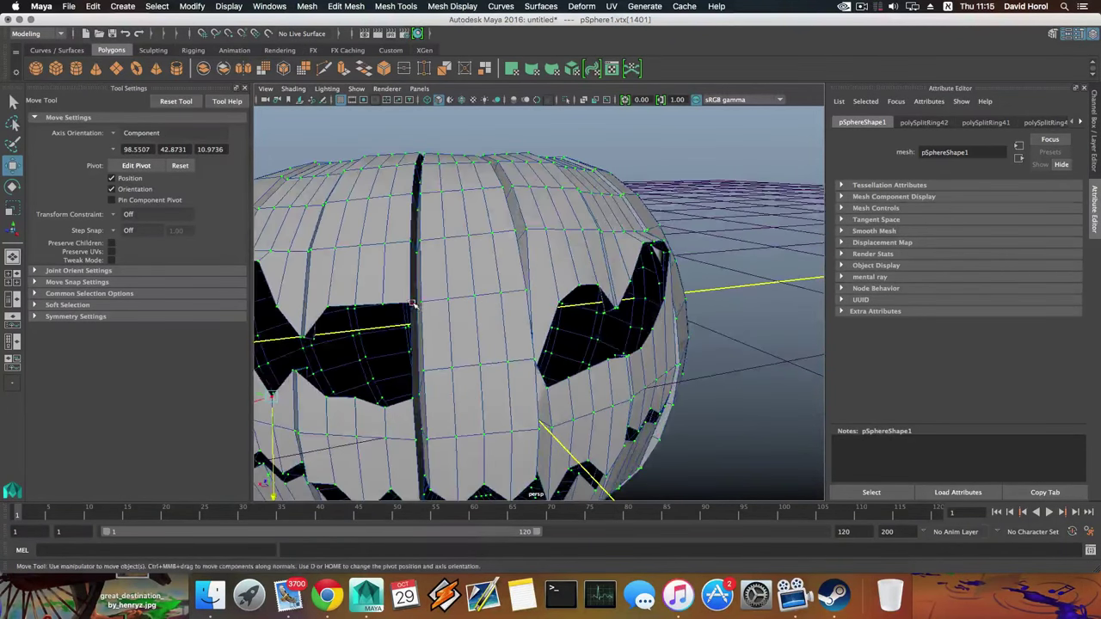
{"action": "left_click", "coordinate": [410, 303]}
{"action": "mouse_move", "coordinate": [416, 314]}
{"action": "left_mouse_down", "text": "alt"}
{"action": "mouse_move", "coordinate": [415, 331]}
{"action": "mouse_move", "coordinate": [414, 301]}
{"action": "left_mouse_up", "text": "alt"}
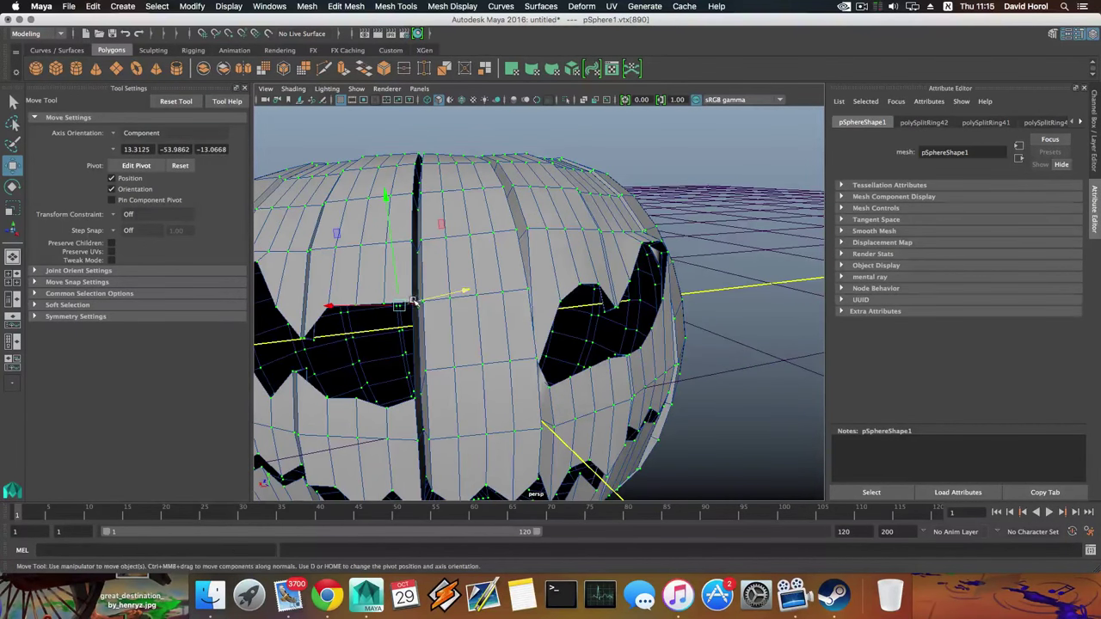
{"action": "key", "text": "q"}
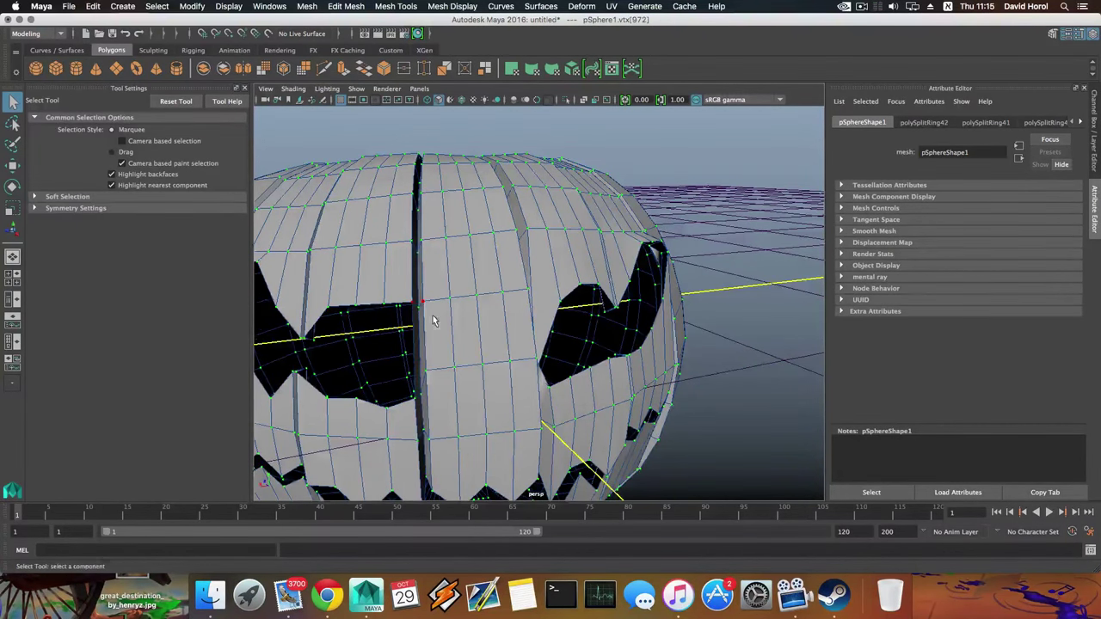
{"action": "left_click_drag", "start_coordinate": [432, 321], "coordinate": [404, 344], "text": "alt"}
{"action": "key", "text": "w"}
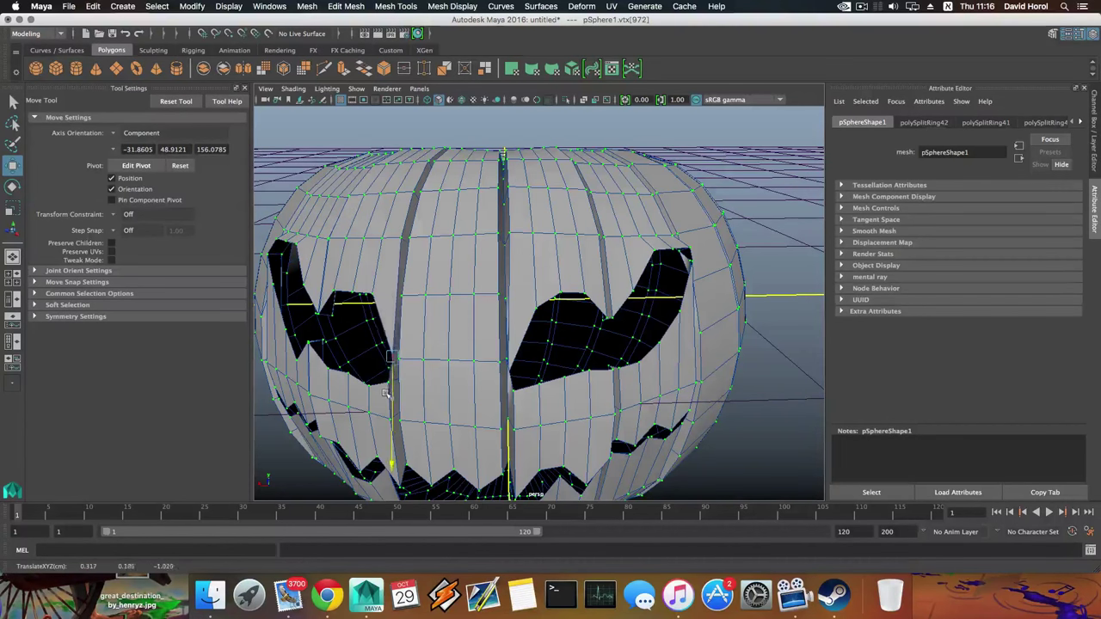
{"action": "left_click_drag", "start_coordinate": [386, 393], "coordinate": [376, 332], "text": "alt"}
Lower the left-hand eye's lower-edge vertices at the rib groove to level them with their neighbours
{"action": "left_click", "coordinate": [388, 320]}
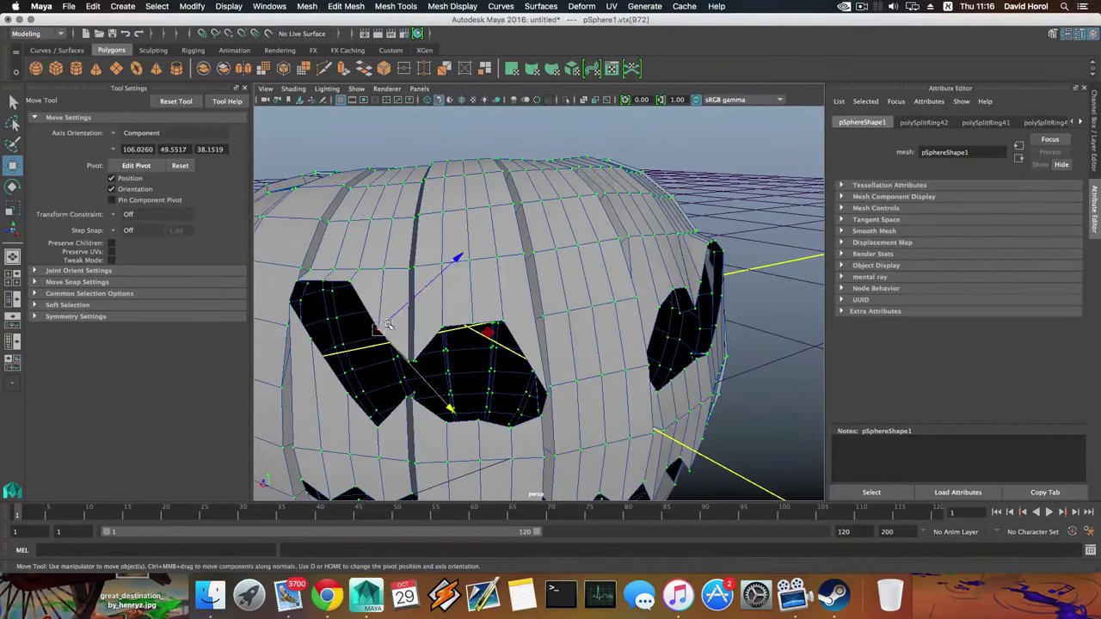
{"action": "right_click_drag", "start_coordinate": [458, 326], "coordinate": [396, 320], "text": "alt"}
{"action": "left_click_drag", "start_coordinate": [442, 381], "coordinate": [447, 327], "text": "alt"}
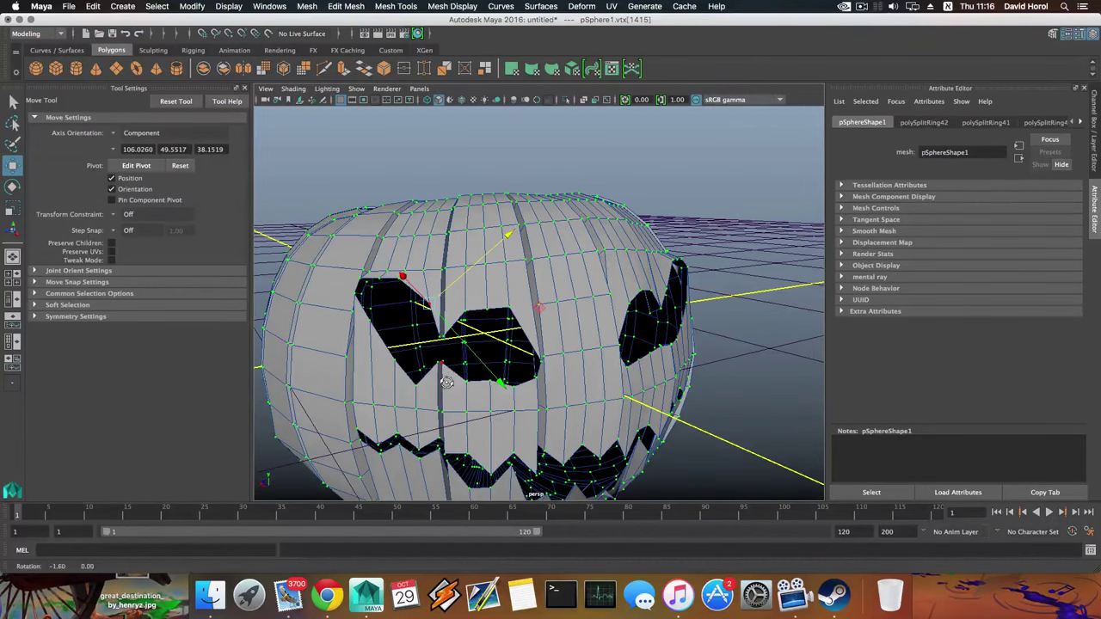
{"action": "left_click_drag", "start_coordinate": [445, 376], "coordinate": [450, 395]}
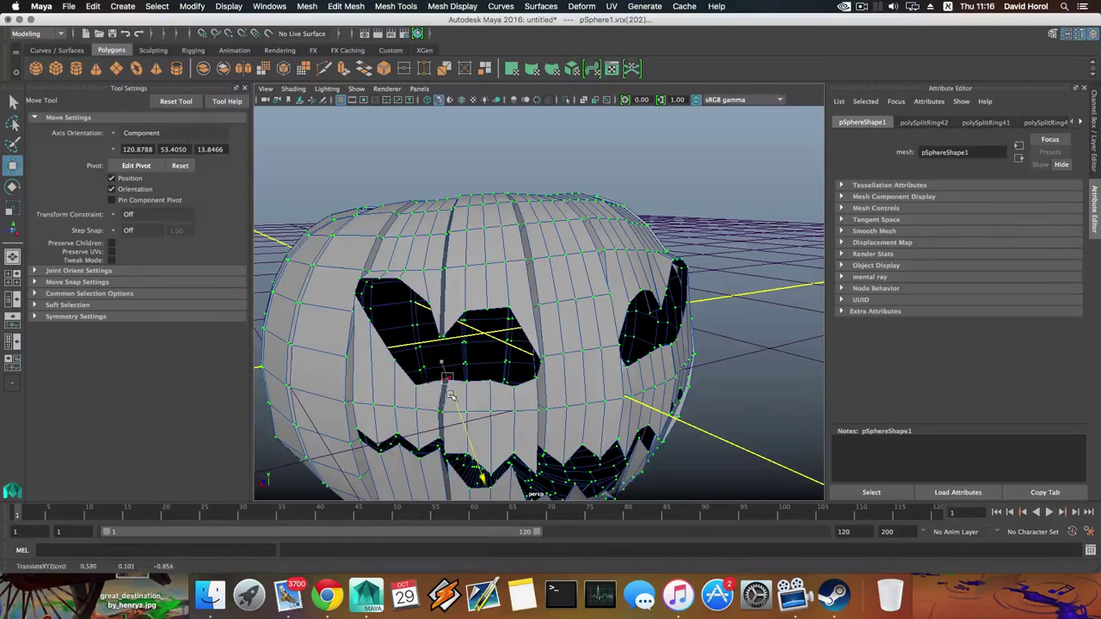
{"action": "scroll", "coordinate": [471, 384], "scroll_direction": "down", "scroll_amount": 5}
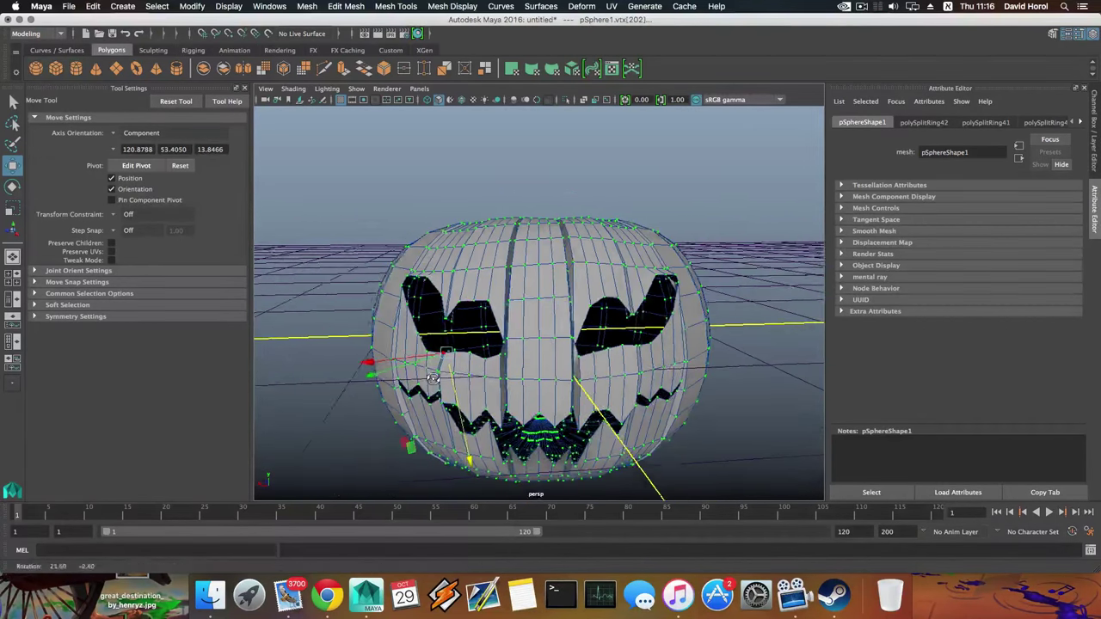
Switch to object selection, extrude all of the pumpkin's faces and scale them to give the shell wall thickness
{"action": "key", "text": "F8"}
{"action": "left_click_drag", "start_coordinate": [567, 387], "coordinate": [612, 428], "text": "alt"}
{"action": "scroll", "coordinate": [628, 435], "scroll_direction": "up", "scroll_amount": 5}
{"action": "scroll", "coordinate": [627, 435], "scroll_direction": "down", "scroll_amount": 4}
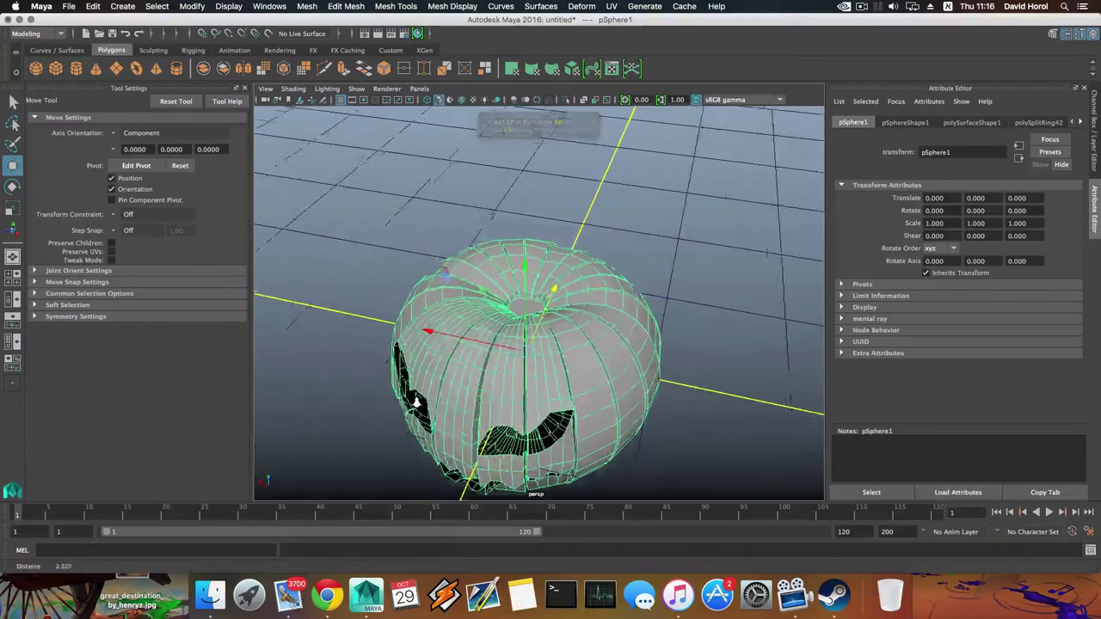
{"action": "left_click_drag", "start_coordinate": [418, 401], "coordinate": [467, 371], "text": "alt"}
{"action": "scroll", "coordinate": [493, 419], "scroll_direction": "down", "scroll_amount": 2}
{"action": "left_click_drag", "start_coordinate": [493, 419], "coordinate": [513, 313], "text": "alt"}
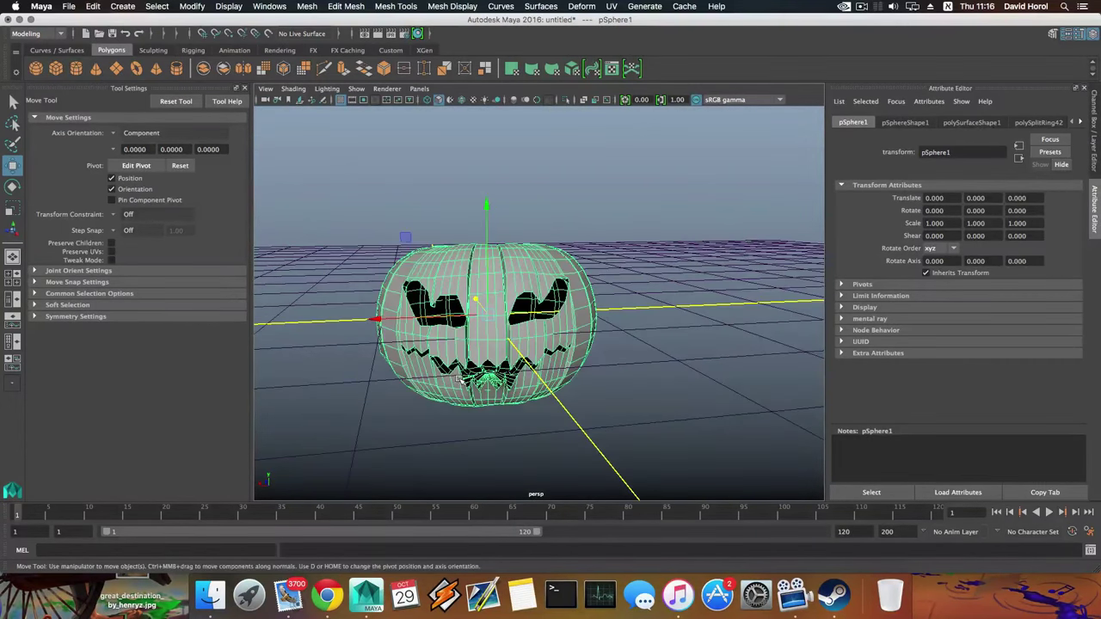
{"action": "key", "text": "ctrl+e"}
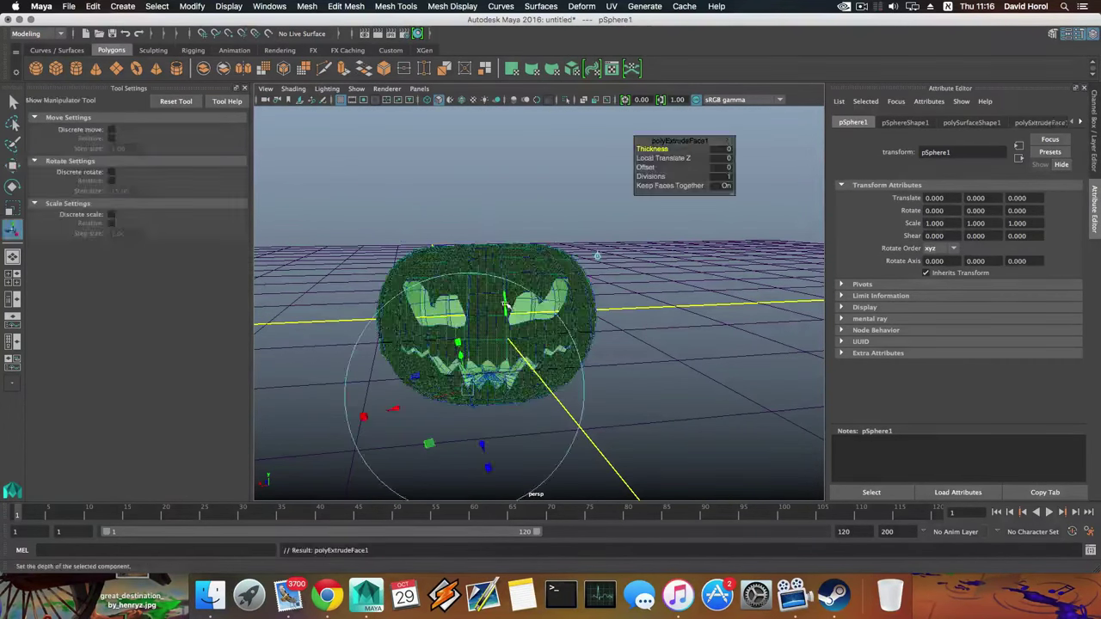
{"action": "key", "text": "r"}
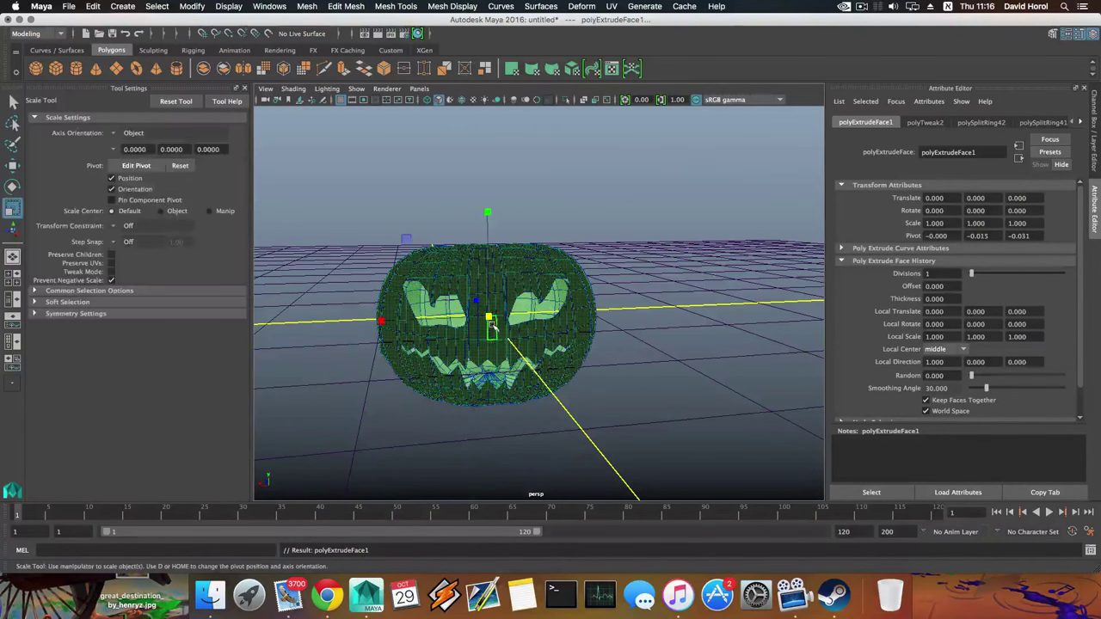
{"action": "left_click_drag", "start_coordinate": [494, 327], "coordinate": [510, 302], "text": "alt"}
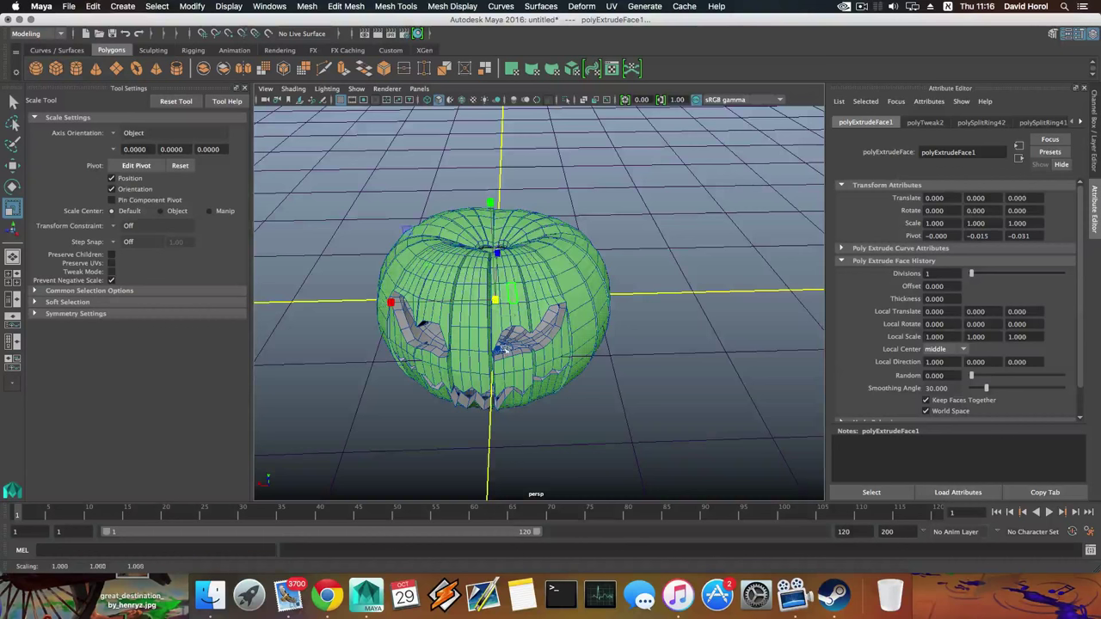
Return to object selection and examine the thickened walls around the eyes, mouth and interior
{"action": "left_click_drag", "start_coordinate": [503, 348], "coordinate": [673, 371], "text": "alt"}
{"action": "scroll", "coordinate": [674, 371], "scroll_direction": "up", "scroll_amount": 5}
{"action": "left_click_drag", "start_coordinate": [607, 361], "coordinate": [421, 328], "text": "alt"}
{"action": "key", "text": "F8"}
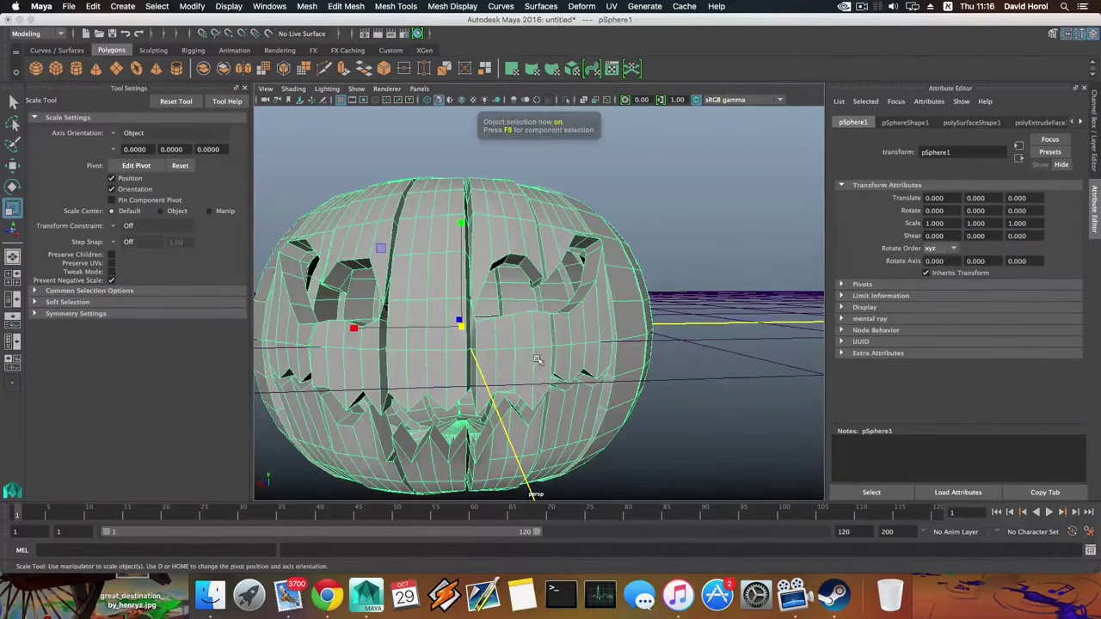
{"action": "left_click_drag", "start_coordinate": [538, 359], "coordinate": [544, 411], "text": "alt"}
{"action": "right_click_drag", "start_coordinate": [543, 411], "coordinate": [687, 413], "text": "alt"}
{"action": "left_click_drag", "start_coordinate": [689, 414], "coordinate": [651, 372], "text": "alt"}
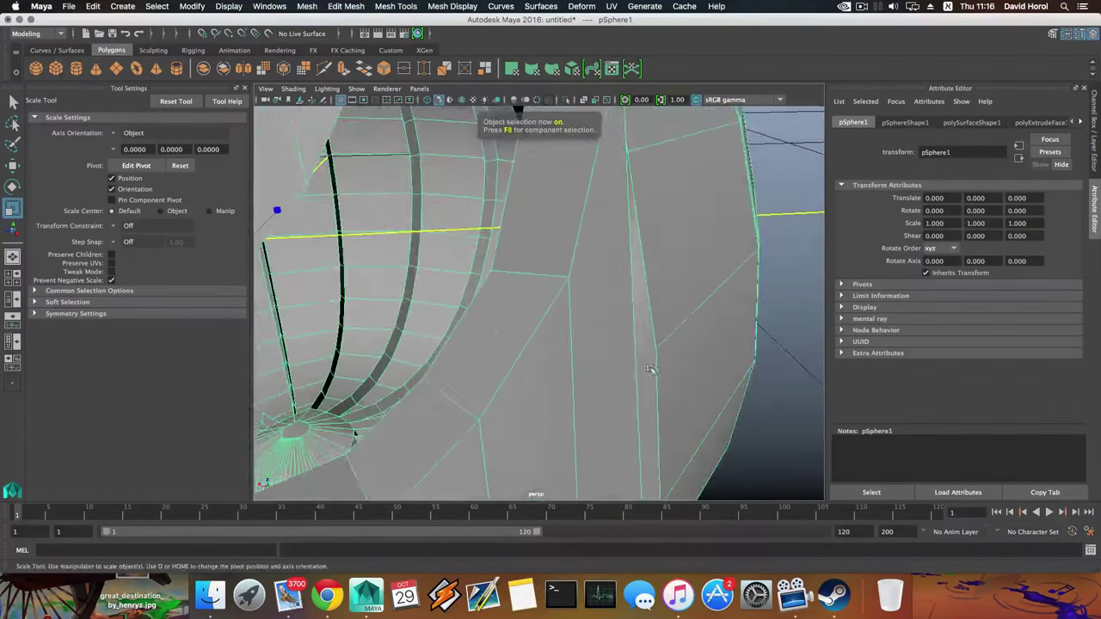
Insert edge loops along the thickened shell walls around the eye and mouth openings, then return to object selection
{"action": "right_click_drag", "start_coordinate": [536, 301], "coordinate": [469, 318], "text": "shift"}
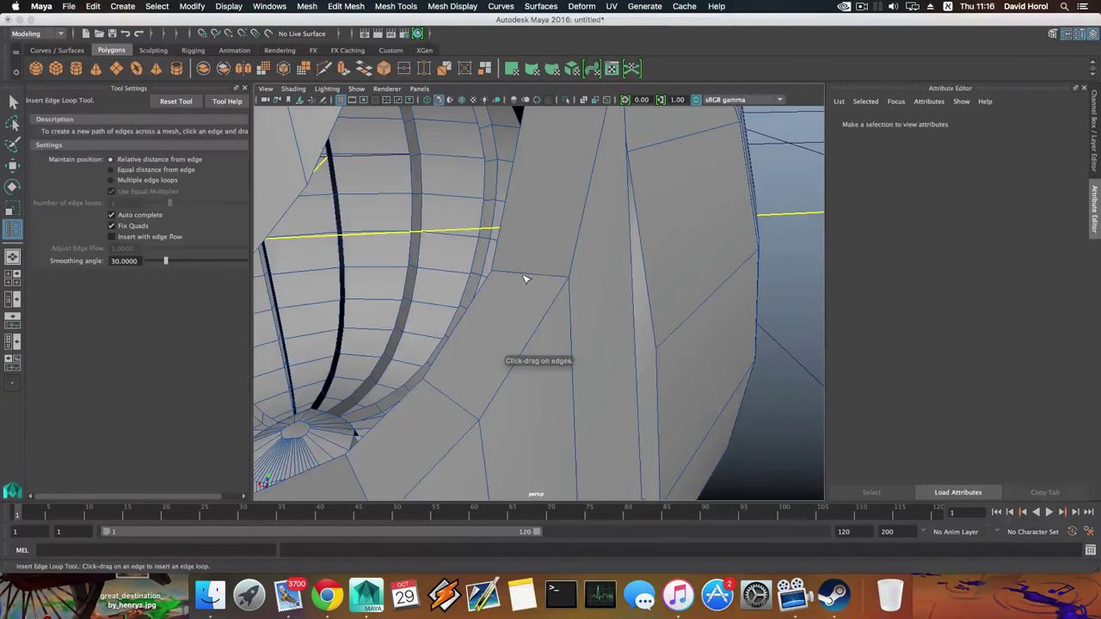
{"action": "left_click_drag", "start_coordinate": [563, 287], "coordinate": [616, 350]}
{"action": "left_click", "coordinate": [496, 275]}
{"action": "middle_click_drag", "start_coordinate": [617, 349], "coordinate": [519, 347], "text": "alt"}
{"action": "right_click_drag", "start_coordinate": [518, 346], "coordinate": [649, 393], "text": "alt"}
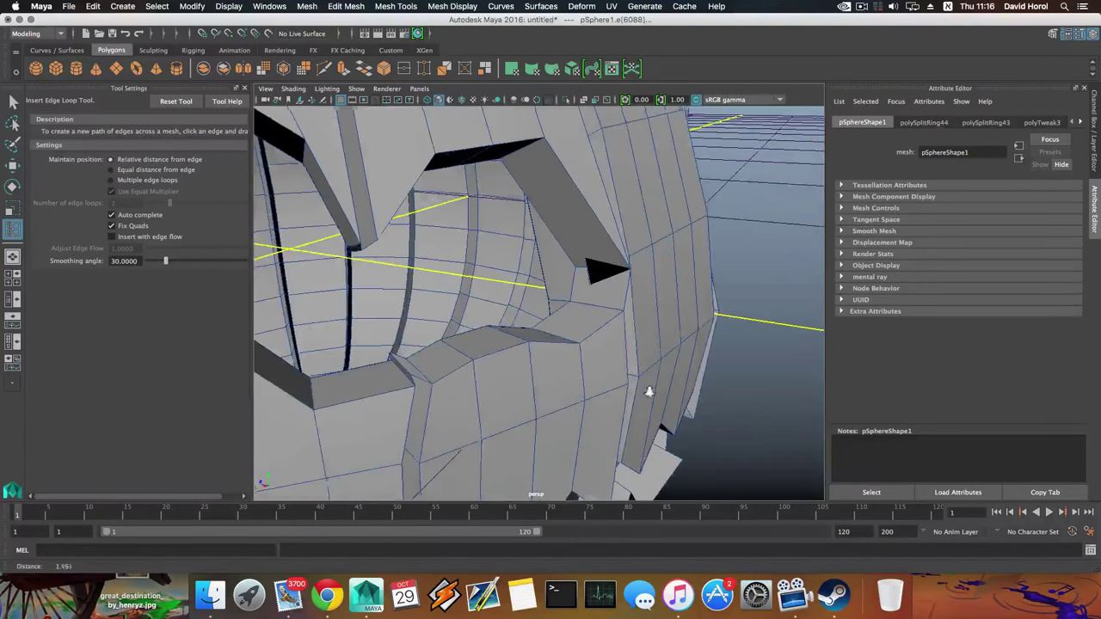
{"action": "left_click_drag", "start_coordinate": [422, 373], "coordinate": [538, 371], "text": "alt"}
{"action": "key", "text": "super+z"}
{"action": "key", "text": "F8"}
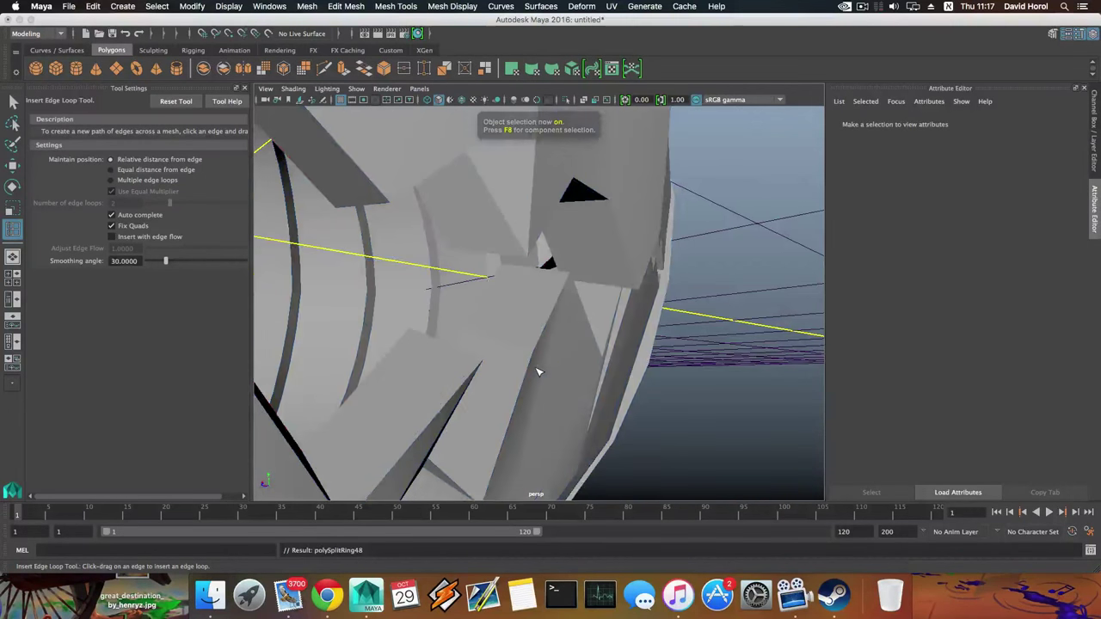
Preview the whole pumpkin with mesh smoothing, deselect it to inspect the face, and leave the Insert Edge Loop tool
{"action": "key", "text": "f"}
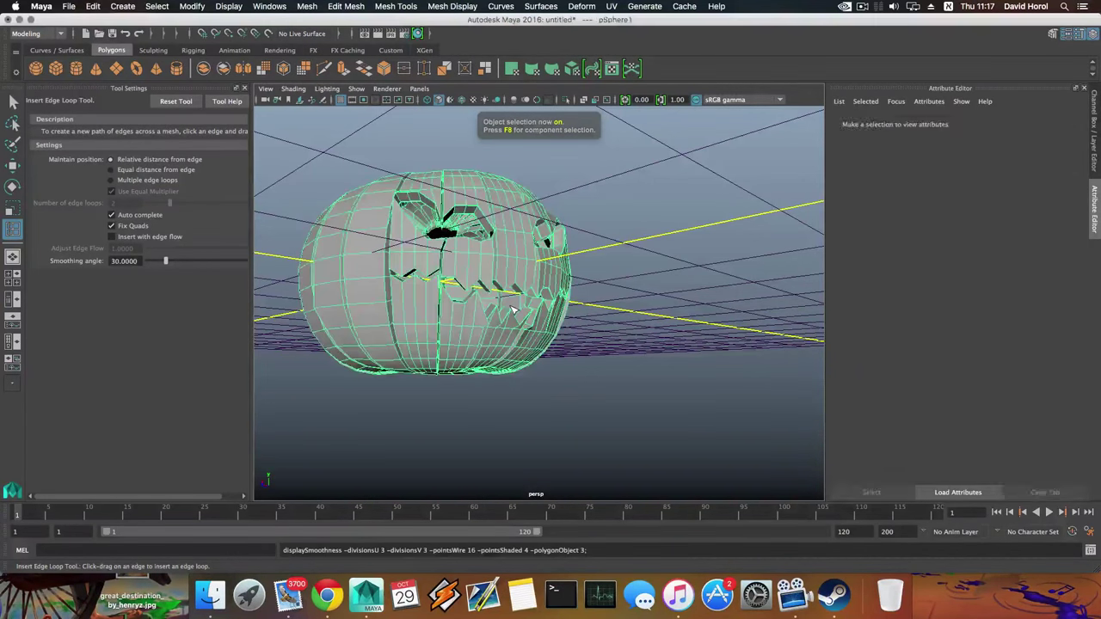
{"action": "left_click", "coordinate": [513, 309]}
{"action": "left_click_drag", "start_coordinate": [514, 310], "coordinate": [436, 296], "text": "alt"}
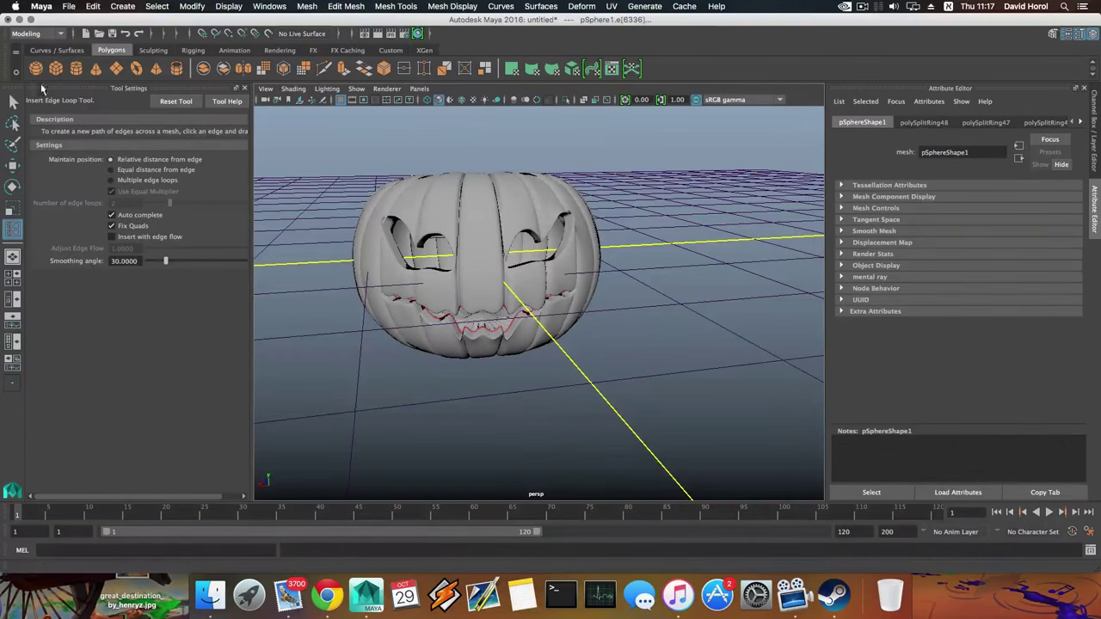
{"action": "key", "text": "q"}
{"action": "key", "text": "F8"}
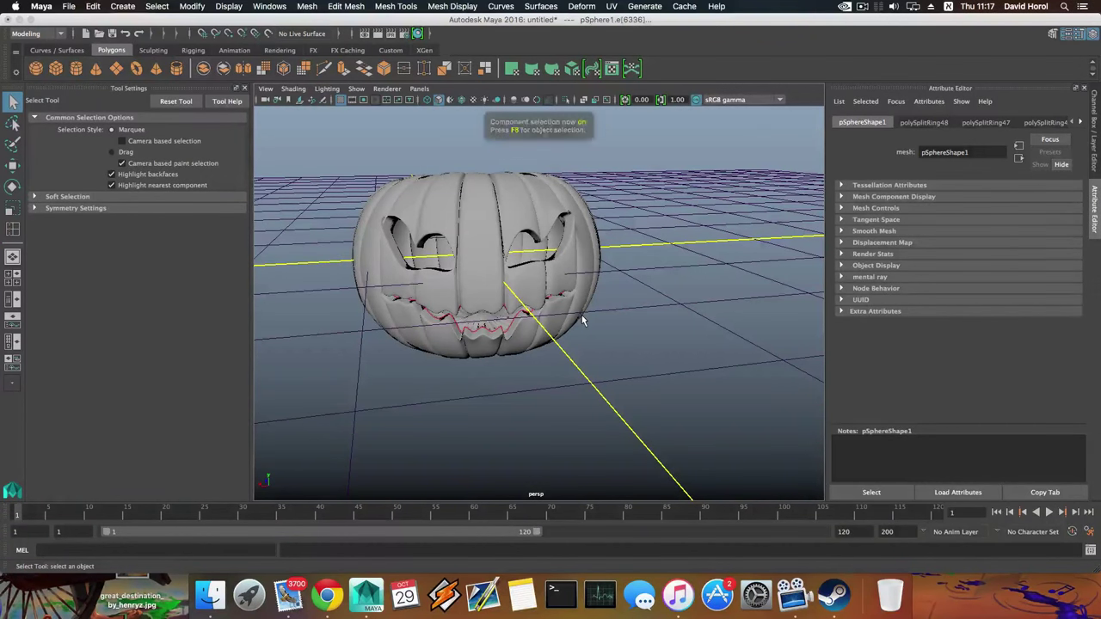
Extrude the cap face in the pumpkin's top hollow, scaling it to about 0.72 and raising it about 0.02
{"action": "left_click", "coordinate": [656, 300]}
{"action": "left_click_drag", "start_coordinate": [663, 302], "coordinate": [546, 304], "text": "alt"}
{"action": "left_click", "coordinate": [559, 289]}
{"action": "scroll", "coordinate": [550, 301], "scroll_direction": "up", "scroll_amount": 6}
{"action": "right_click", "coordinate": [536, 293]}
{"action": "right_click_drag", "start_coordinate": [536, 319], "coordinate": [535, 327]}
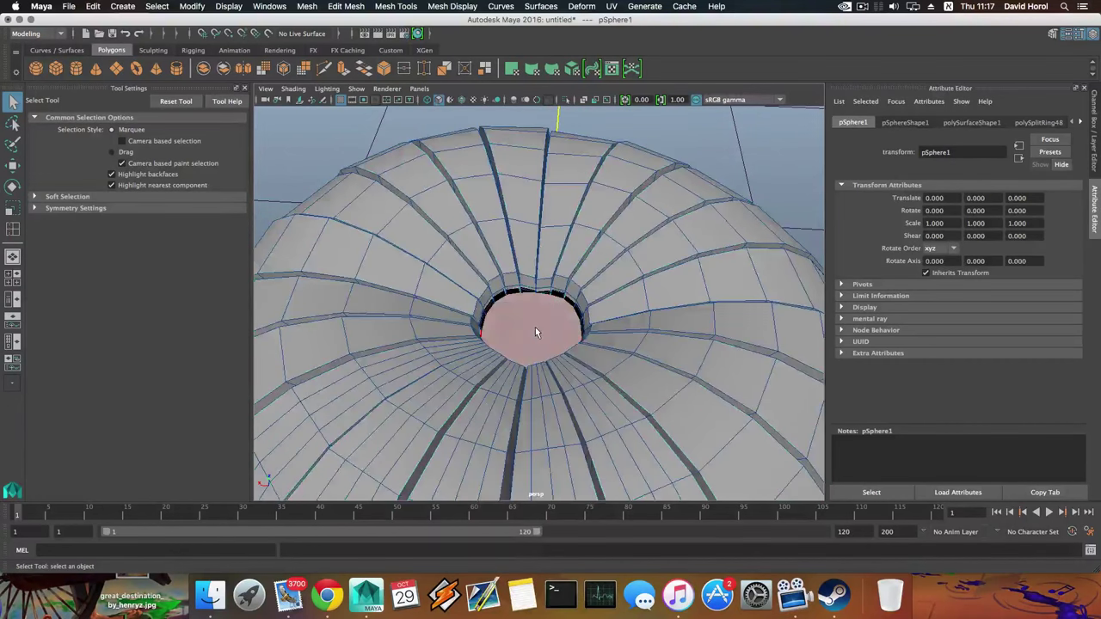
{"action": "left_click", "coordinate": [536, 328]}
{"action": "left_click_drag", "start_coordinate": [545, 350], "coordinate": [552, 344], "text": "alt"}
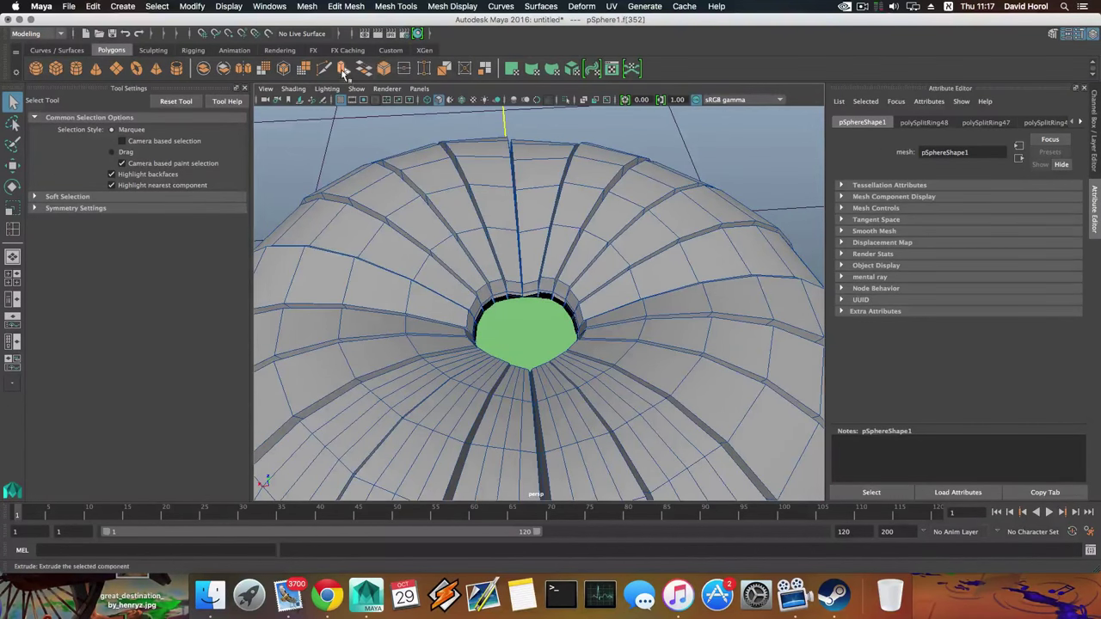
{"action": "key", "text": "ctrl+e"}
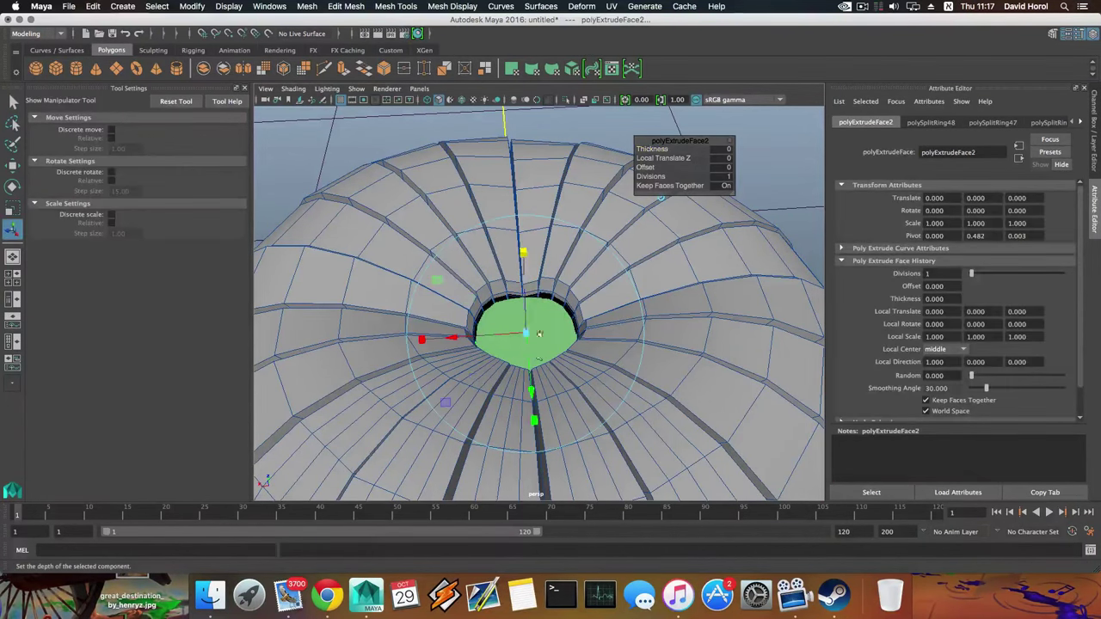
{"action": "left_click_drag", "start_coordinate": [526, 336], "coordinate": [516, 331]}
{"action": "left_click_drag", "start_coordinate": [523, 280], "coordinate": [523, 275]}
Extrude the raised cap face again, scale it to about 0.88 and move it up to form the stem's base
{"action": "left_click", "coordinate": [343, 69]}
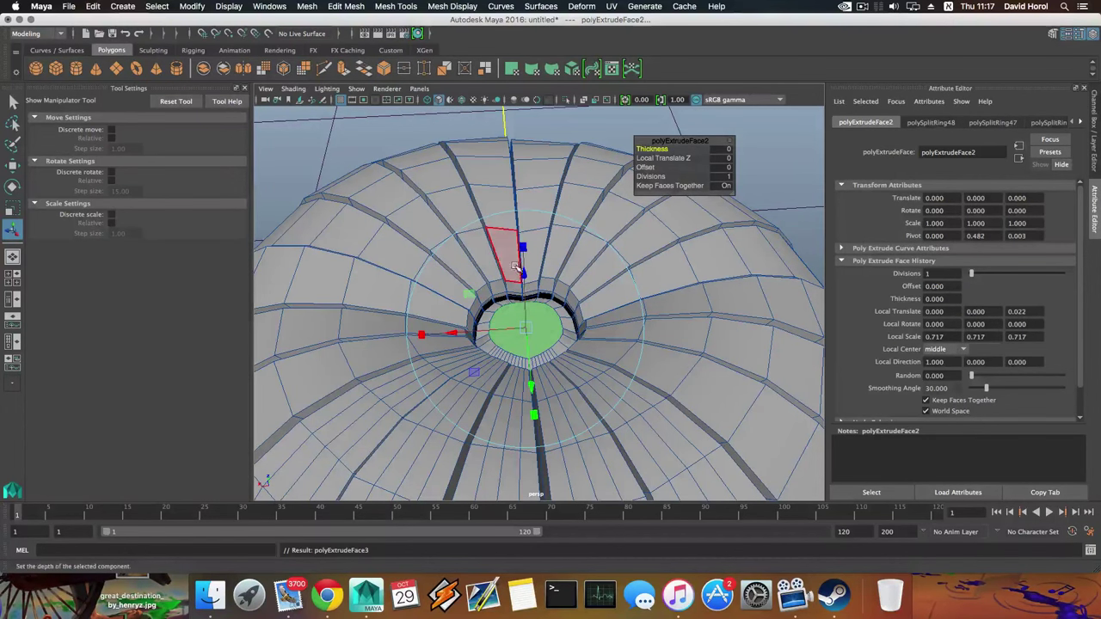
{"action": "left_click", "coordinate": [522, 247]}
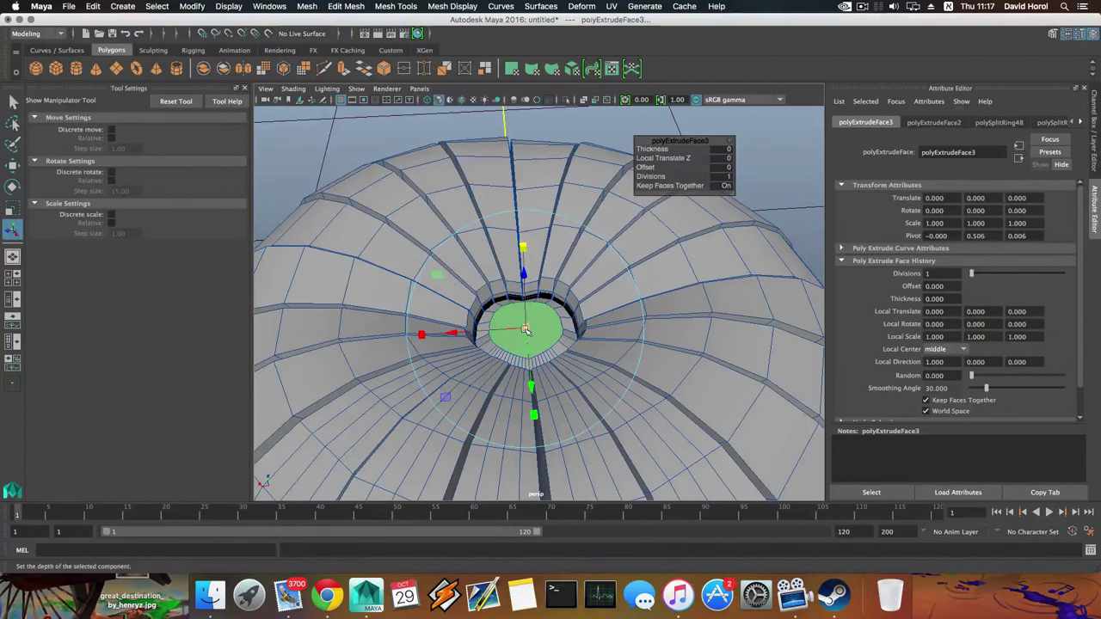
{"action": "left_click_drag", "start_coordinate": [524, 329], "coordinate": [521, 332]}
{"action": "key", "text": "w"}
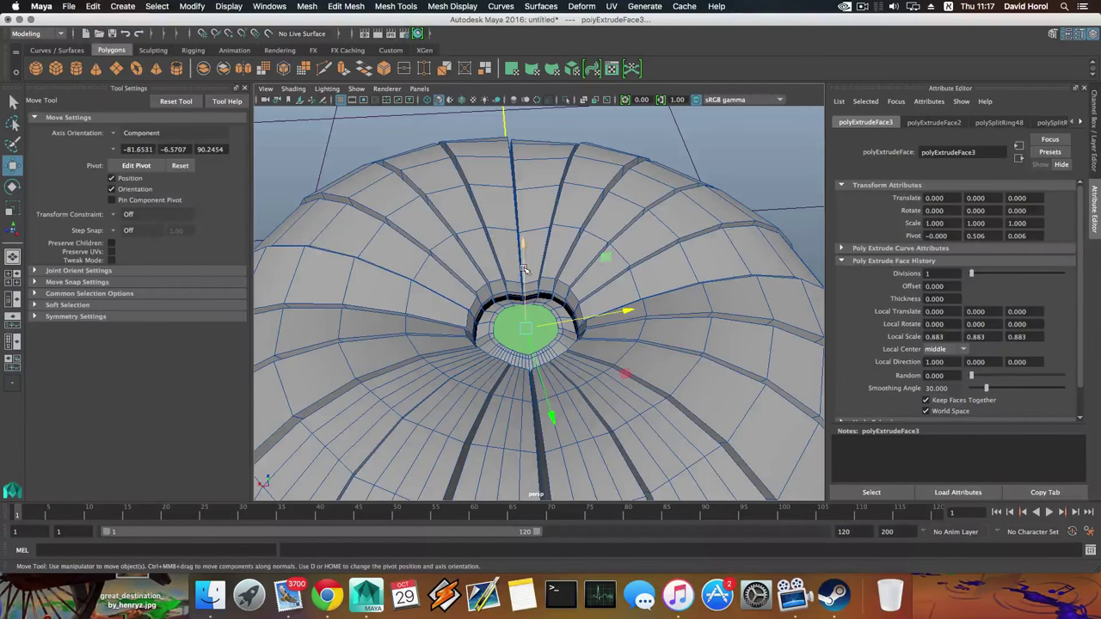
{"action": "left_click_drag", "start_coordinate": [524, 270], "coordinate": [520, 244]}
{"action": "left_click_drag", "start_coordinate": [521, 335], "coordinate": [569, 269], "text": "alt"}
Extrude the stem's top face upward about 0.18 and rotate it to tilt the stem sideways
{"action": "left_click", "coordinate": [343, 72]}
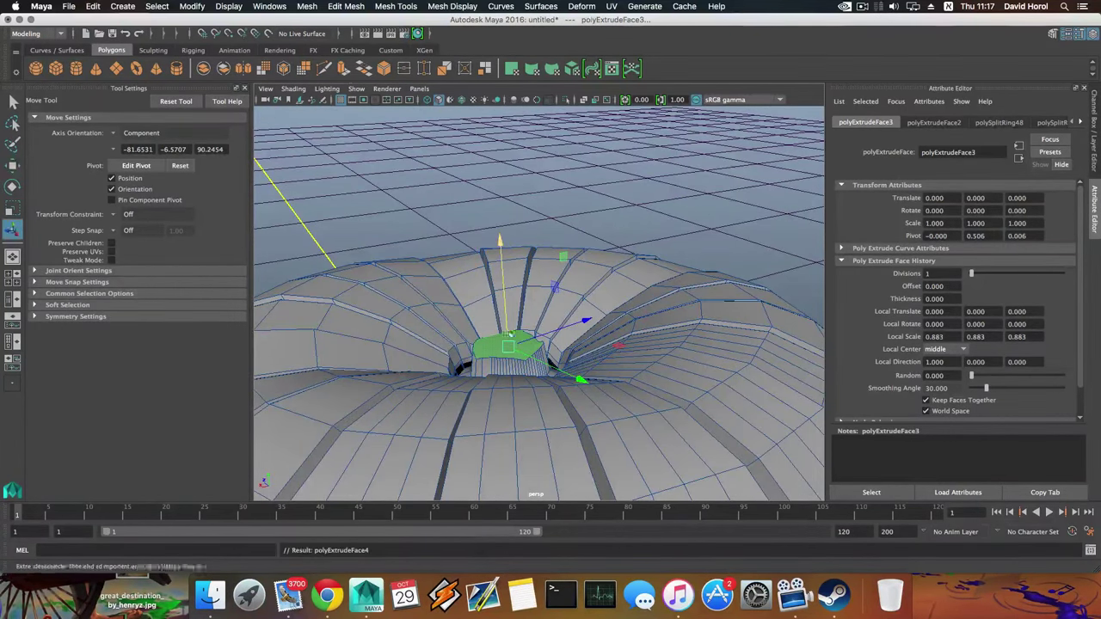
{"action": "left_click_drag", "start_coordinate": [499, 280], "coordinate": [498, 237]}
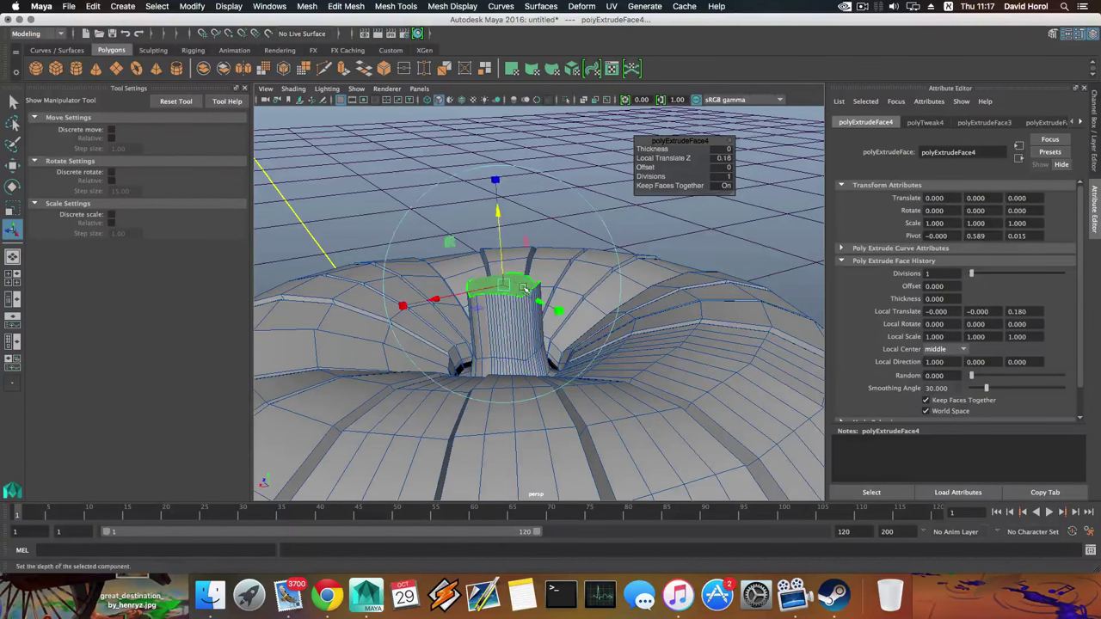
{"action": "key", "text": "e"}
{"action": "left_click_drag", "start_coordinate": [456, 204], "coordinate": [396, 153]}
Extrude the stem's tilted end face about 0.23 along its slope to form the leaning upper section
{"action": "left_click", "coordinate": [344, 73]}
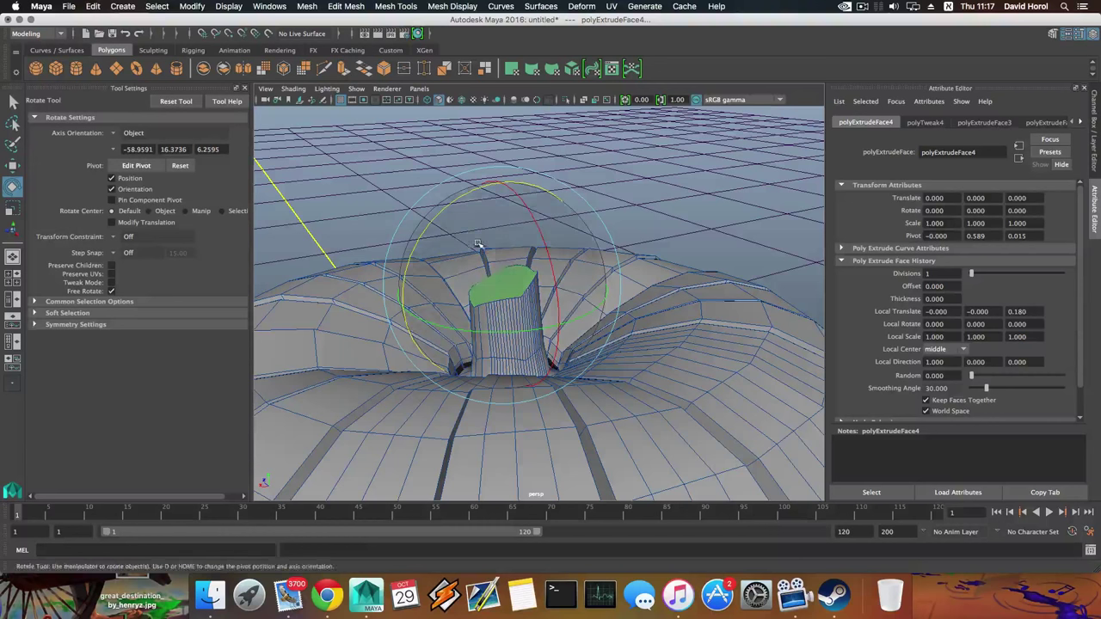
{"action": "left_click_drag", "start_coordinate": [476, 225], "coordinate": [458, 197]}
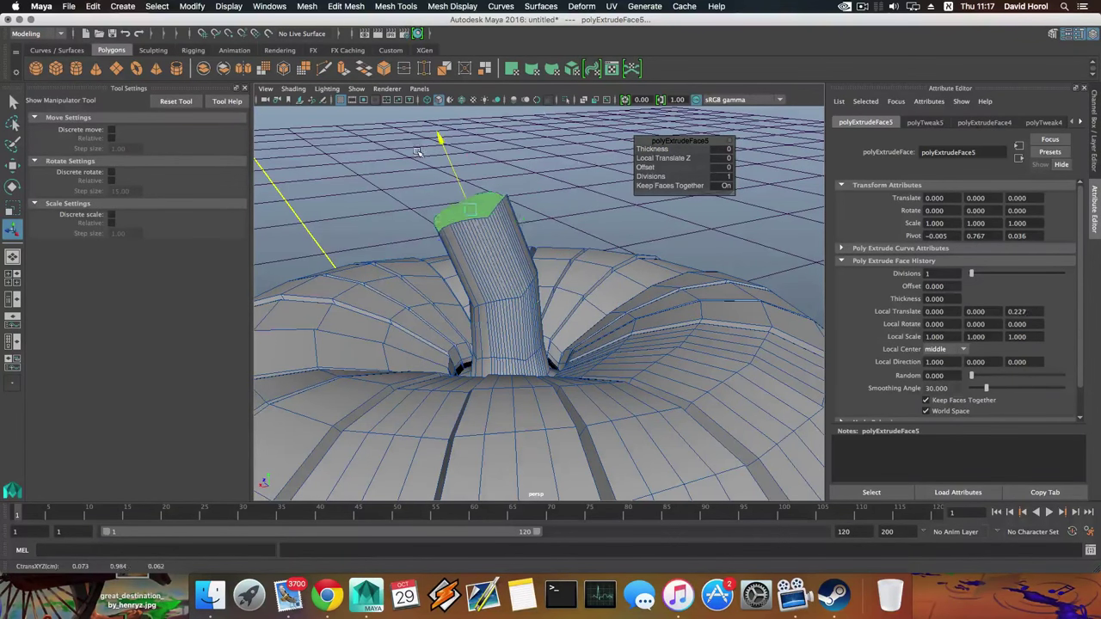
{"action": "key", "text": "r"}
{"action": "key", "text": "e"}
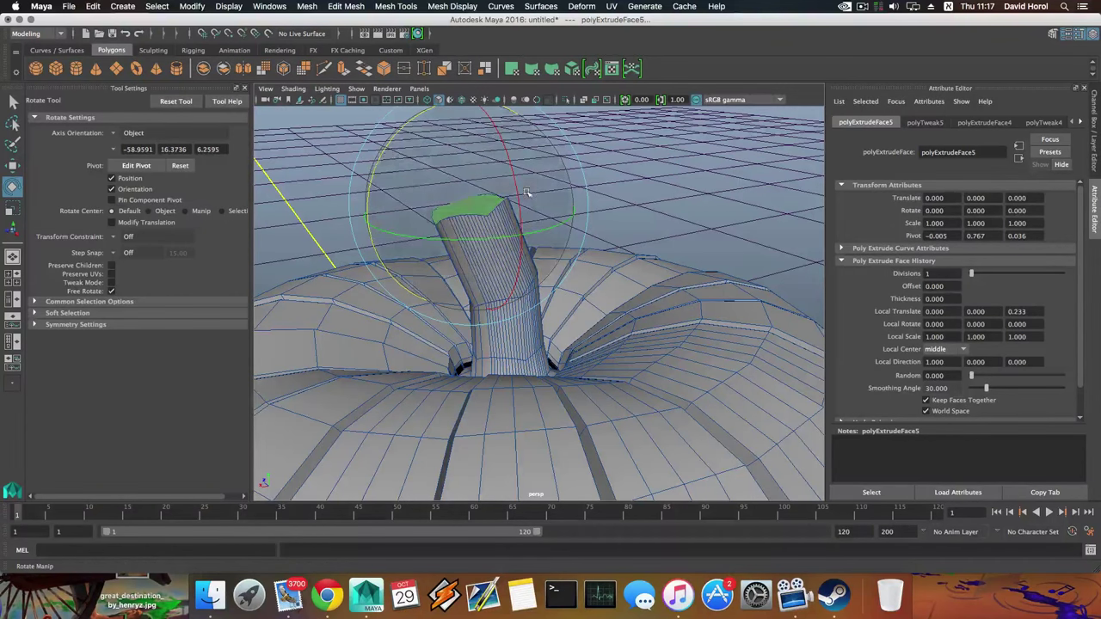
{"action": "left_click_drag", "start_coordinate": [527, 189], "coordinate": [531, 187], "text": "alt"}
{"action": "right_click_drag", "start_coordinate": [530, 186], "coordinate": [464, 178], "text": "alt"}
{"action": "left_click_drag", "start_coordinate": [464, 177], "coordinate": [455, 172], "text": "alt"}
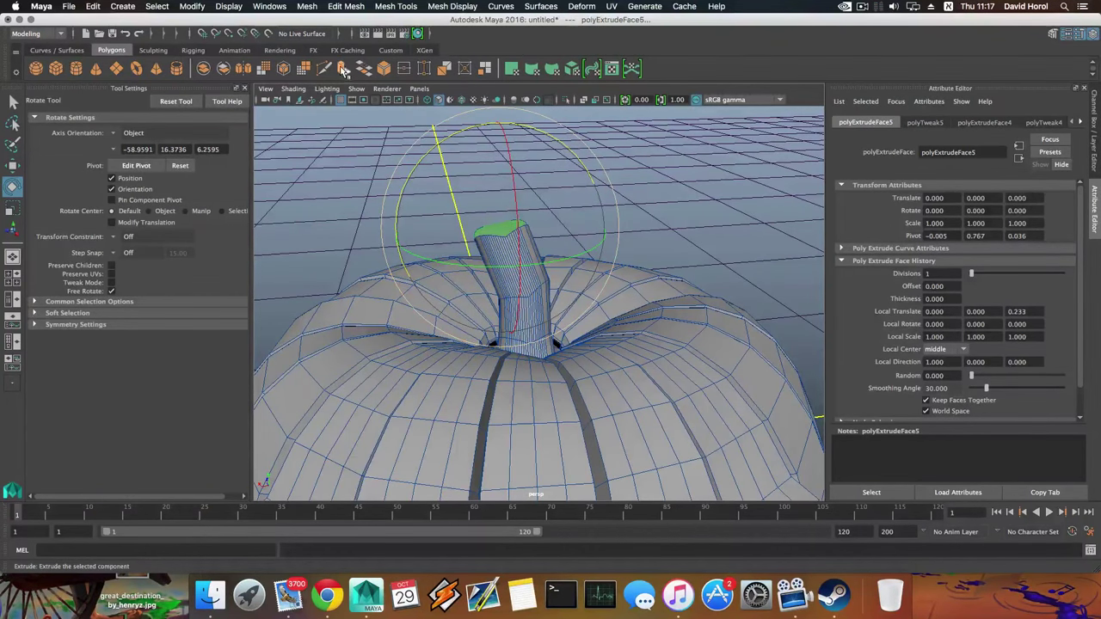
Extrude the stem's end face in place and scale it to about 0.88 to inset a rim
{"action": "key", "text": "ctrl+e"}
{"action": "left_click_drag", "start_coordinate": [509, 228], "coordinate": [452, 156], "text": "alt"}
{"action": "left_click", "coordinate": [451, 156]}
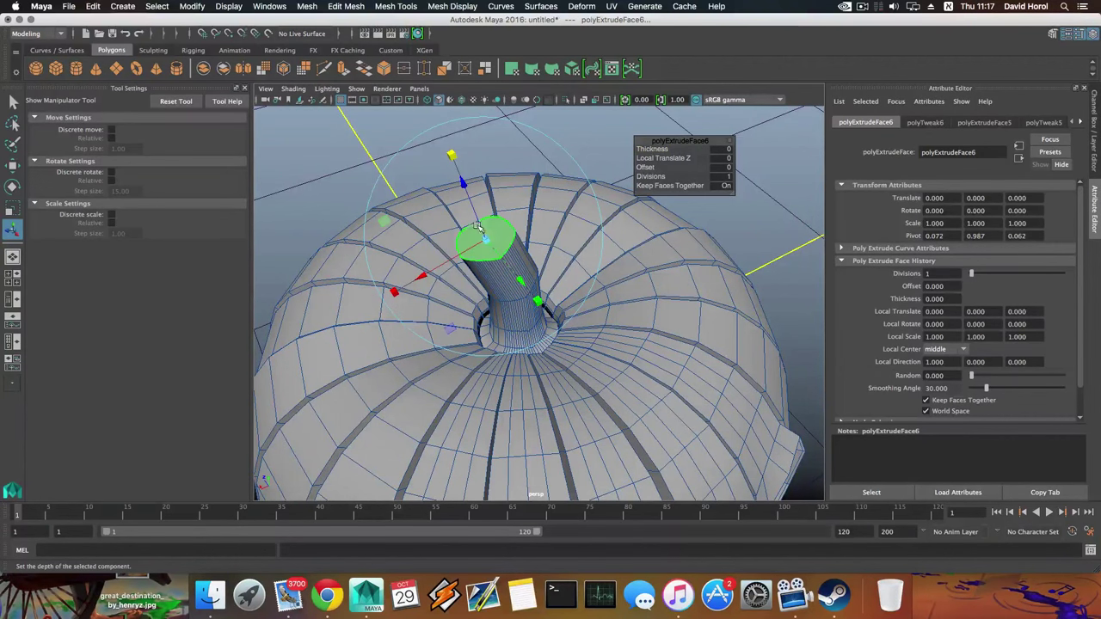
{"action": "left_click_drag", "start_coordinate": [486, 239], "coordinate": [487, 241]}
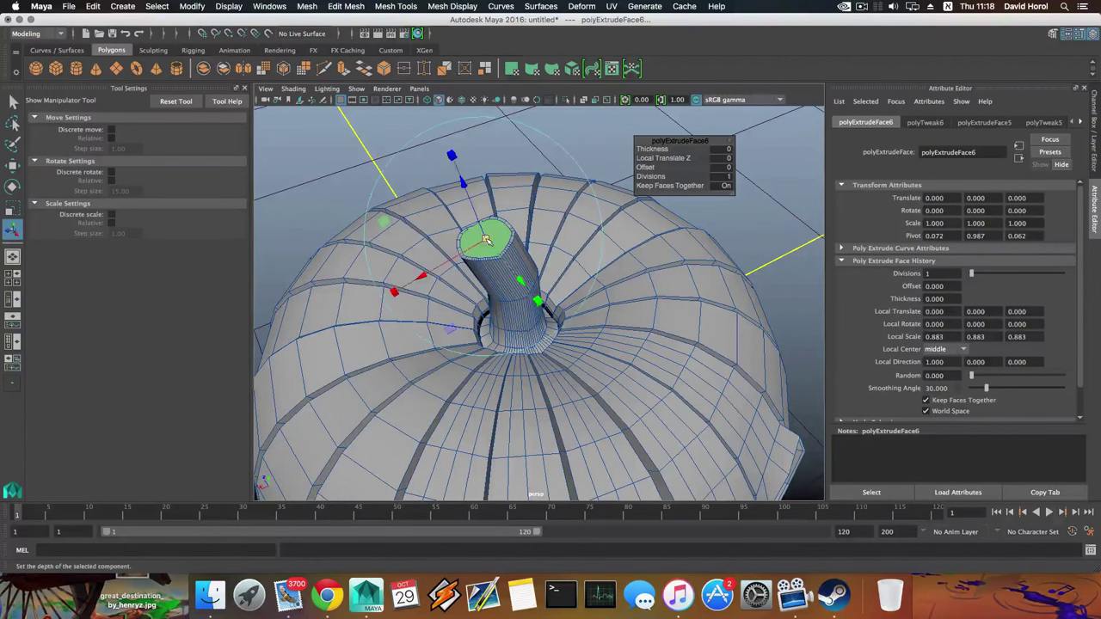
Return to object selection, turn on smooth mesh preview for the pumpkin and deselect it
{"action": "key", "text": "F8"}
{"action": "scroll", "coordinate": [484, 240], "scroll_direction": "down", "scroll_amount": 5}
{"action": "left_click_drag", "start_coordinate": [550, 331], "coordinate": [510, 273], "text": "alt"}
{"action": "key", "text": "3"}
{"action": "left_click", "coordinate": [616, 287]}
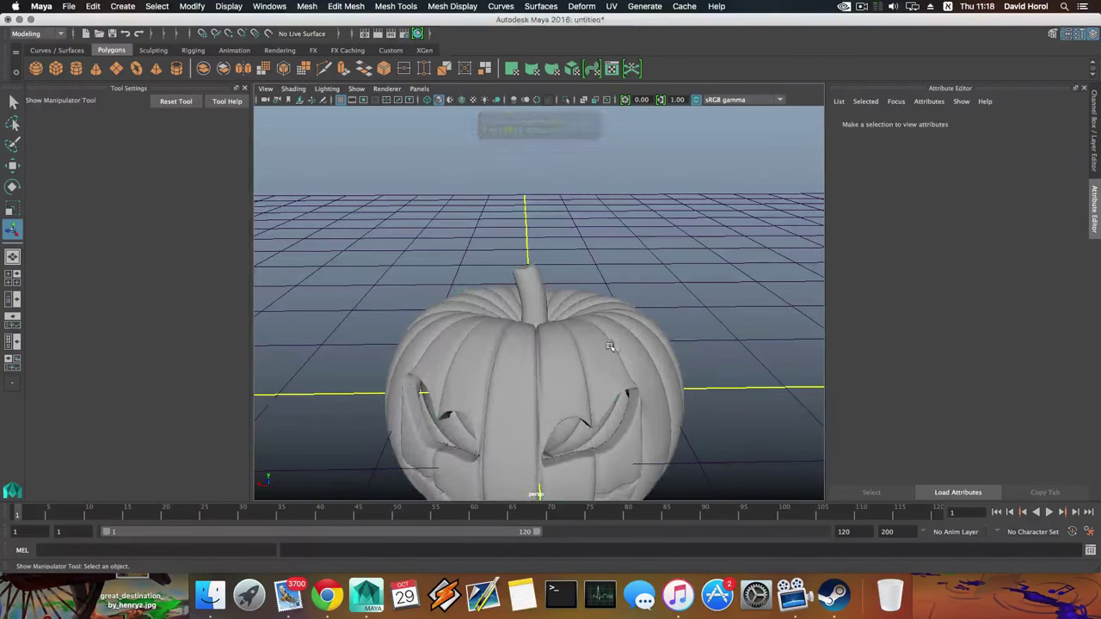
Examine the smoothed pumpkin's stem, eyes, mouth and overall shape from several angles and distances
{"action": "scroll", "coordinate": [612, 344], "scroll_direction": "down", "scroll_amount": 3}
{"action": "middle_click_drag", "start_coordinate": [612, 344], "coordinate": [596, 215], "text": "alt"}
{"action": "left_click_drag", "start_coordinate": [596, 215], "coordinate": [598, 275], "text": "alt"}
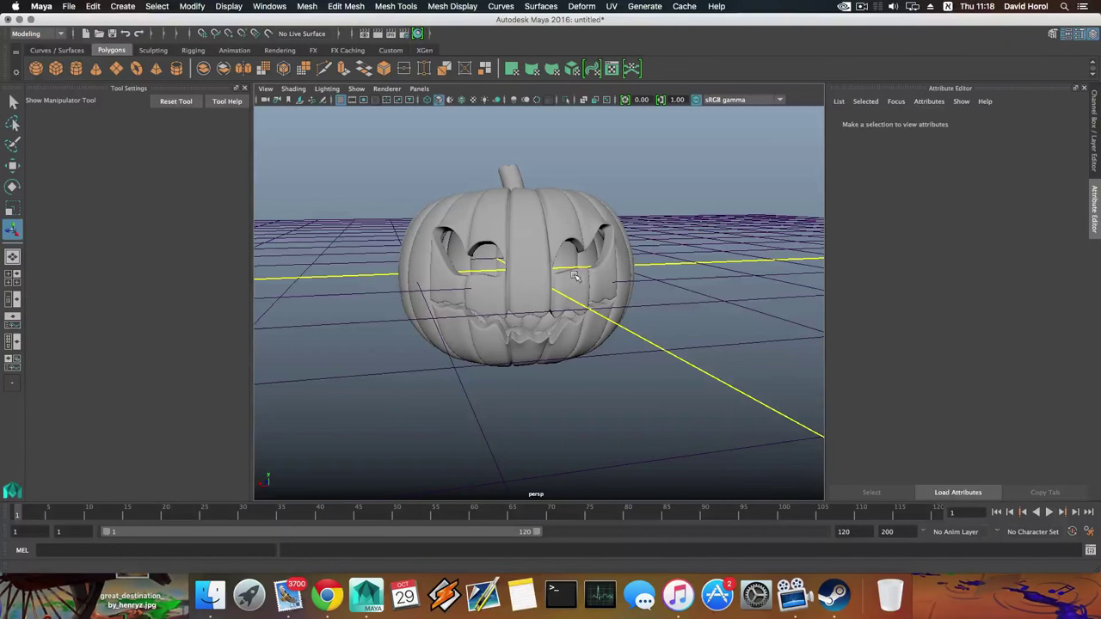
{"action": "left_click_drag", "start_coordinate": [571, 277], "coordinate": [558, 201], "text": "alt"}
{"action": "left_click_drag", "start_coordinate": [528, 282], "coordinate": [534, 325], "text": "alt"}
{"action": "scroll", "coordinate": [561, 293], "scroll_direction": "down", "scroll_amount": 8}
{"action": "scroll", "coordinate": [556, 295], "scroll_direction": "up", "scroll_amount": 12}
{"action": "scroll", "coordinate": [552, 295], "scroll_direction": "down", "scroll_amount": 5}
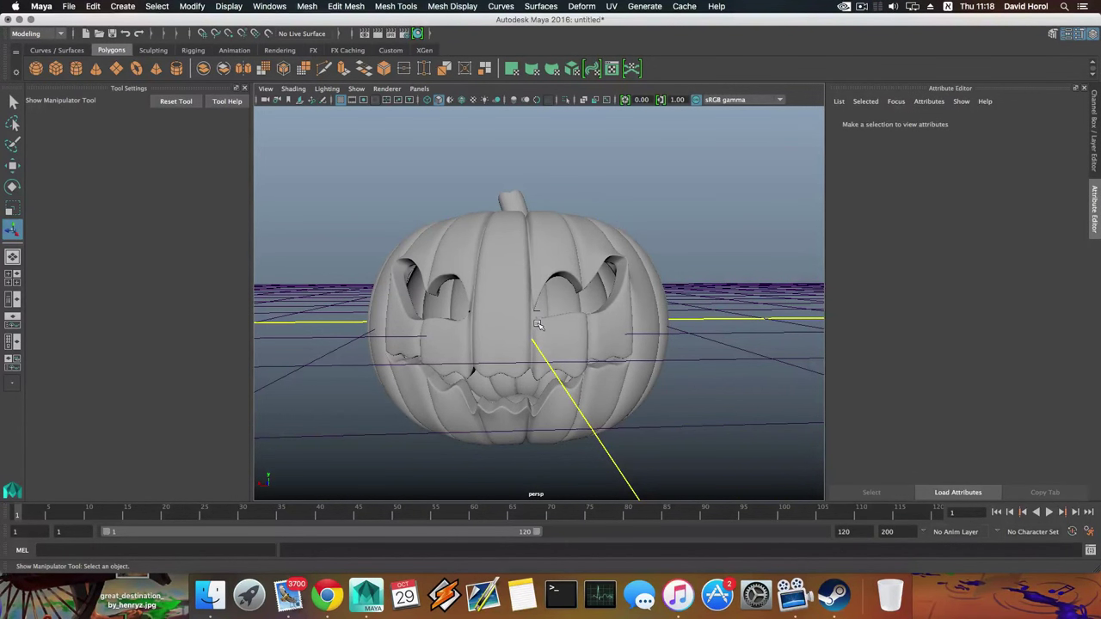
{"action": "mouse_move", "coordinate": [705, 289]}
{"action": "left_mouse_down", "text": "alt"}
{"action": "mouse_move", "coordinate": [641, 306]}
{"action": "mouse_move", "coordinate": [698, 293]}
{"action": "left_mouse_up", "text": "alt"}
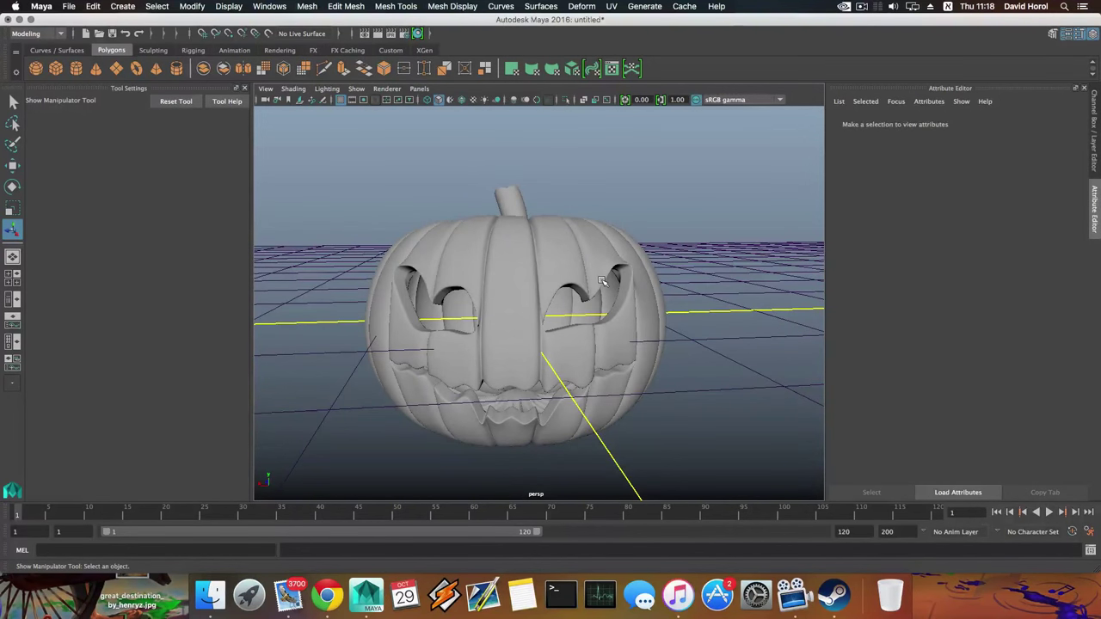
{"action": "scroll", "coordinate": [601, 280], "scroll_direction": "down", "scroll_amount": 4}
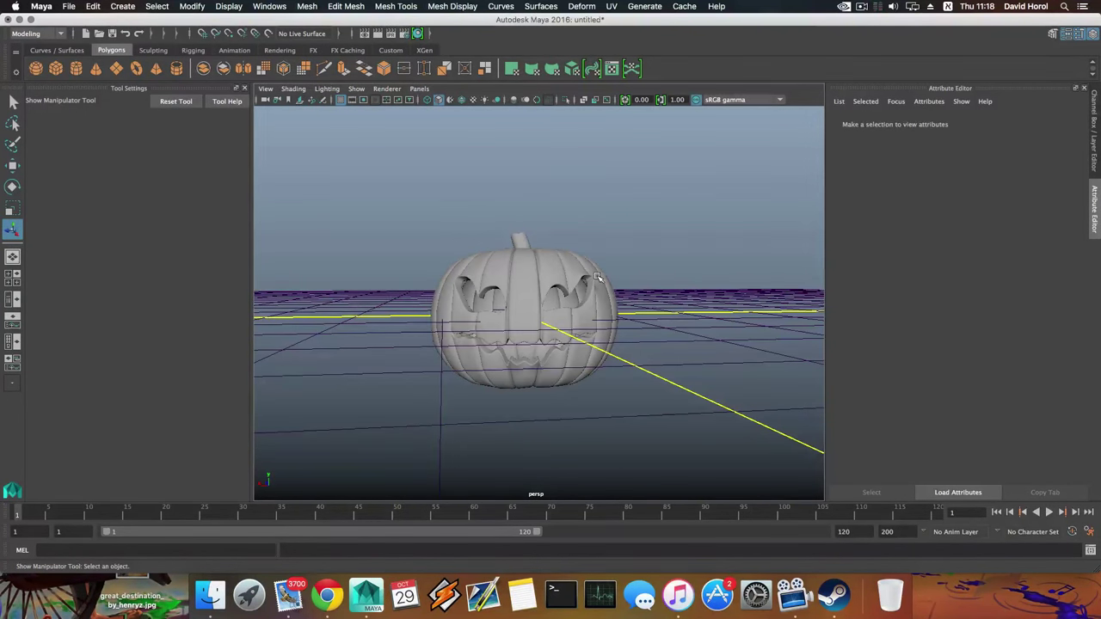